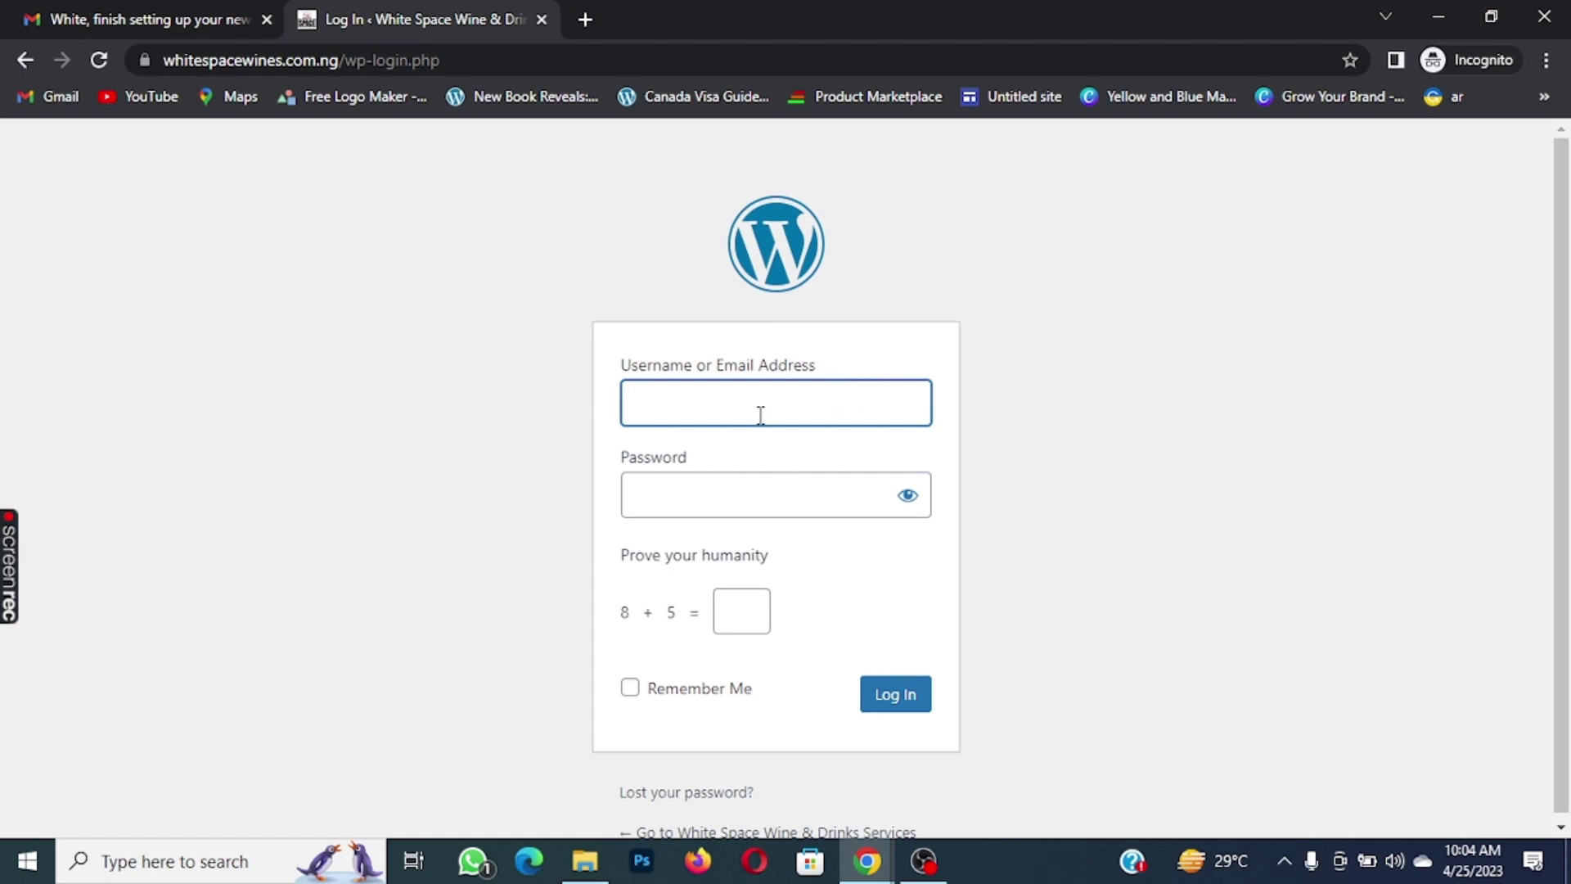
# Log in with the admin username and account password, answering 13 to the humanity check
pyautogui.write('admin')
pyautogui.press('Tab')
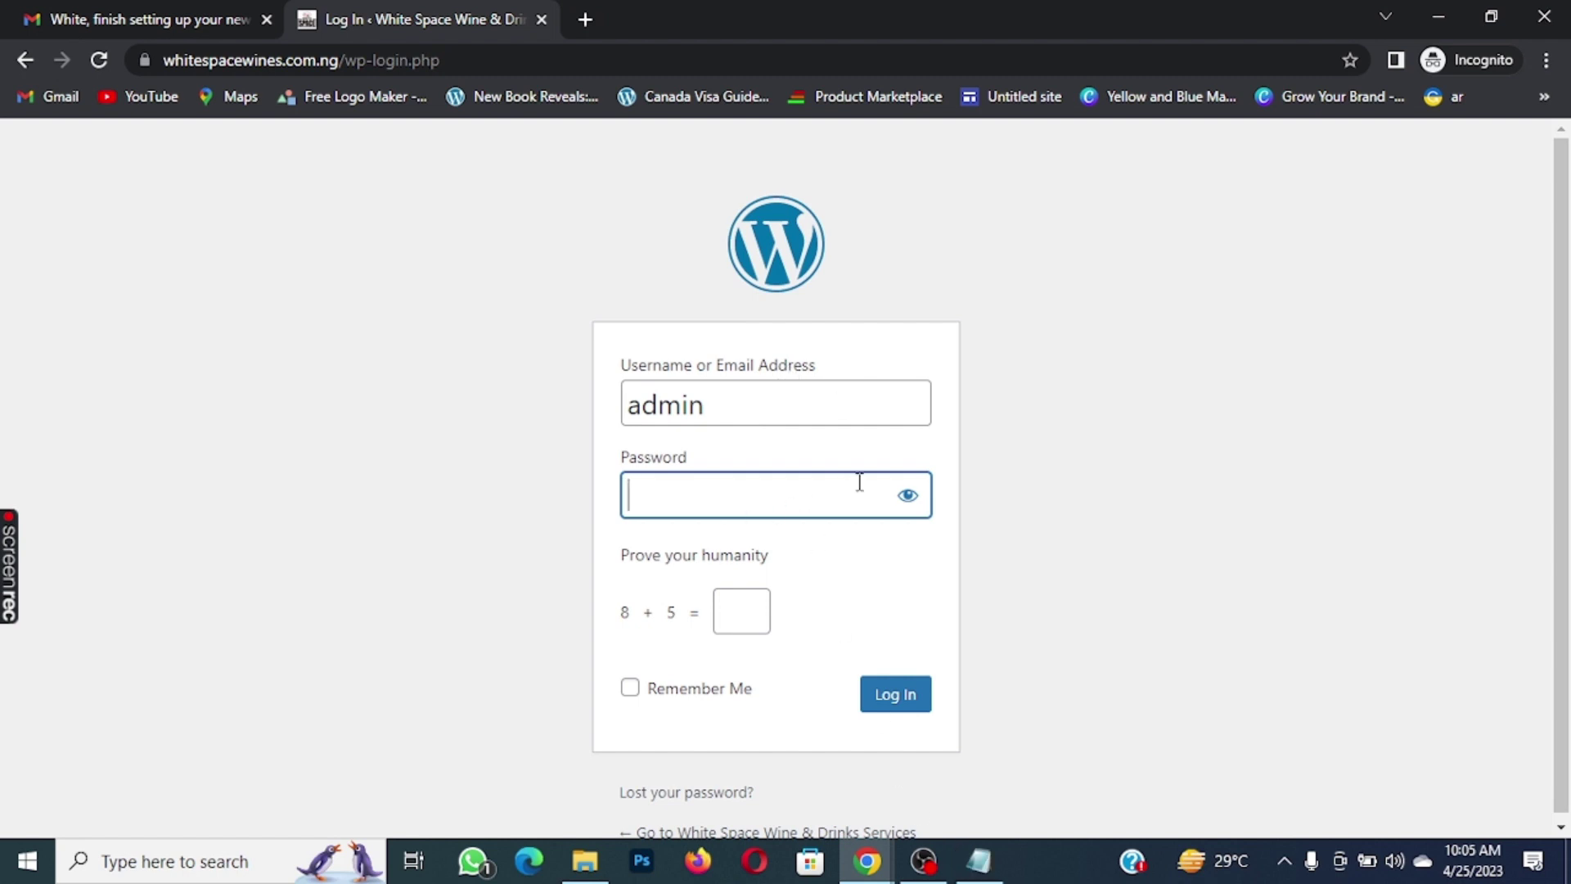
pyautogui.hotkey('ctrl', 'v')
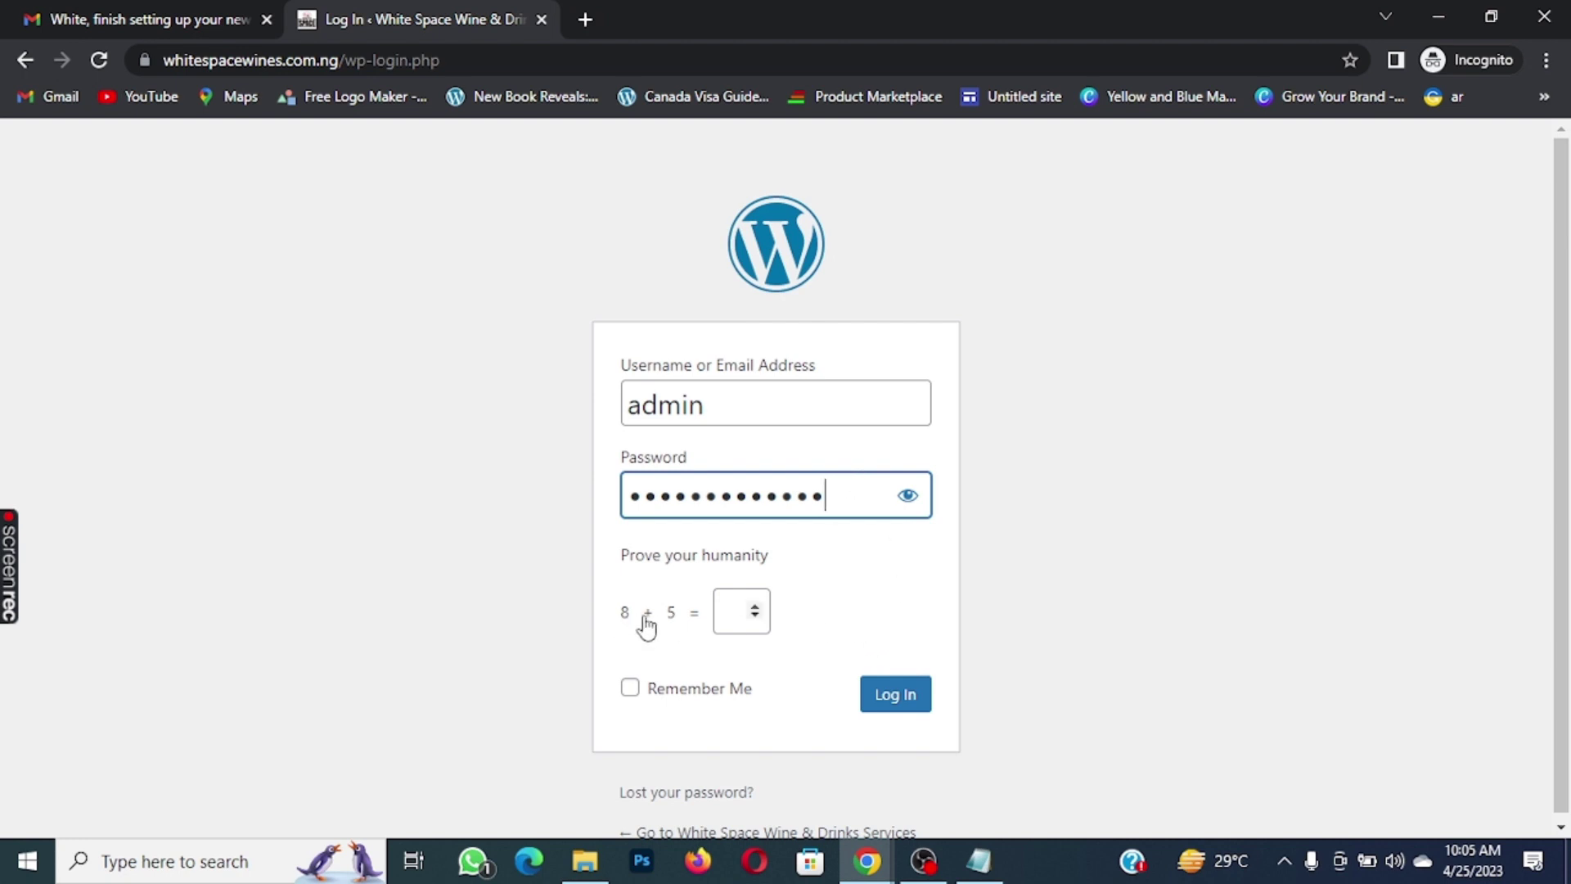
pyautogui.click(731, 613)
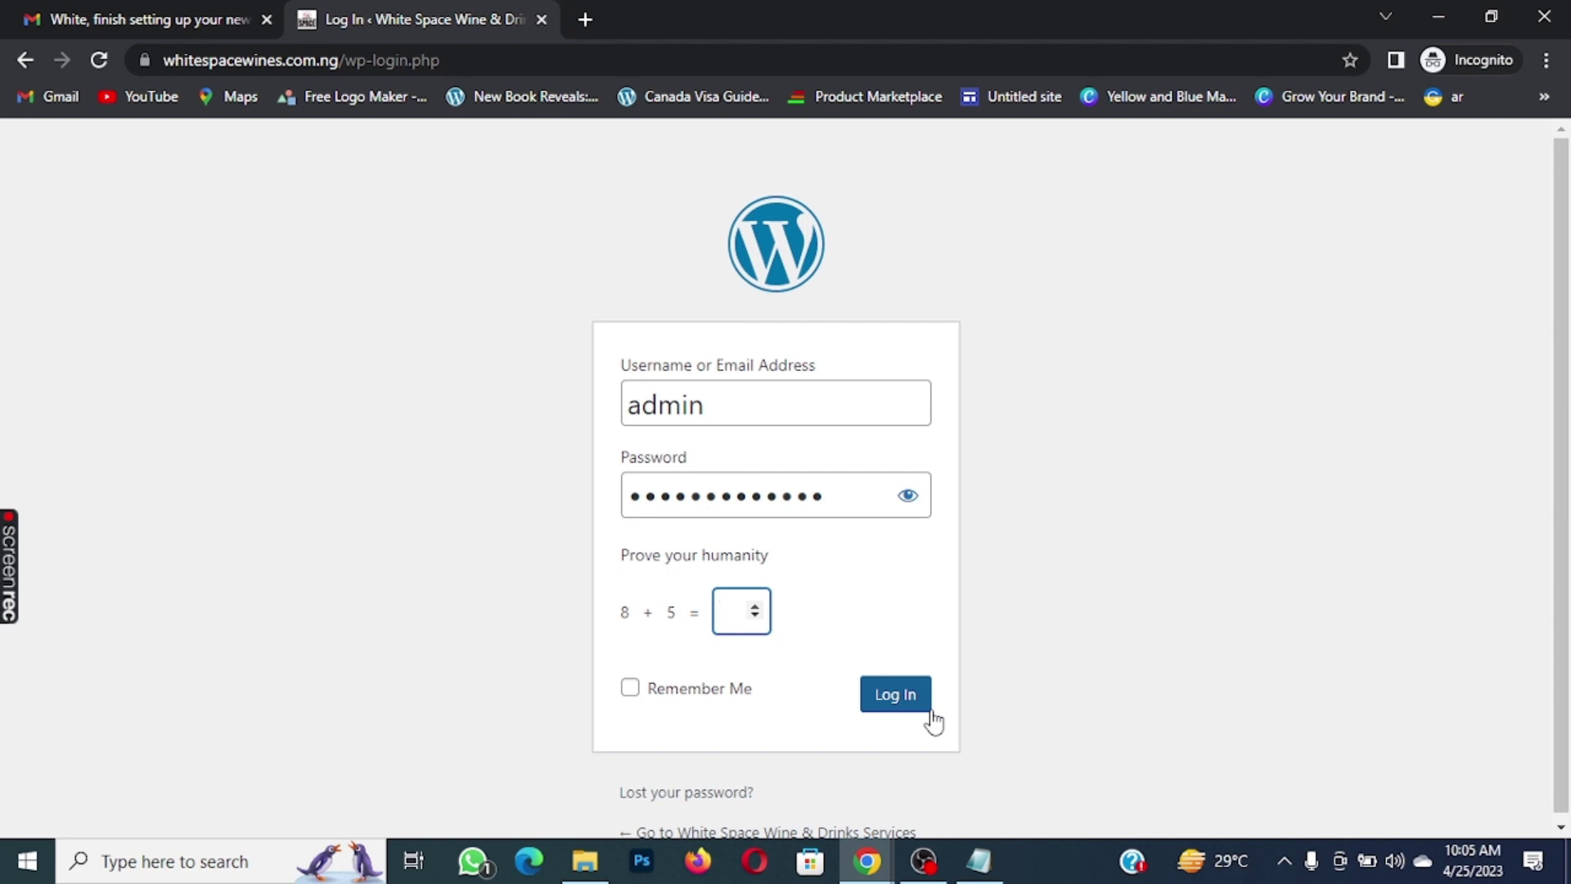
pyautogui.write('13')
pyautogui.click(905, 700)
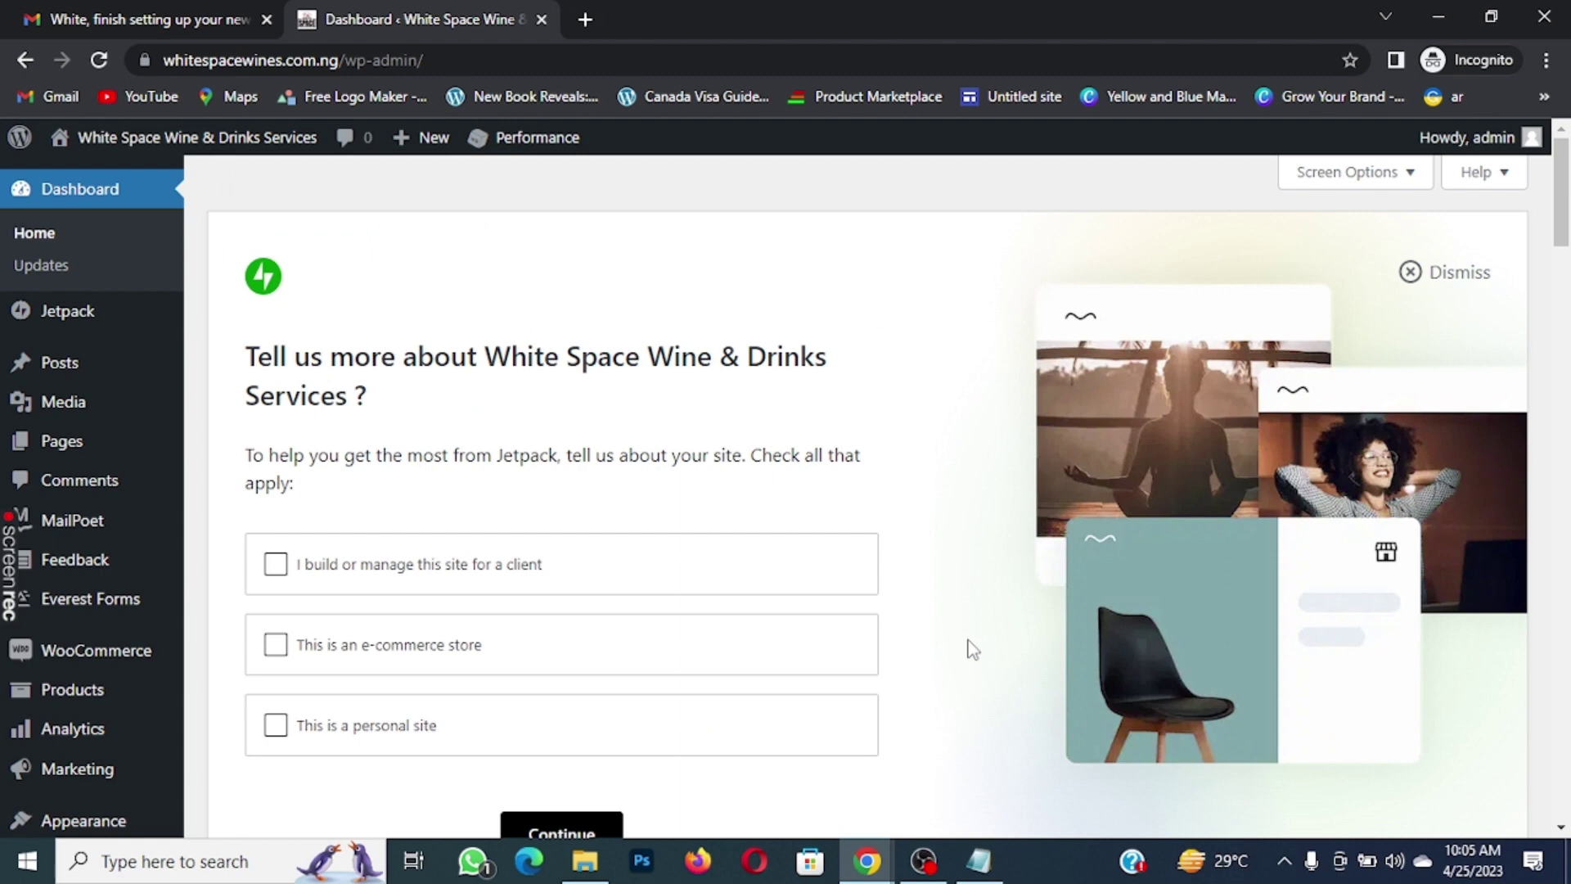
# Go to Plugins > Add New from the admin sidebar
pyautogui.scroll(-1, 205, 581)
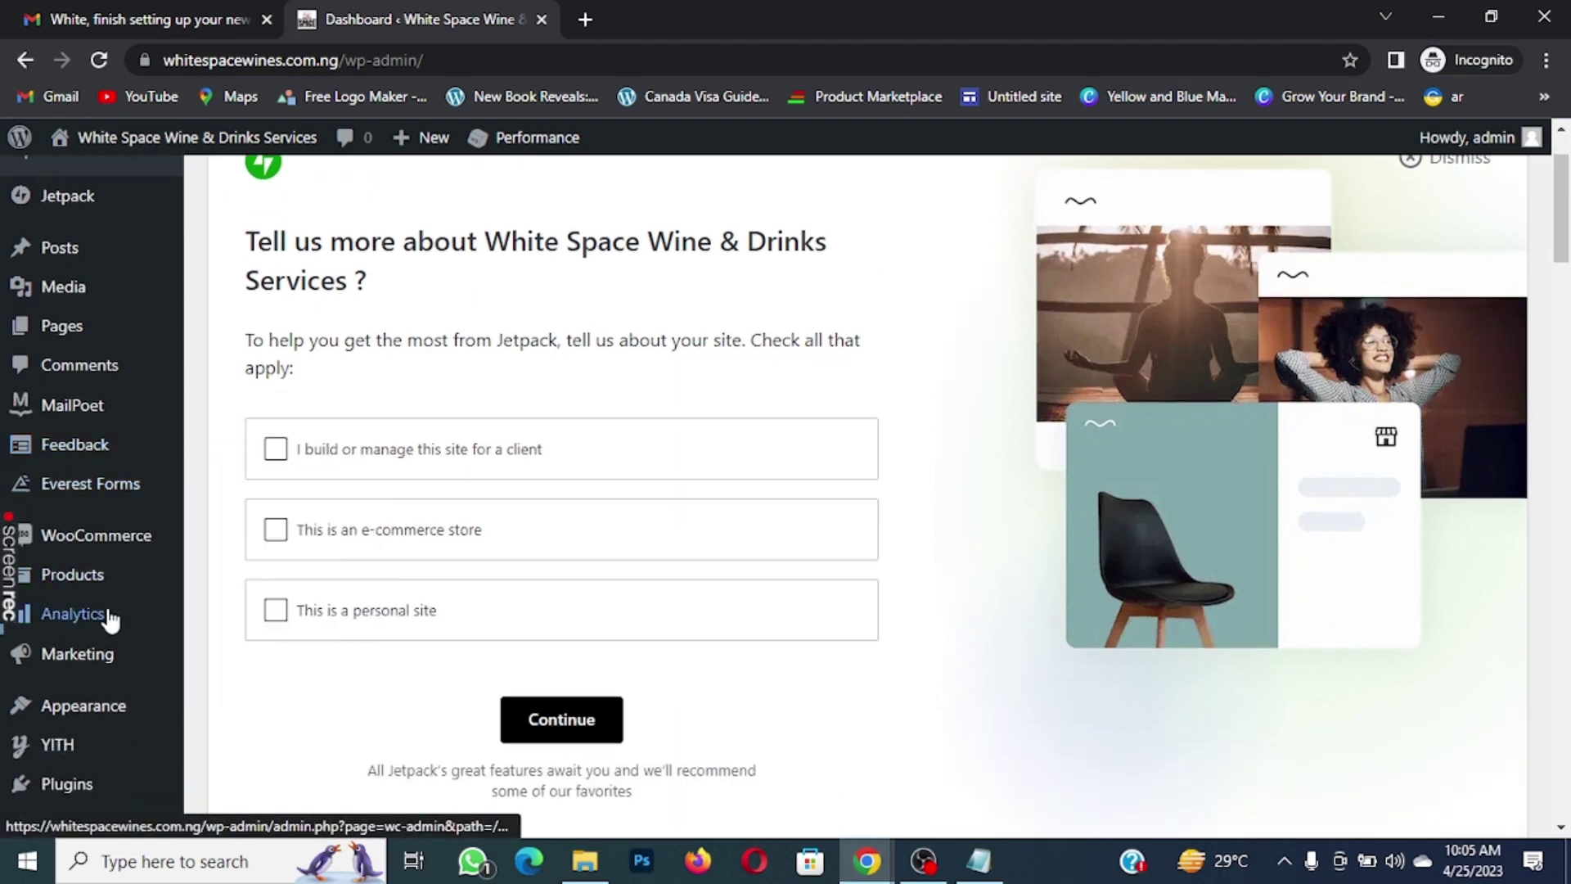
pyautogui.scroll(-2, 90, 655)
pyautogui.moveTo(72, 565)
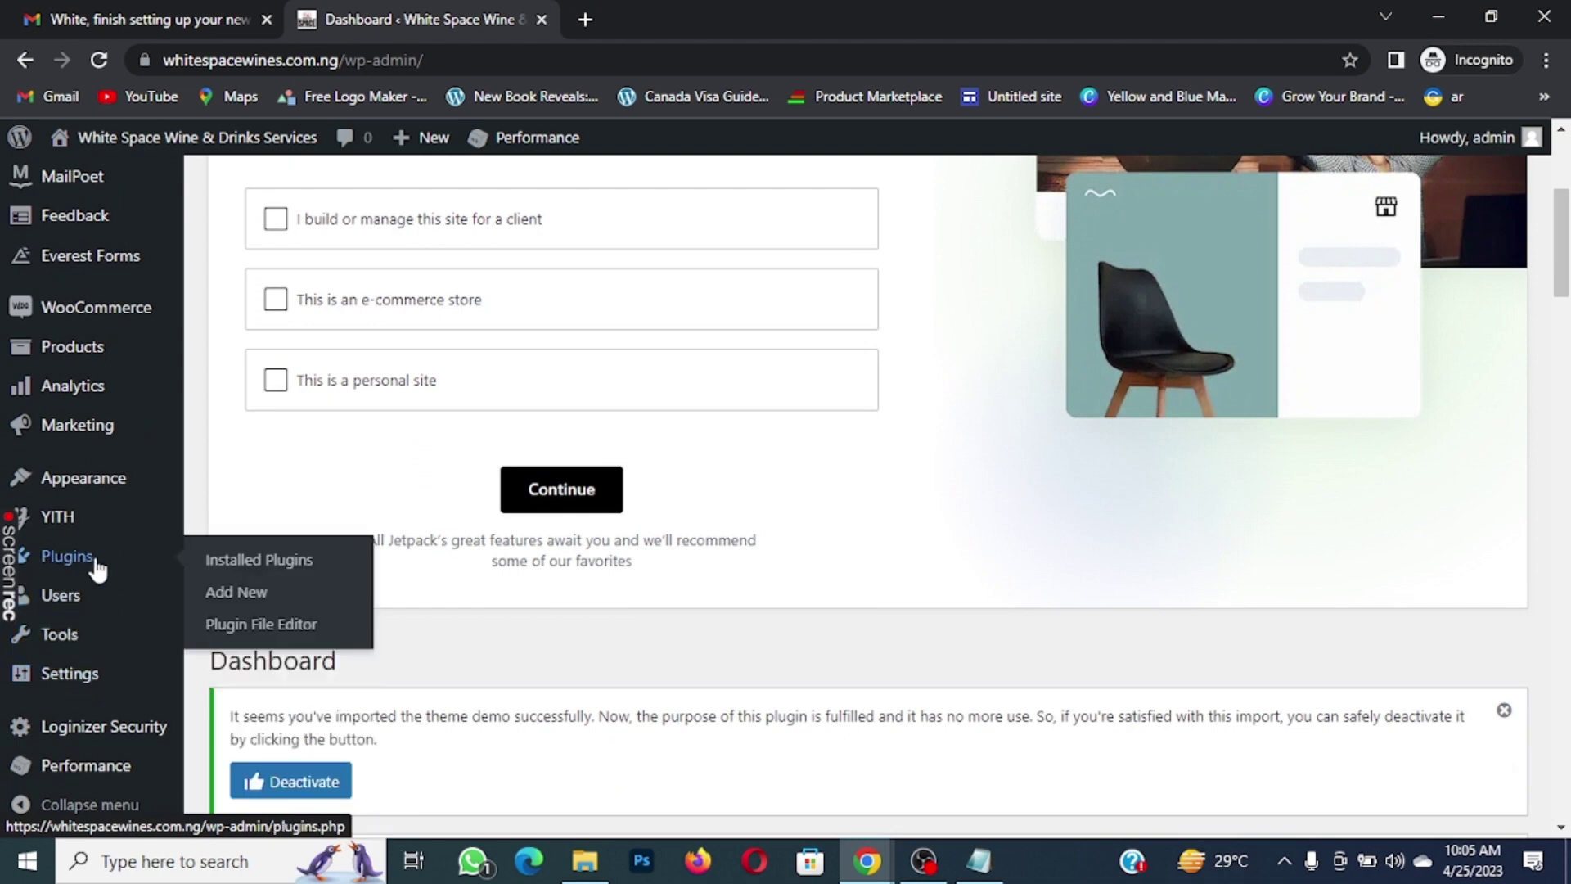
pyautogui.click(249, 598)
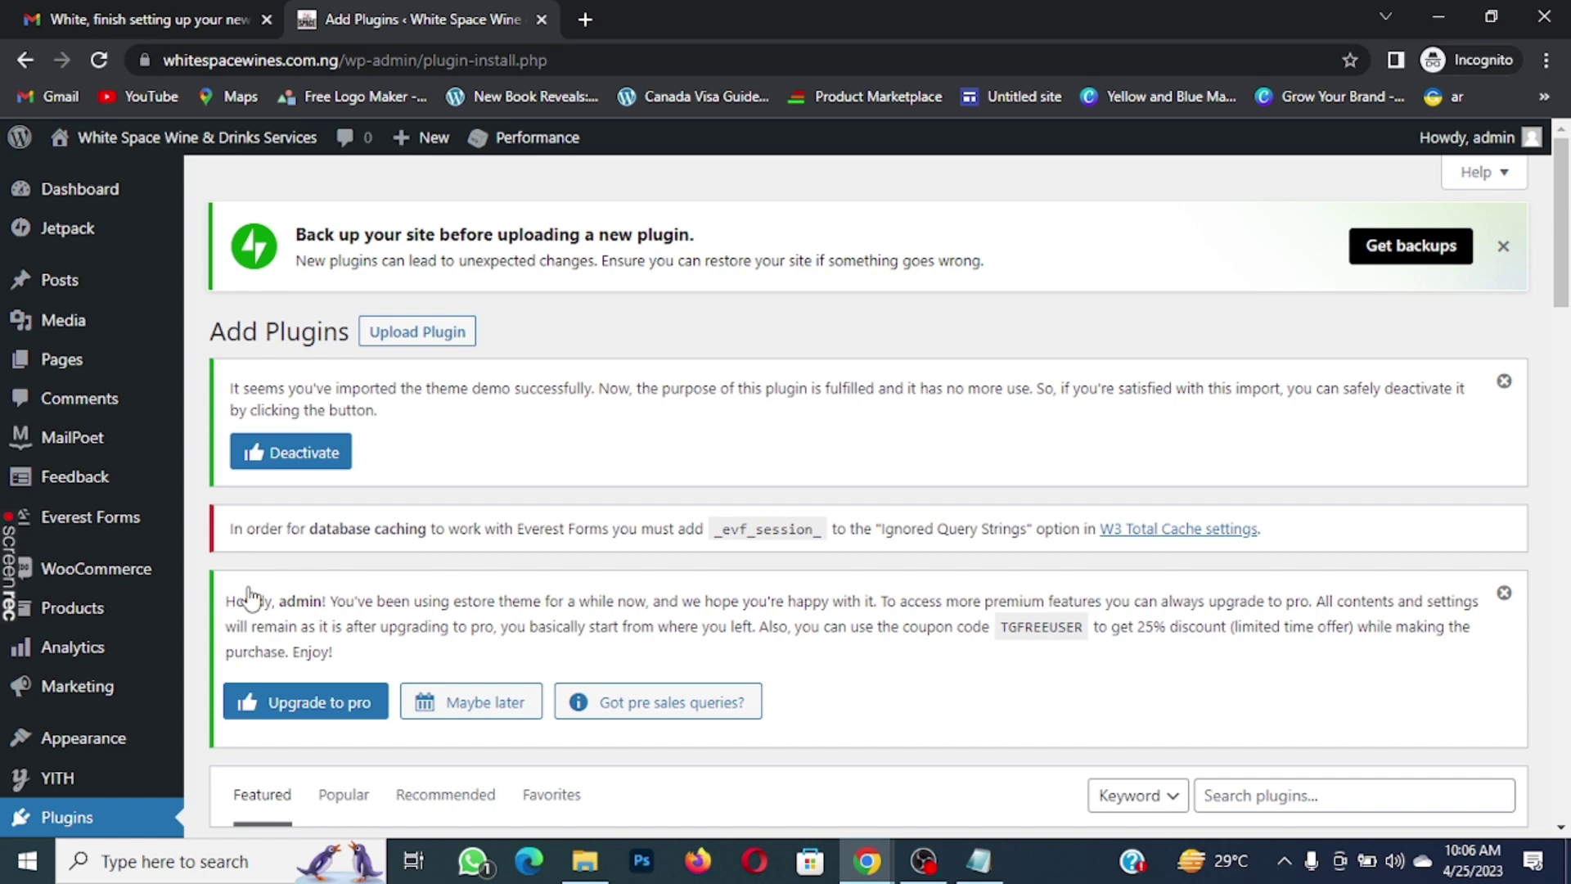
# Search the plugin directory for 'yoast', then install and activate Yoast SEO
pyautogui.scroll(-5, 250, 597)
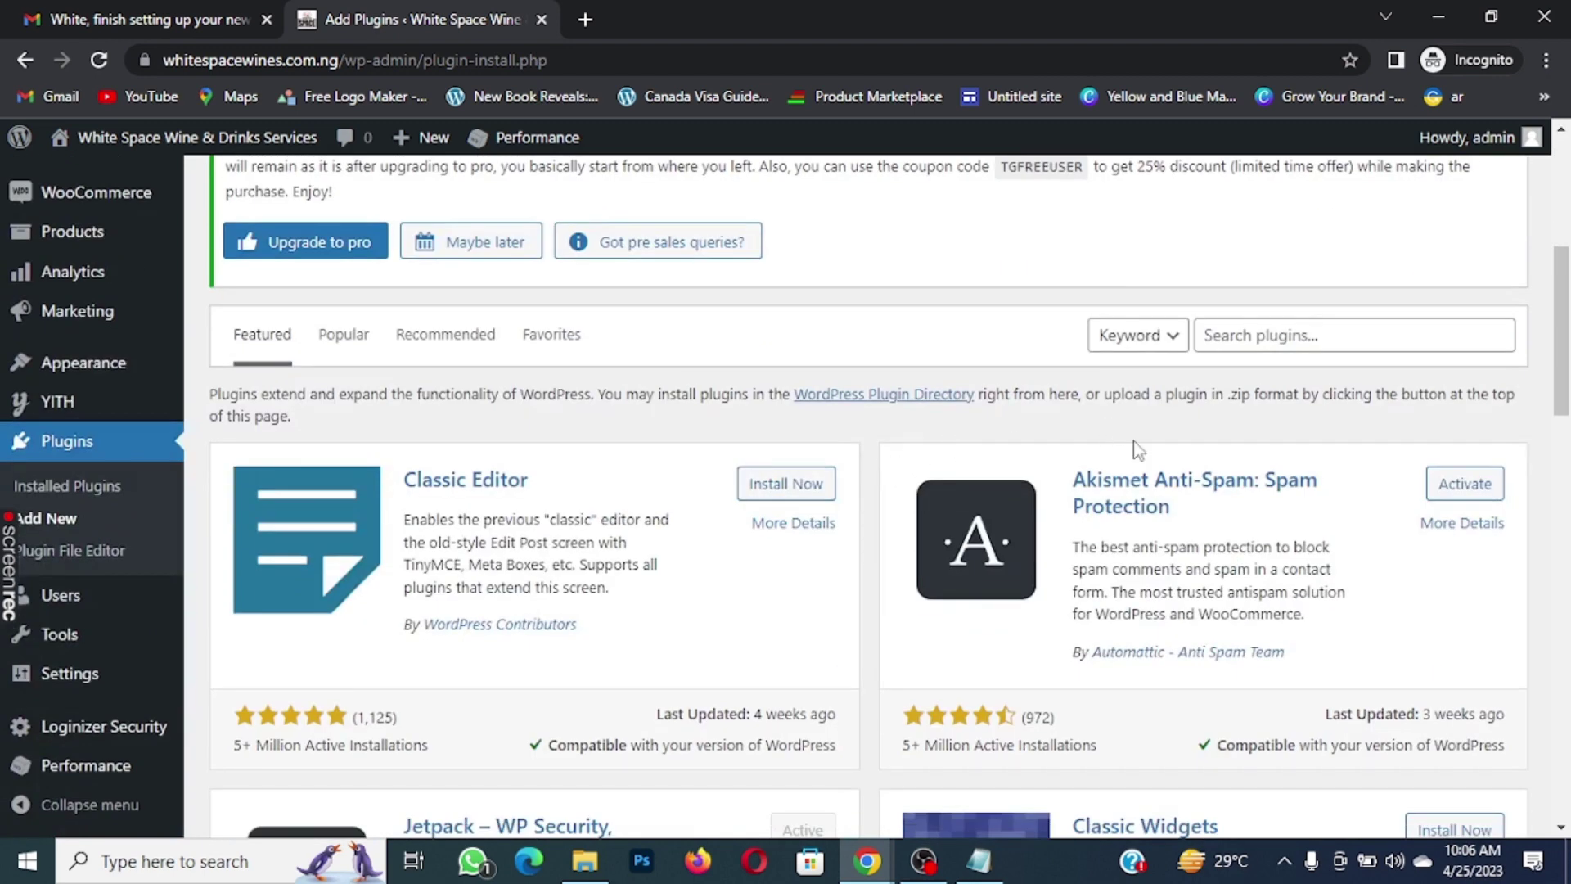
pyautogui.click(1277, 335)
pyautogui.write('yo')
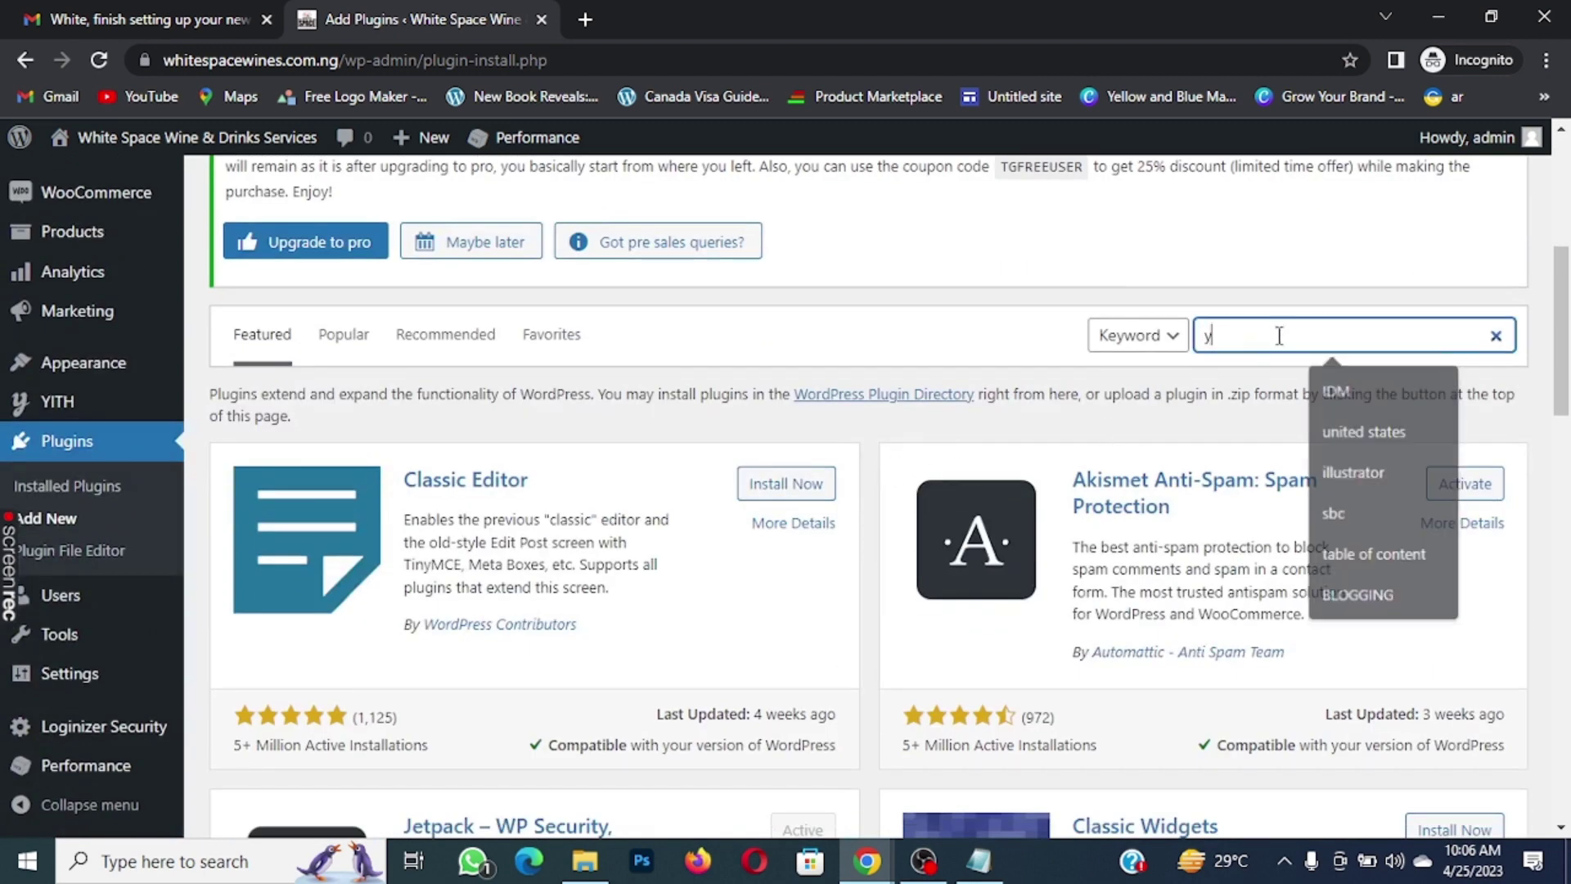
pyautogui.write('ast')
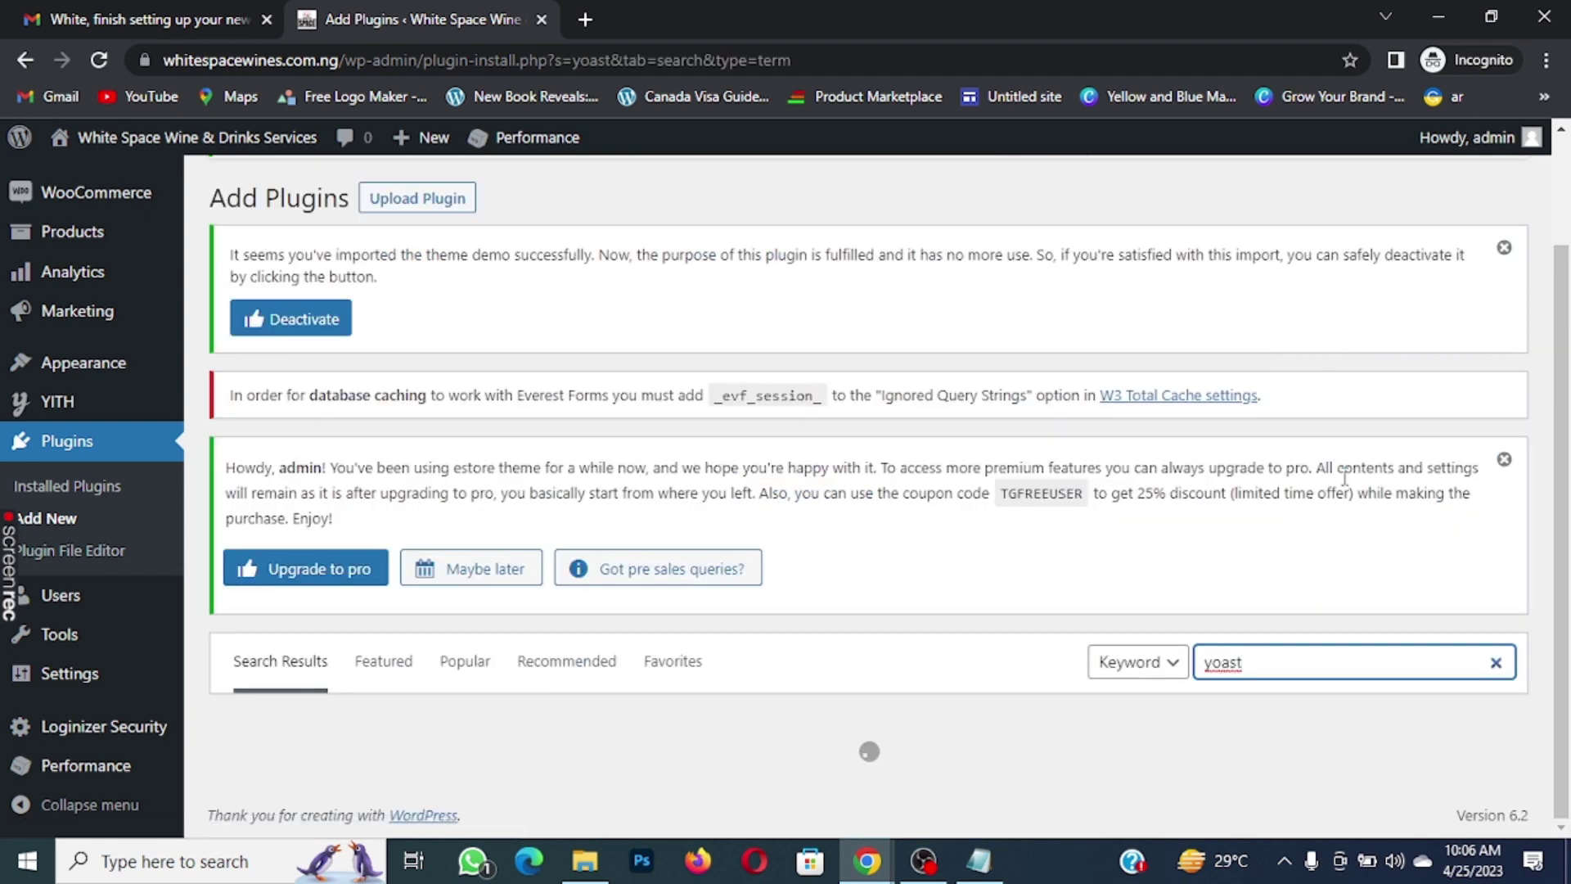
pyautogui.scroll(-4, 1299, 517)
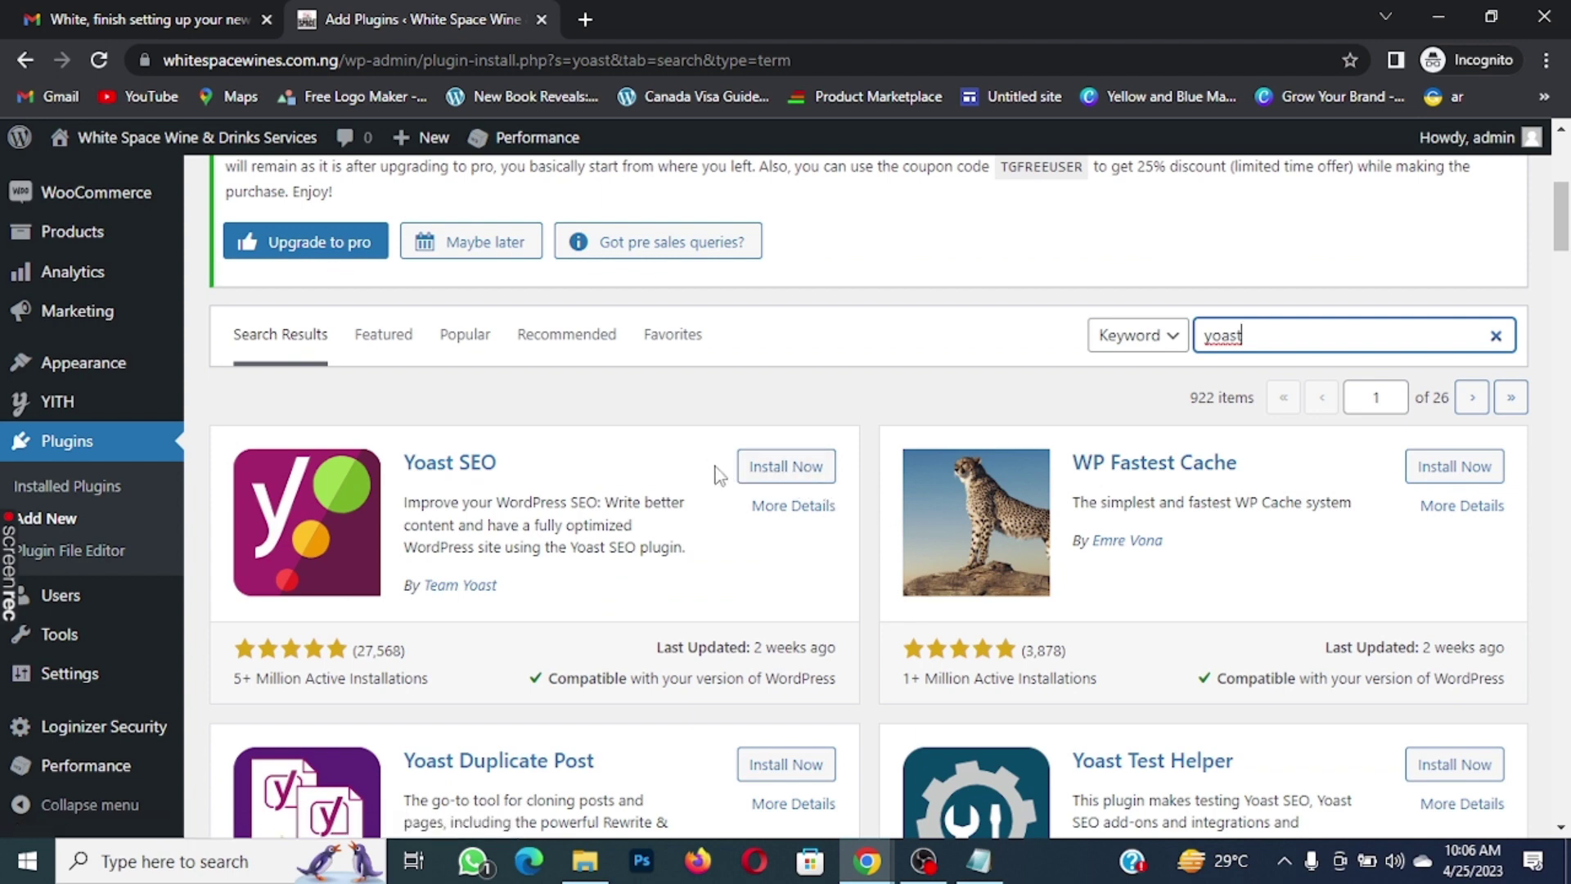
pyautogui.click(798, 475)
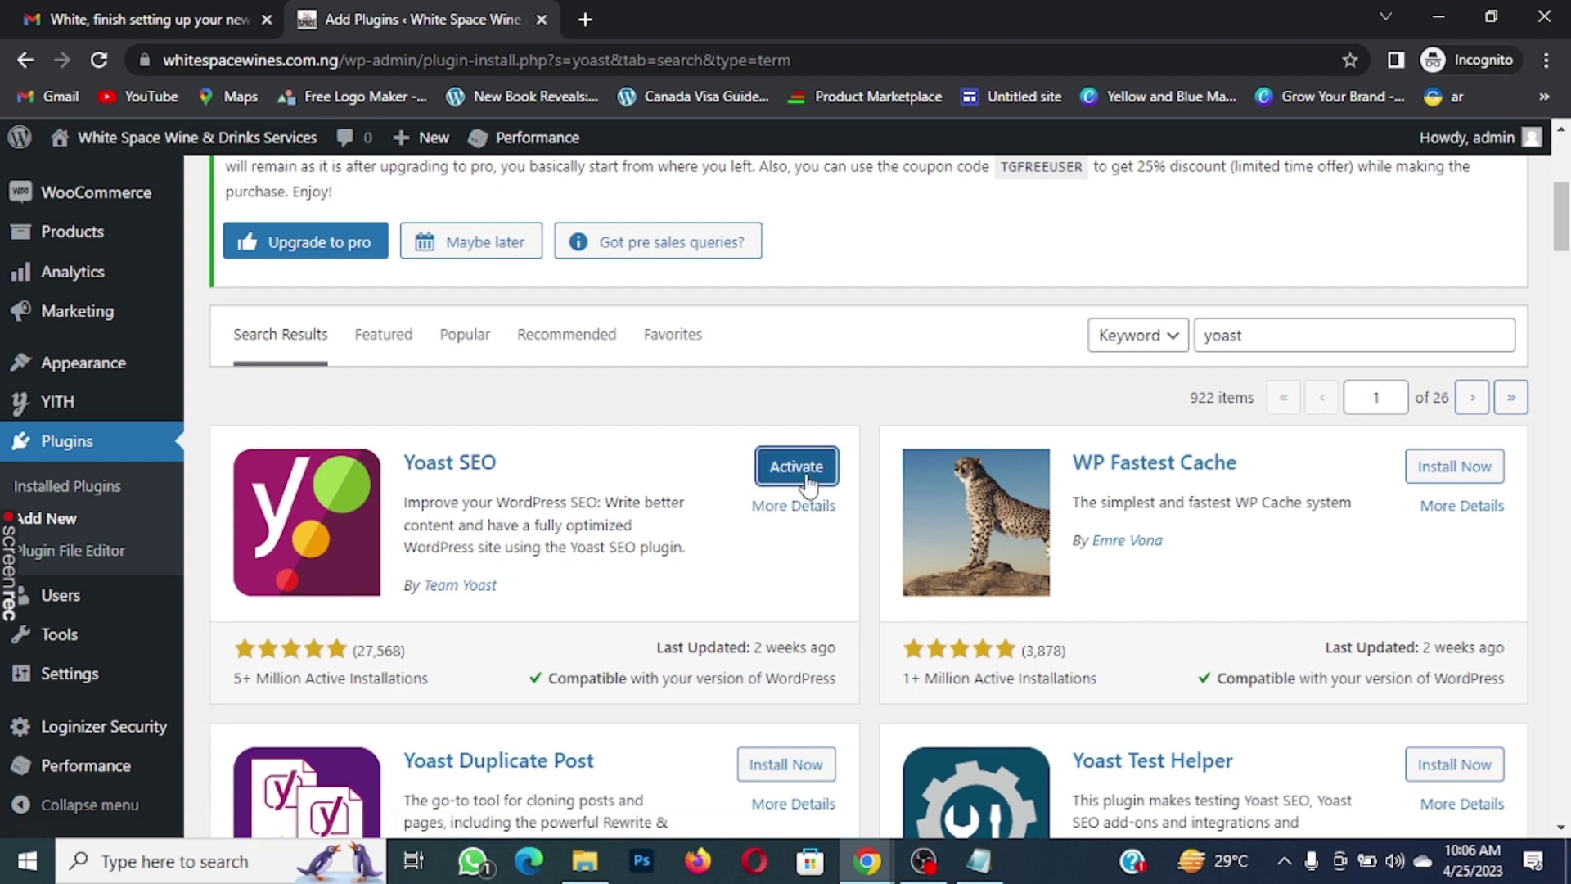
pyautogui.click(797, 467)
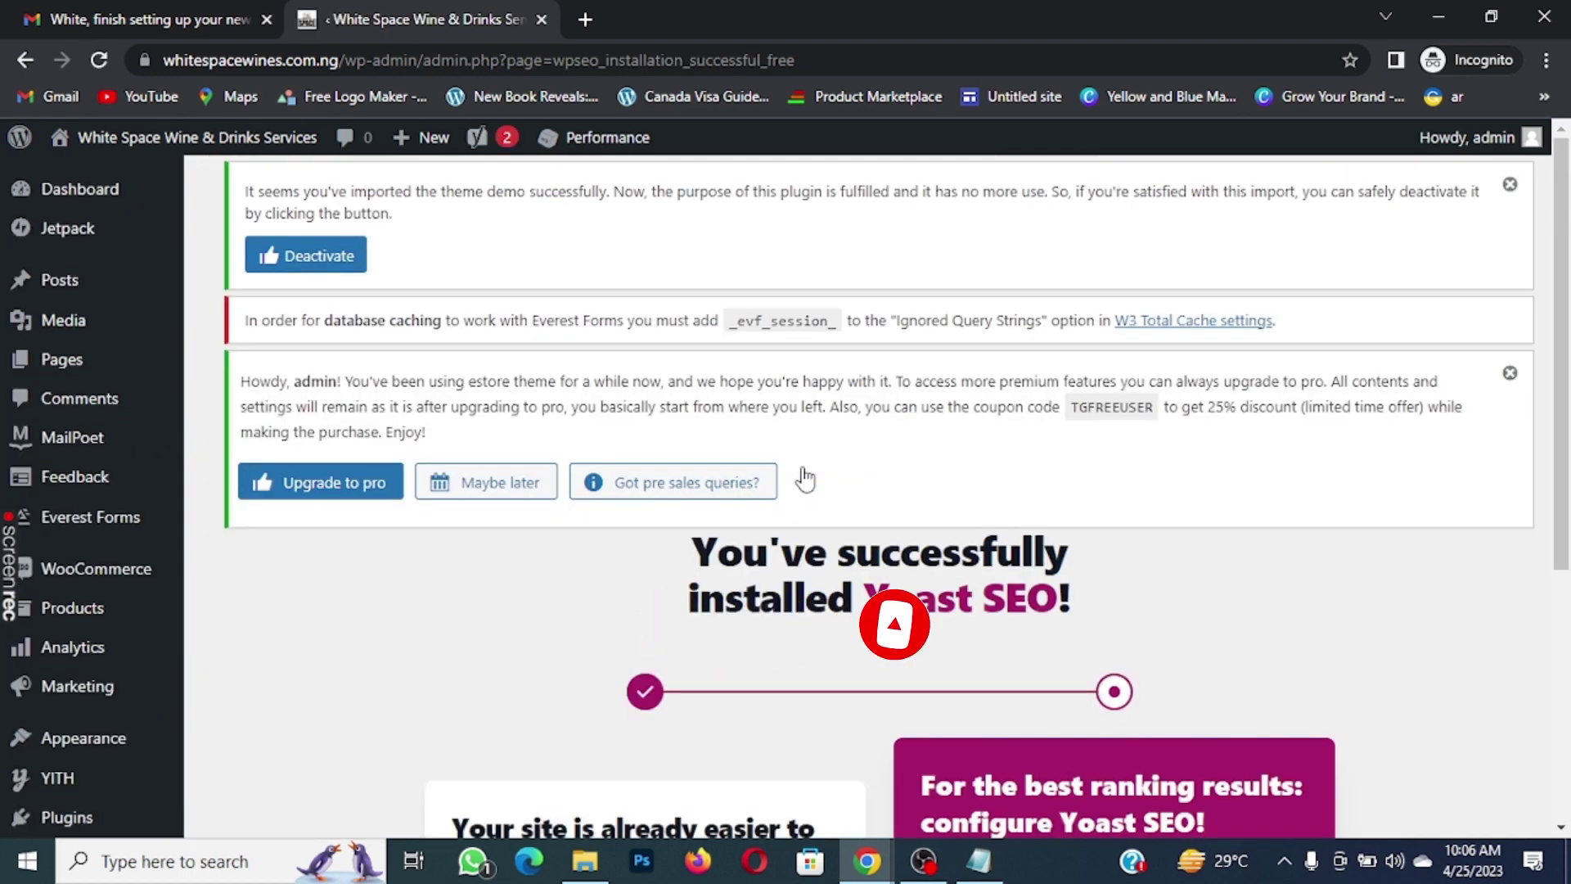
# Launch Start first-time configuration from the Yoast SEO success page
pyautogui.scroll(-3, 1075, 505)
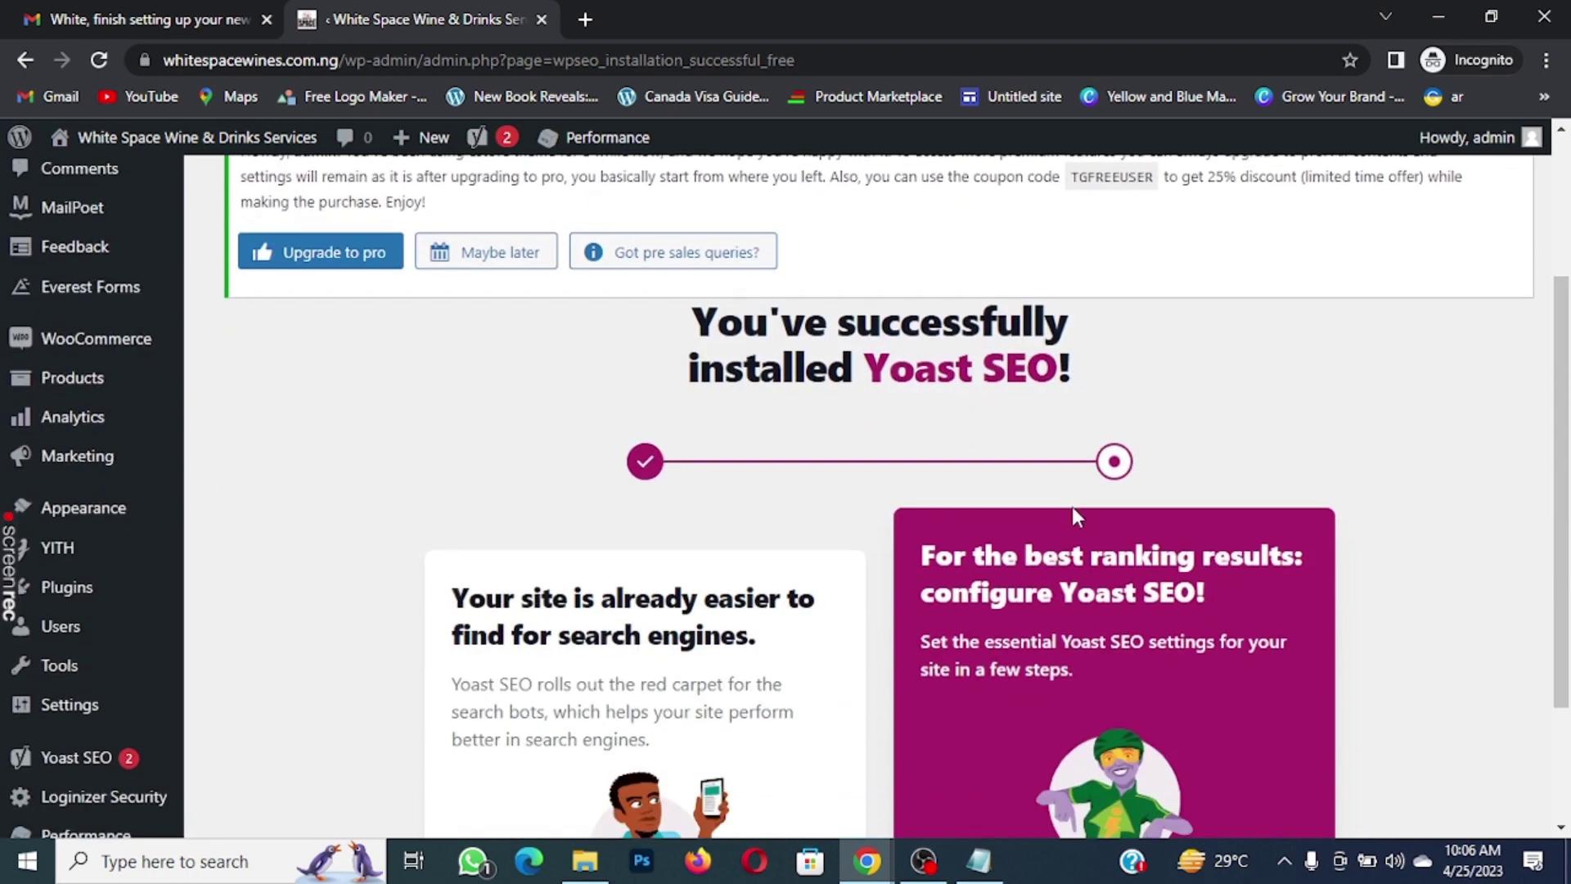
pyautogui.scroll(-2, 1147, 518)
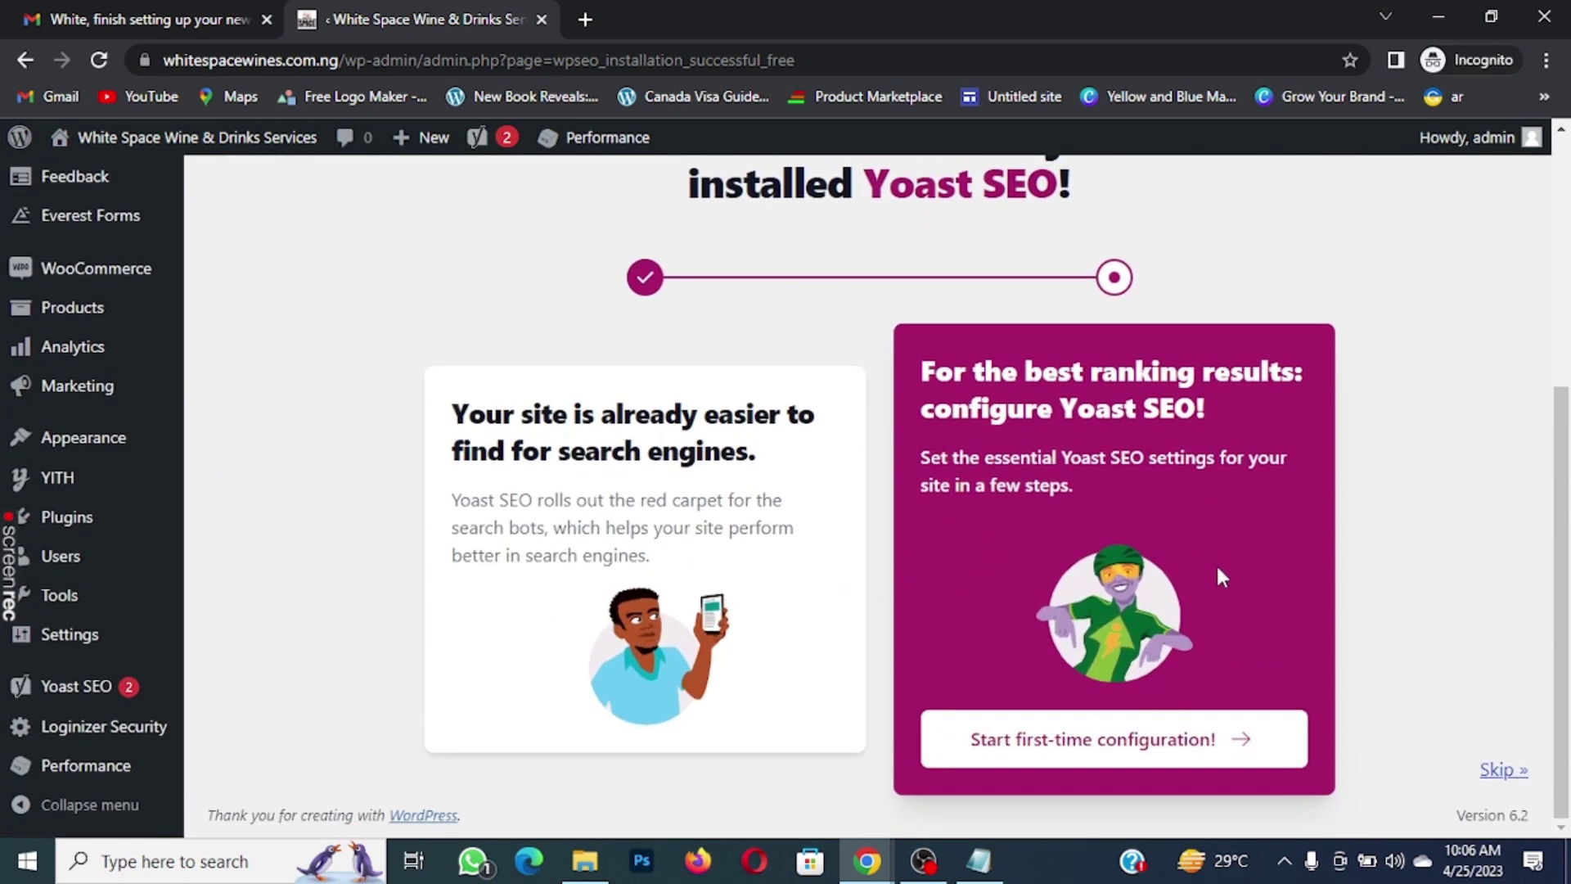
pyautogui.scroll(3, 1219, 577)
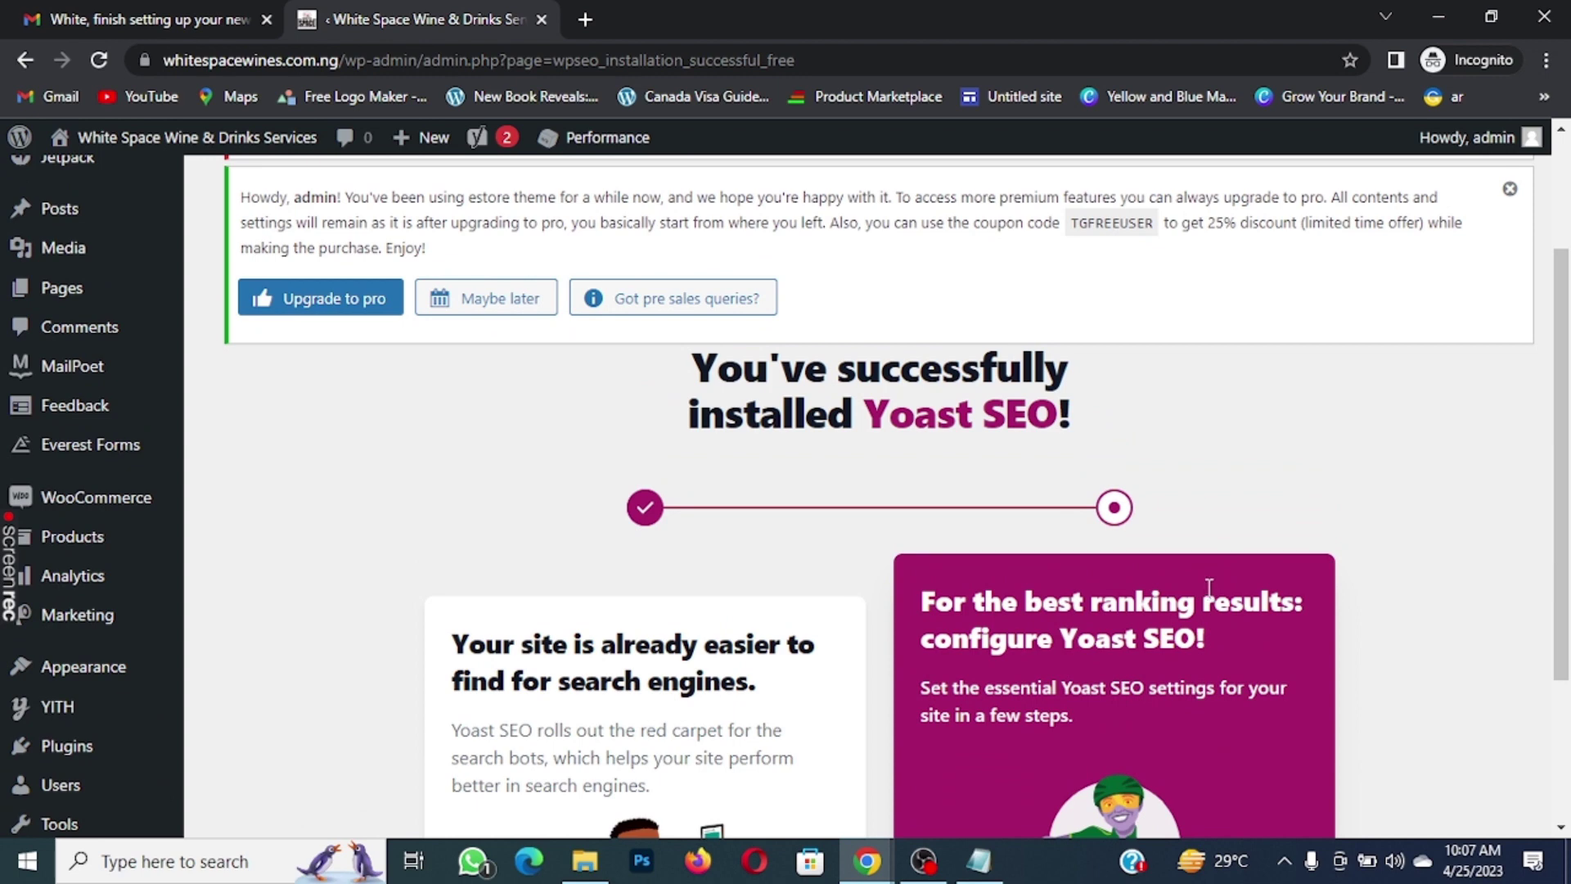
pyautogui.scroll(-3, 1211, 585)
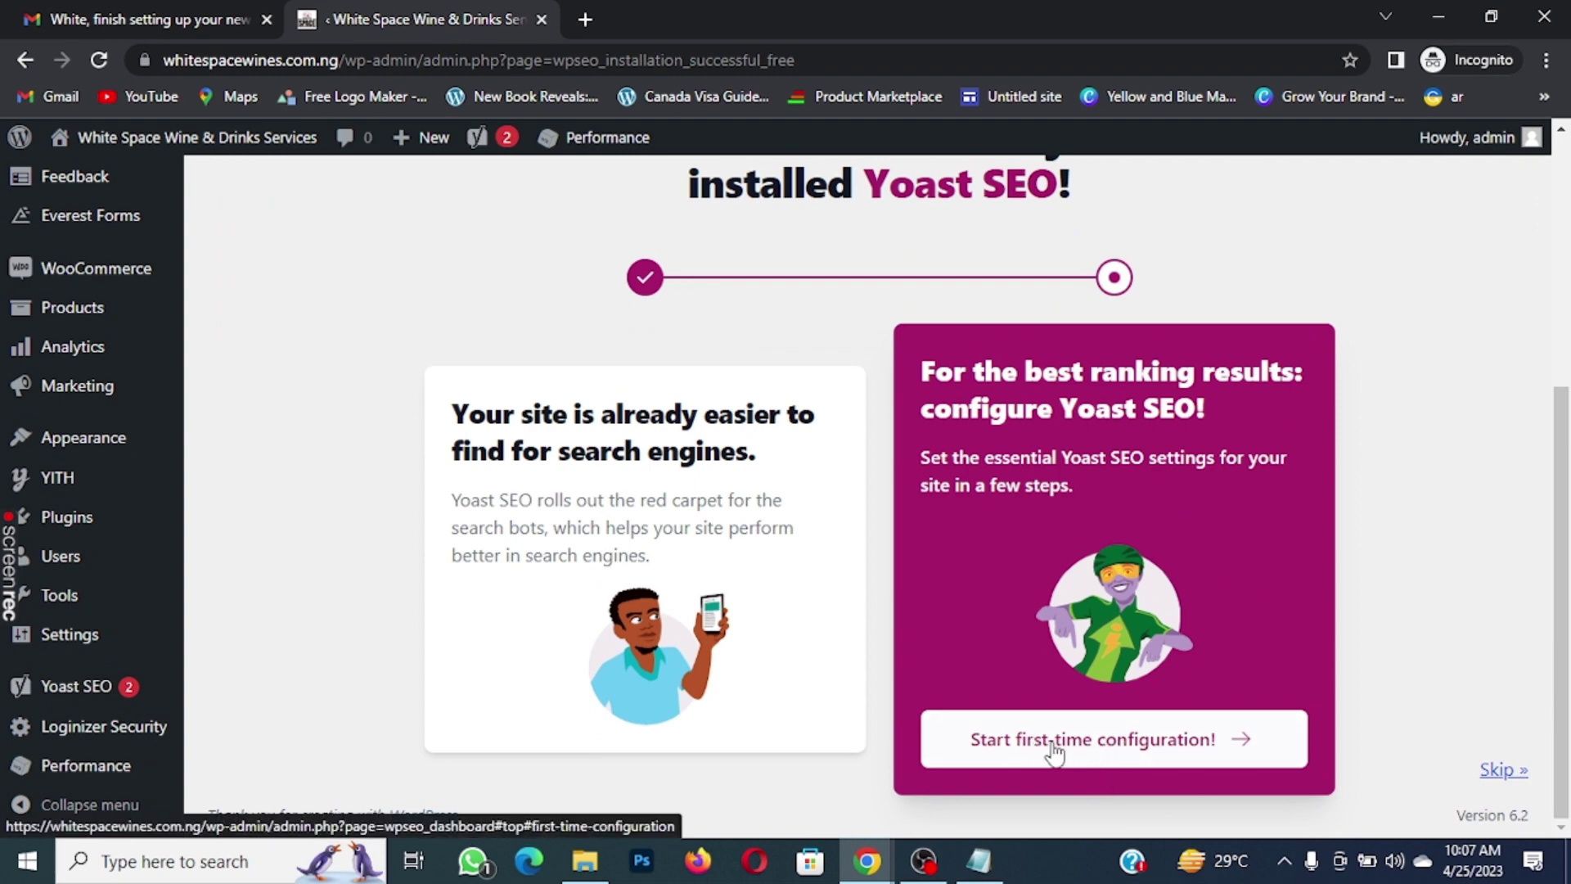
pyautogui.click(1146, 747)
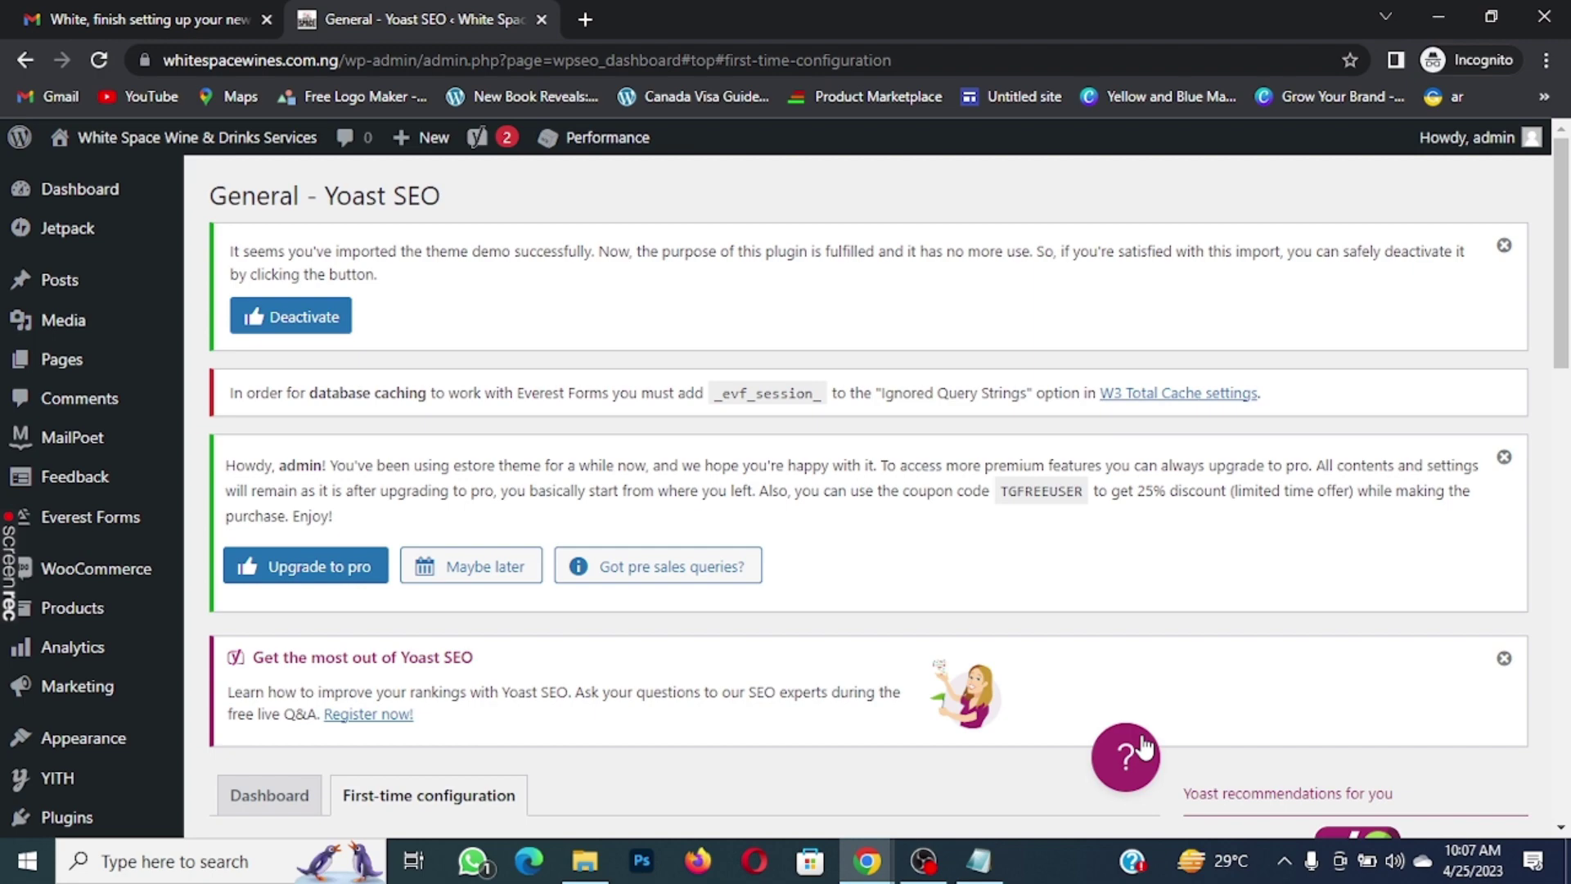
# Run Yoast's SEO data optimization, then continue to the Site Representation step
pyautogui.scroll(-10, 900, 548)
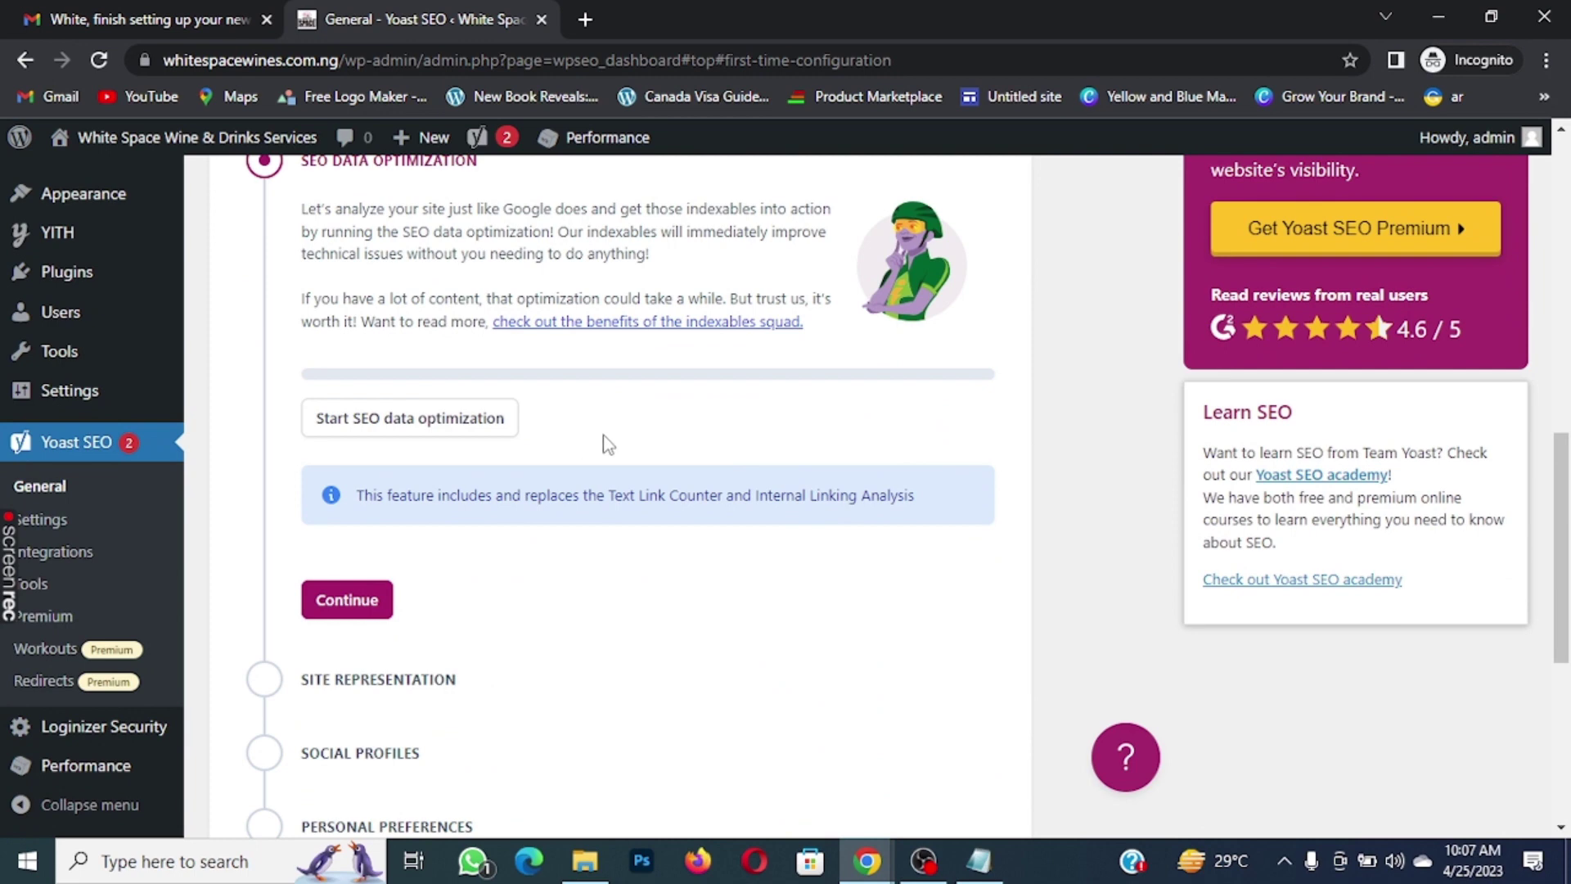
pyautogui.scroll(3, 605, 442)
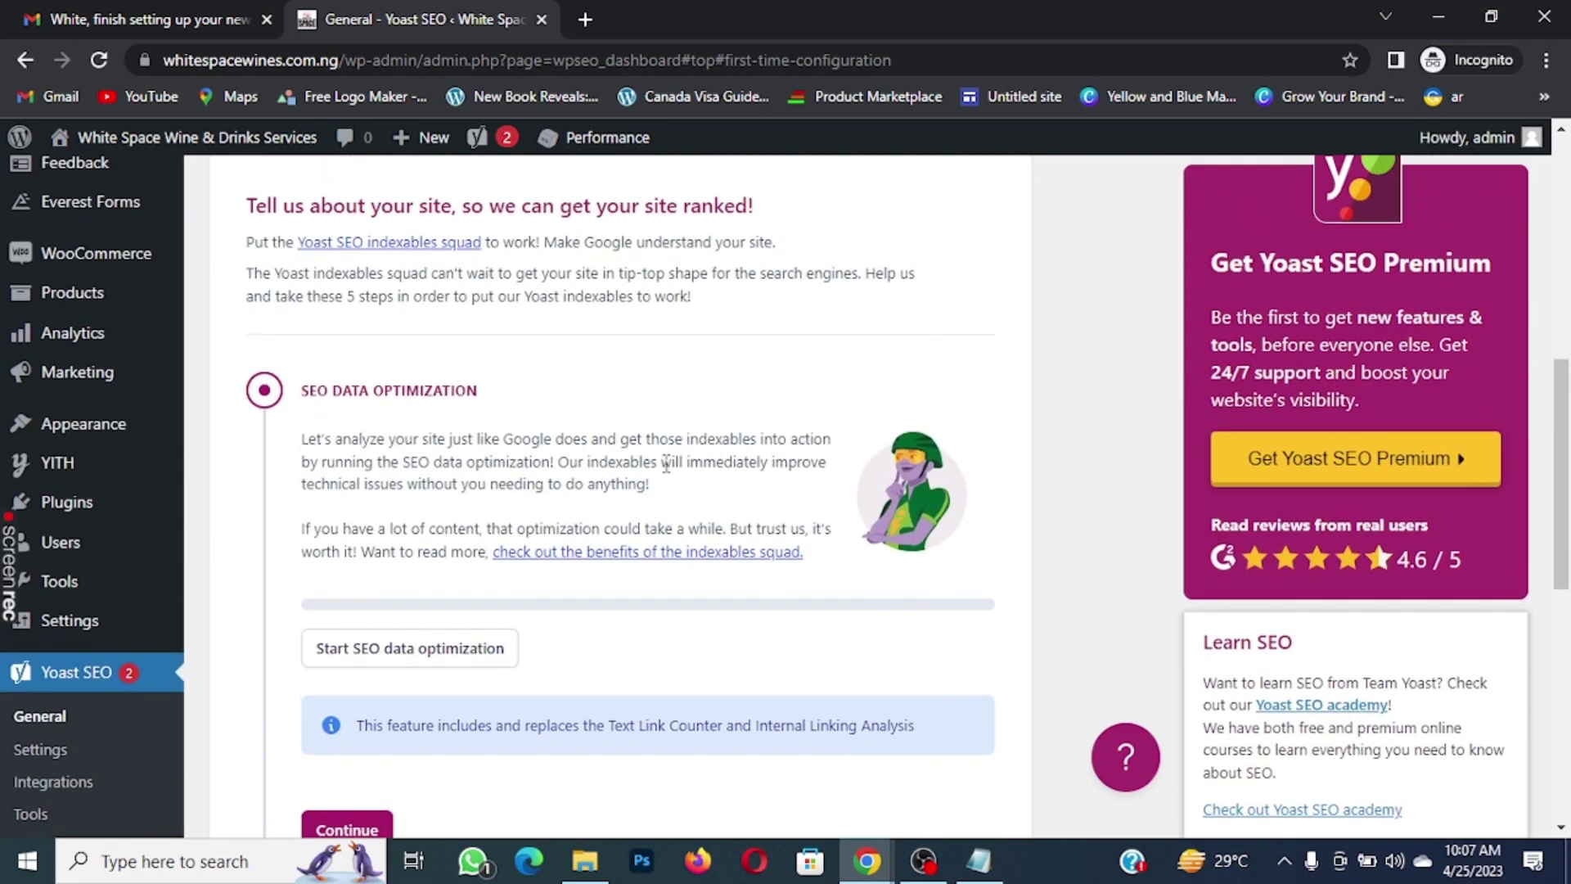
pyautogui.scroll(-1, 660, 481)
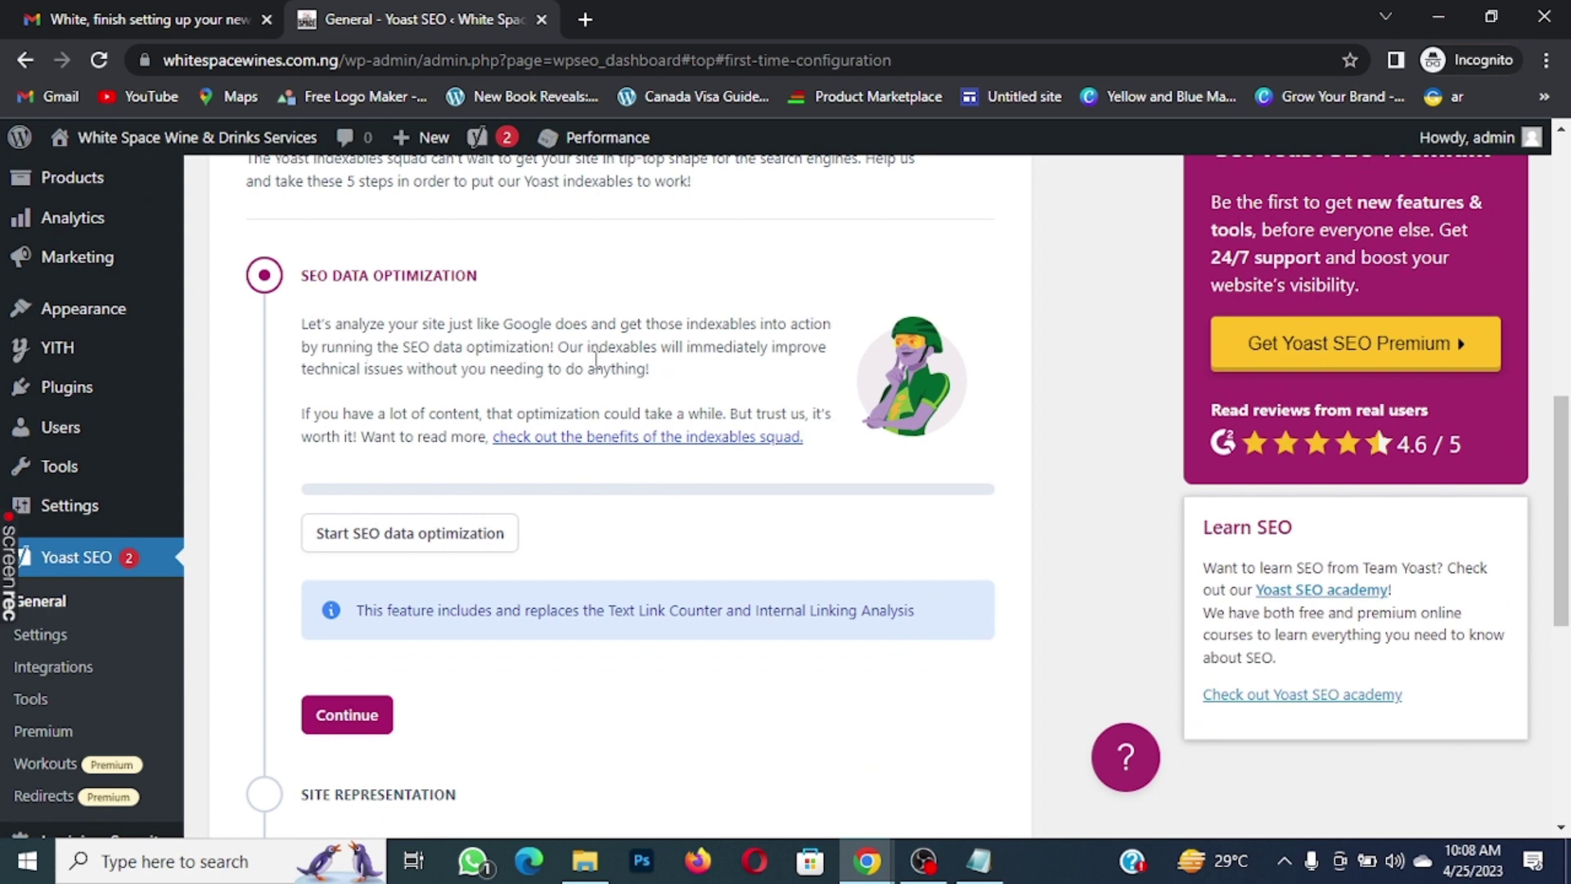
pyautogui.scroll(-1, 416, 388)
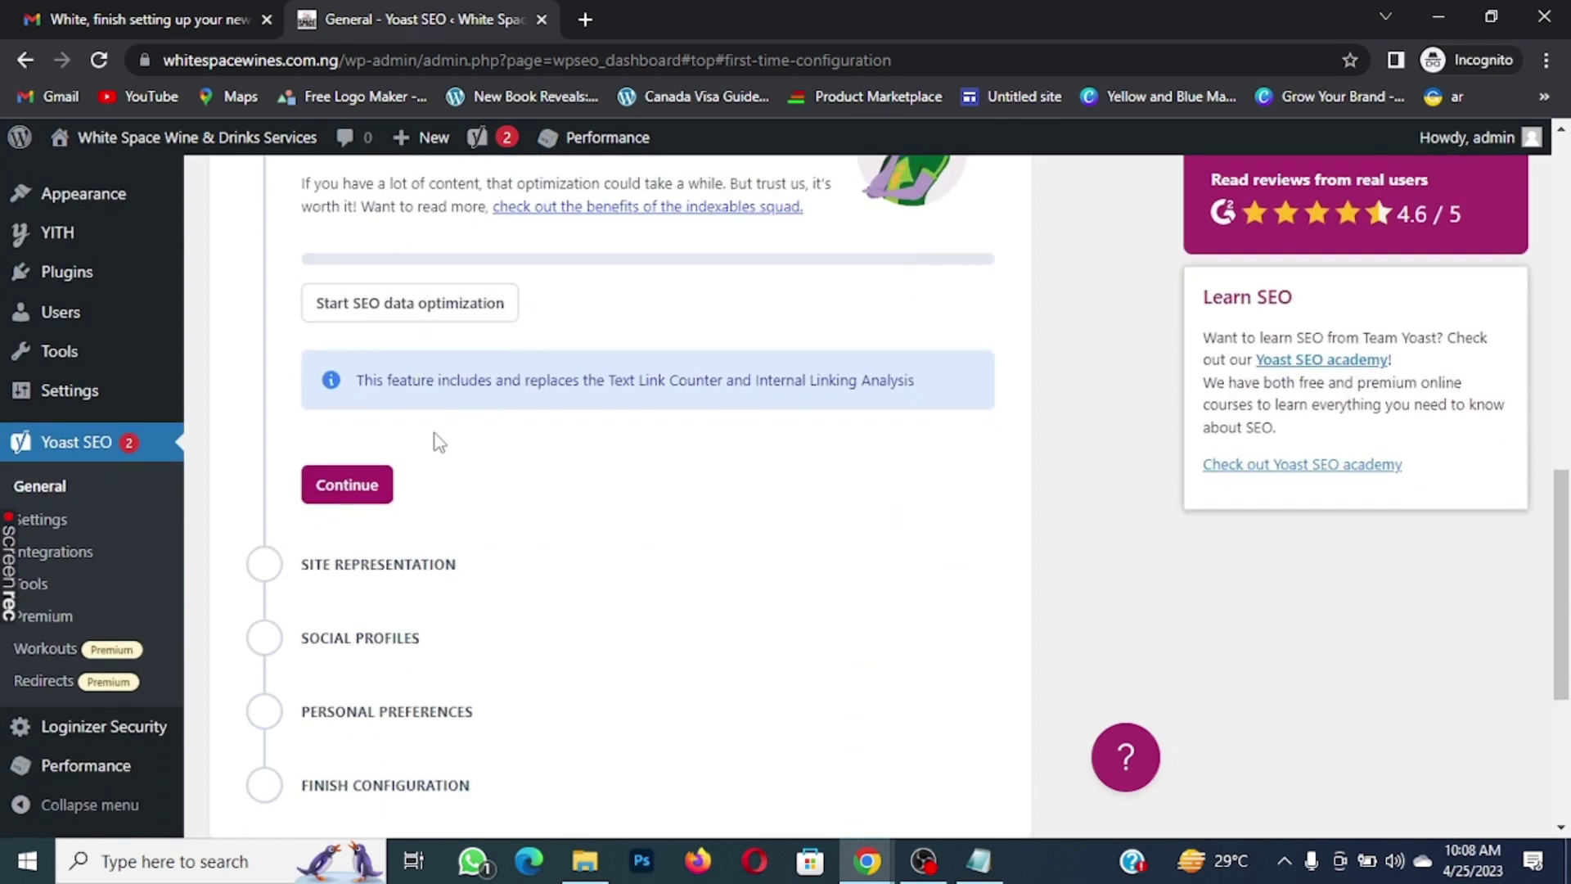
pyautogui.scroll(1, 393, 376)
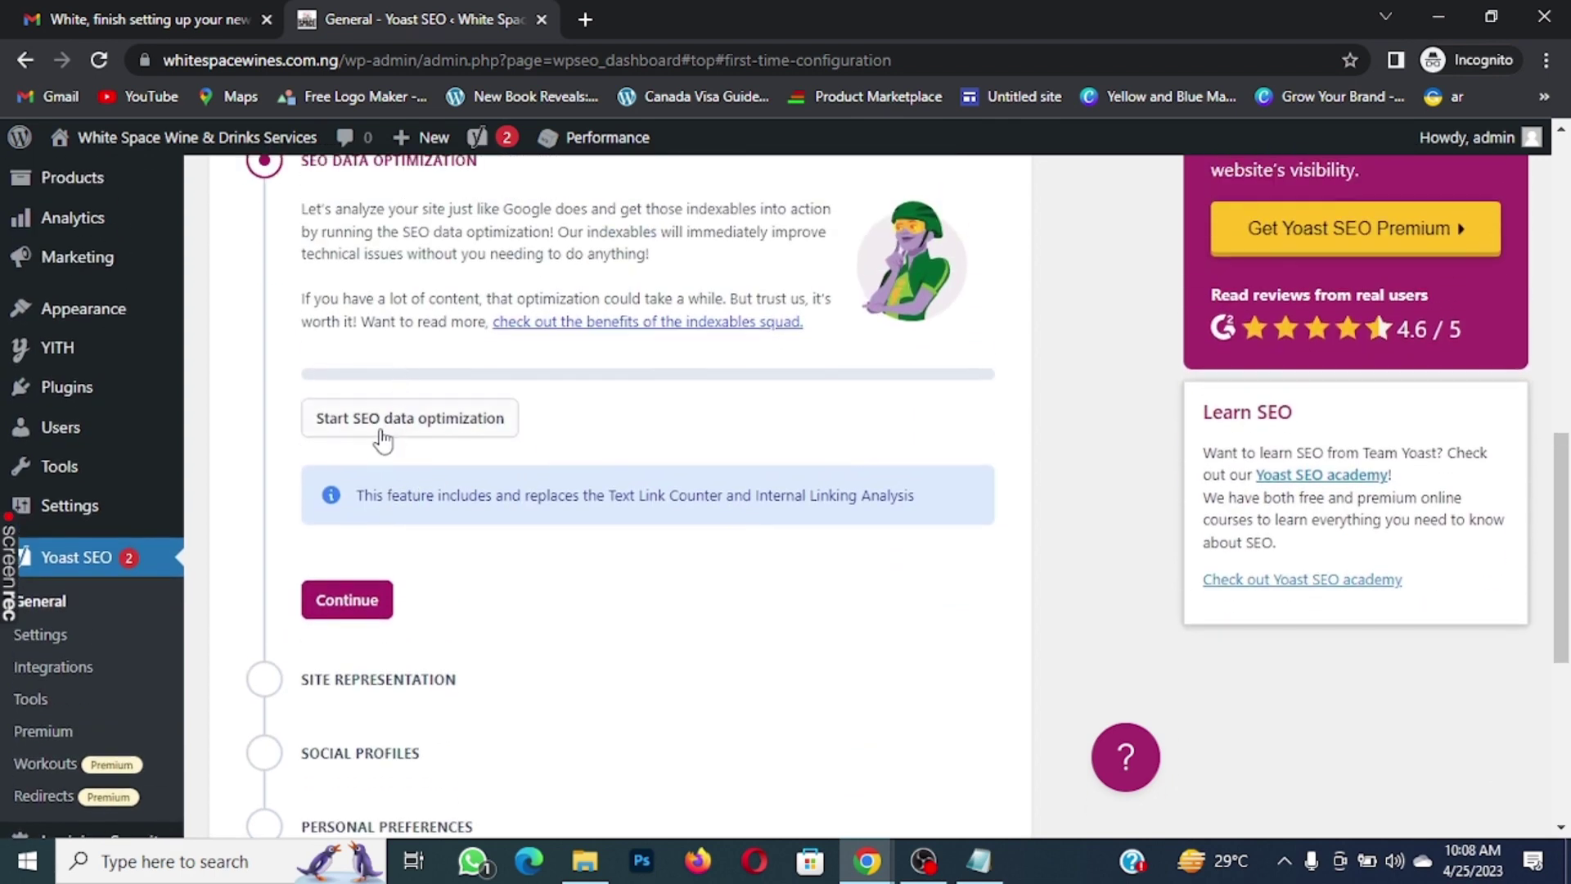
pyautogui.click(405, 426)
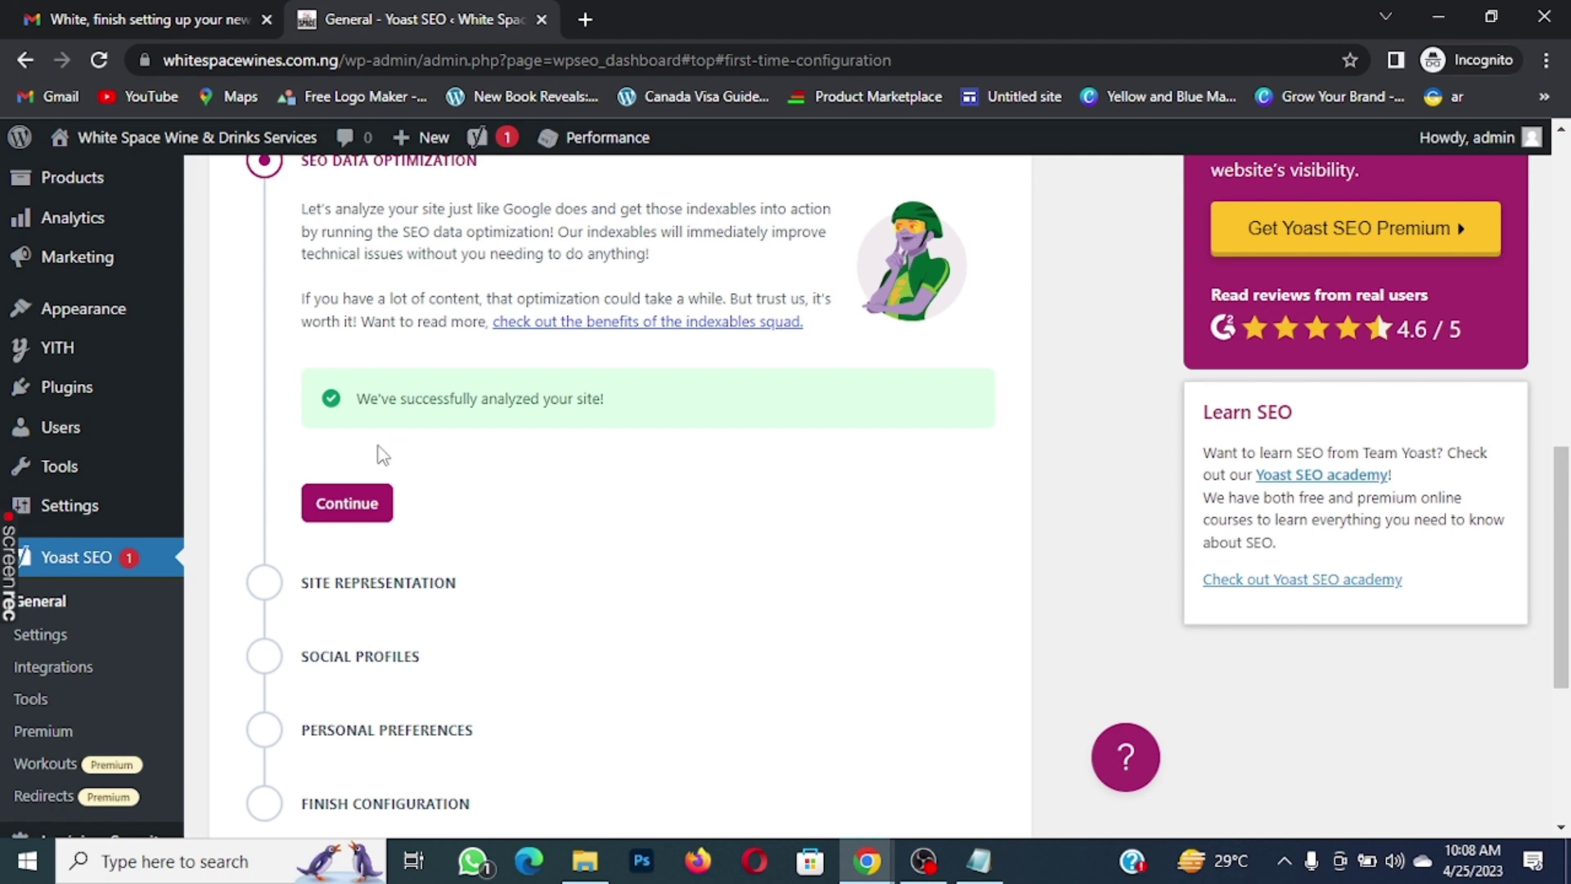
pyautogui.click(347, 503)
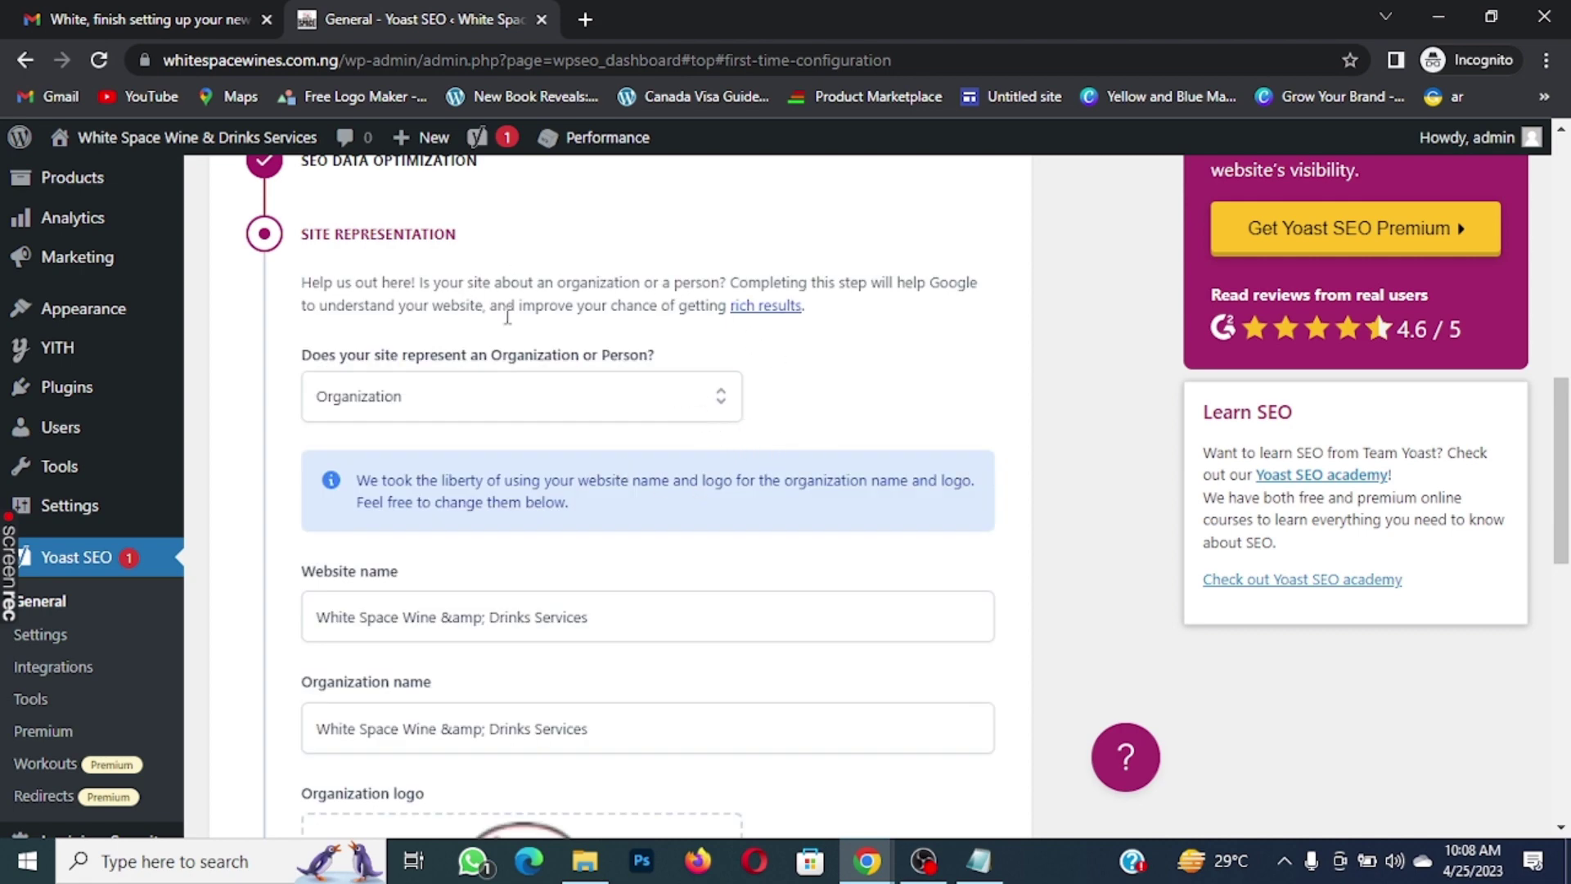
# Save the Organization details in the Site Representation step
pyautogui.scroll(-1, 632, 409)
pyautogui.scroll(-1, 631, 409)
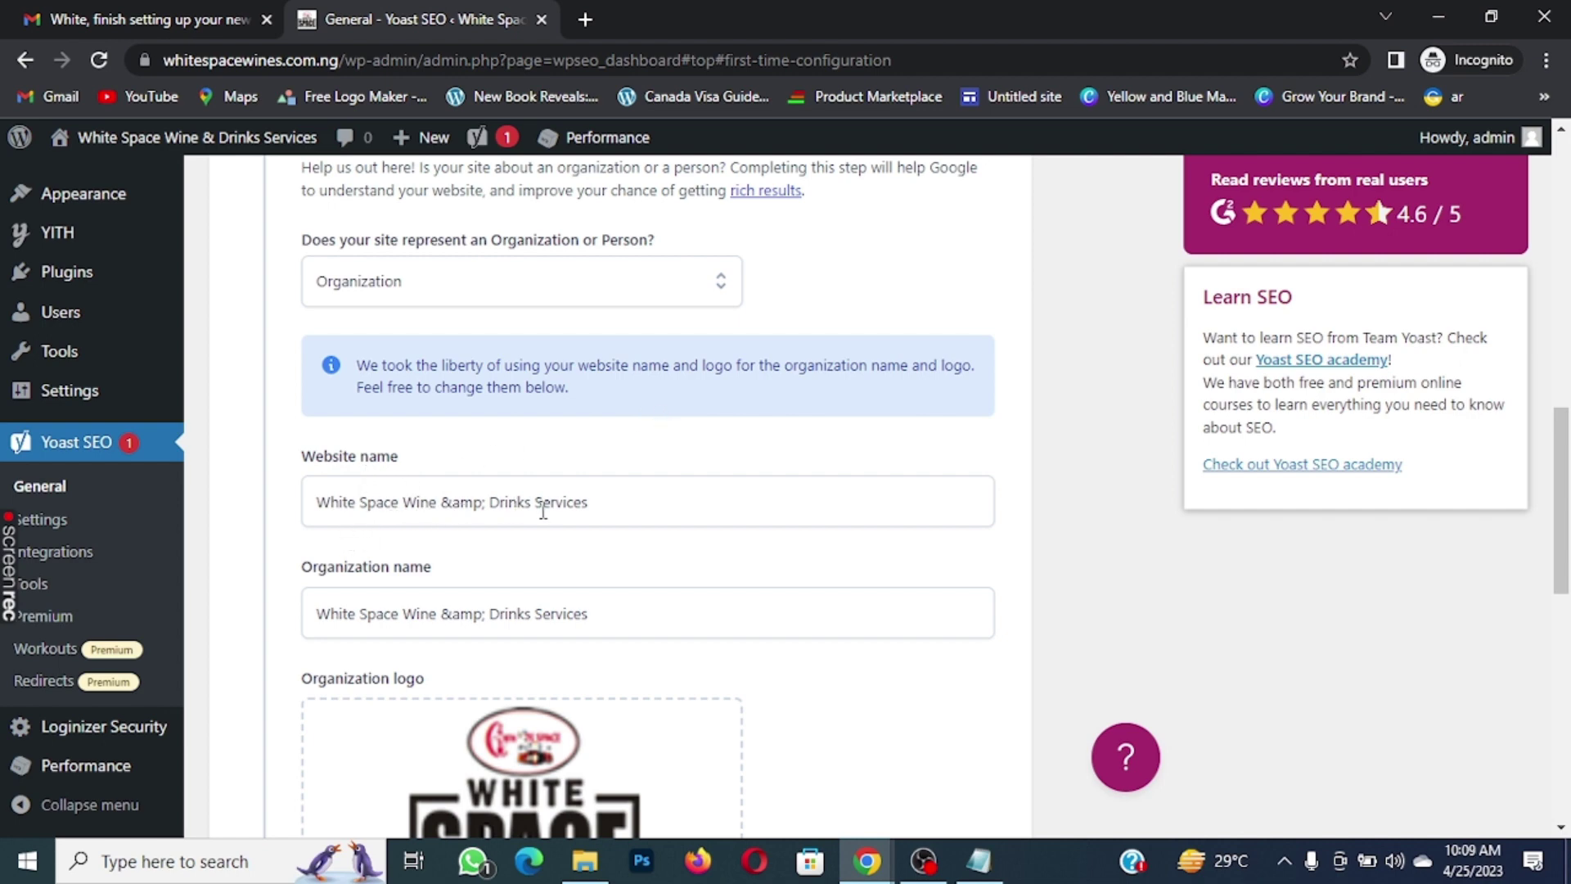
pyautogui.scroll(-1, 640, 505)
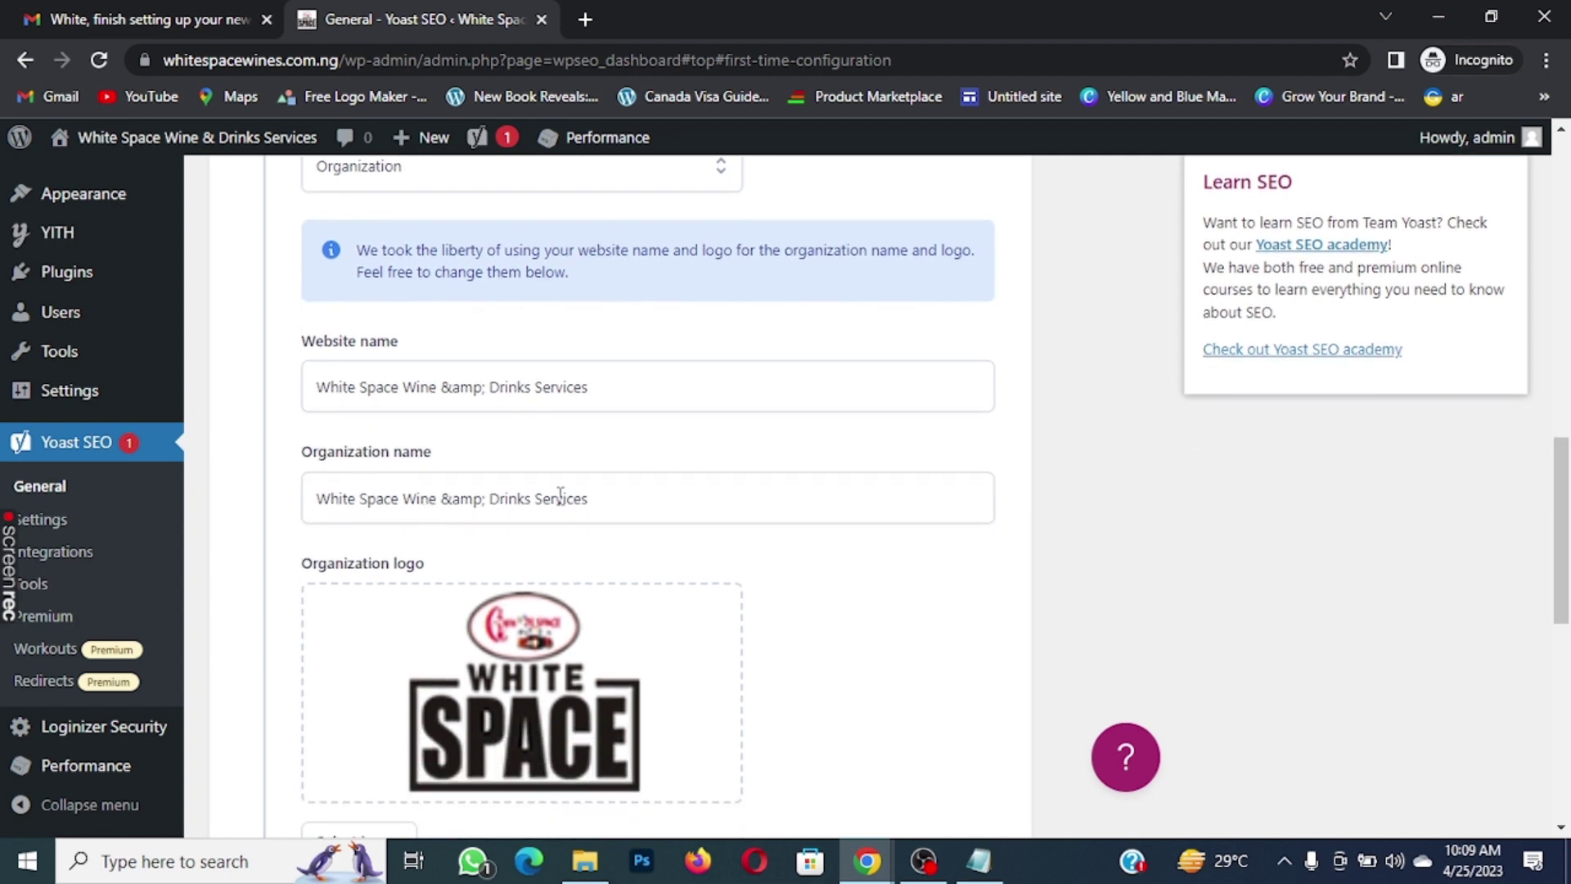
pyautogui.scroll(-2, 560, 494)
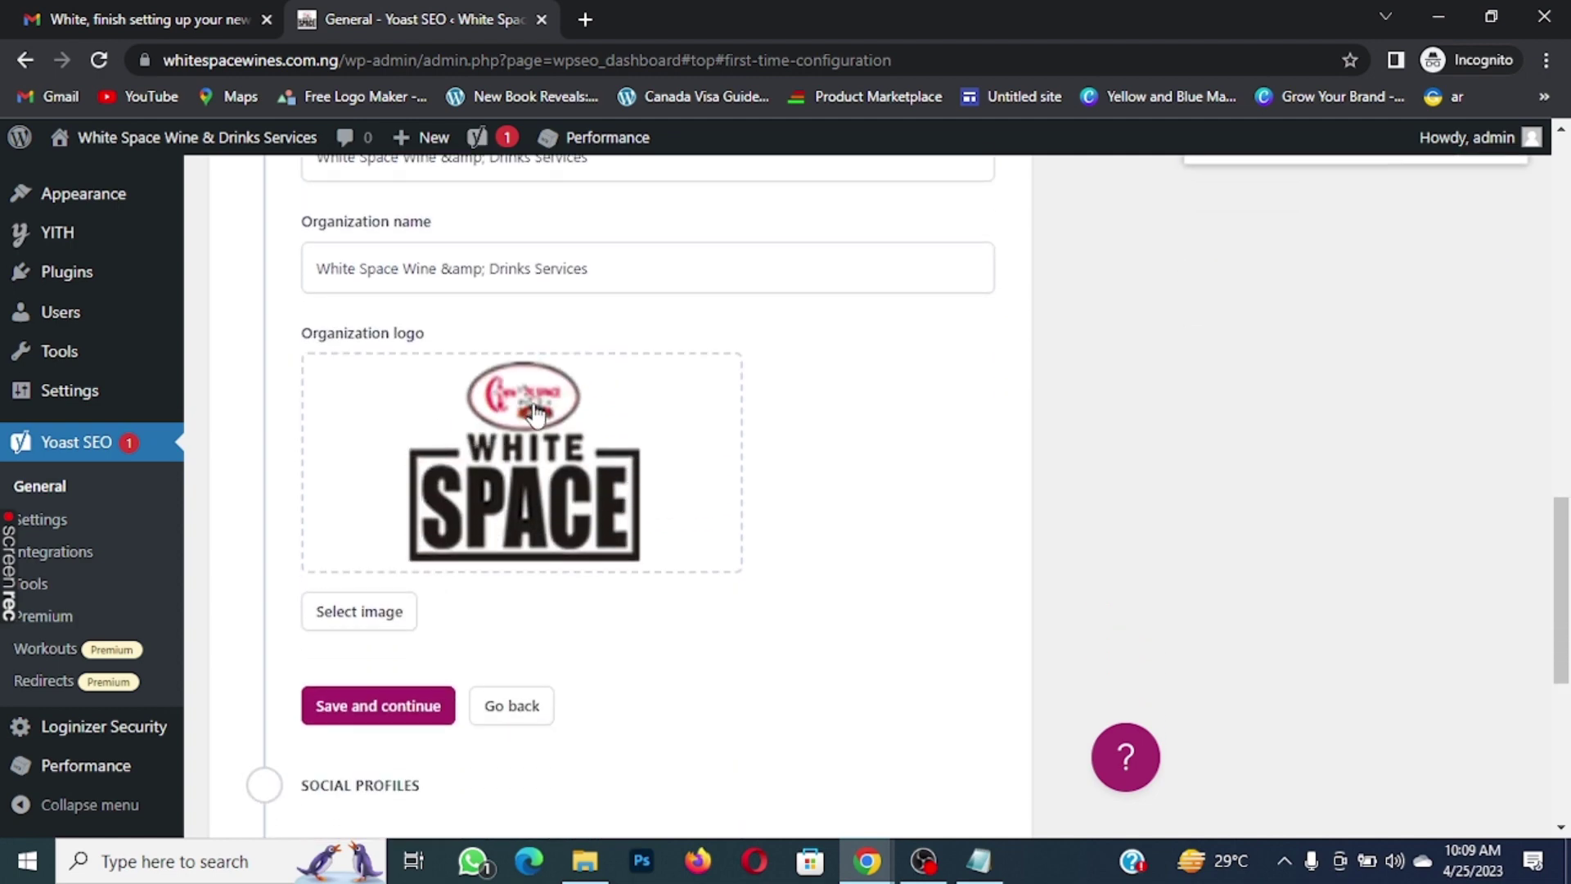
pyautogui.scroll(-2, 577, 455)
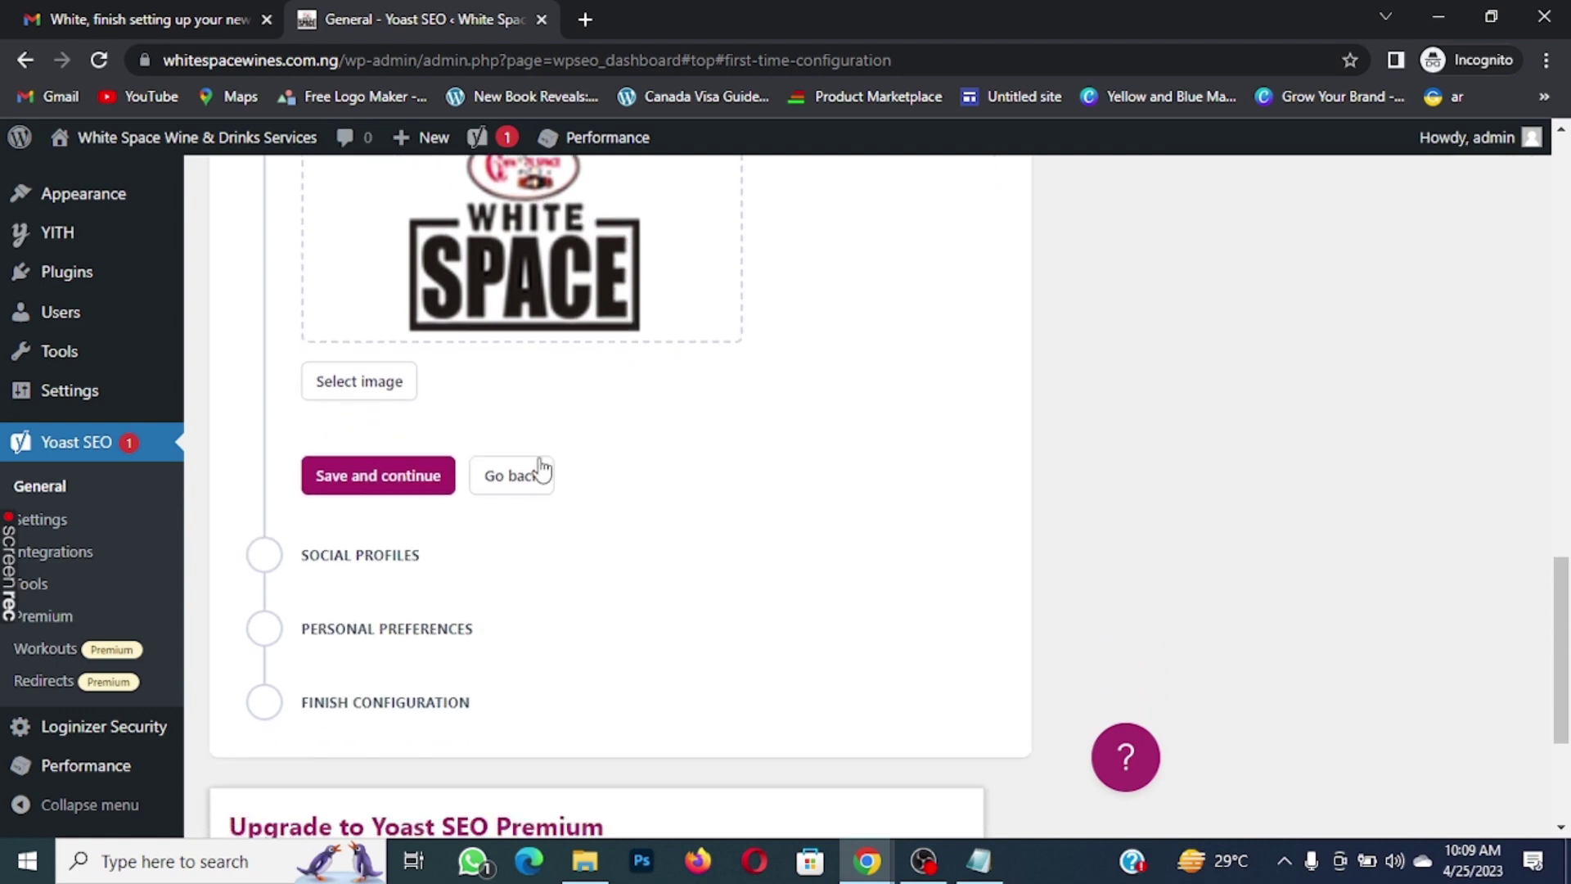
pyautogui.click(395, 487)
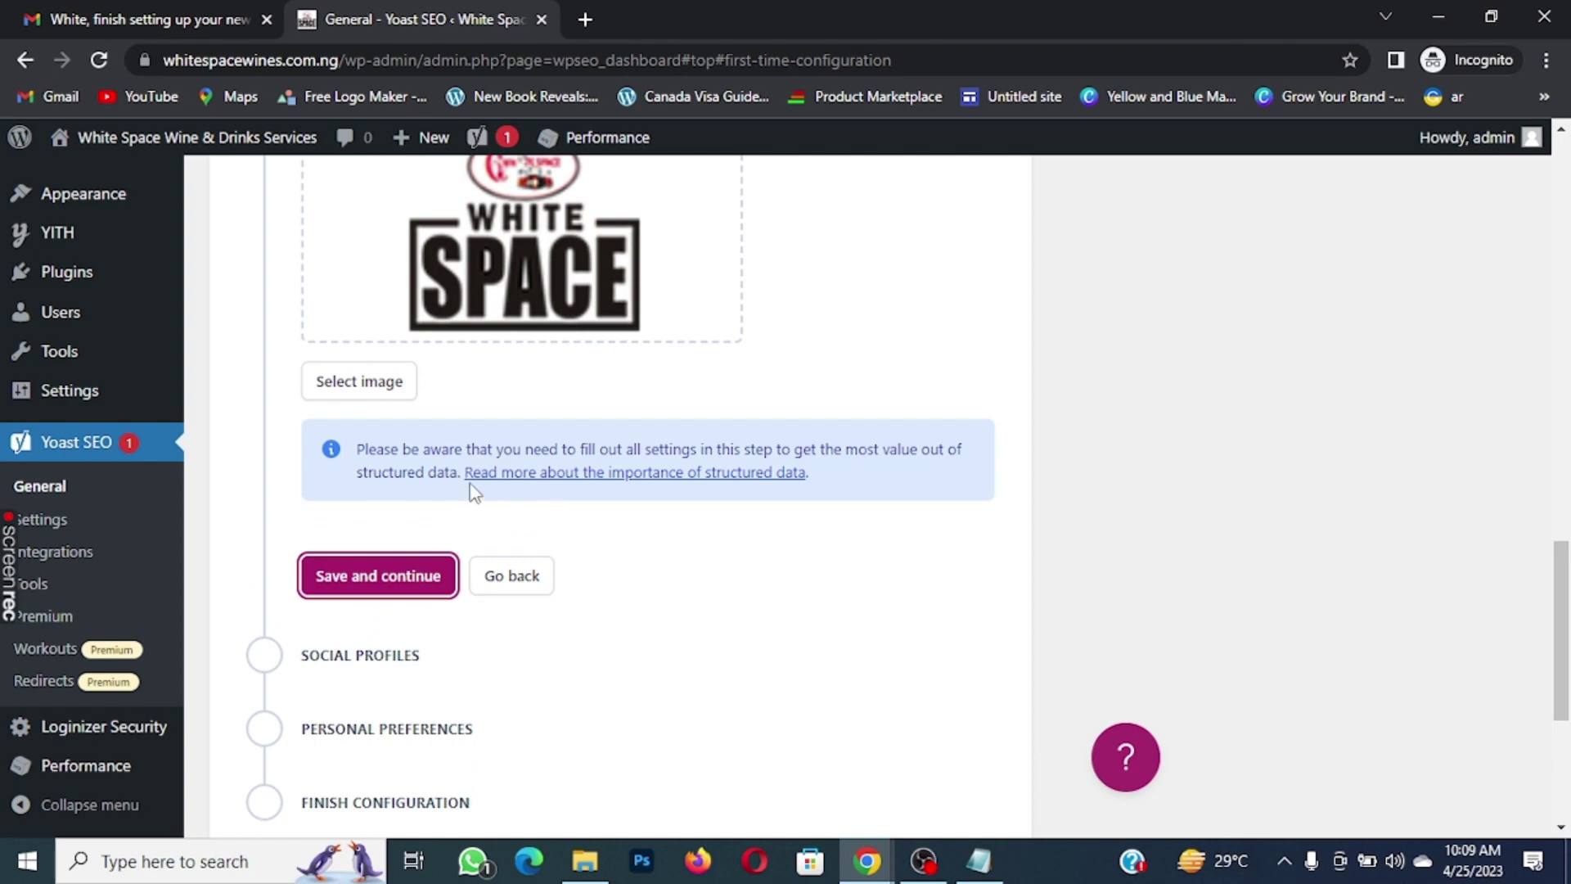
# Save and continue again until the Social Profiles step opens
pyautogui.scroll(2, 507, 462)
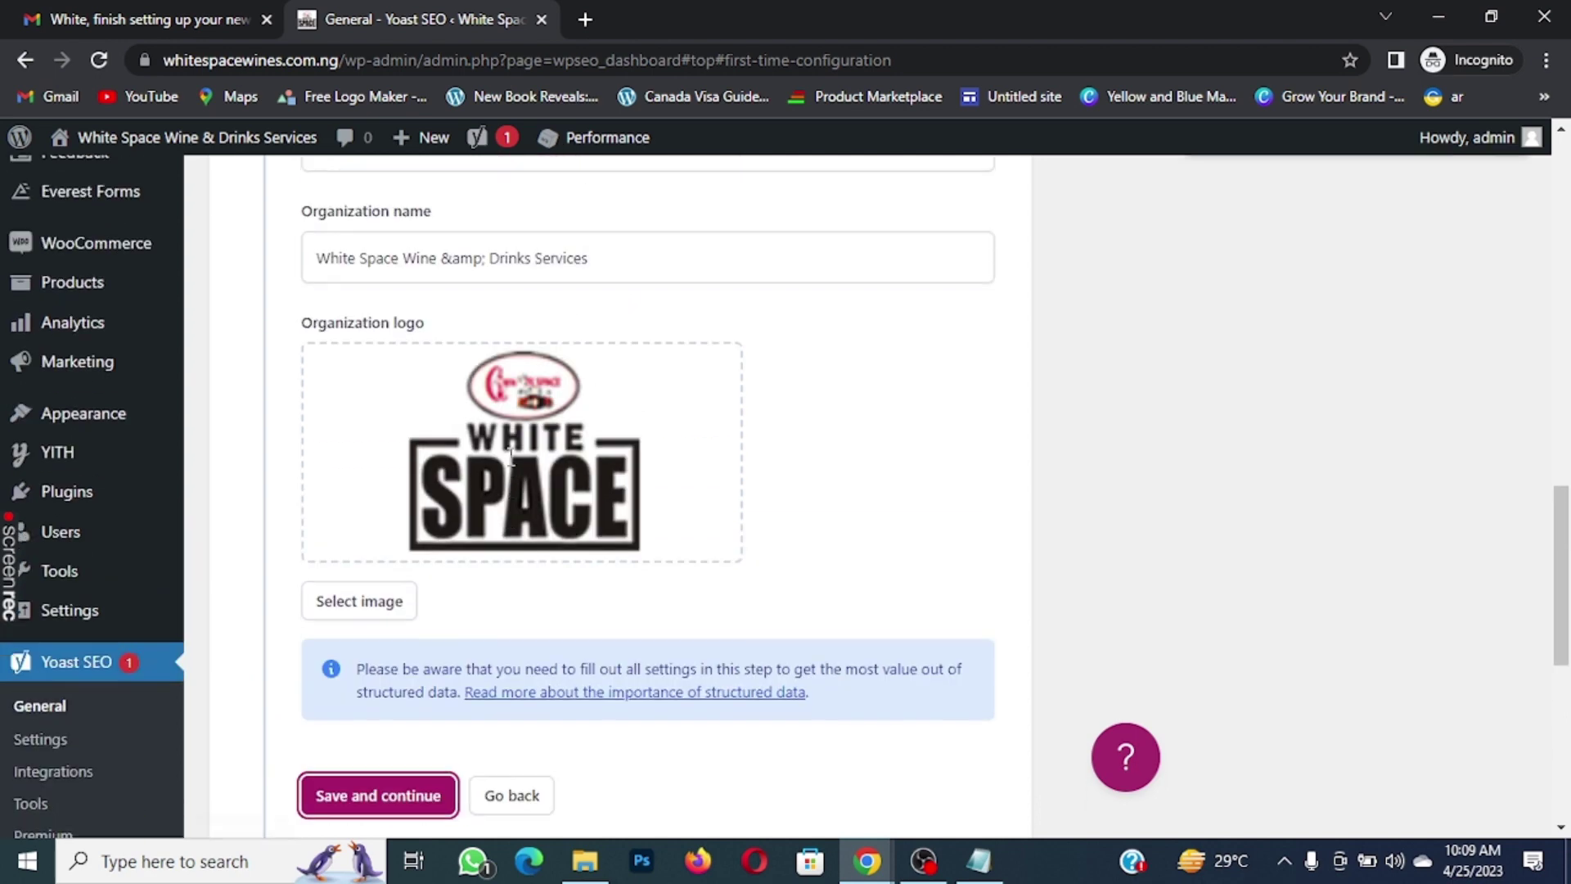
pyautogui.scroll(-1, 512, 462)
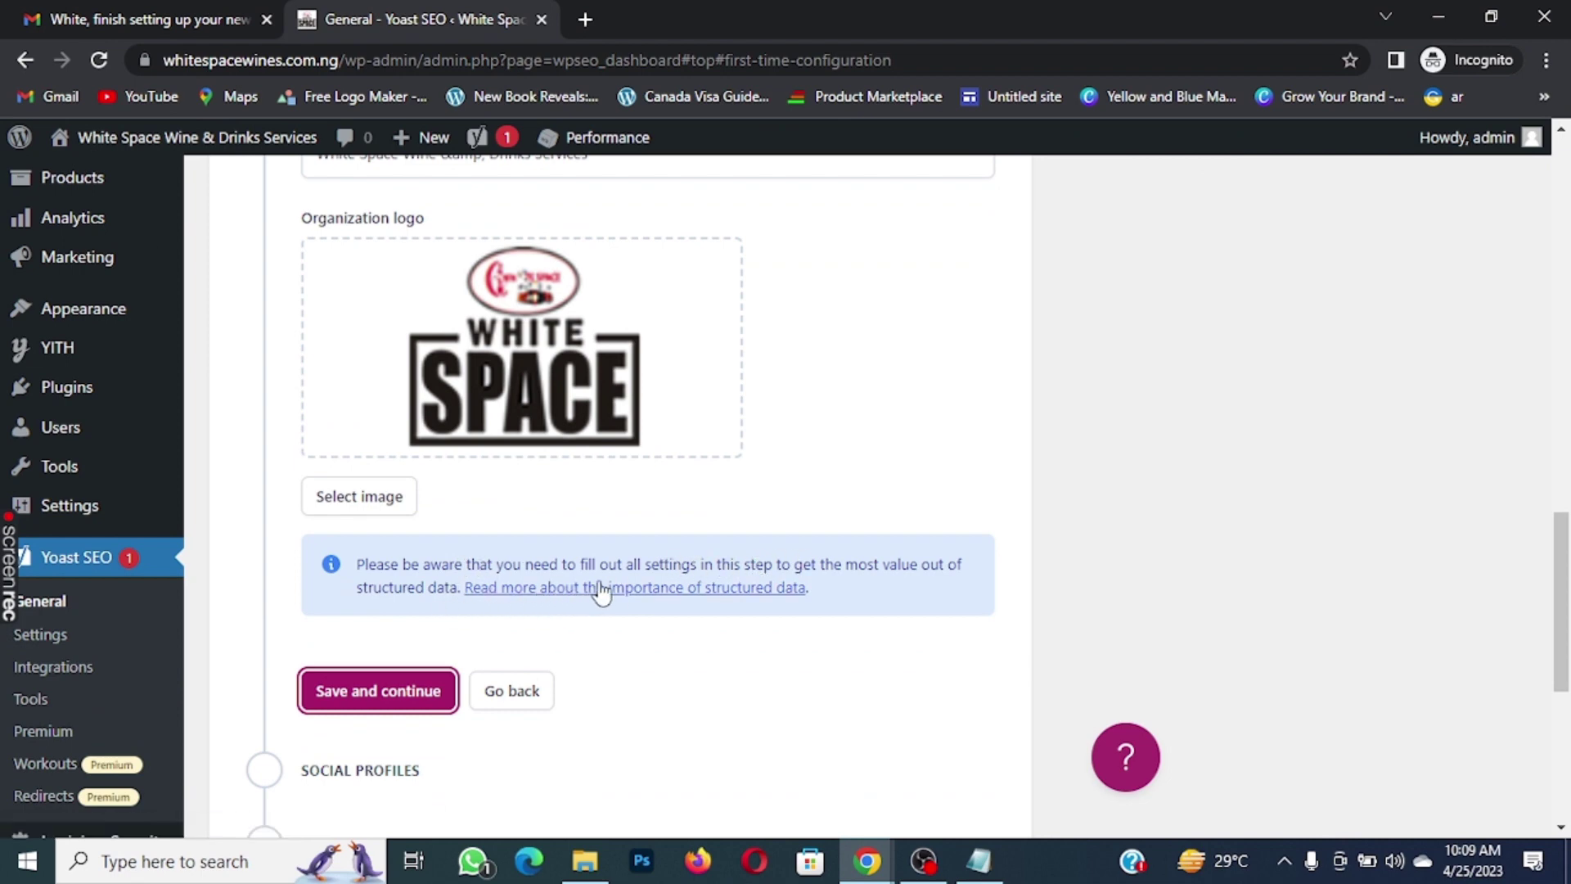
pyautogui.scroll(3, 602, 591)
pyautogui.scroll(-3, 606, 585)
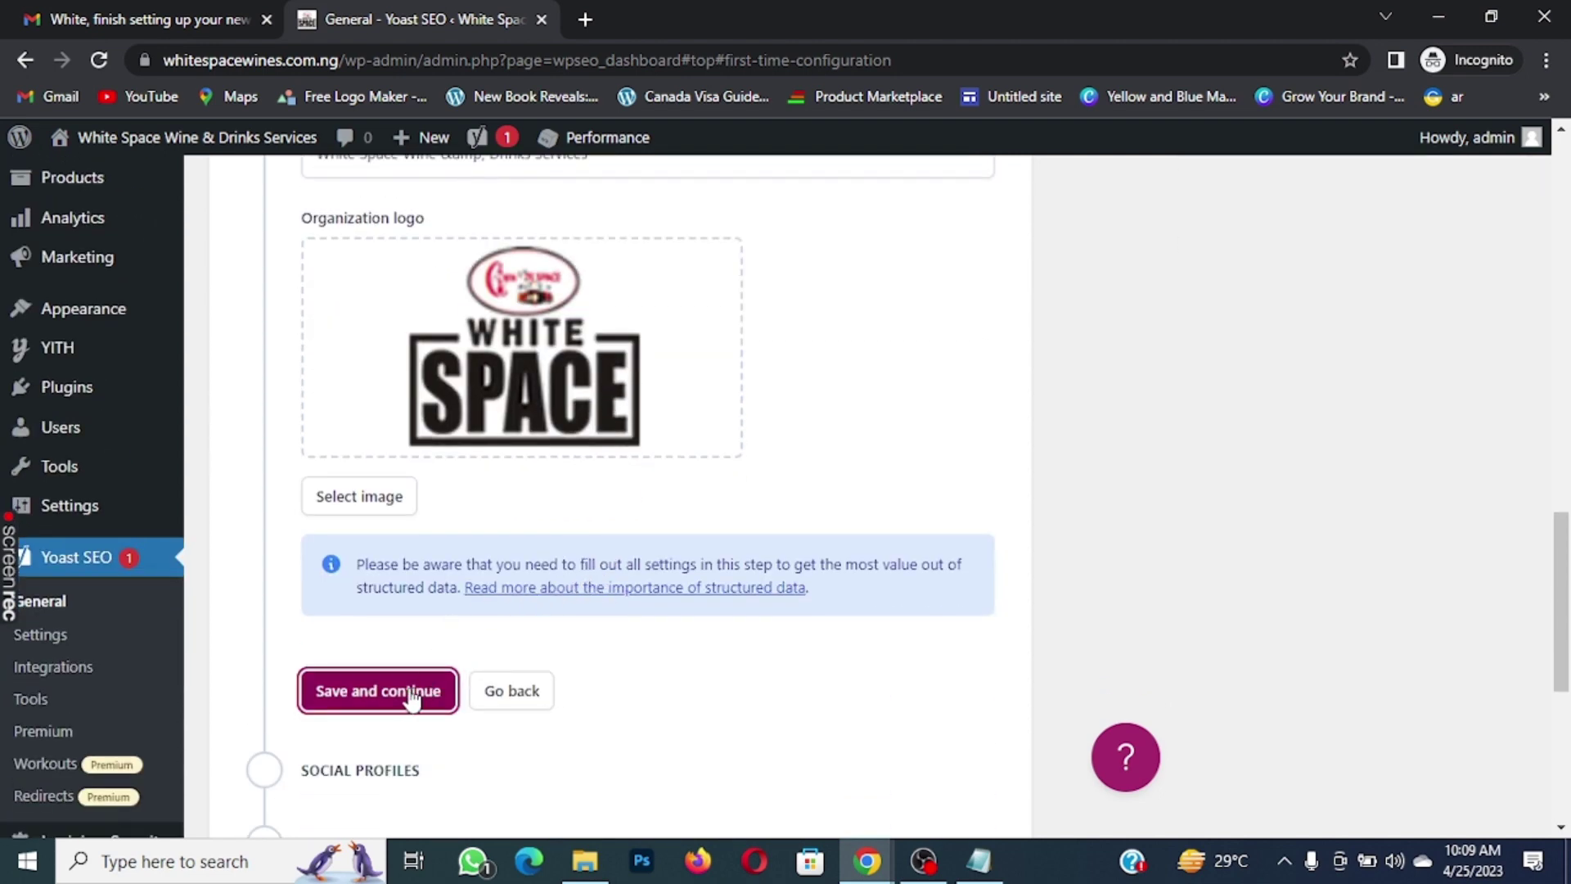
pyautogui.scroll(3, 425, 637)
pyautogui.scroll(-3, 436, 630)
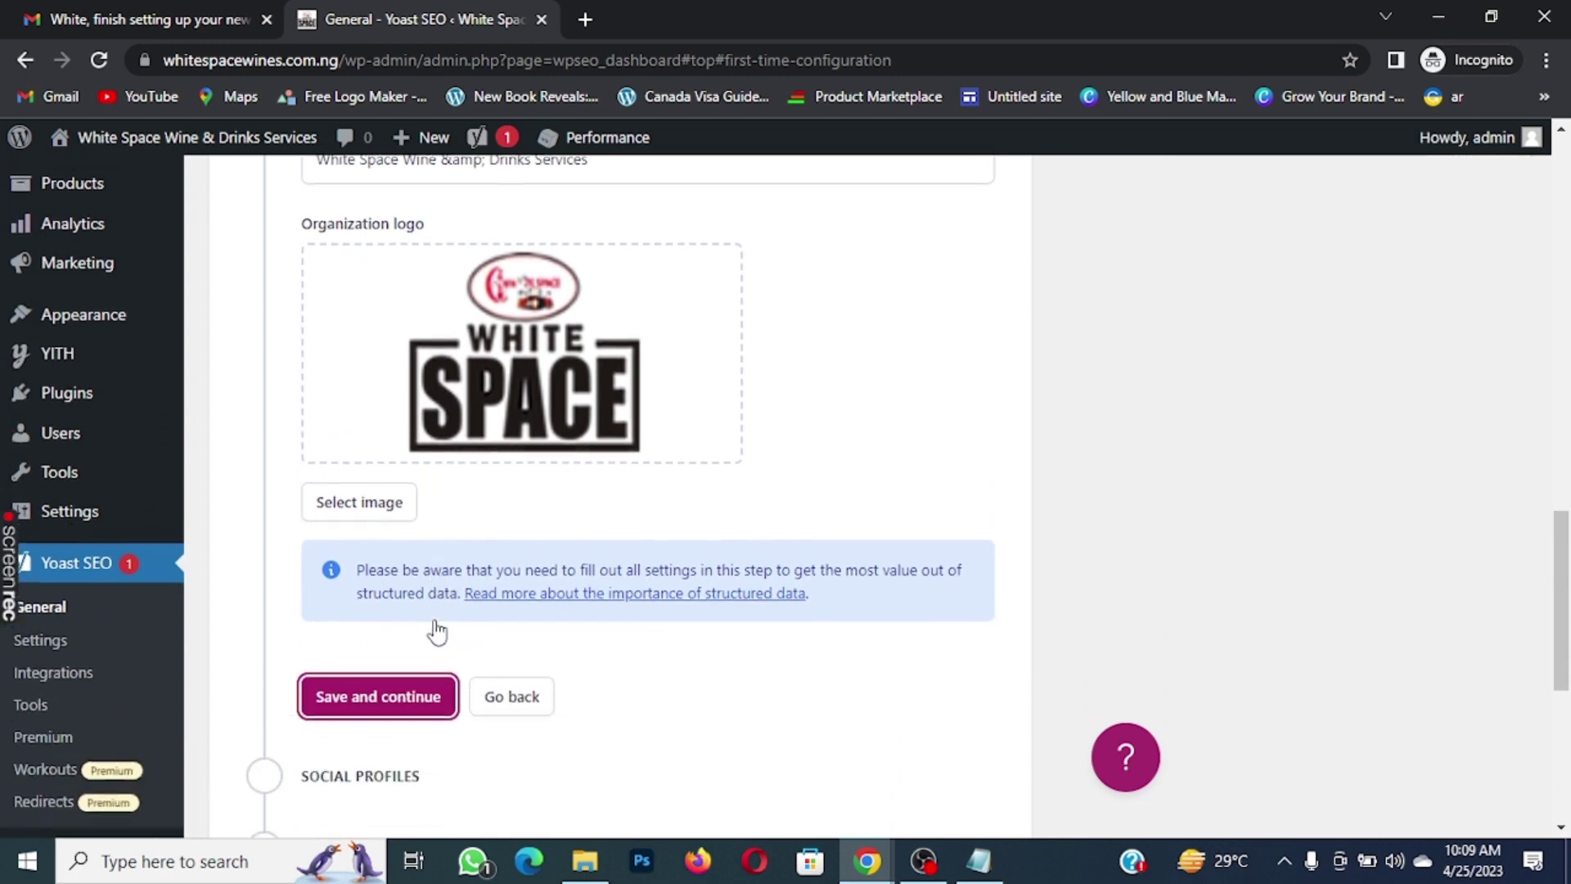
pyautogui.click(414, 690)
pyautogui.scroll(3, 537, 606)
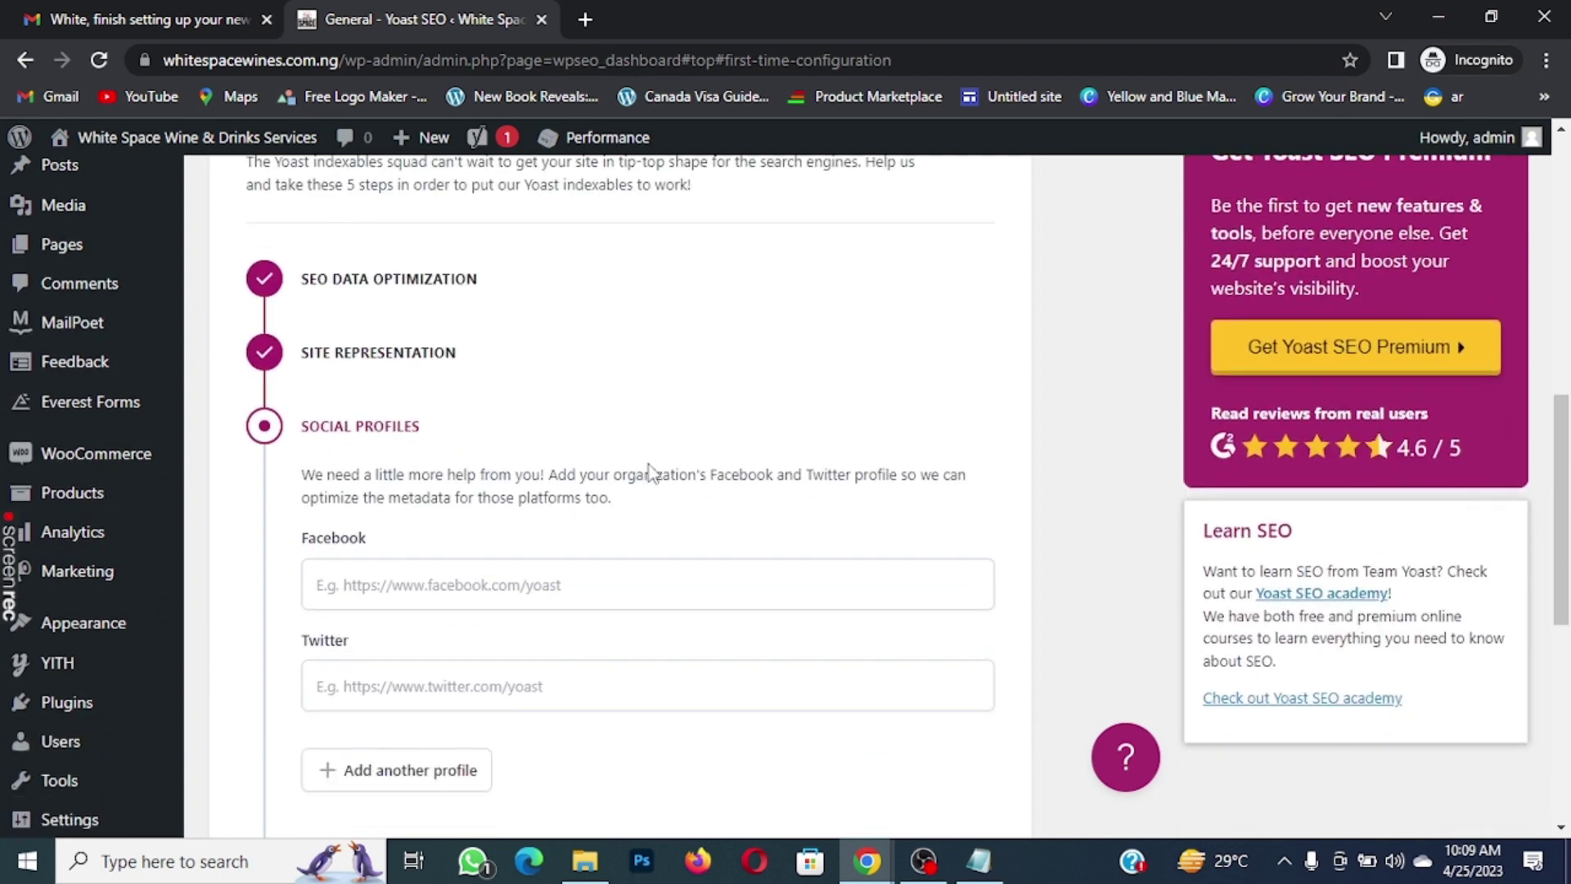
# Open a new incognito tab beside the Yoast setup tab, leaving Social Profiles unfilled
pyautogui.scroll(-2, 650, 470)
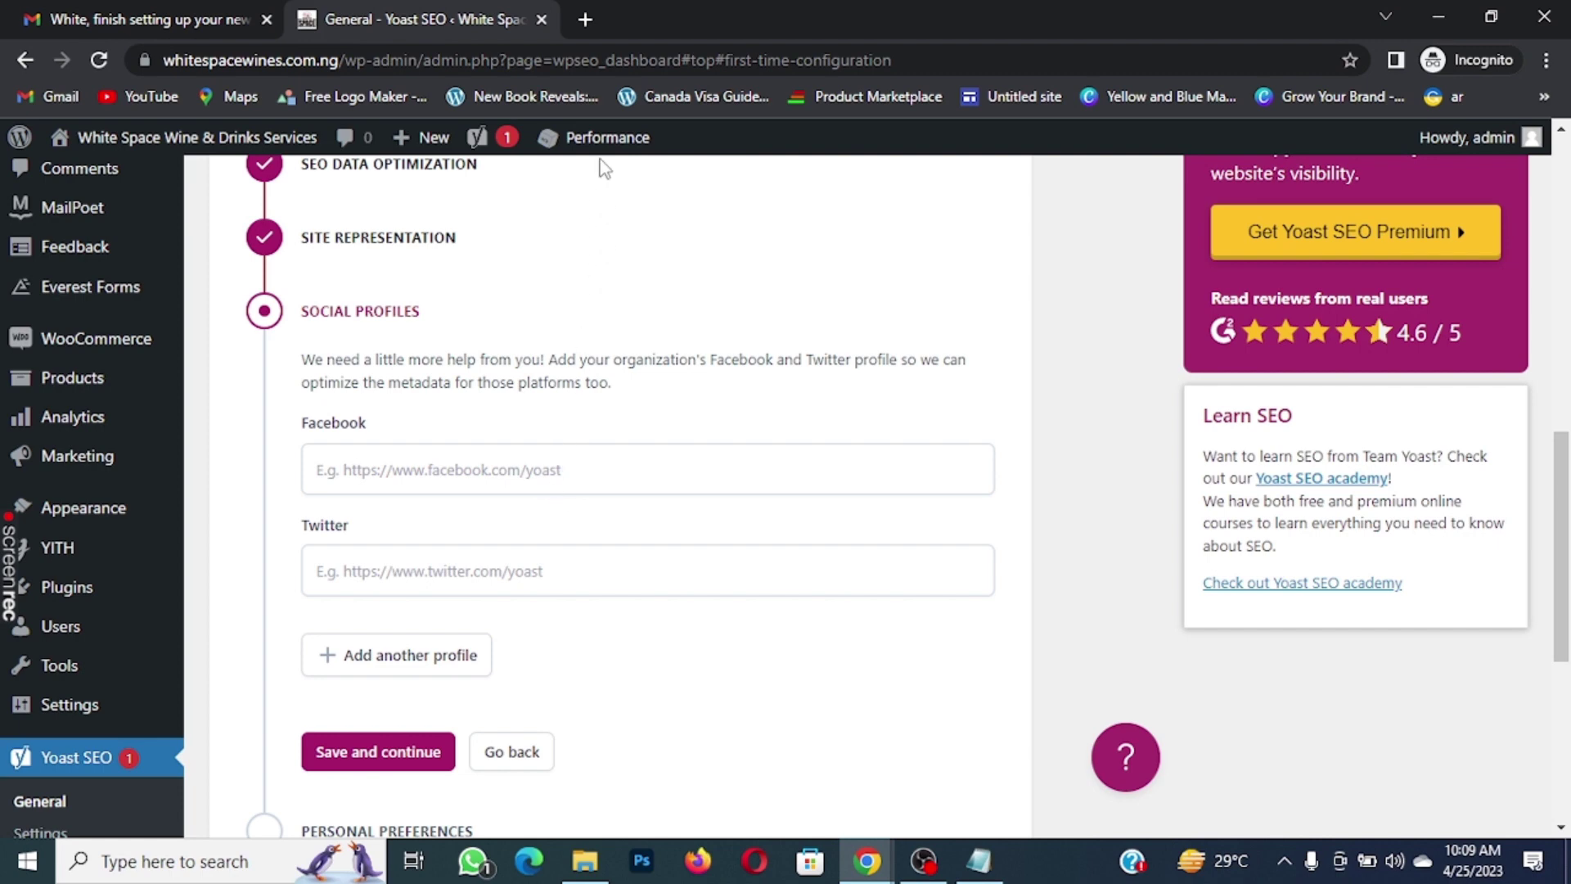
pyautogui.click(586, 18)
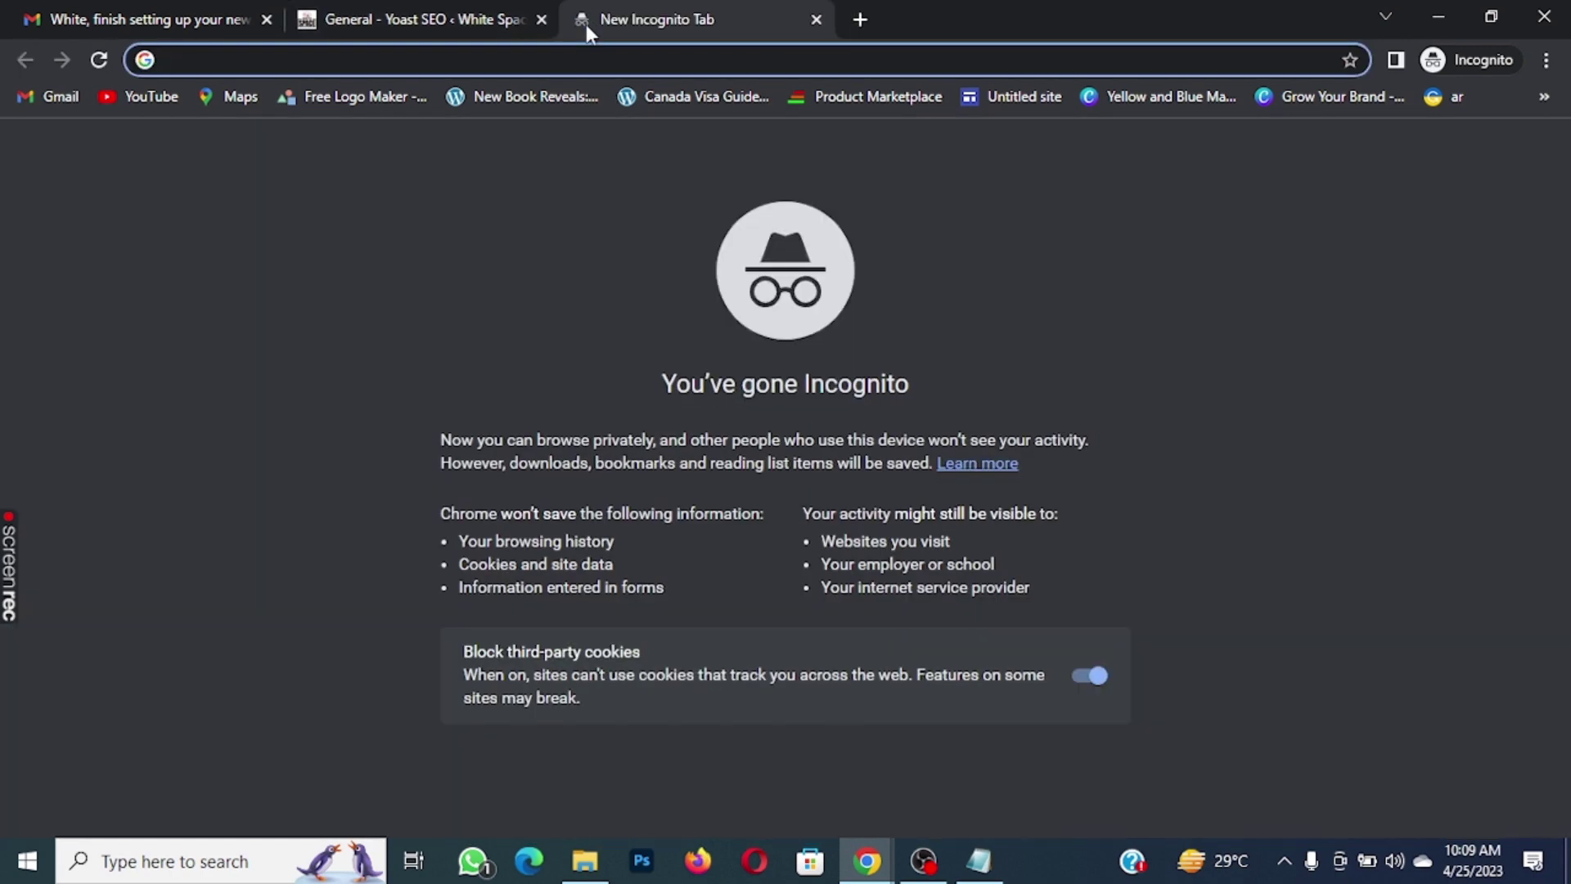
# Open instagram.com in a new tab of the regular Chrome window
pyautogui.write('ig')
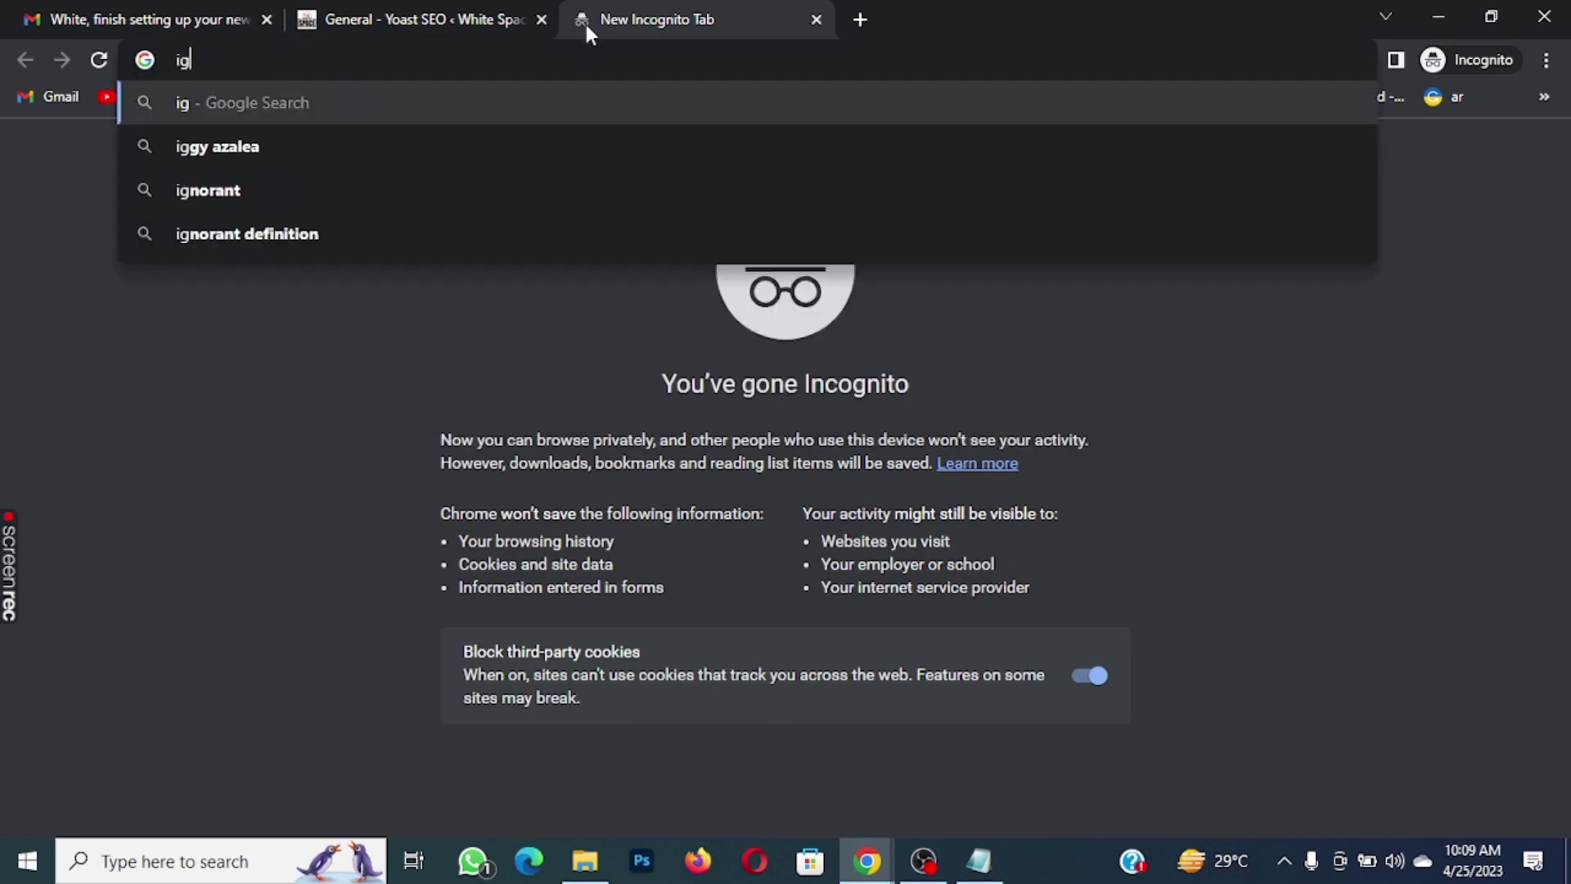
pyautogui.press('BackSpace')
pyautogui.press('BackSpace')
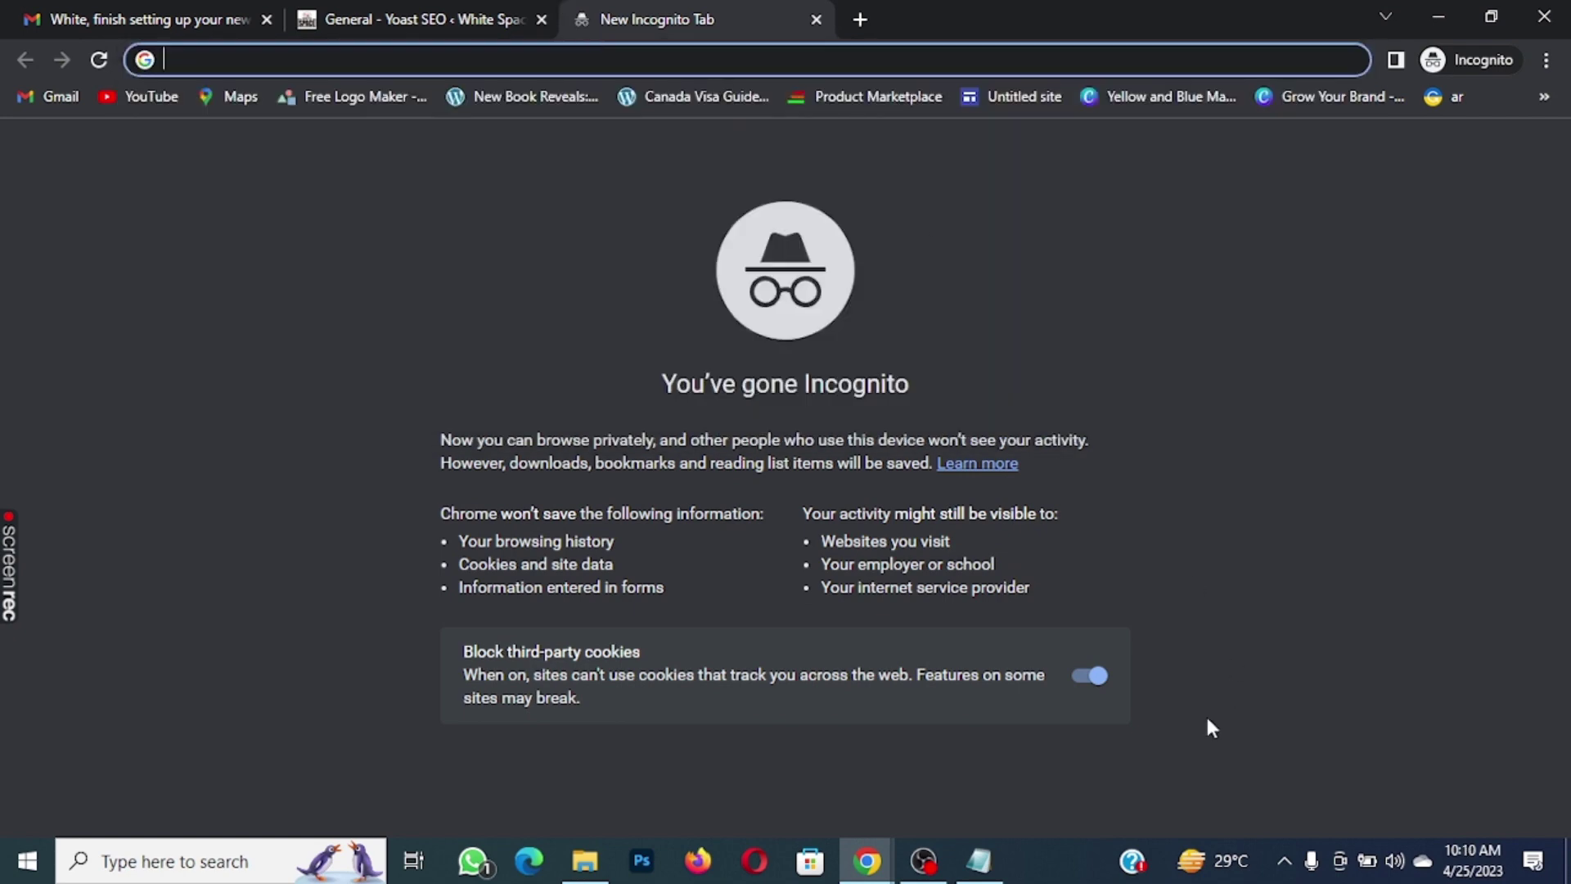
pyautogui.moveTo(867, 859)
pyautogui.click(811, 769)
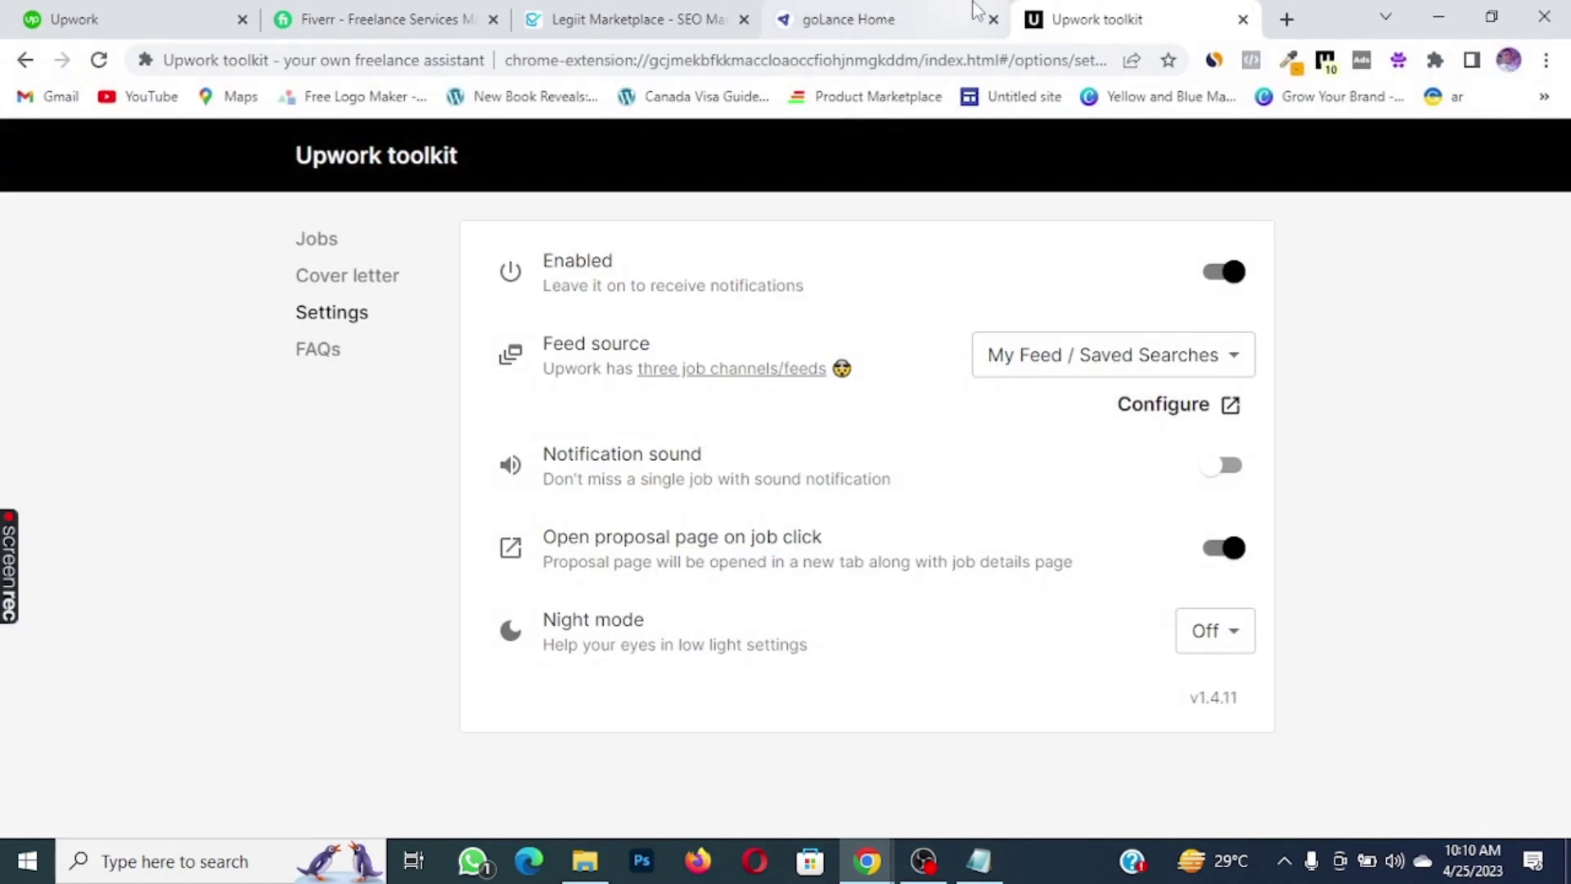
pyautogui.click(1287, 19)
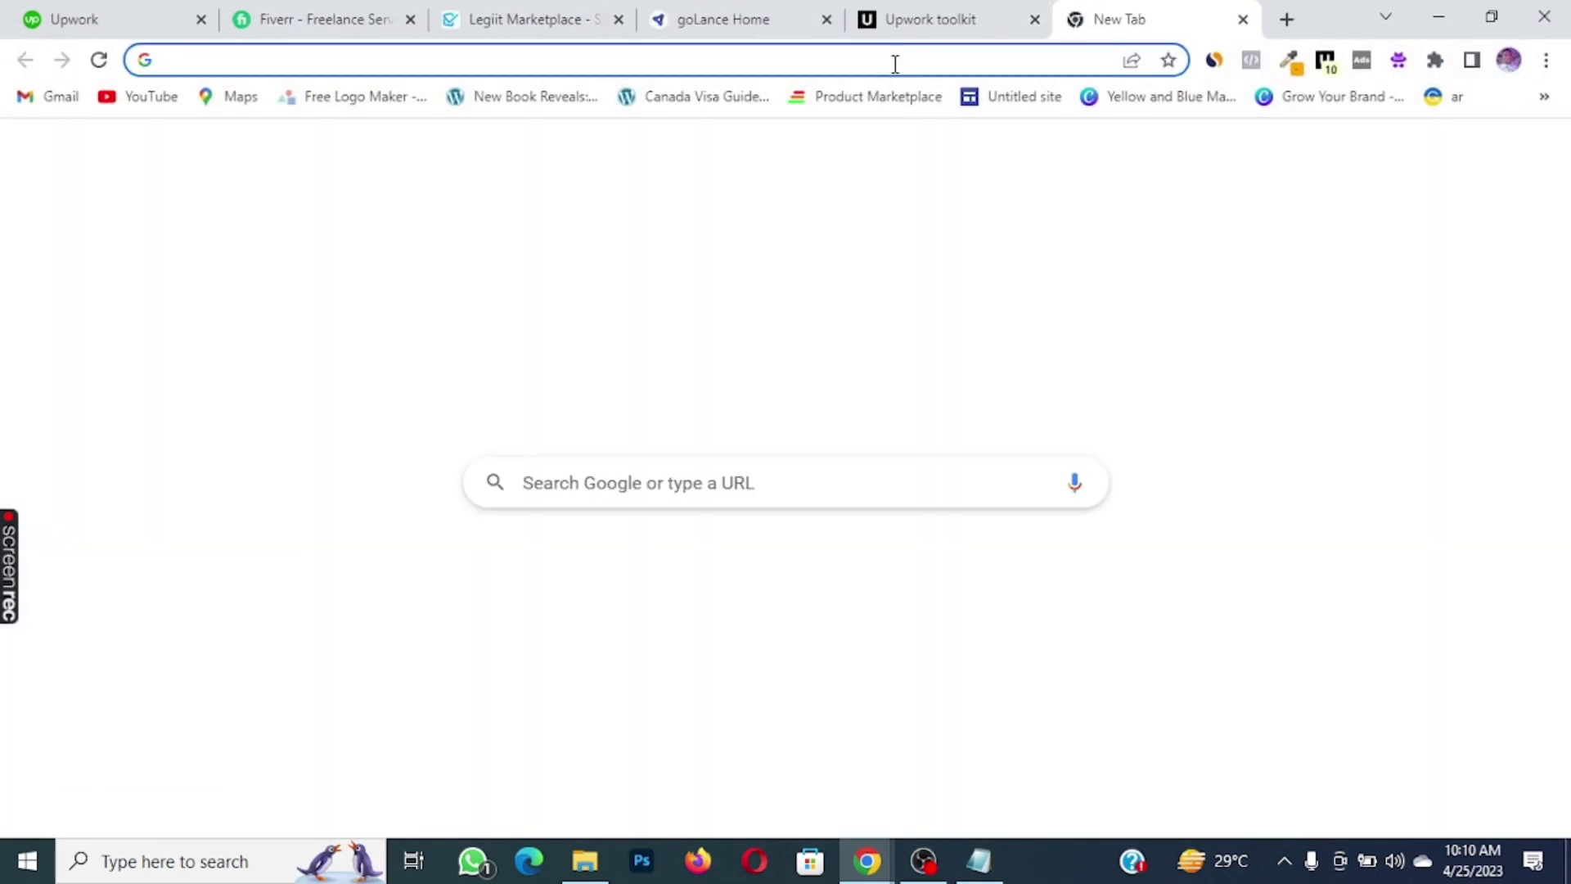
pyautogui.write('instagram.com')
pyautogui.press('Return')
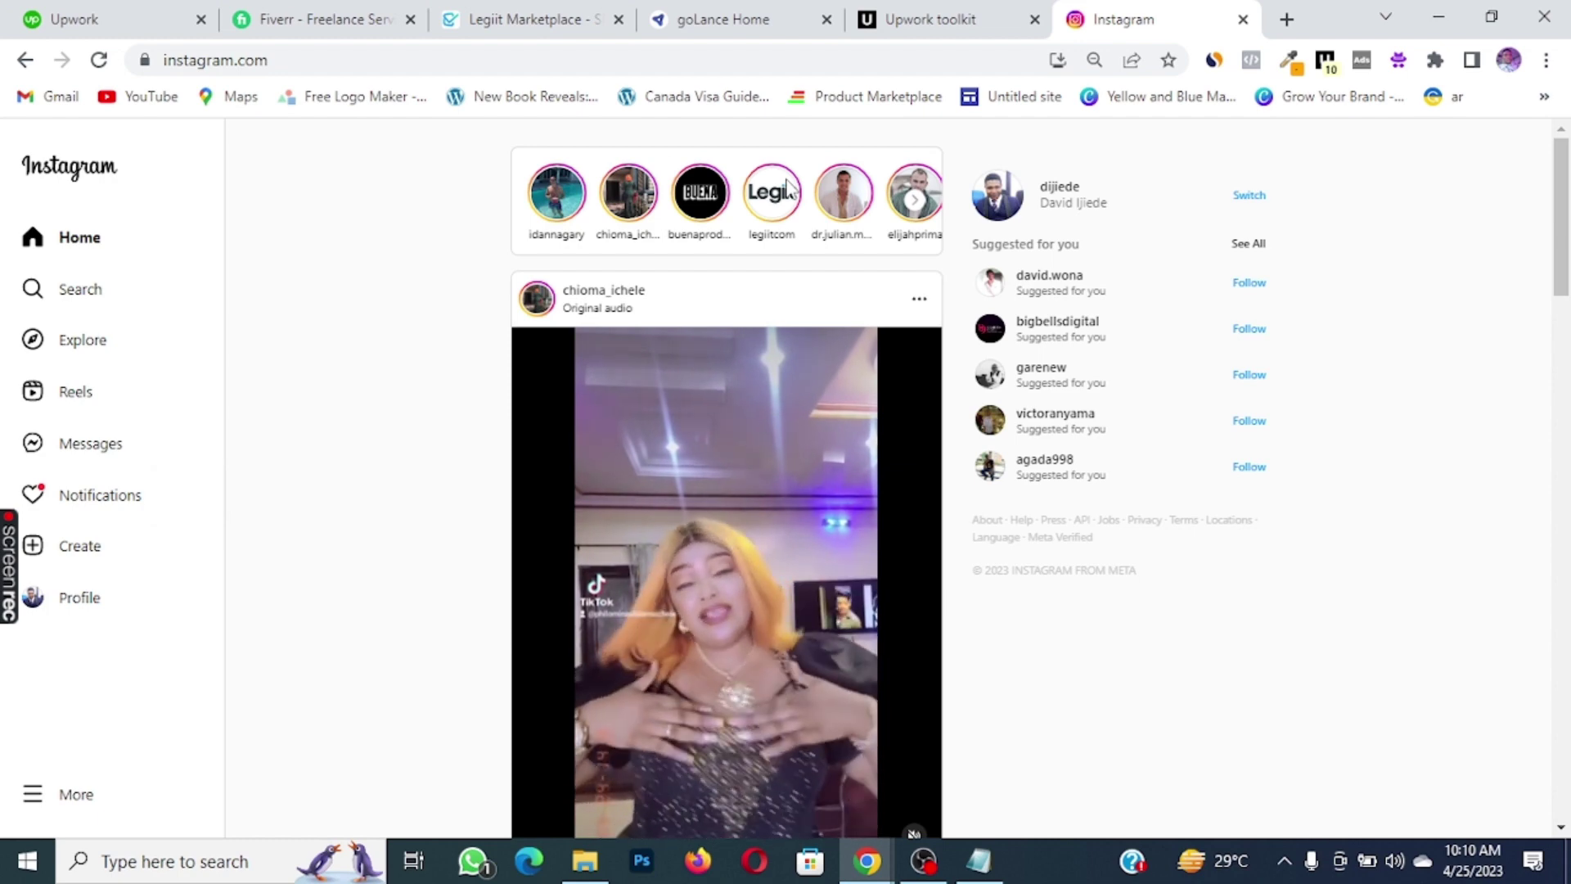
pyautogui.click(100, 301)
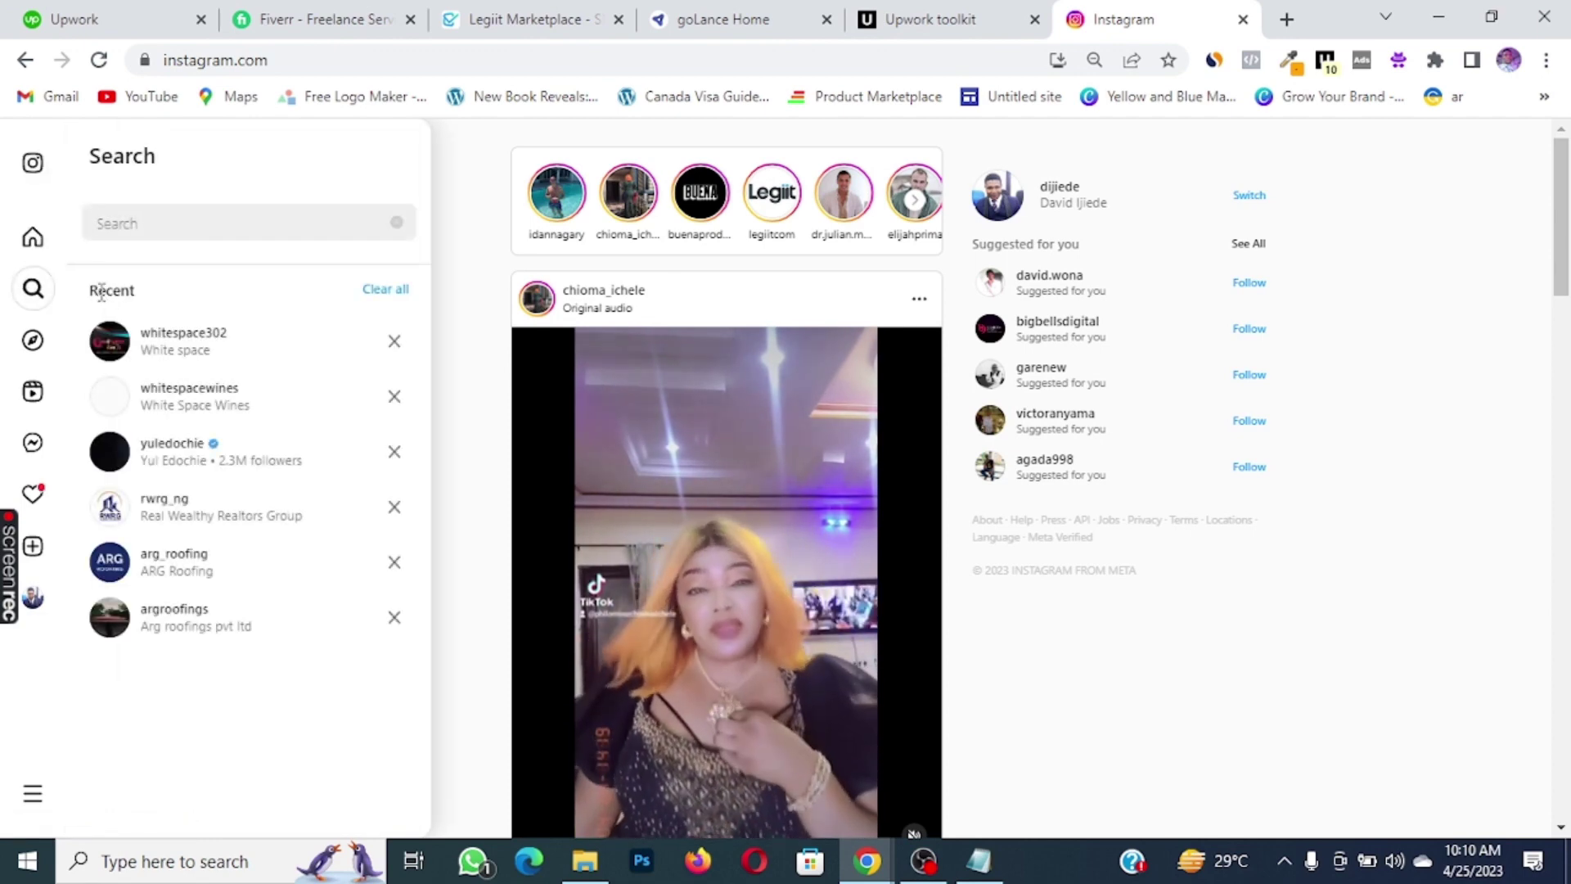
pyautogui.click(195, 344)
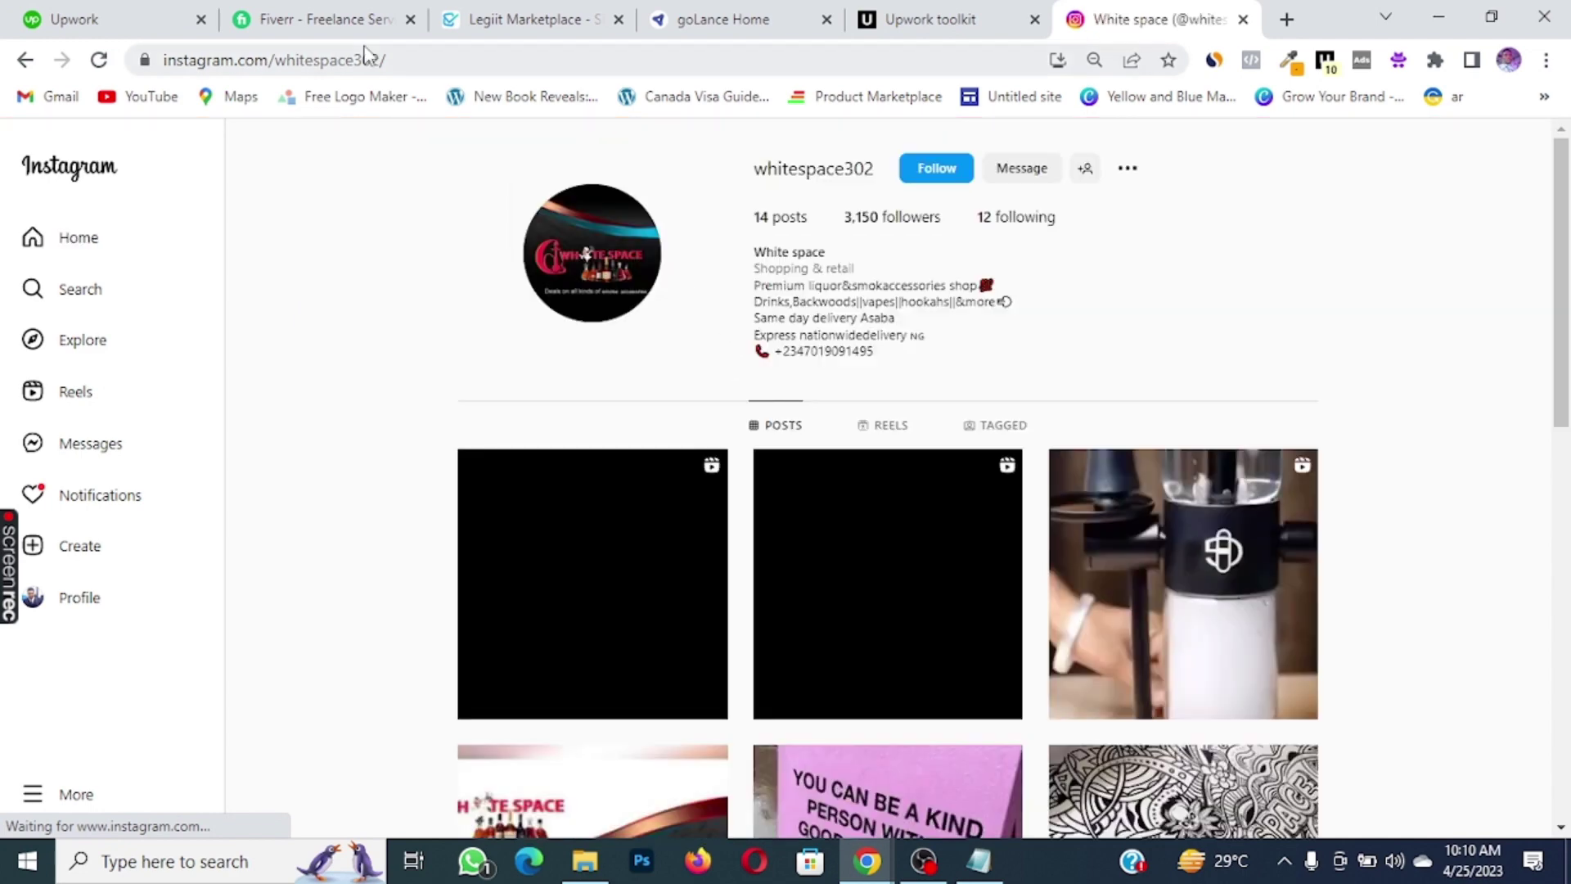
pyautogui.click(403, 59)
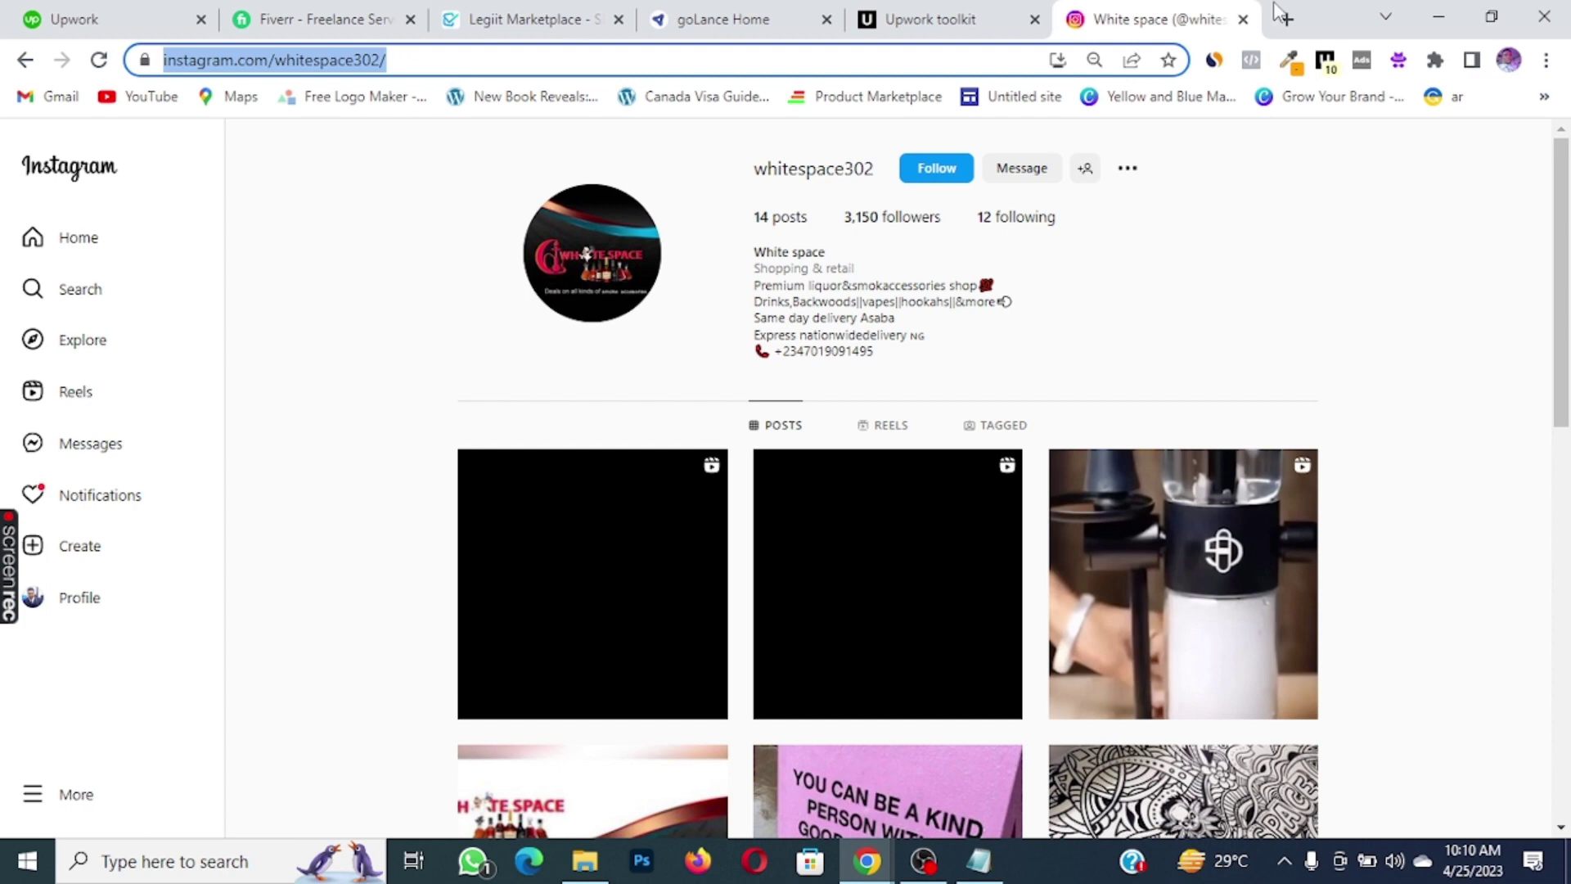
pyautogui.hotkey('ctrl', 'shift', 'n')
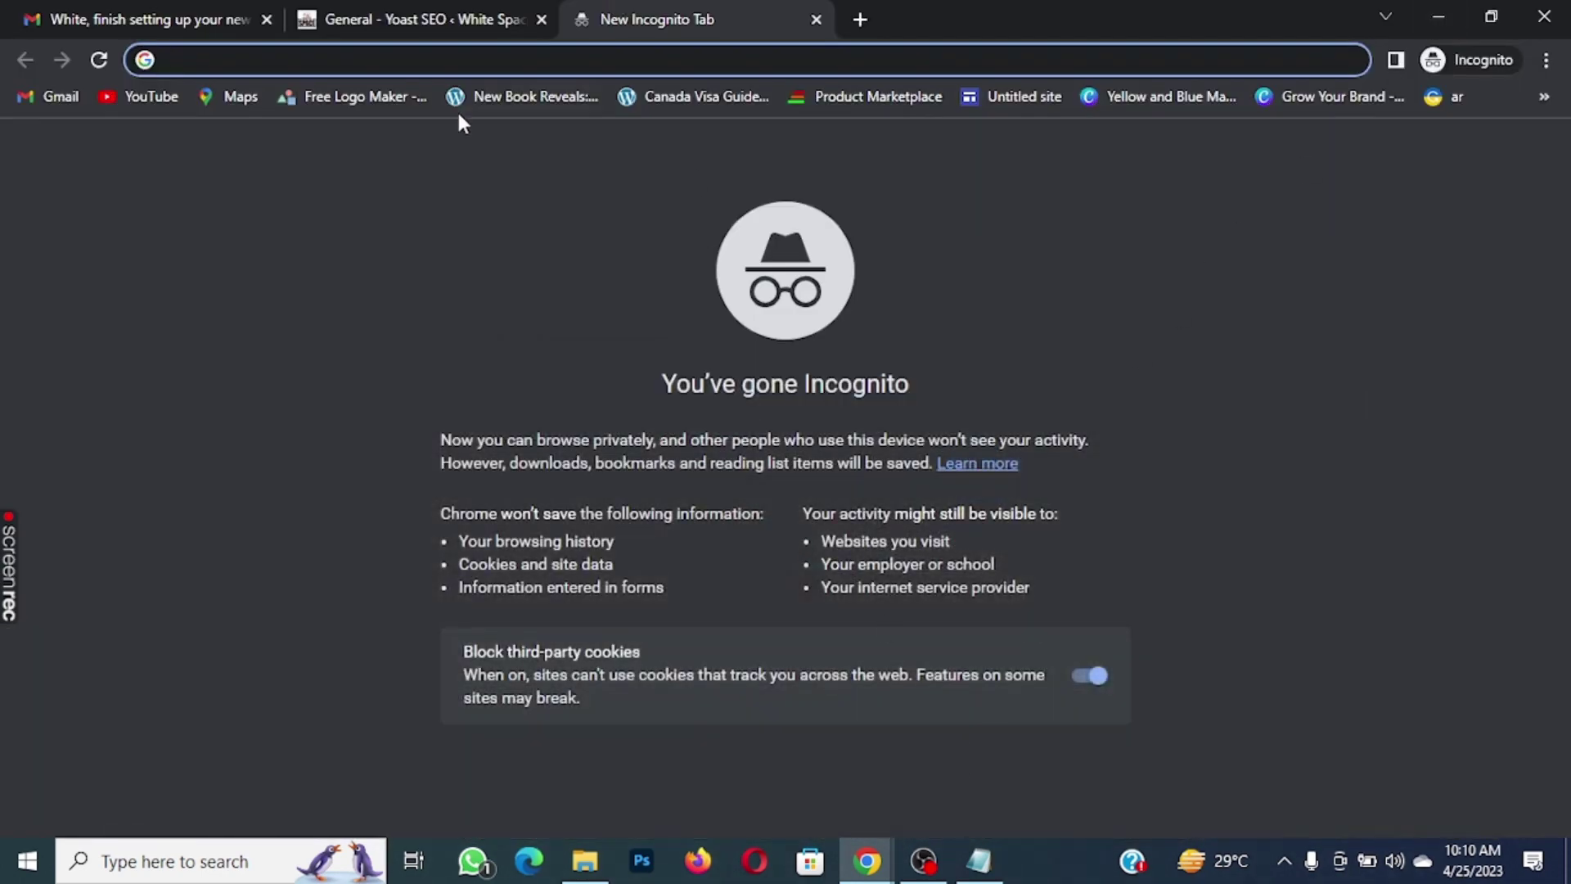
# Paste the whitespace302 Instagram URL as an other social profile and save
pyautogui.click(464, 12)
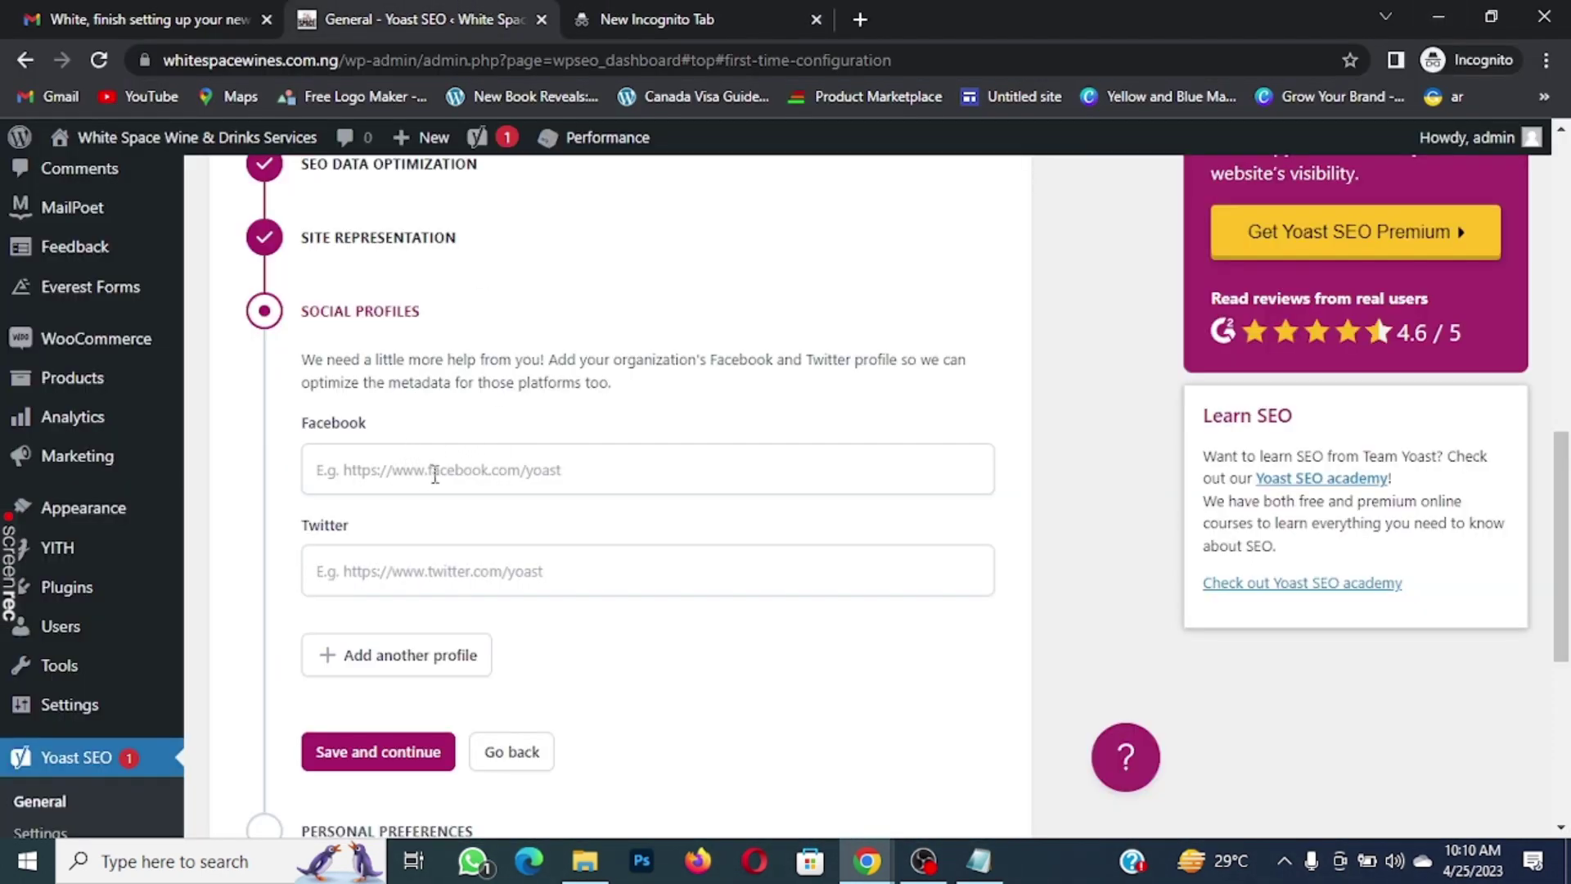
pyautogui.click(466, 470)
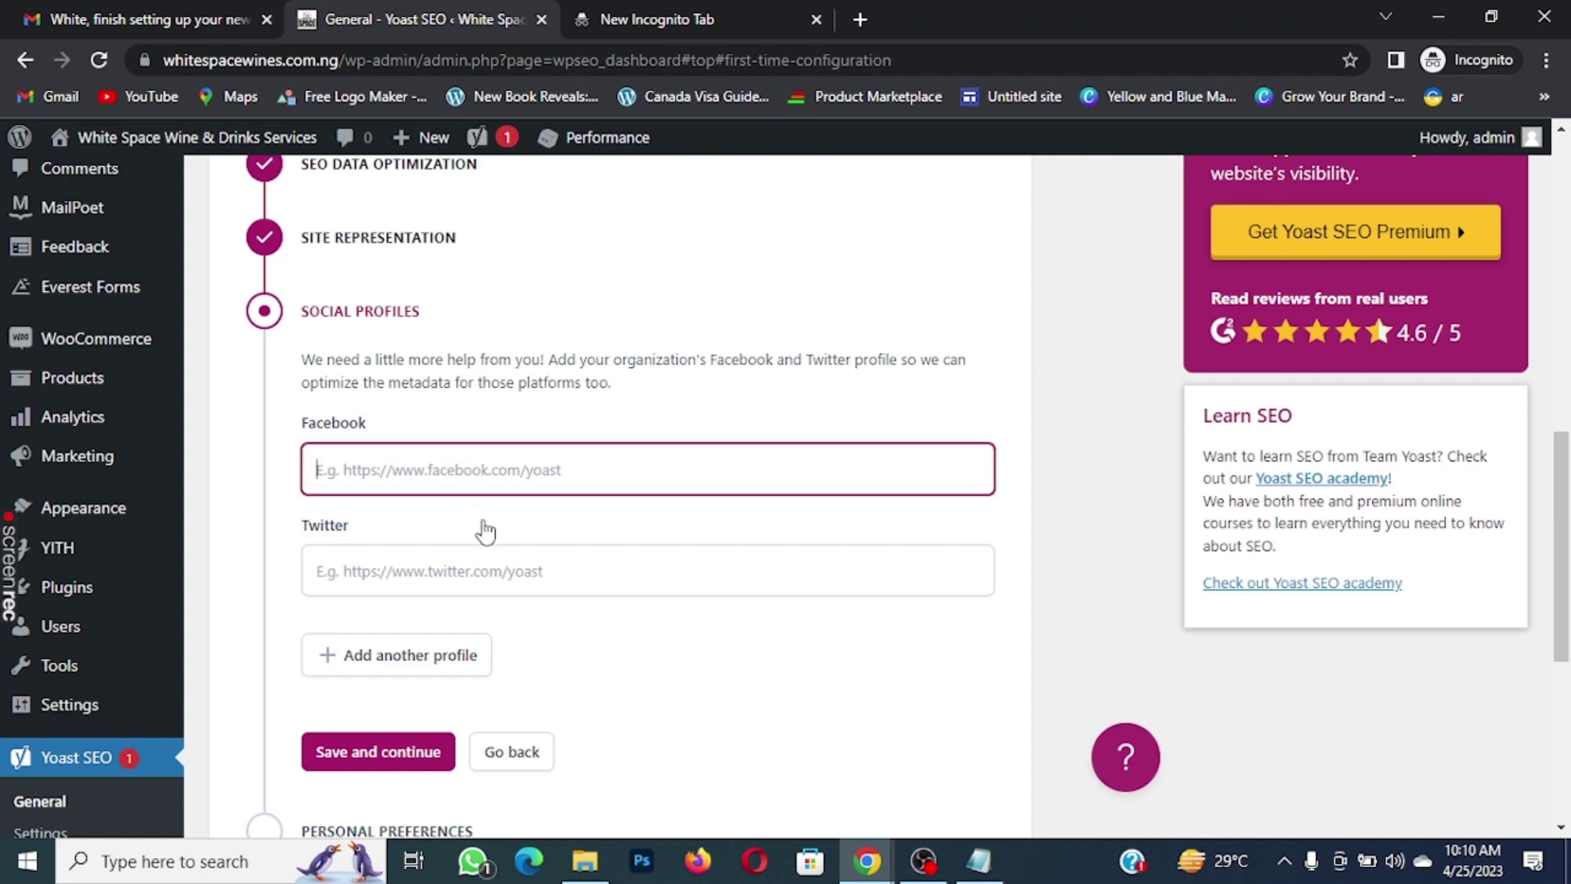
pyautogui.click(424, 659)
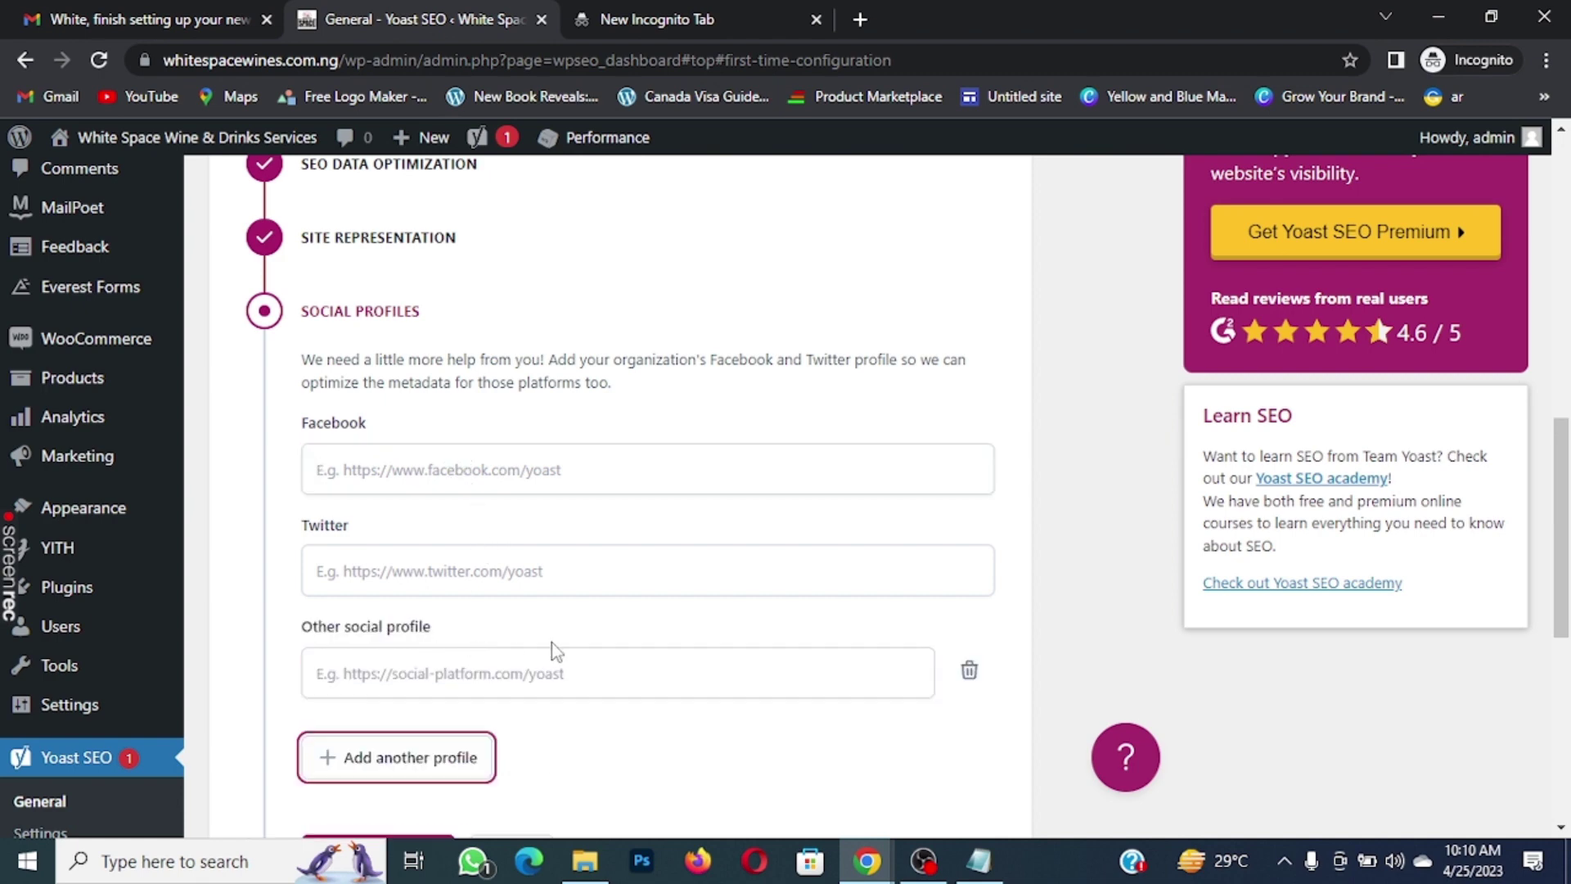
pyautogui.click(441, 673)
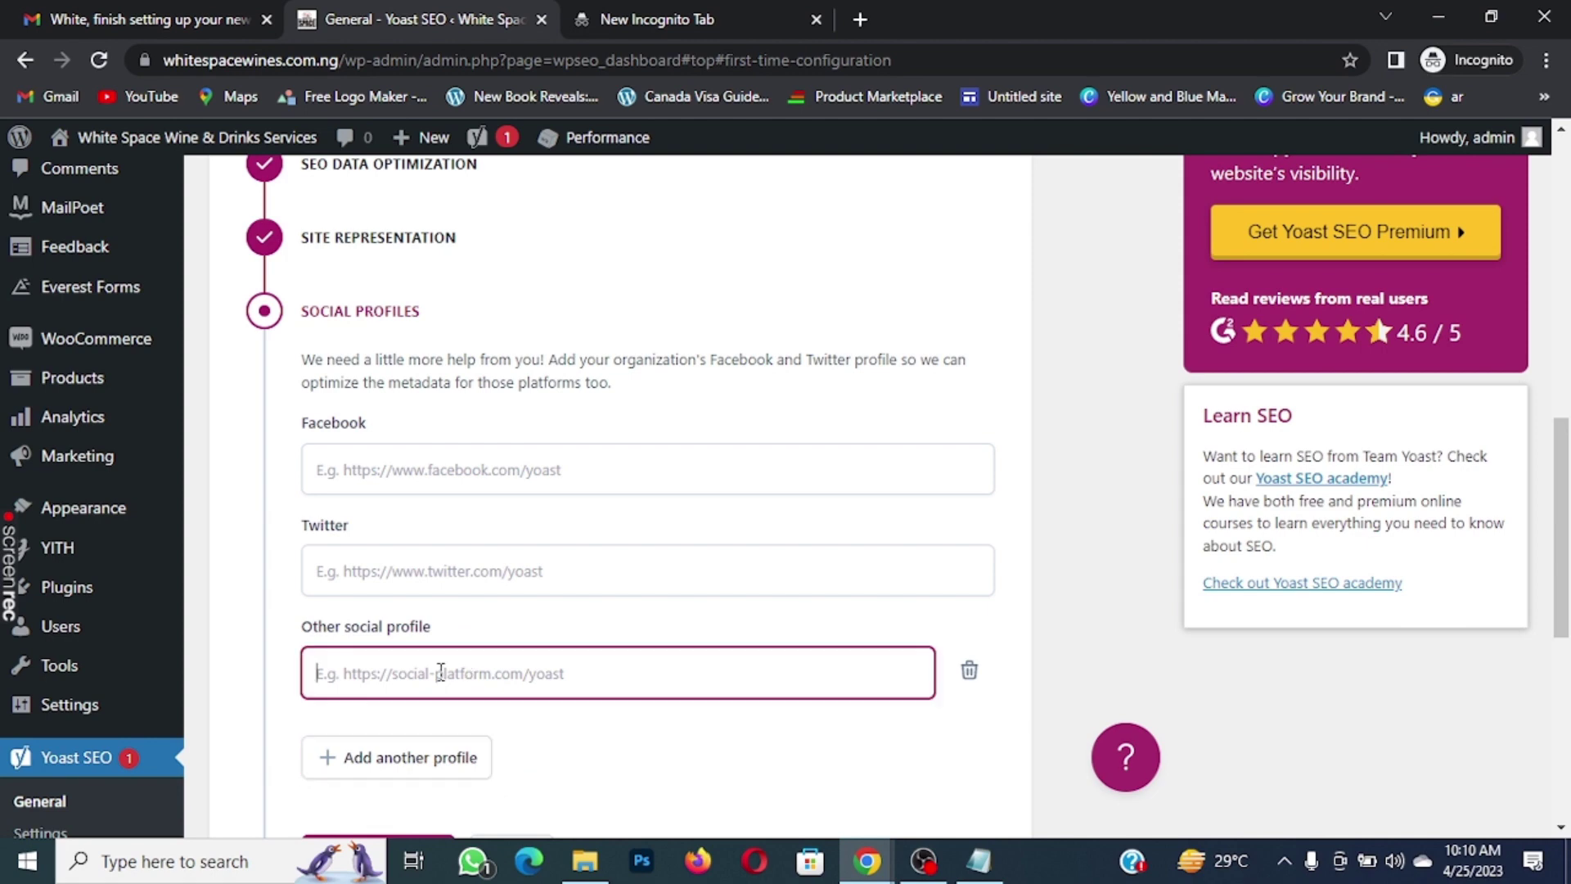
pyautogui.write('https://www.instagram.com/whitespace302/')
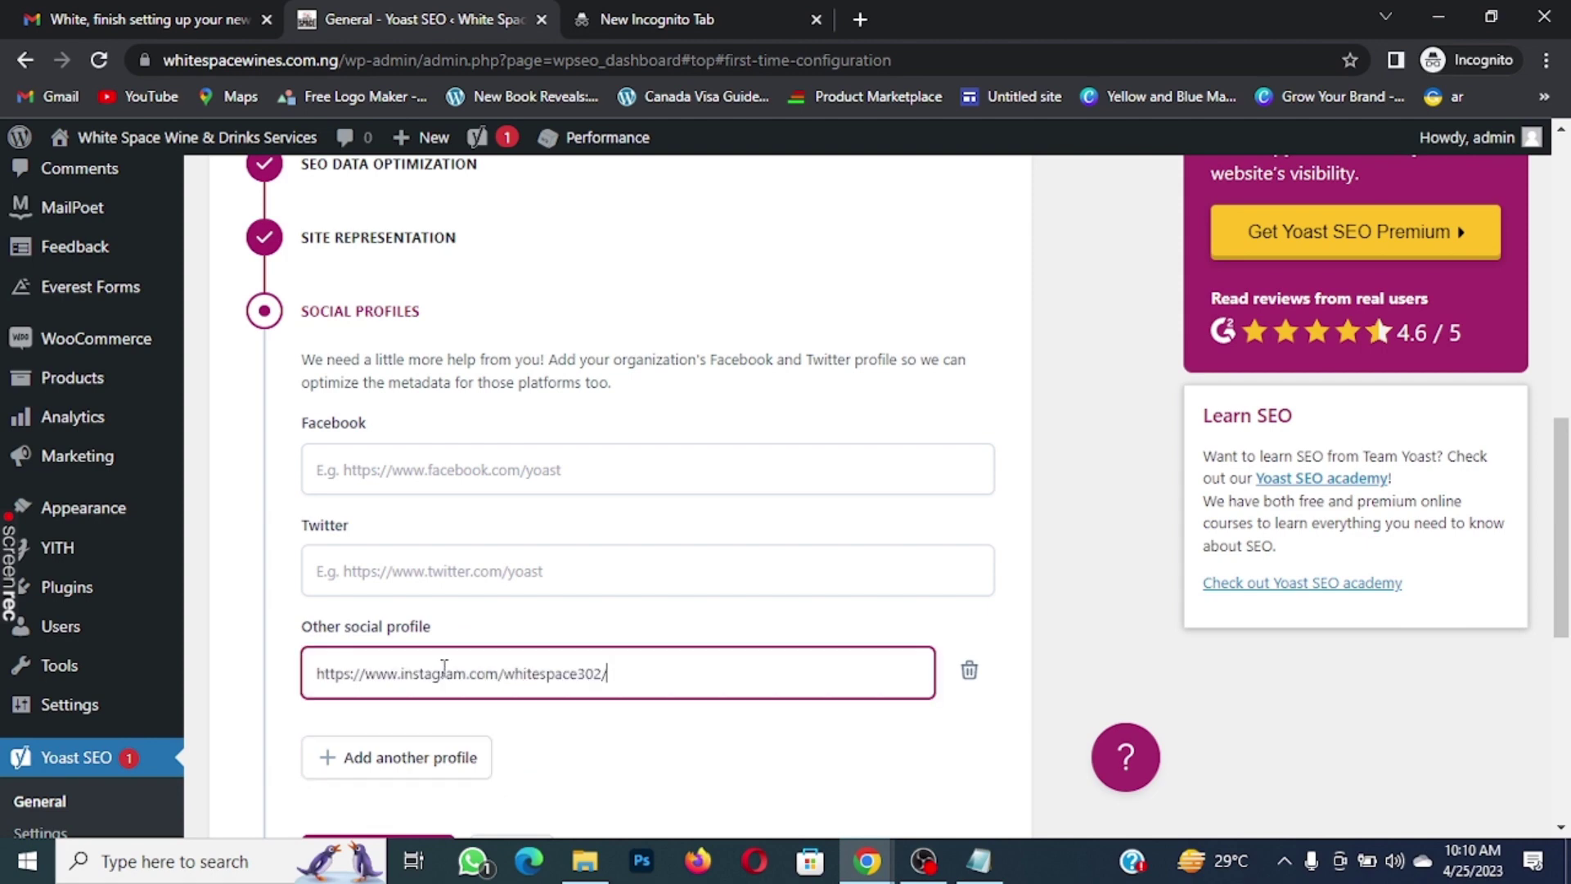
pyautogui.scroll(-3, 432, 559)
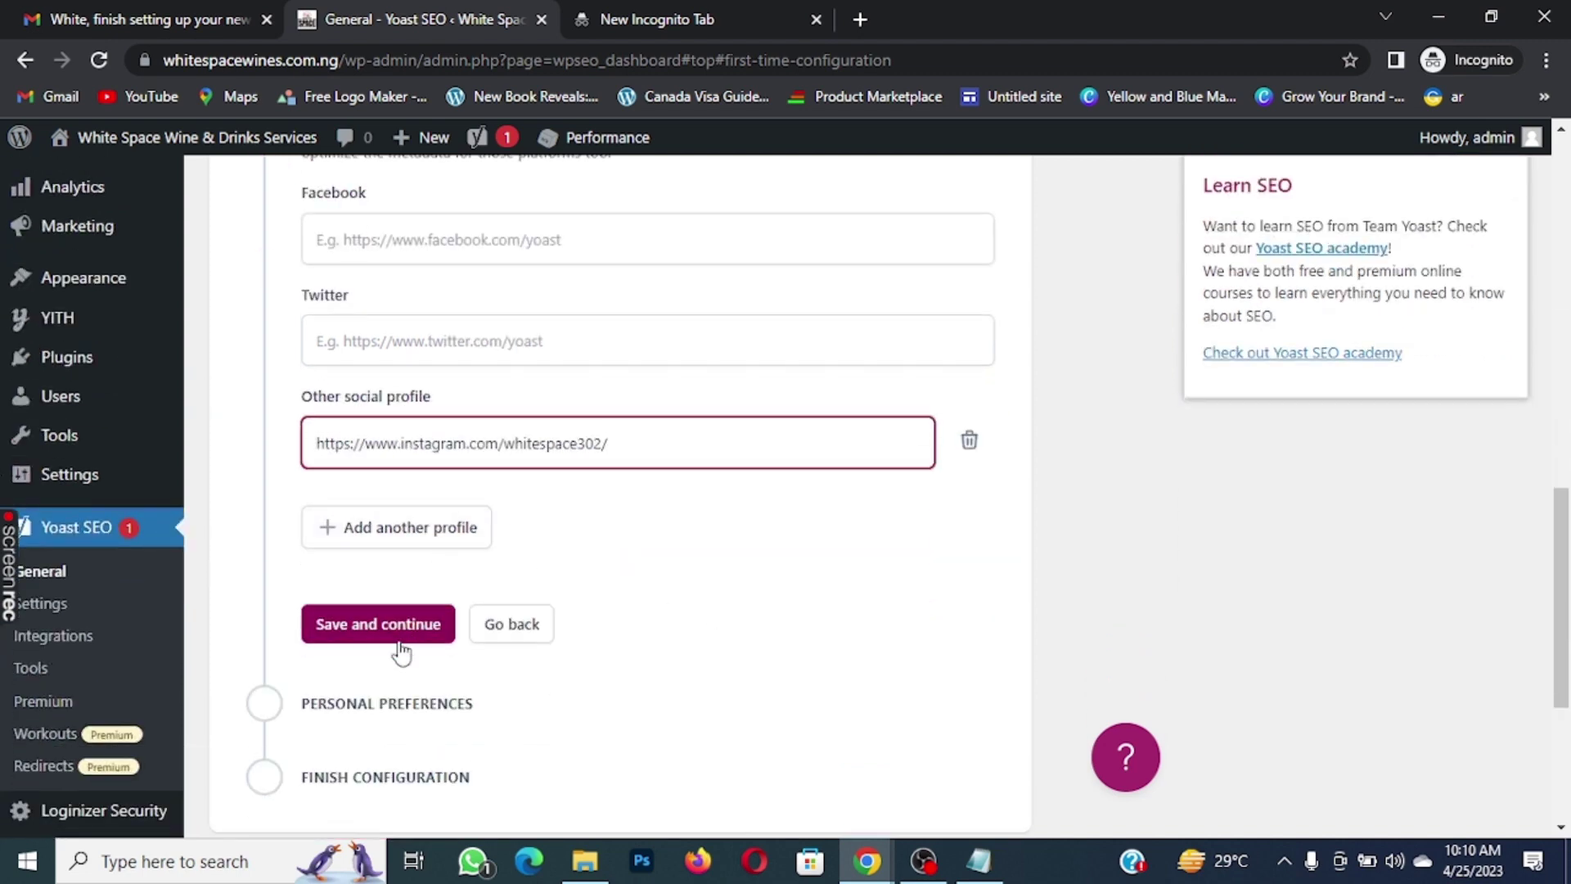
pyautogui.click(373, 625)
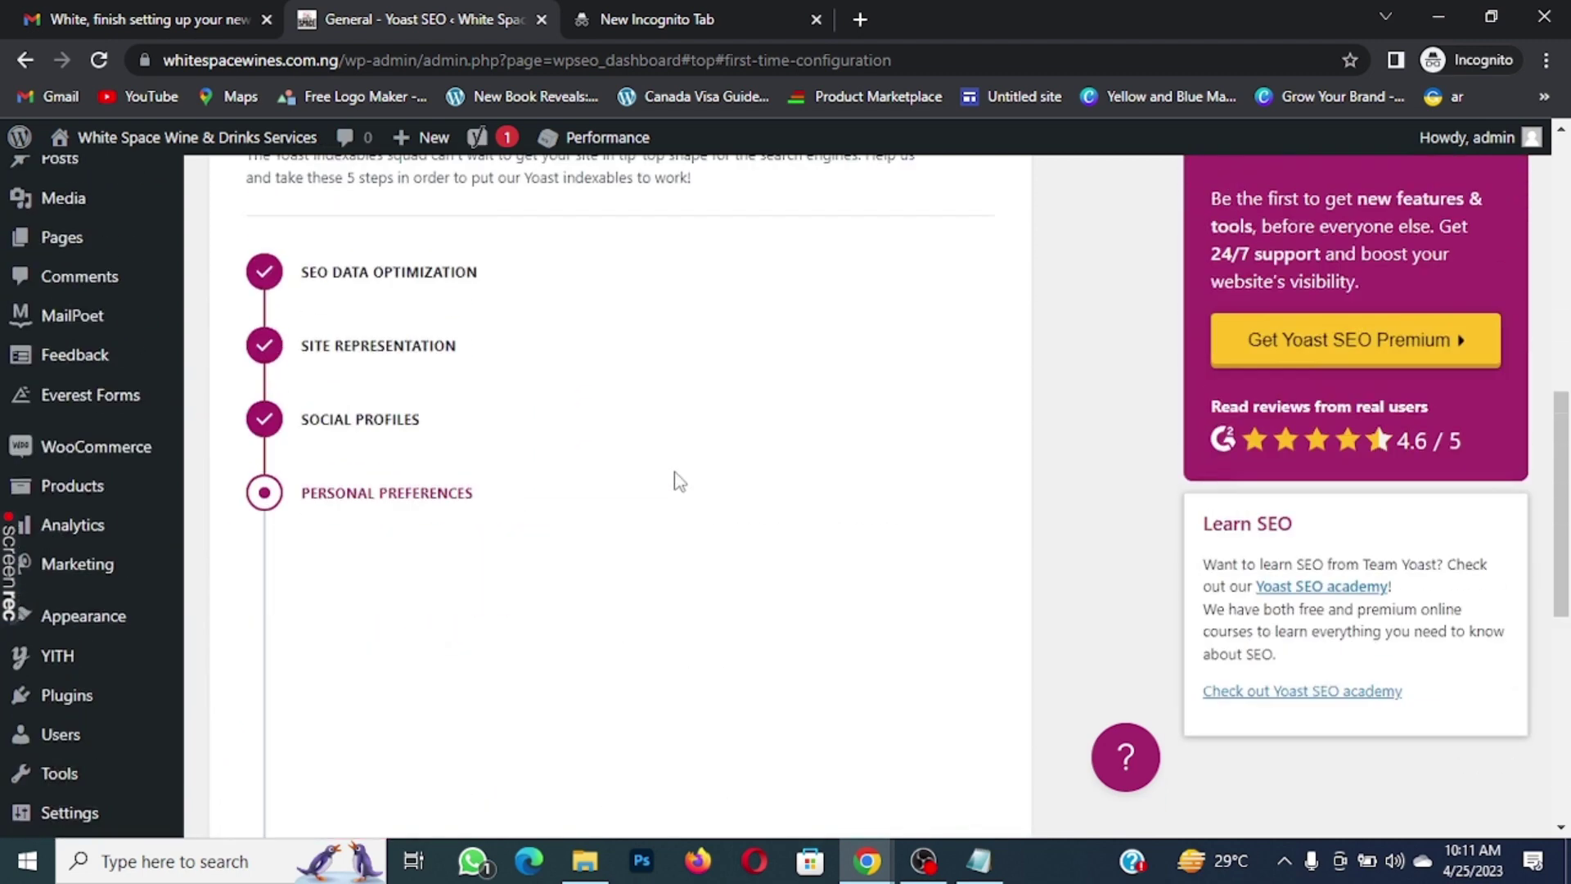
# Choose 'Yes, you can track my site data', save, and scroll to Finish configuration
pyautogui.scroll(-1, 589, 459)
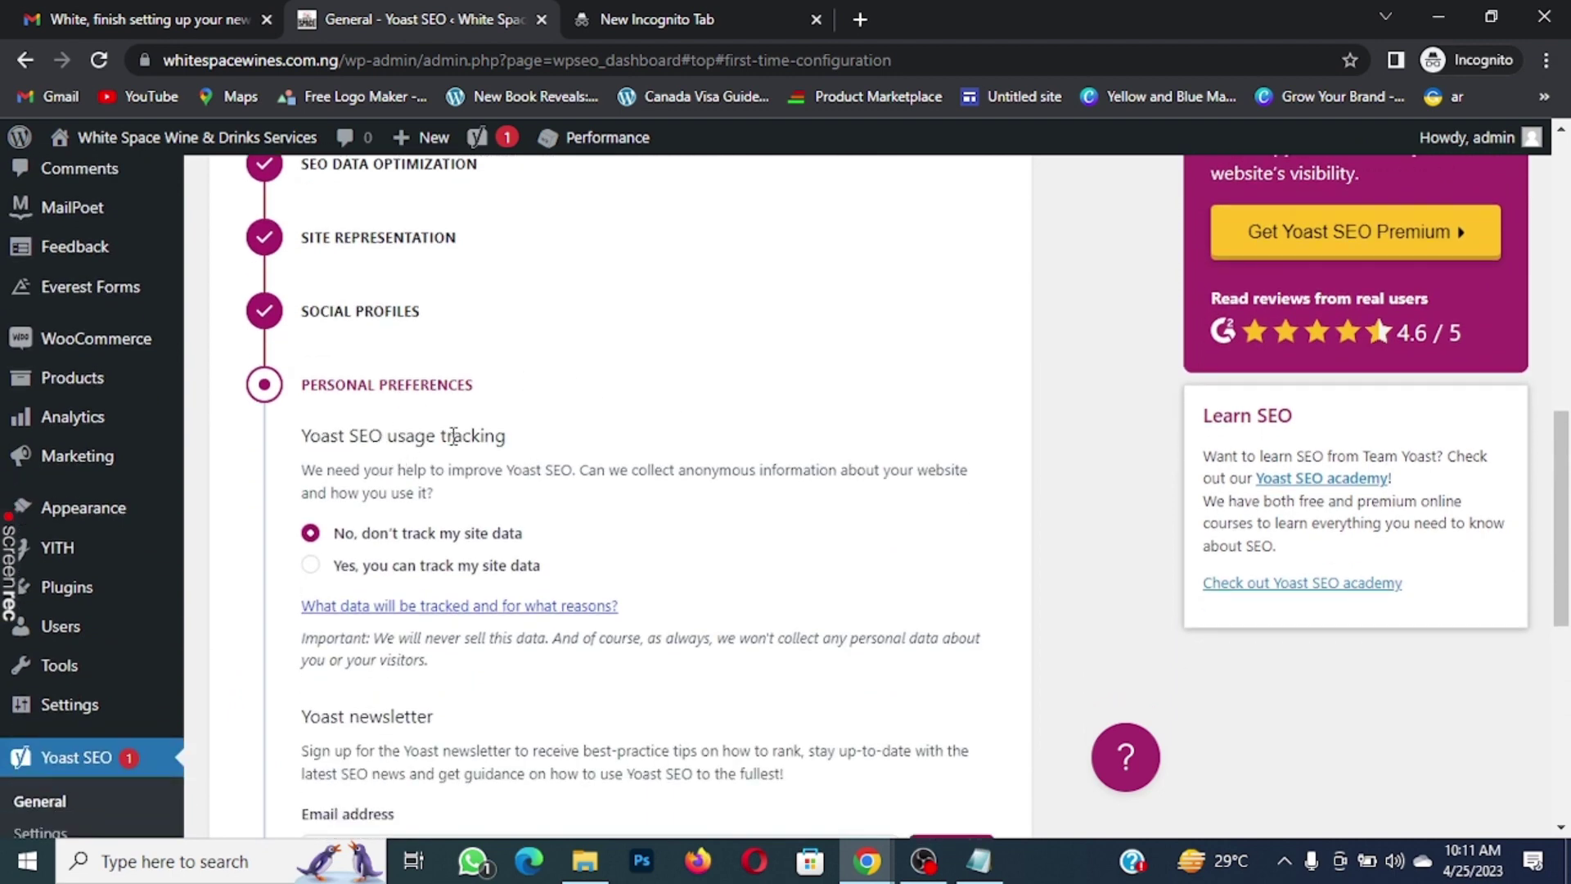
pyautogui.click(310, 565)
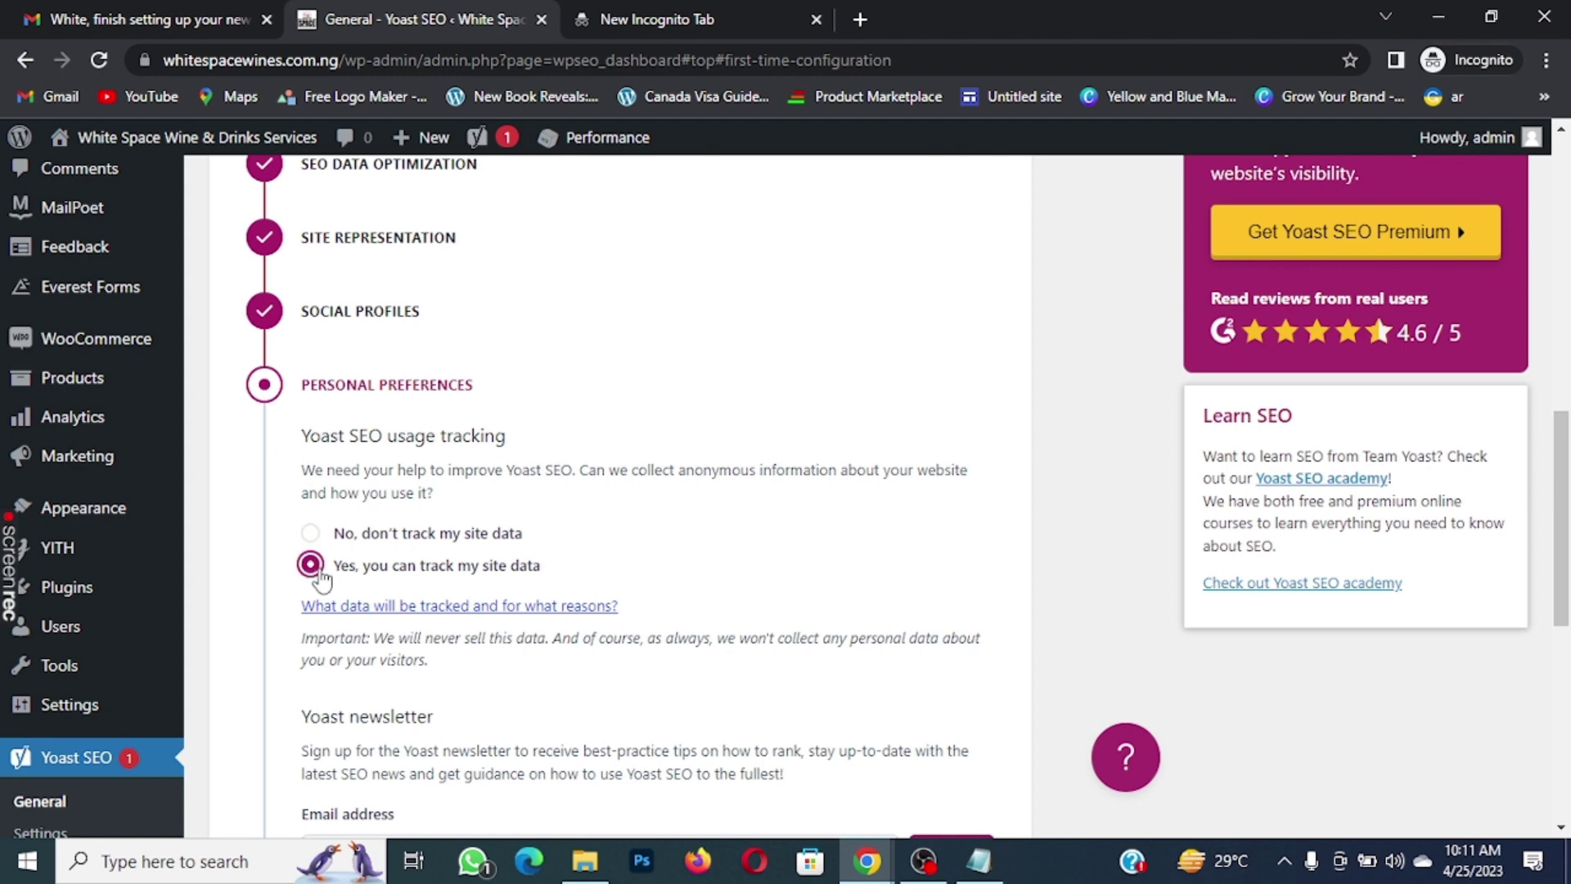
pyautogui.scroll(-1, 547, 573)
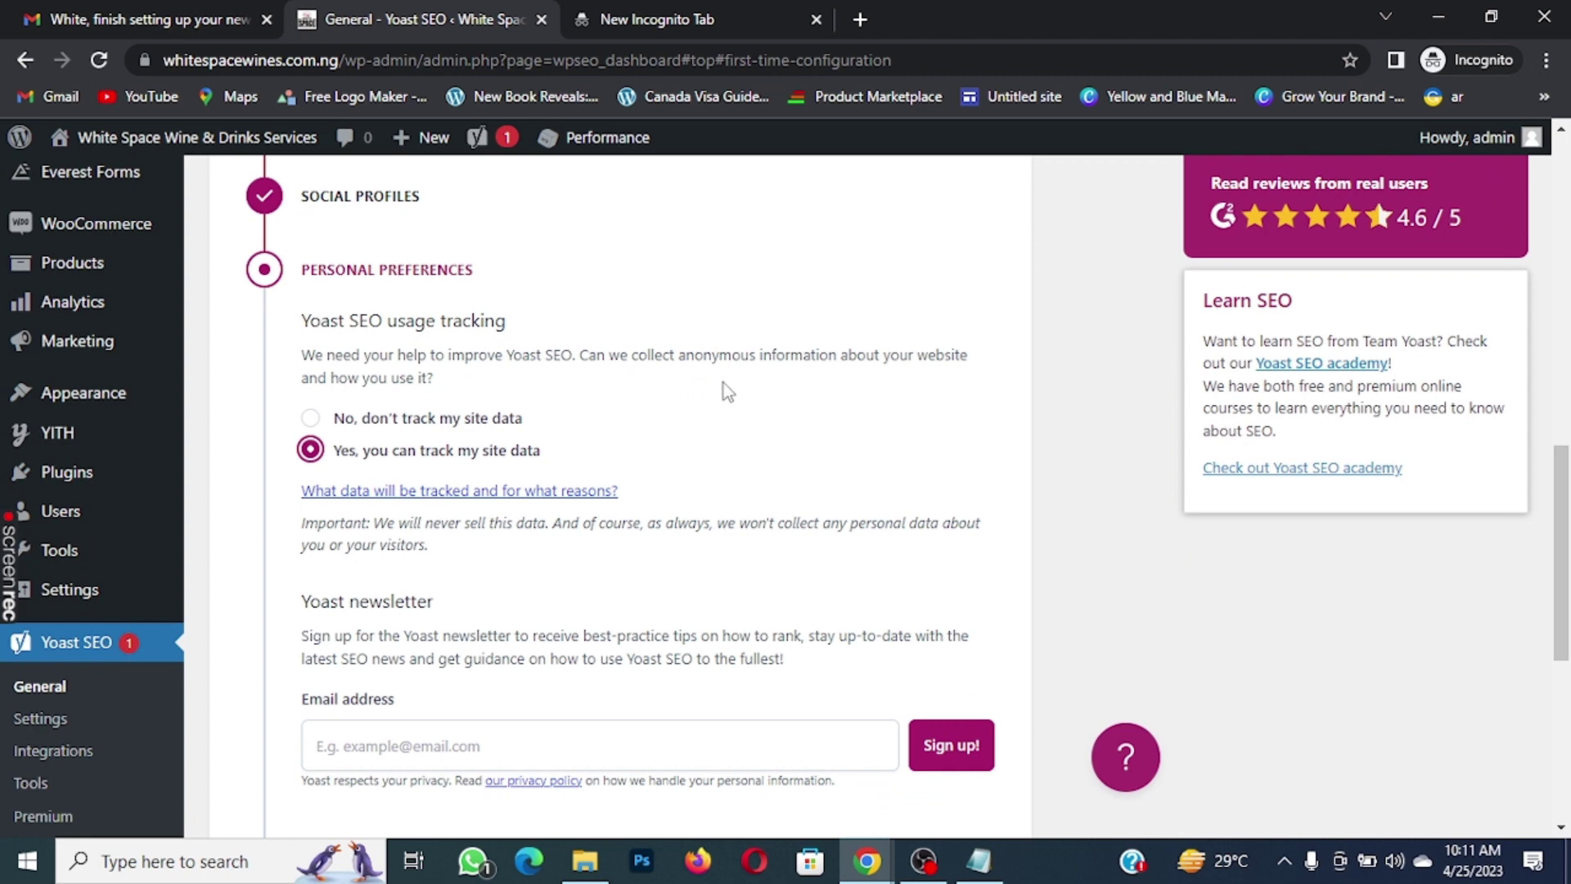
pyautogui.scroll(-3, 421, 397)
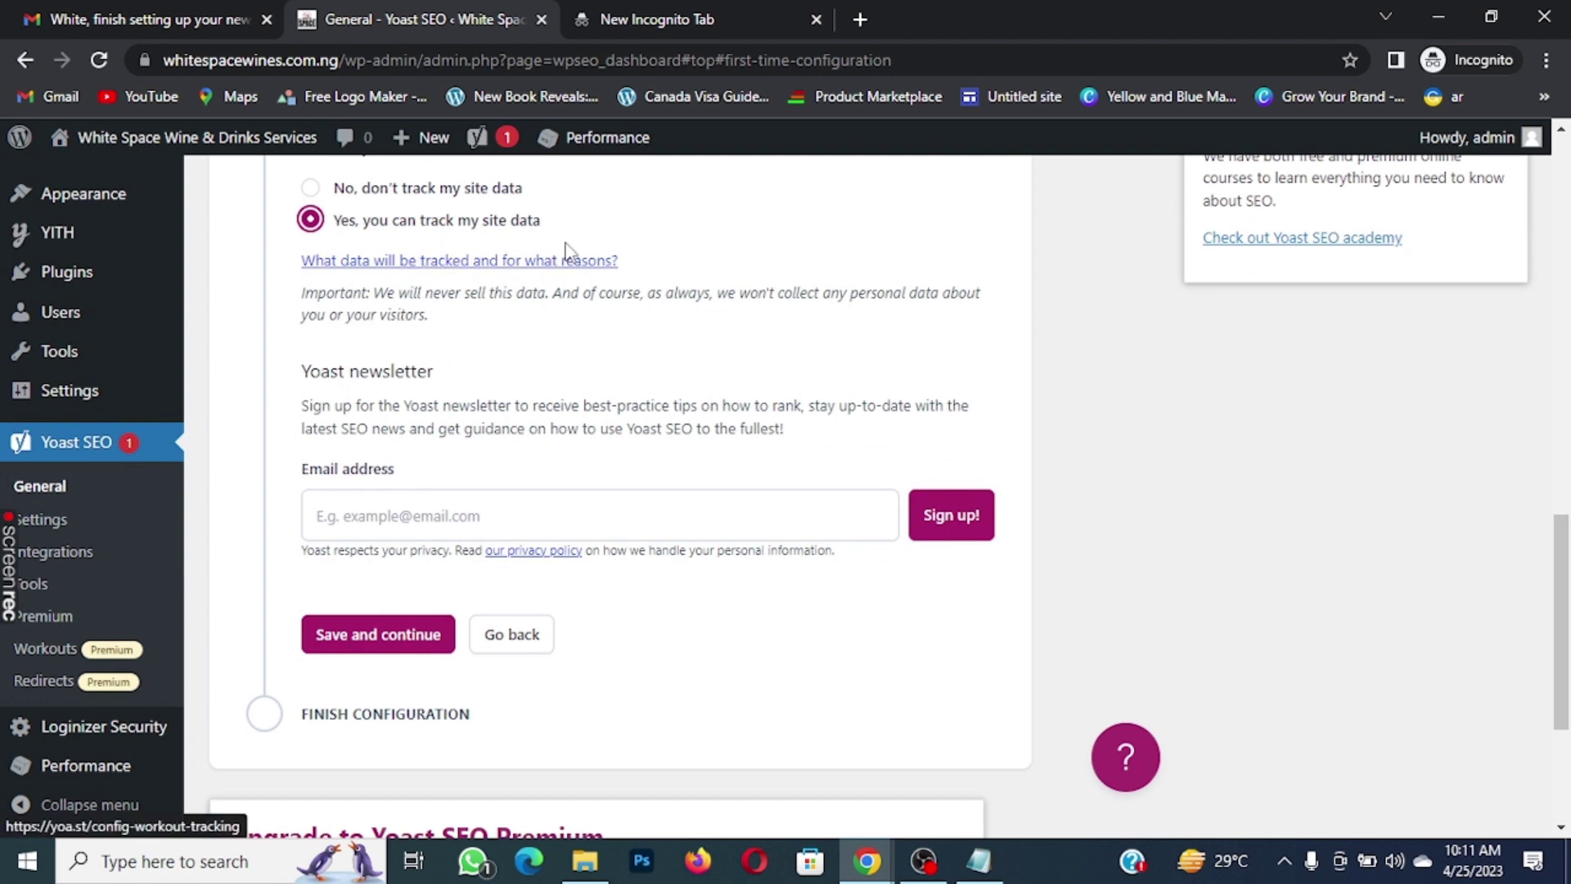
pyautogui.scroll(-1, 519, 278)
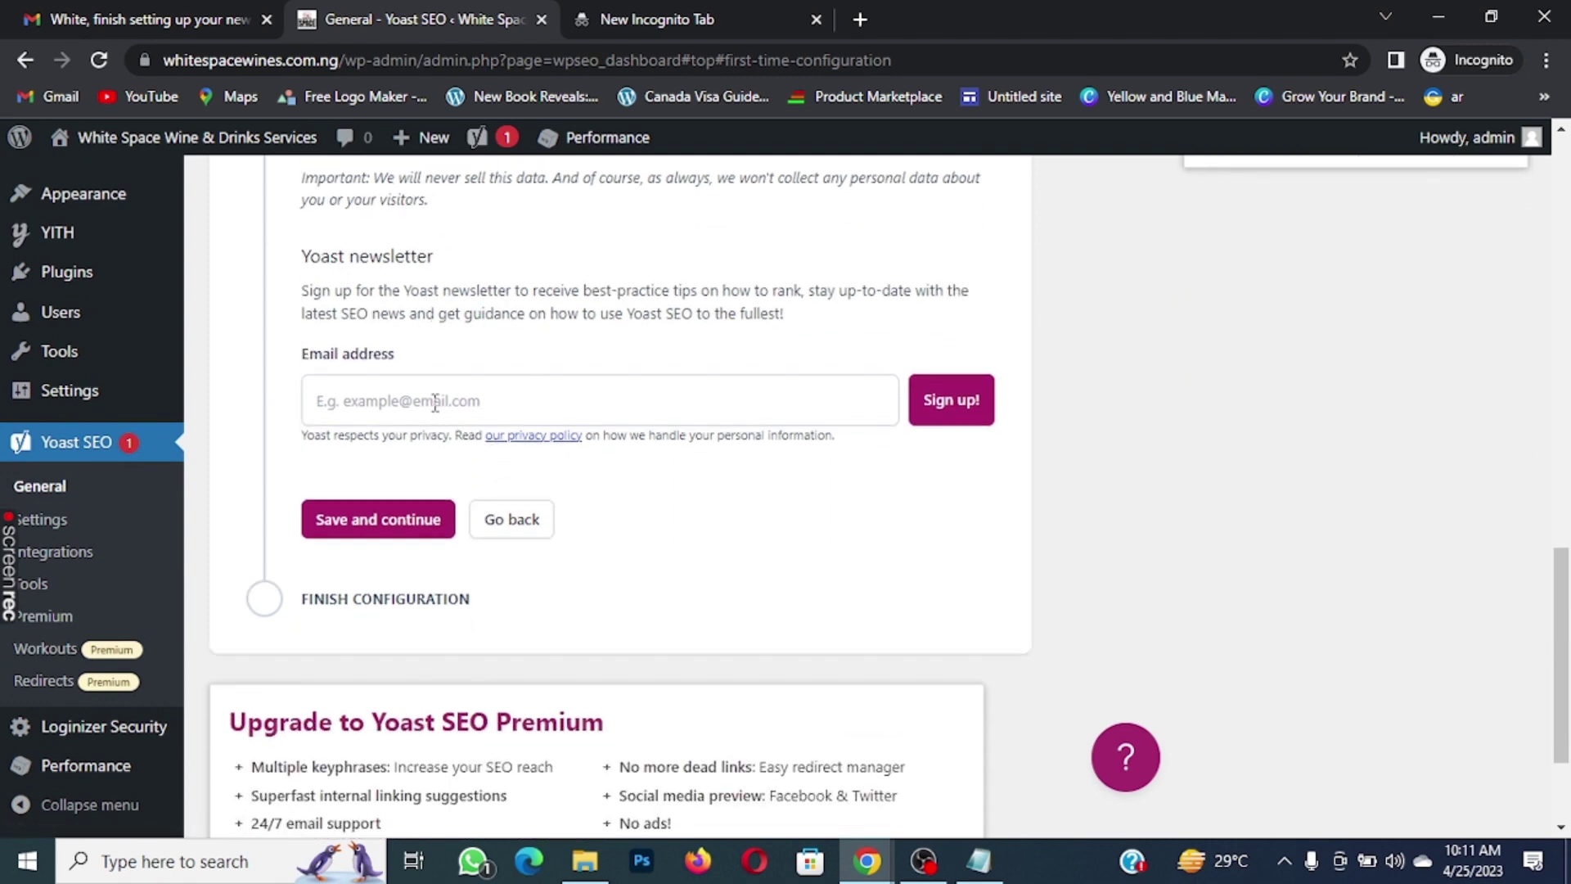
pyautogui.scroll(1, 434, 400)
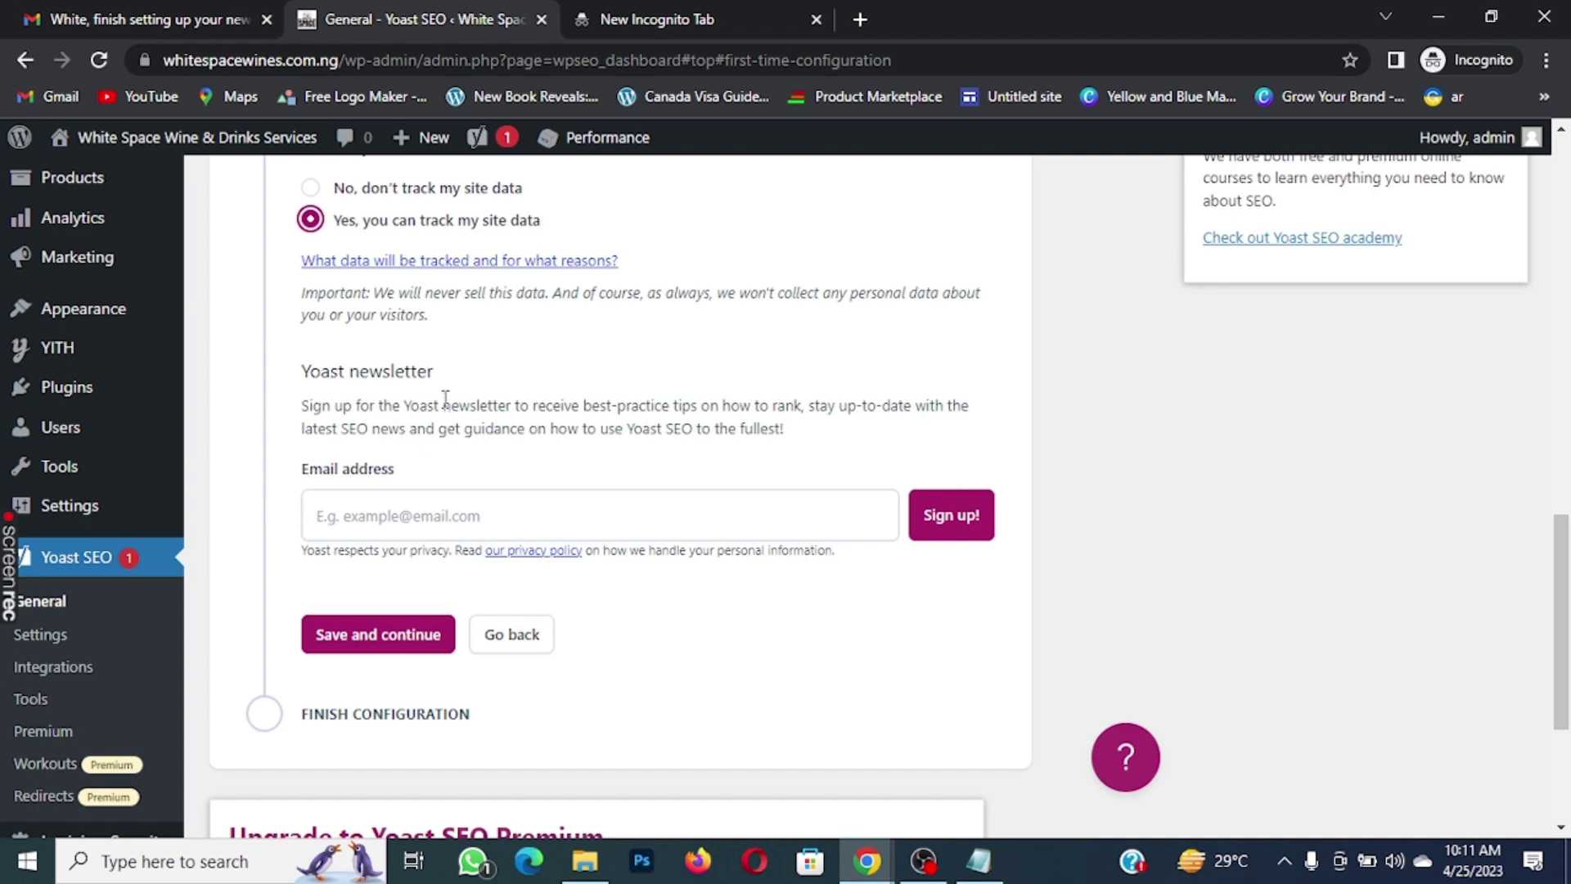
pyautogui.scroll(-1, 445, 399)
pyautogui.click(385, 522)
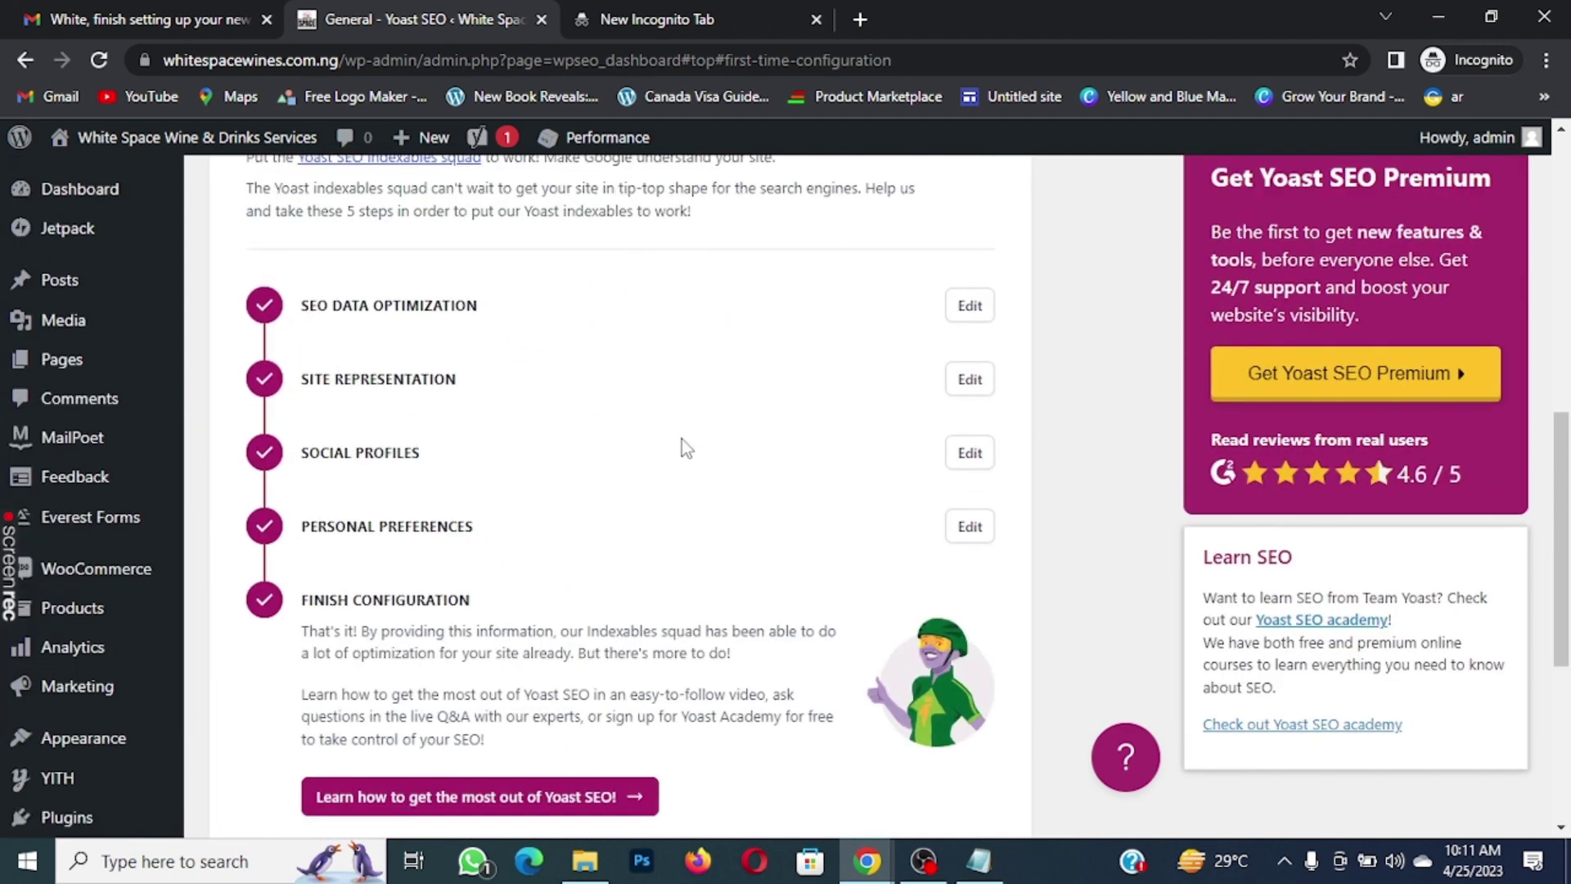
pyautogui.scroll(-3, 681, 438)
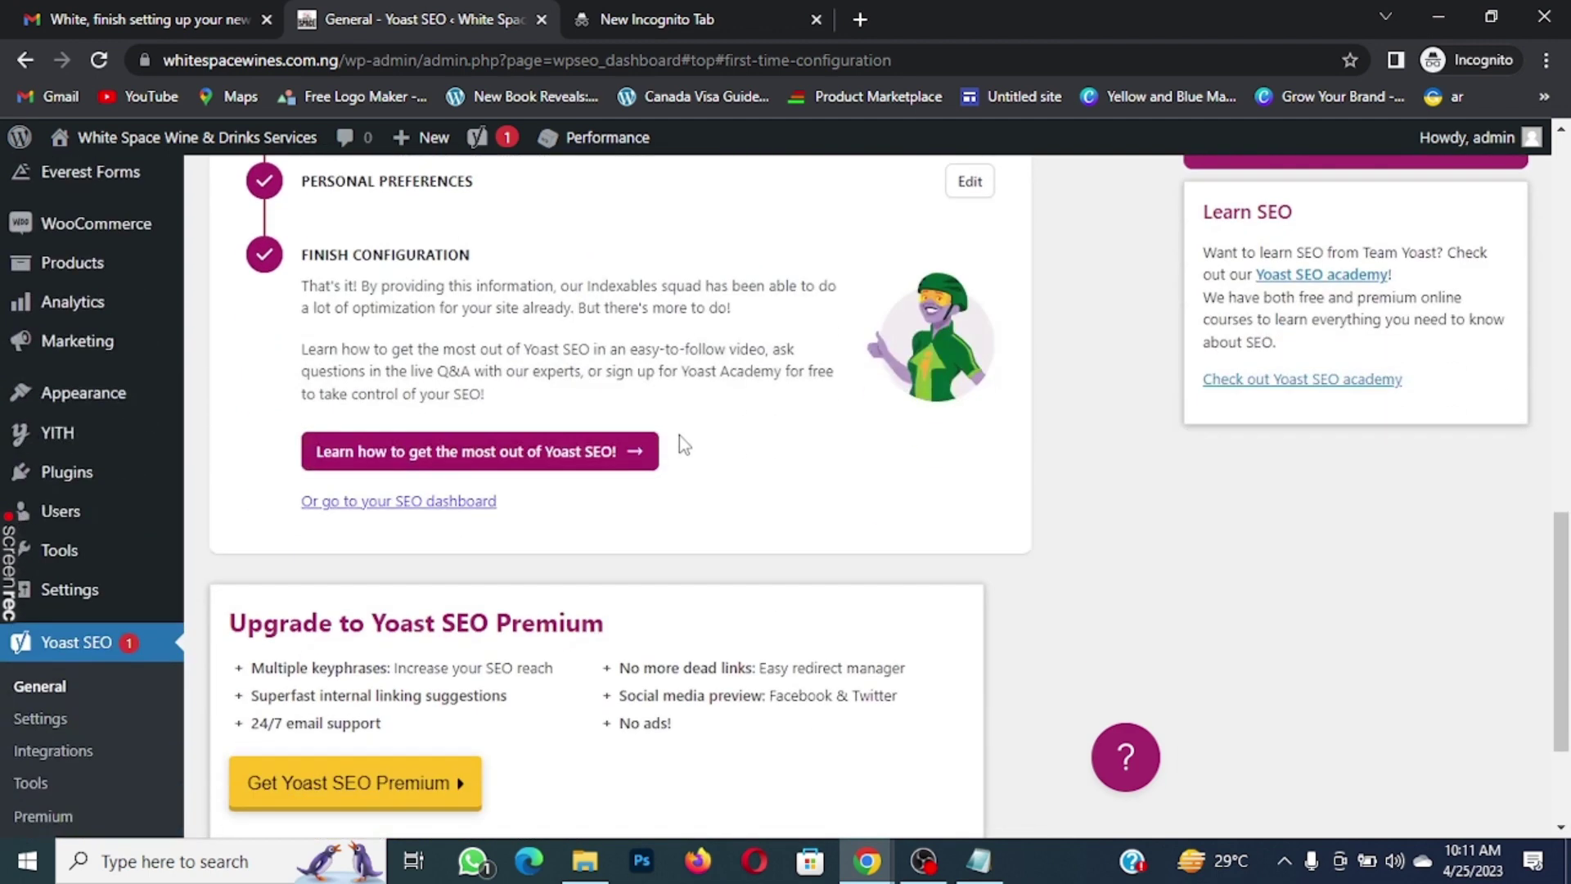
# Return to the Yoast SEO dashboard and review the five completed first-time configuration steps
pyautogui.click(408, 504)
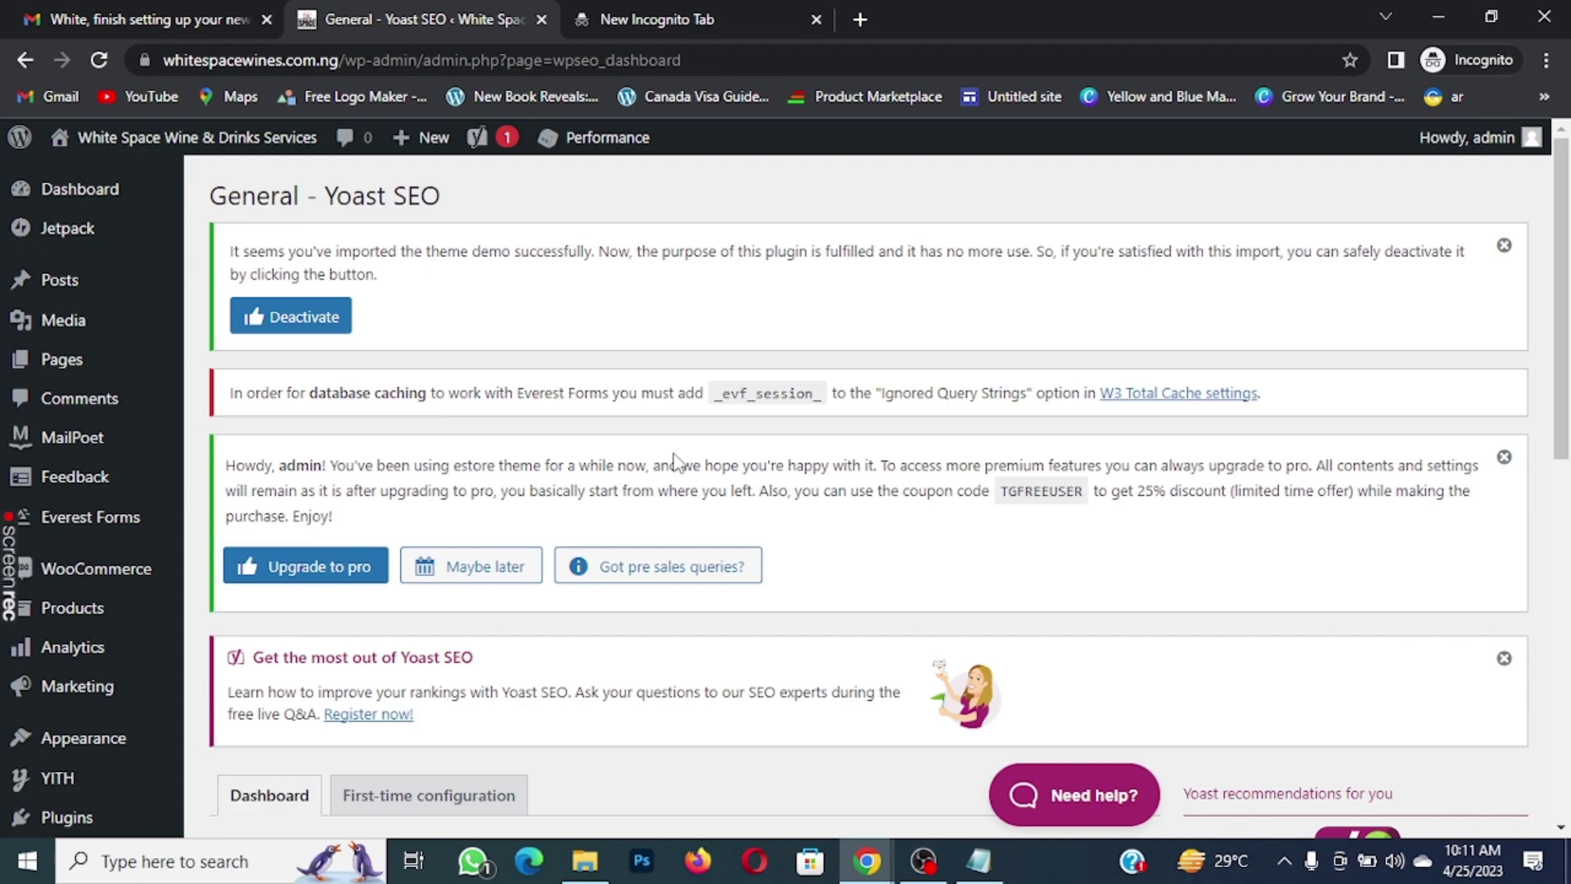
pyautogui.scroll(-10, 676, 463)
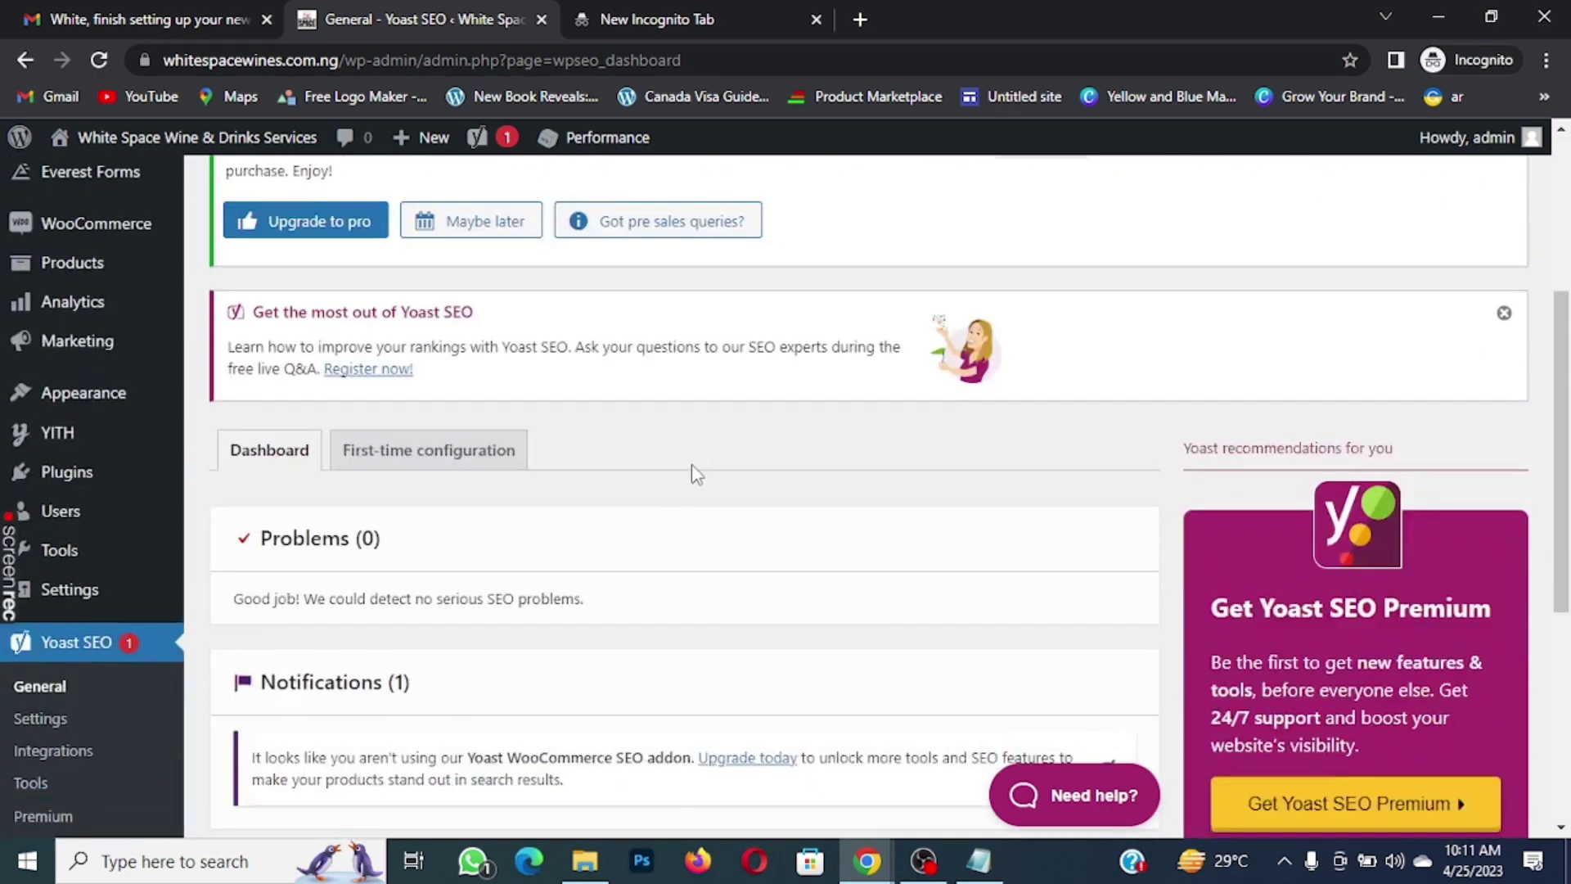
pyautogui.scroll(8, 705, 458)
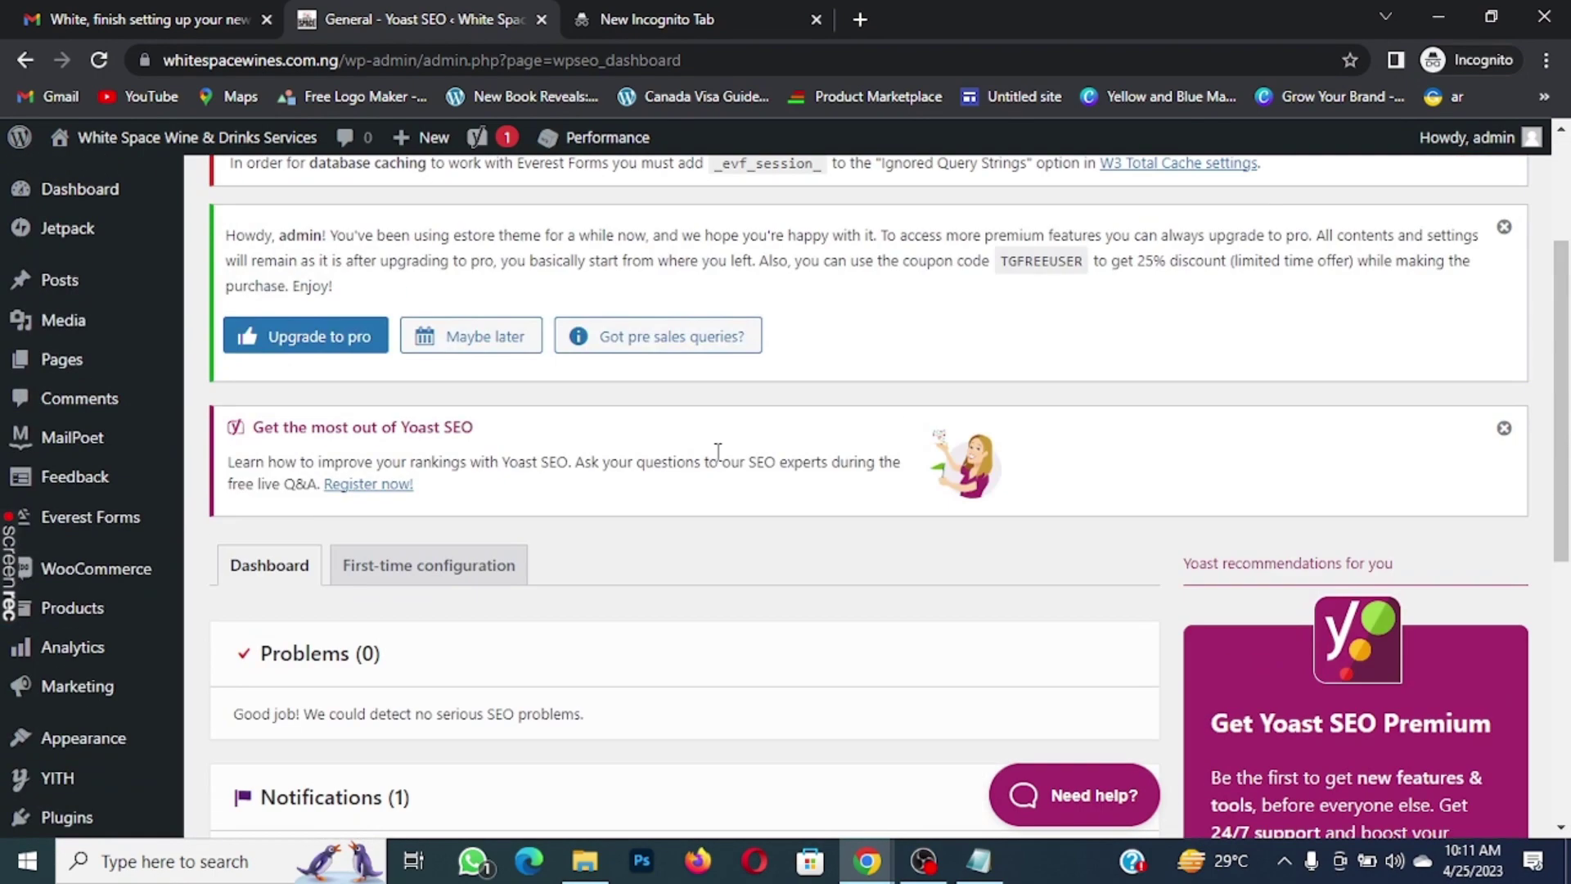
pyautogui.scroll(-3, 720, 459)
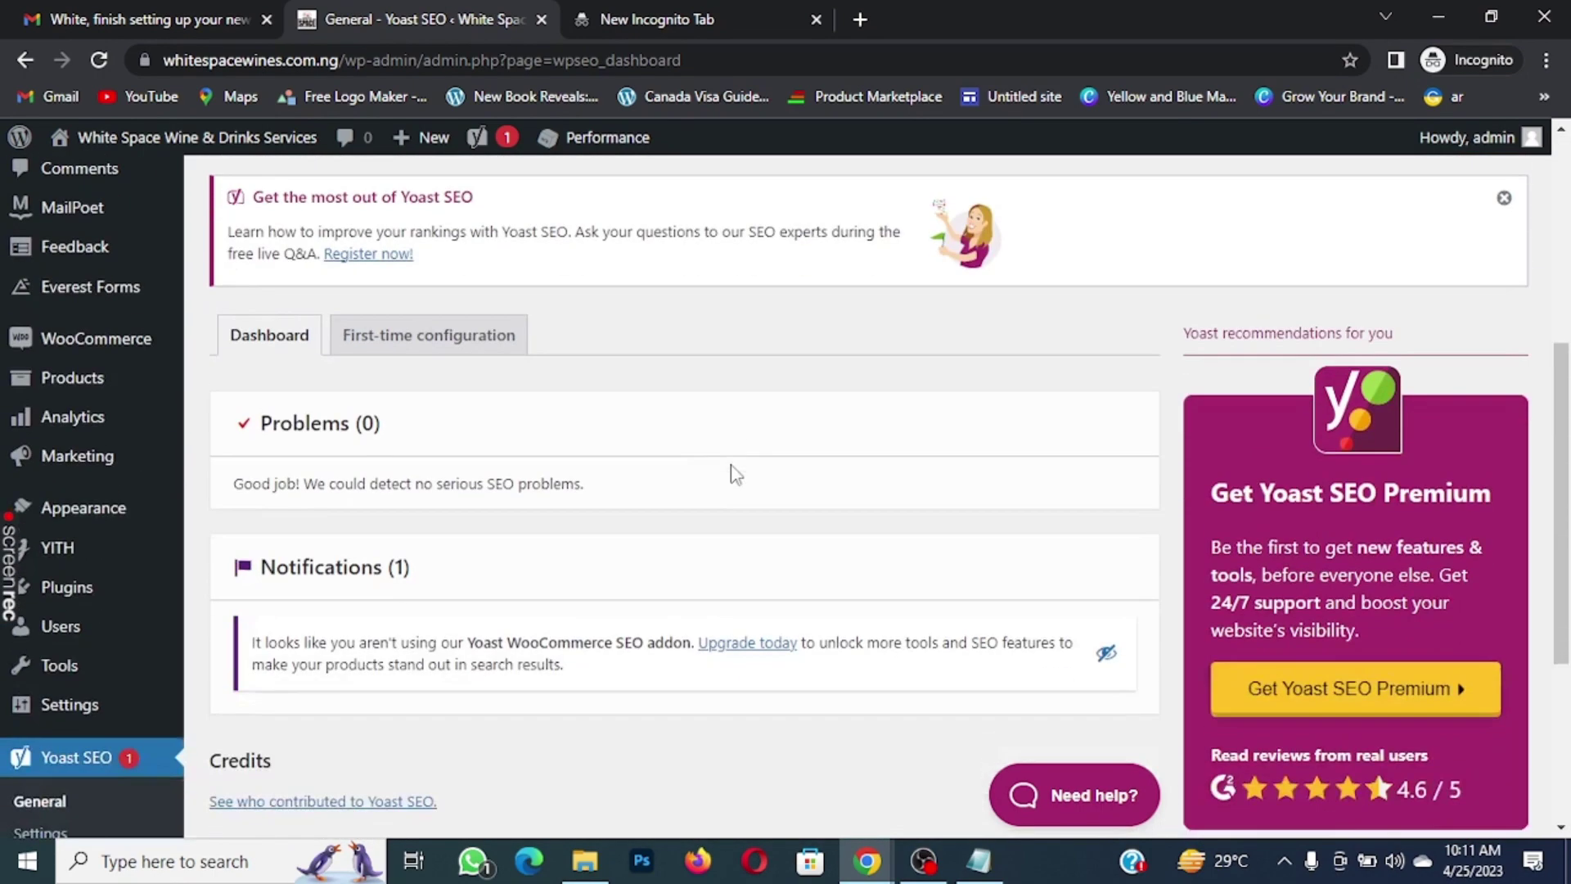
pyautogui.click(434, 335)
pyautogui.scroll(-5, 583, 495)
pyautogui.scroll(7, 597, 418)
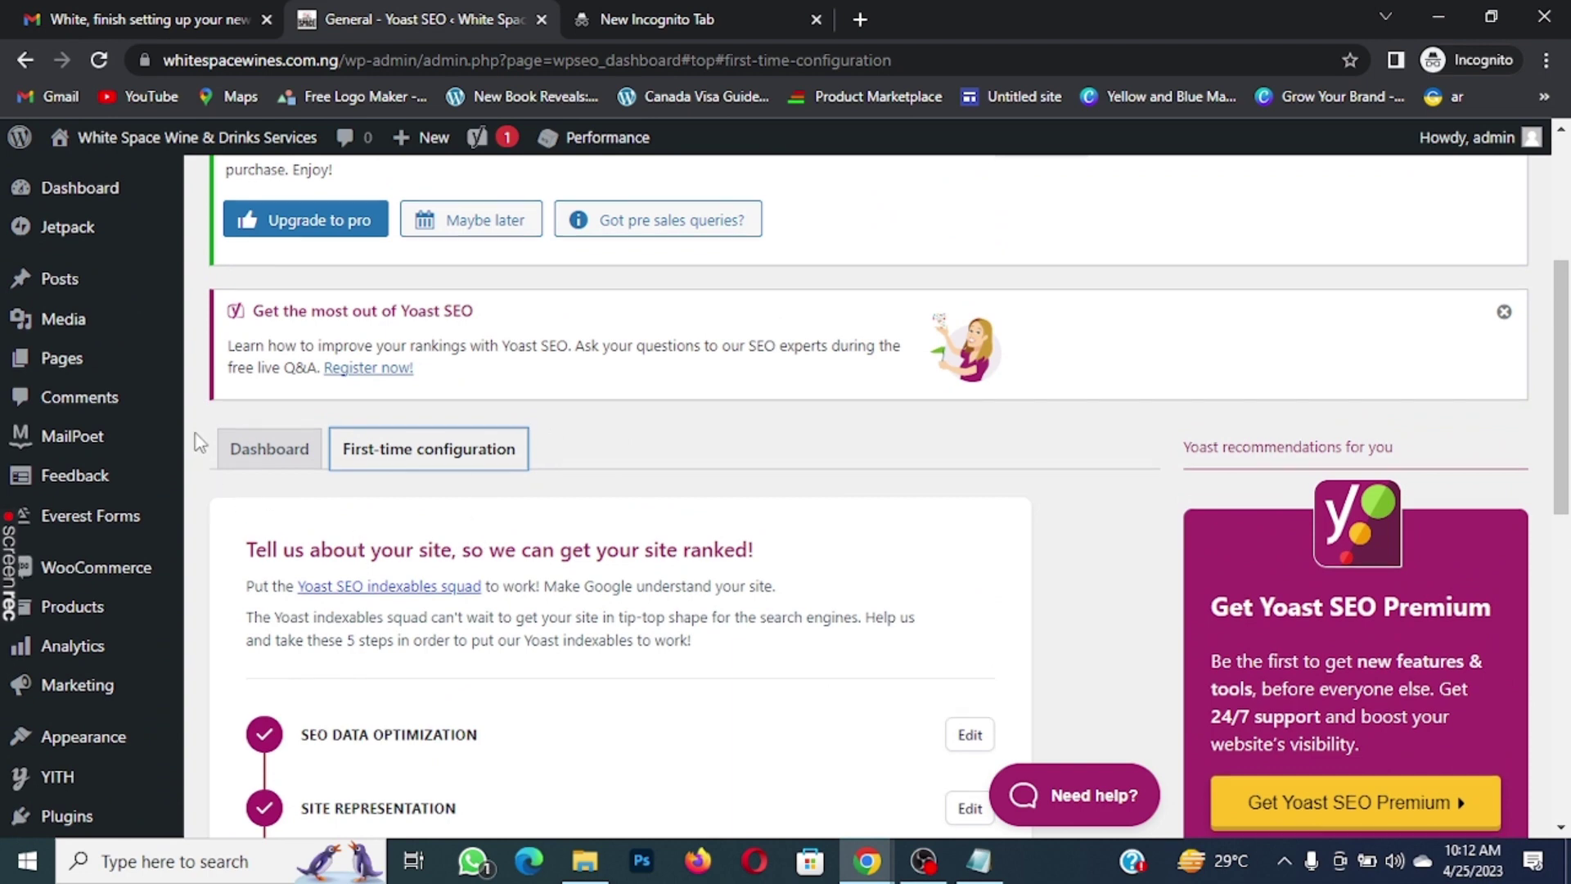
pyautogui.scroll(-4, 127, 596)
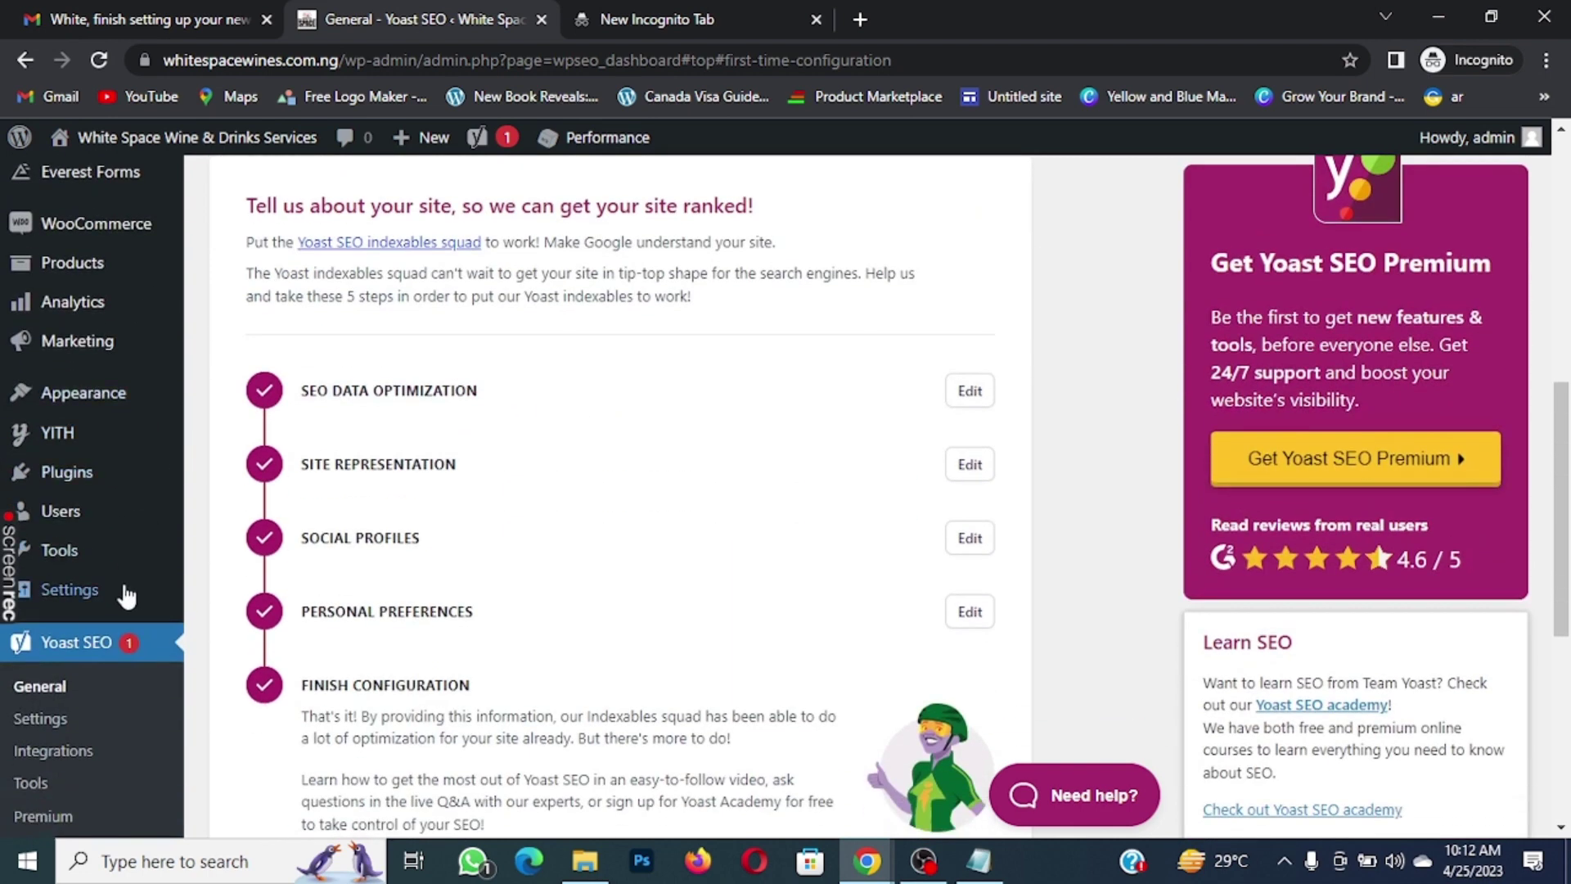
# Open Yoast SEO Settings, dismiss the welcome tour, and bring the enabled XML sitemaps feature into view
pyautogui.click(54, 722)
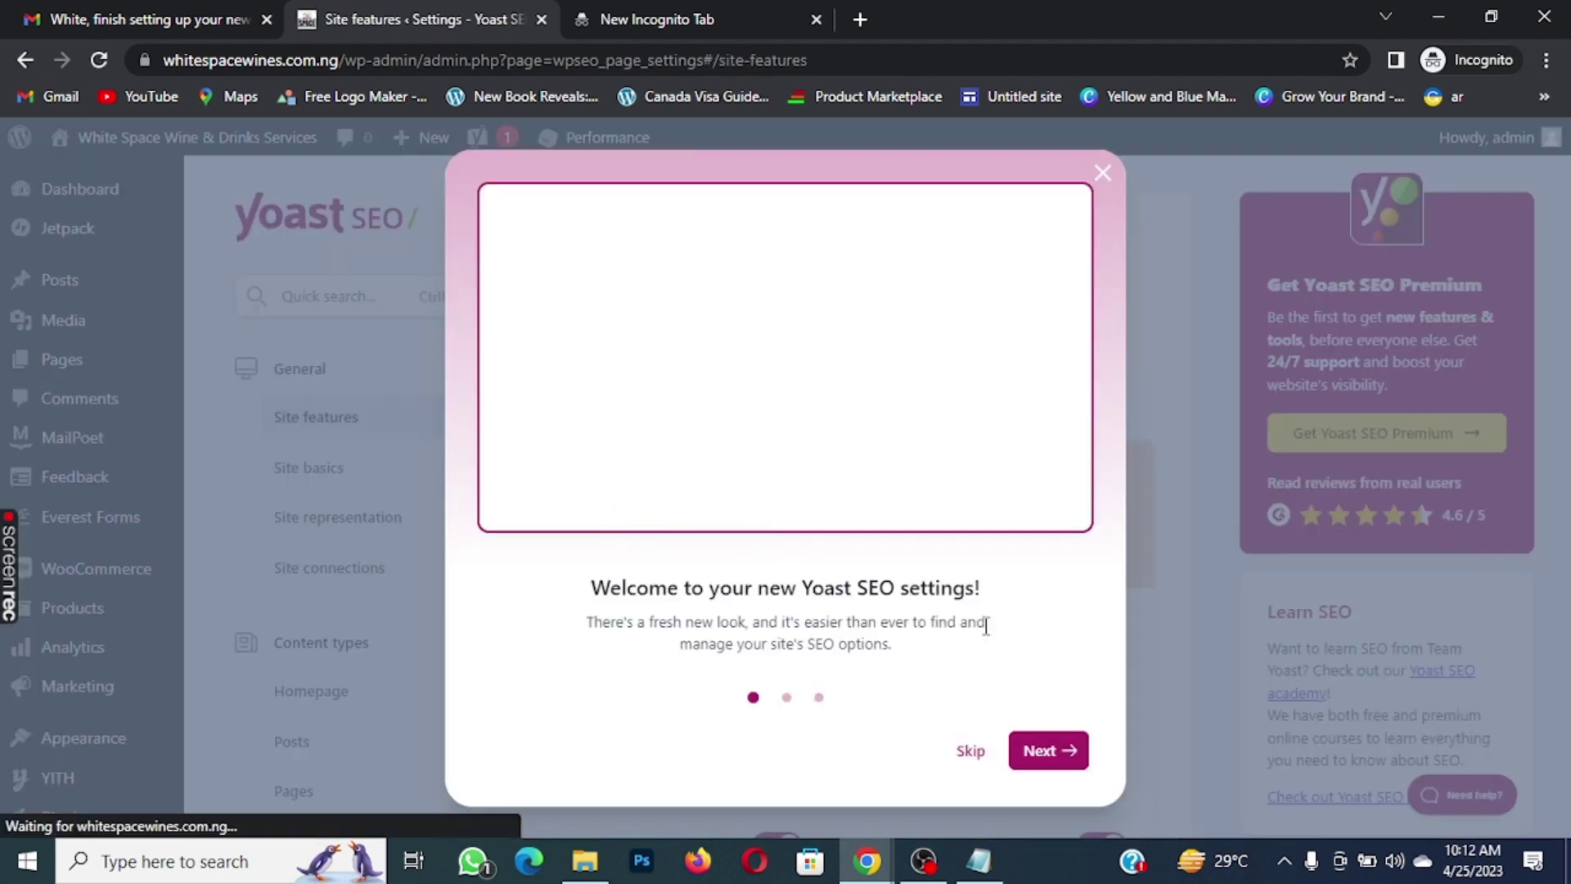
pyautogui.click(1044, 757)
pyautogui.click(1043, 757)
pyautogui.click(1044, 754)
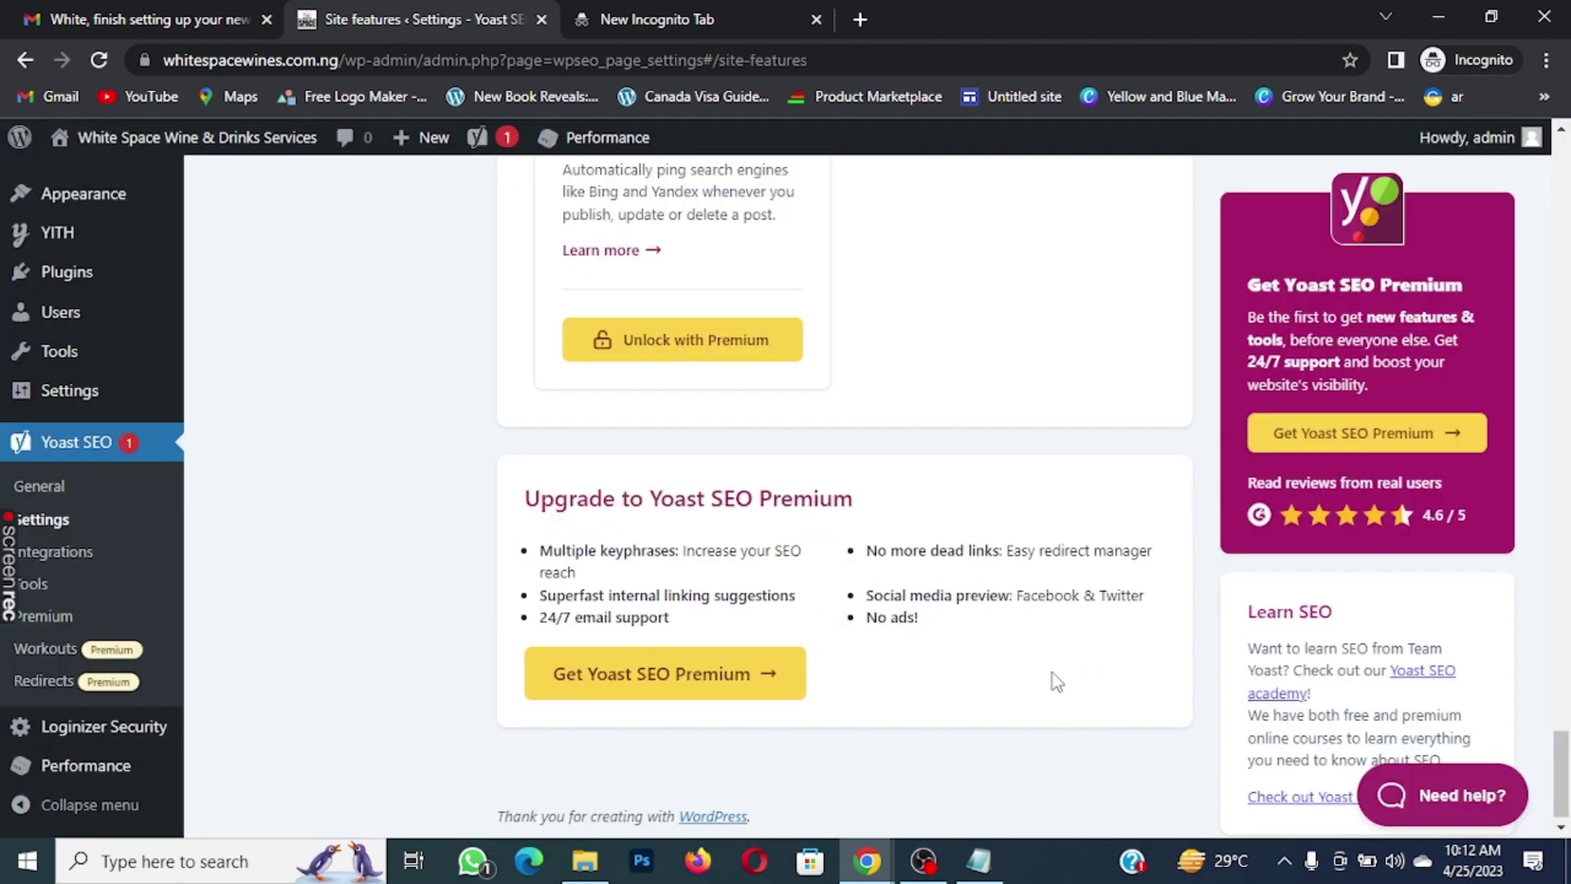
pyautogui.scroll(6, 864, 570)
pyautogui.scroll(5, 864, 571)
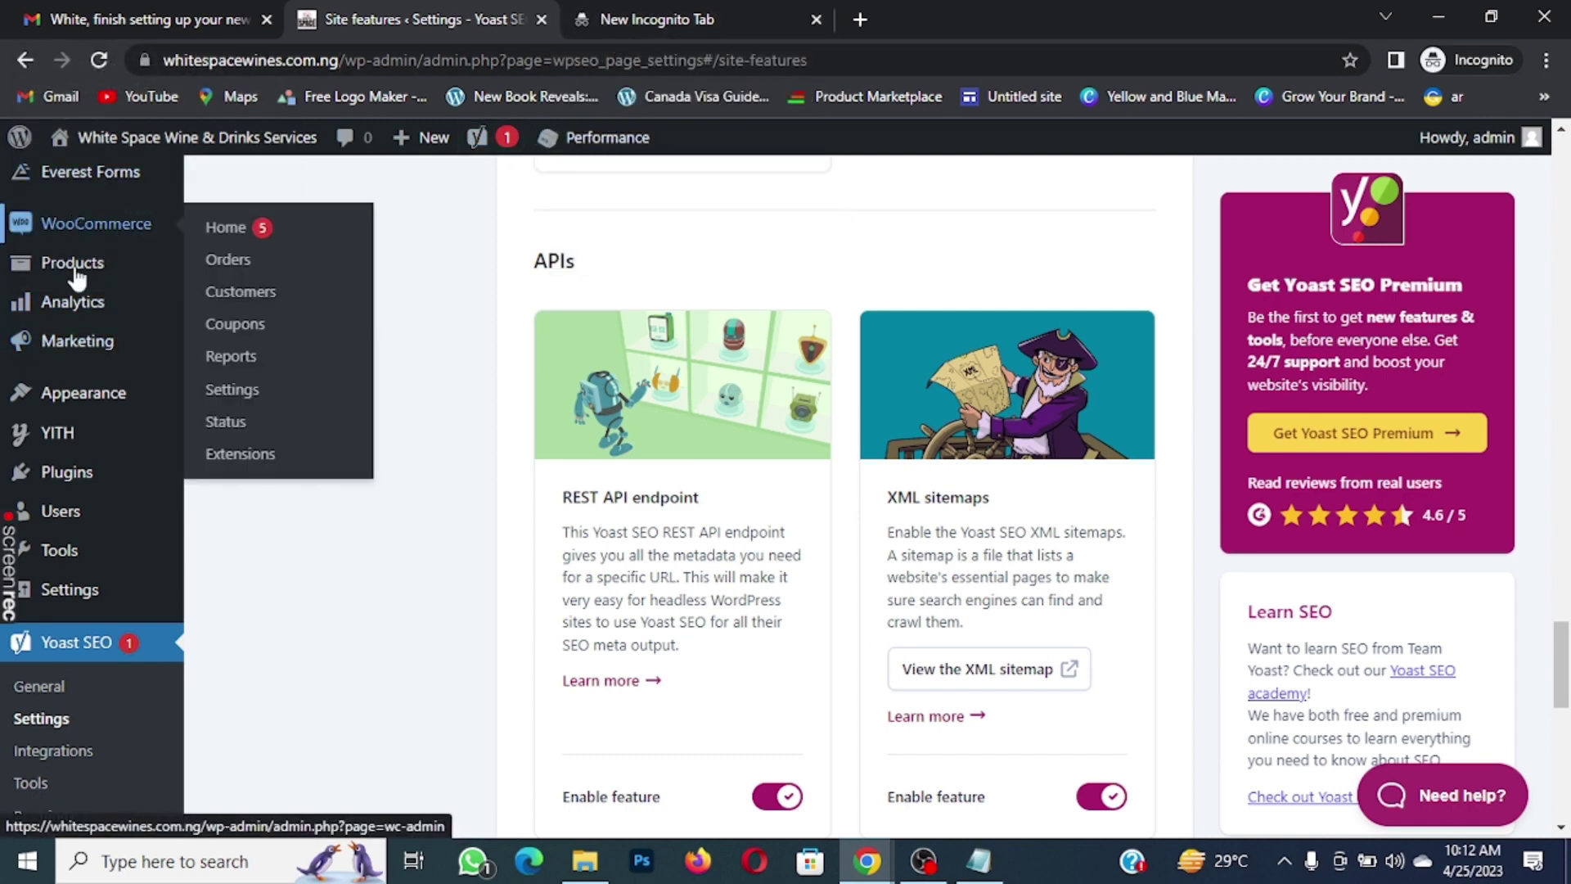
pyautogui.scroll(1, 82, 270)
pyautogui.moveTo(81, 393)
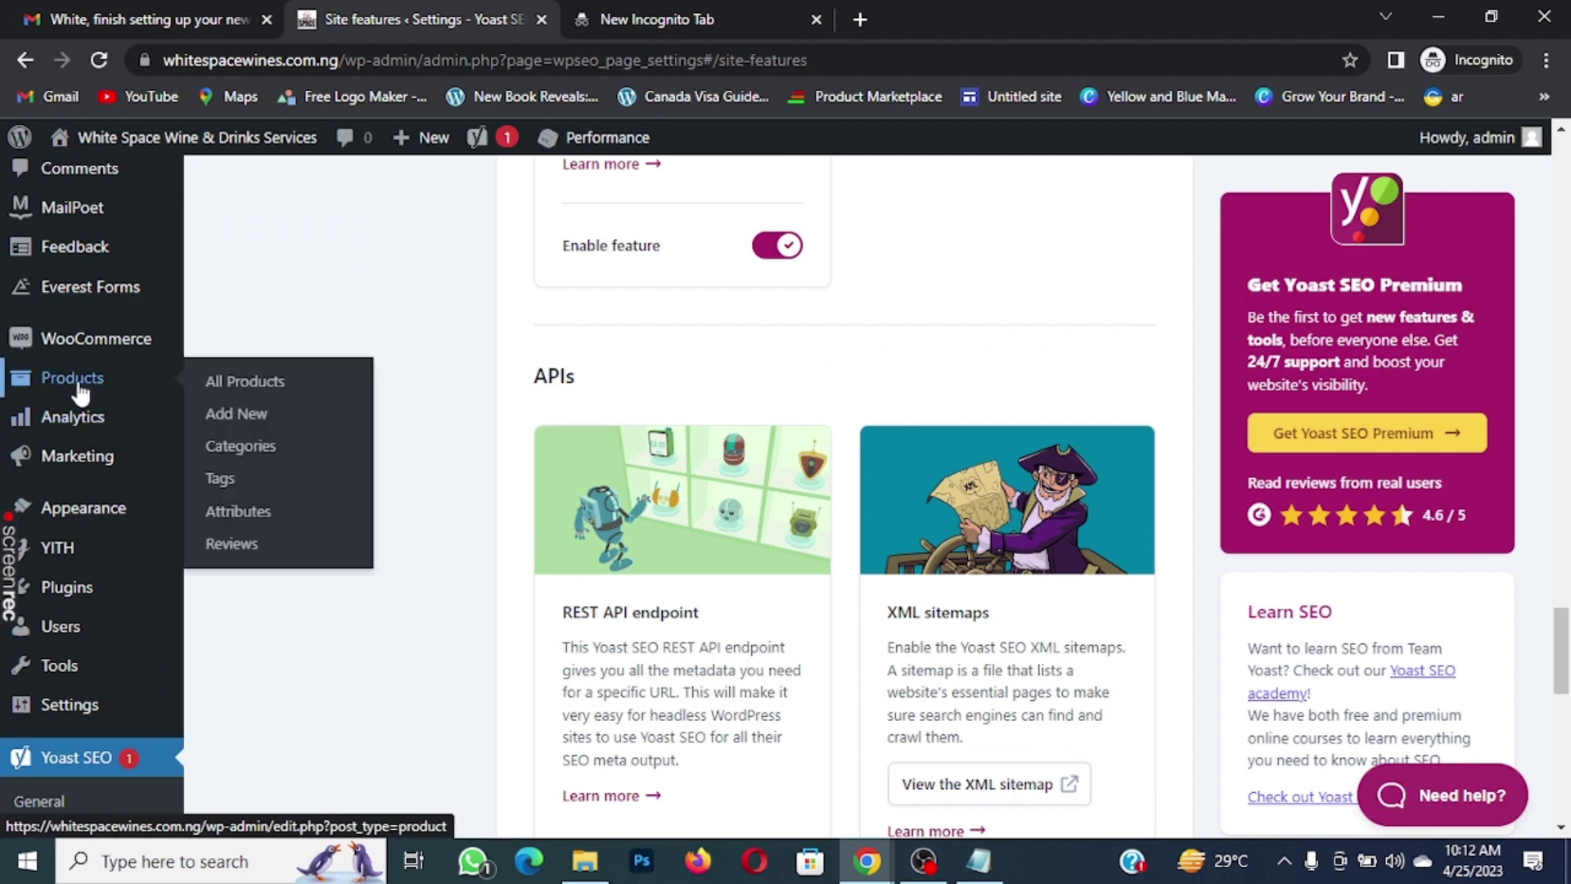
# Search the plugin directory for 'site kit google', then install and activate Site Kit by Google
pyautogui.moveTo(72, 601)
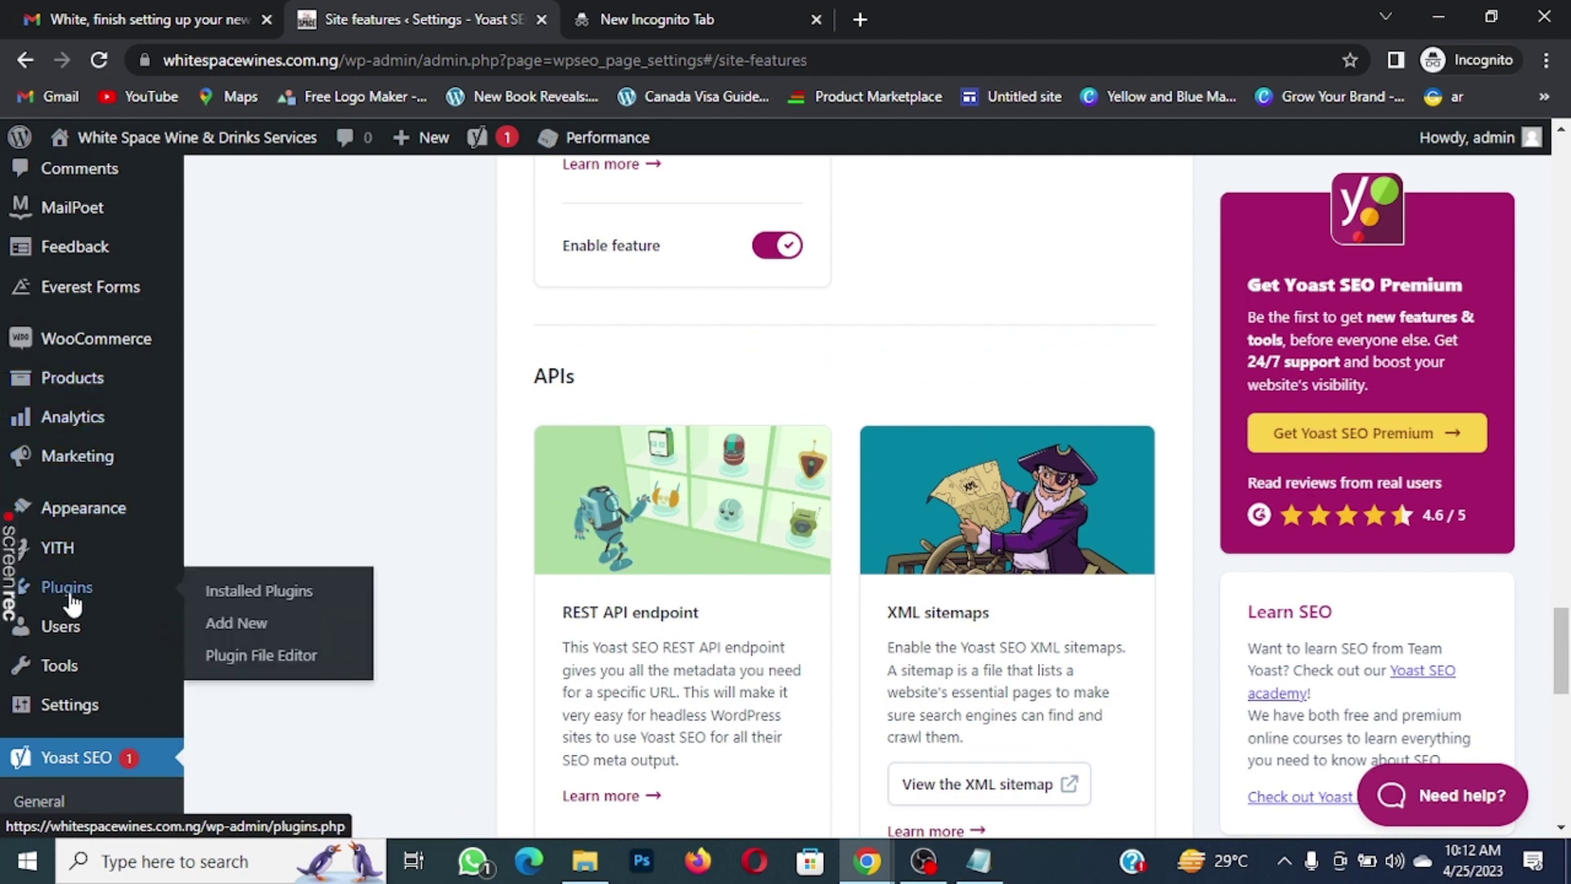
pyautogui.click(246, 622)
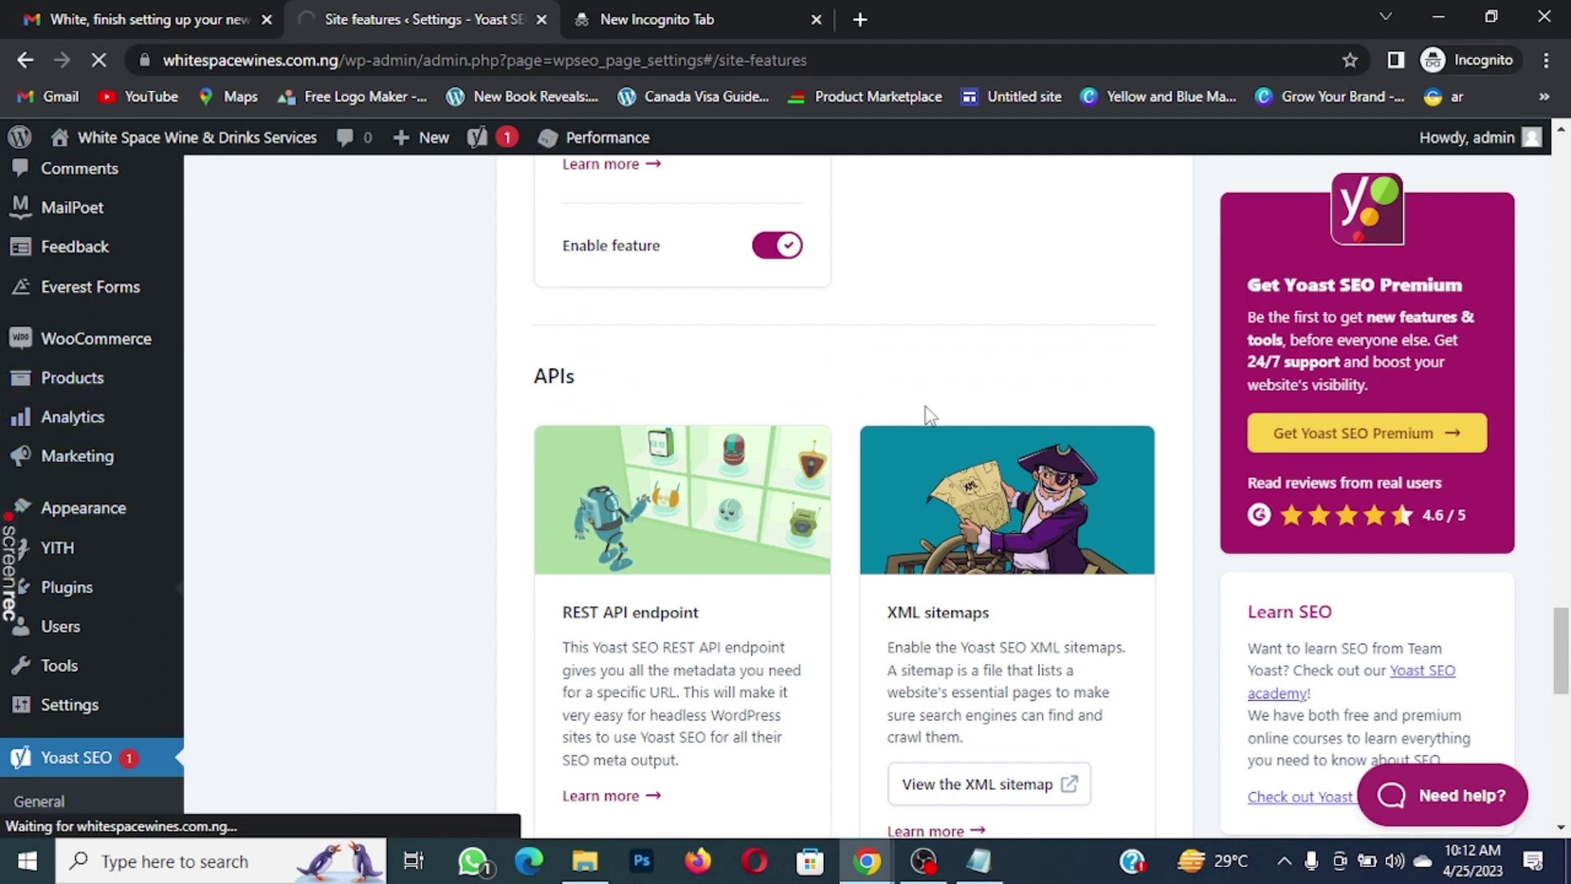
pyautogui.scroll(-5, 1093, 381)
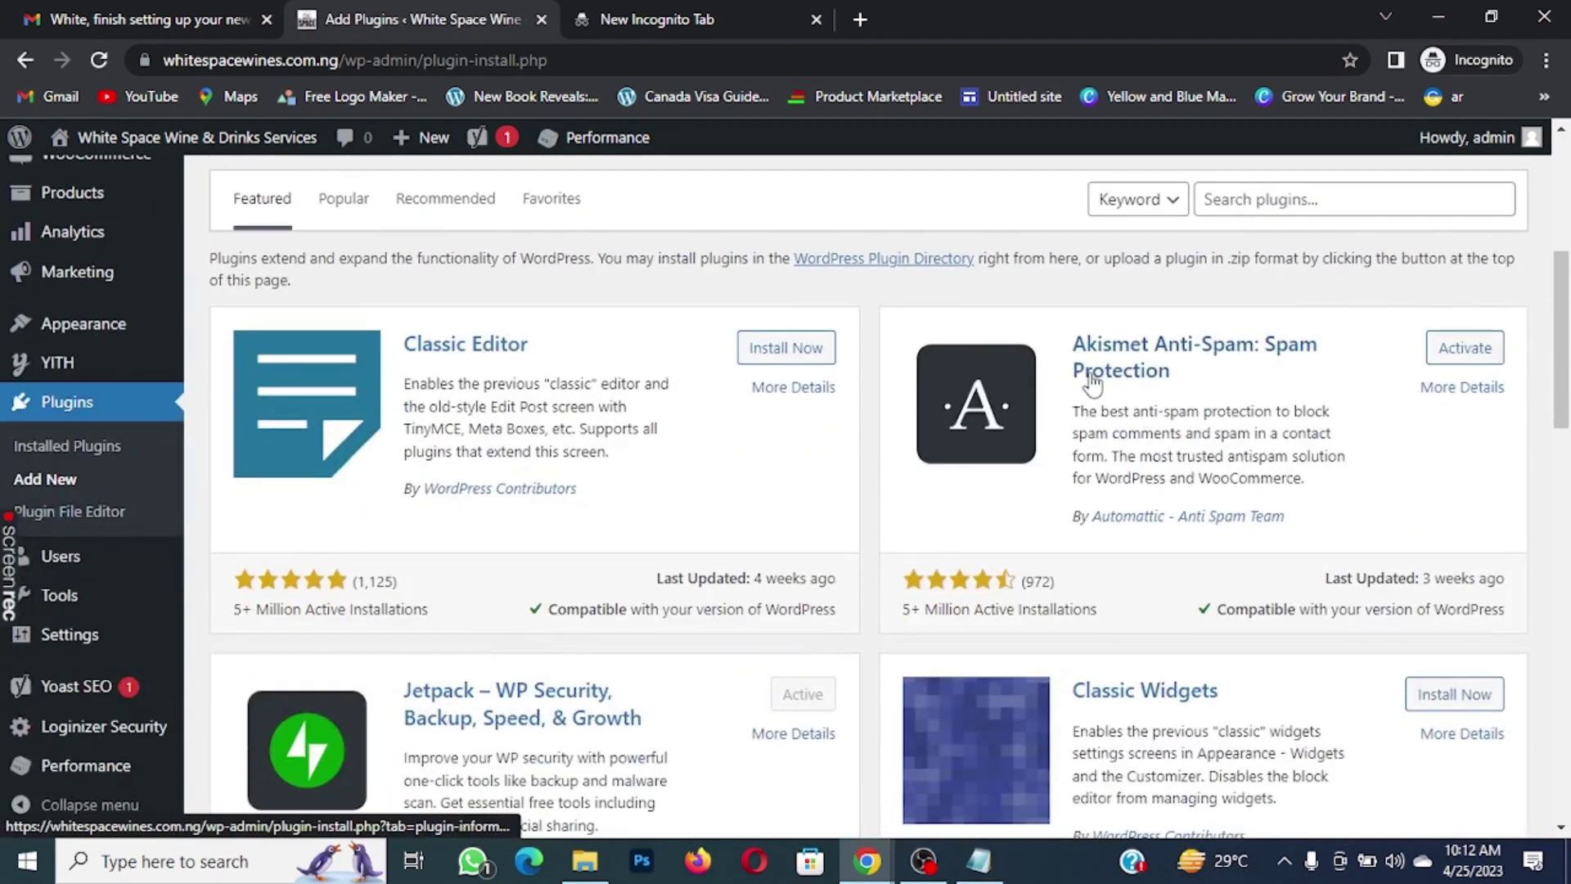
pyautogui.scroll(3, 1093, 380)
pyautogui.click(1306, 442)
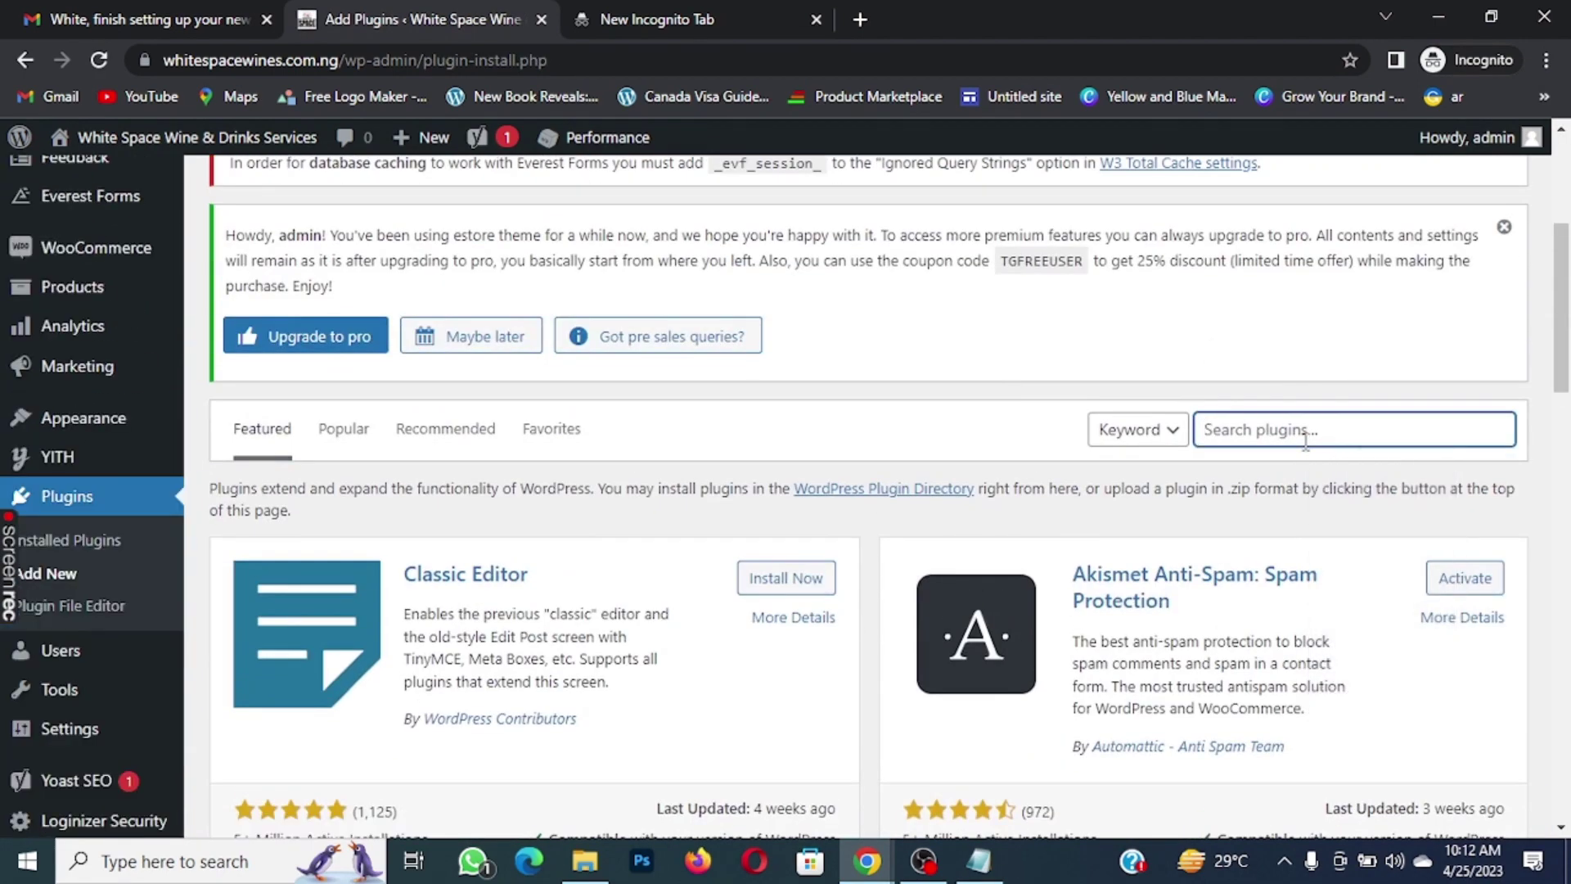
pyautogui.write('site')
pyautogui.write(' kin')
pyautogui.press('BackSpace')
pyautogui.write('t')
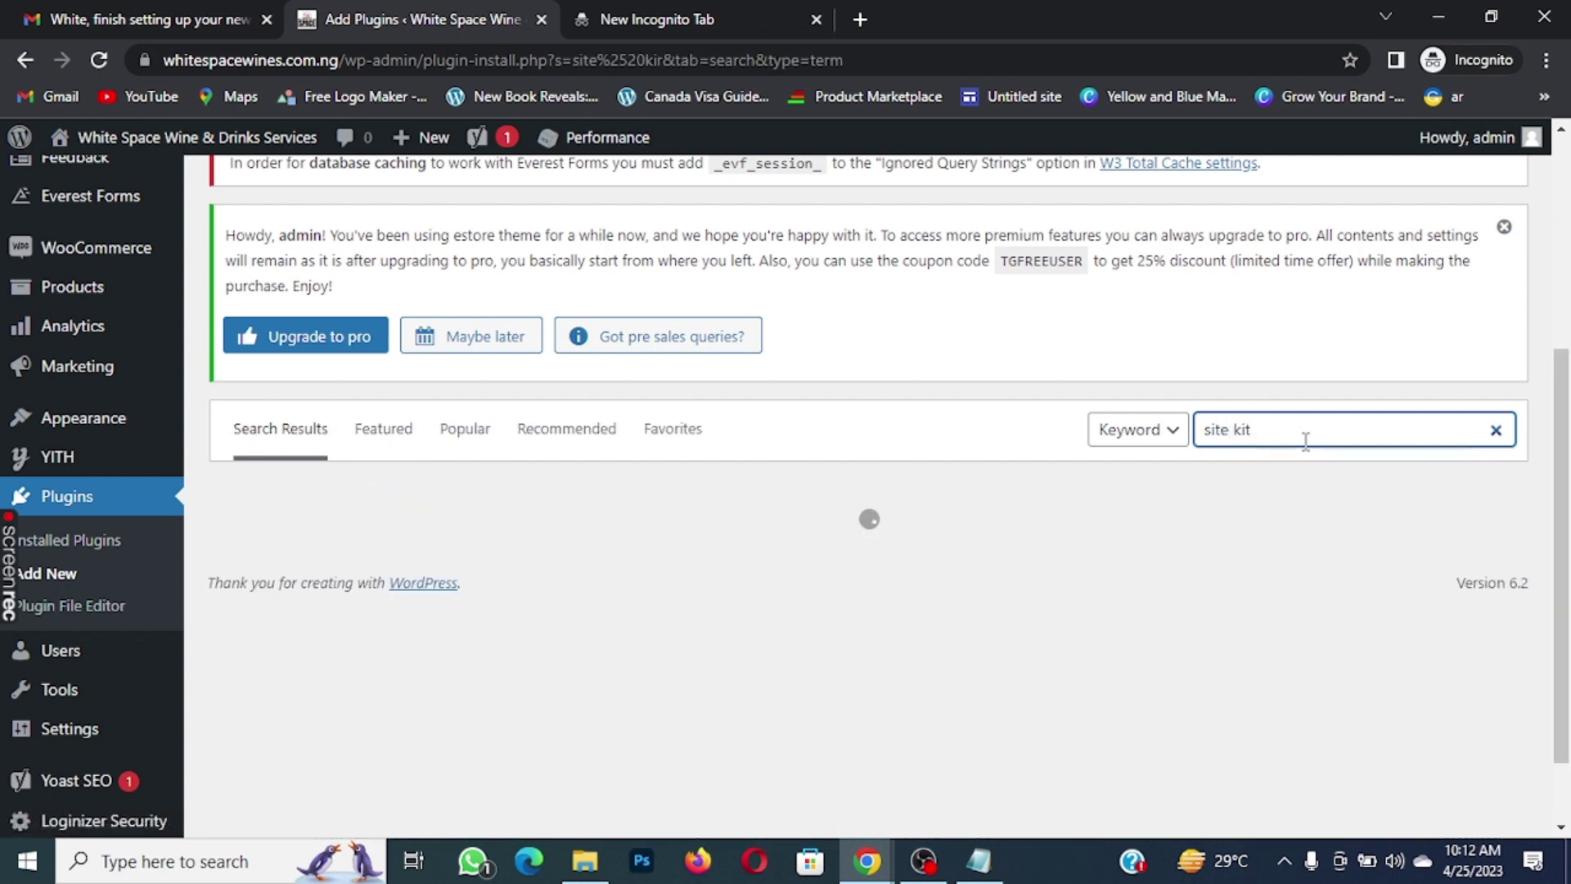
pyautogui.write(' google')
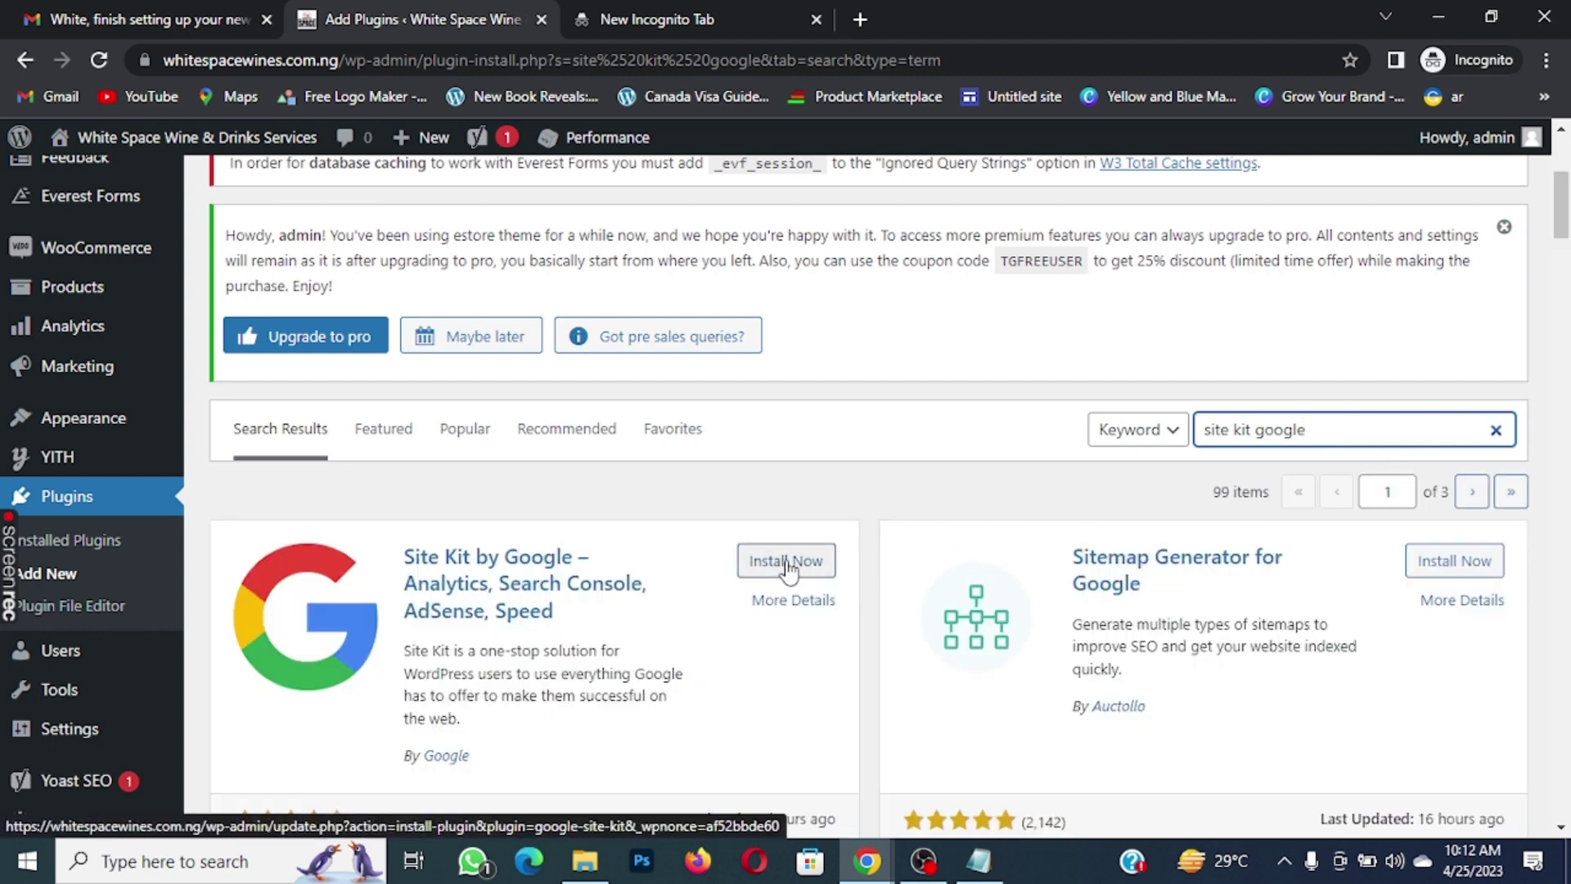
pyautogui.click(791, 572)
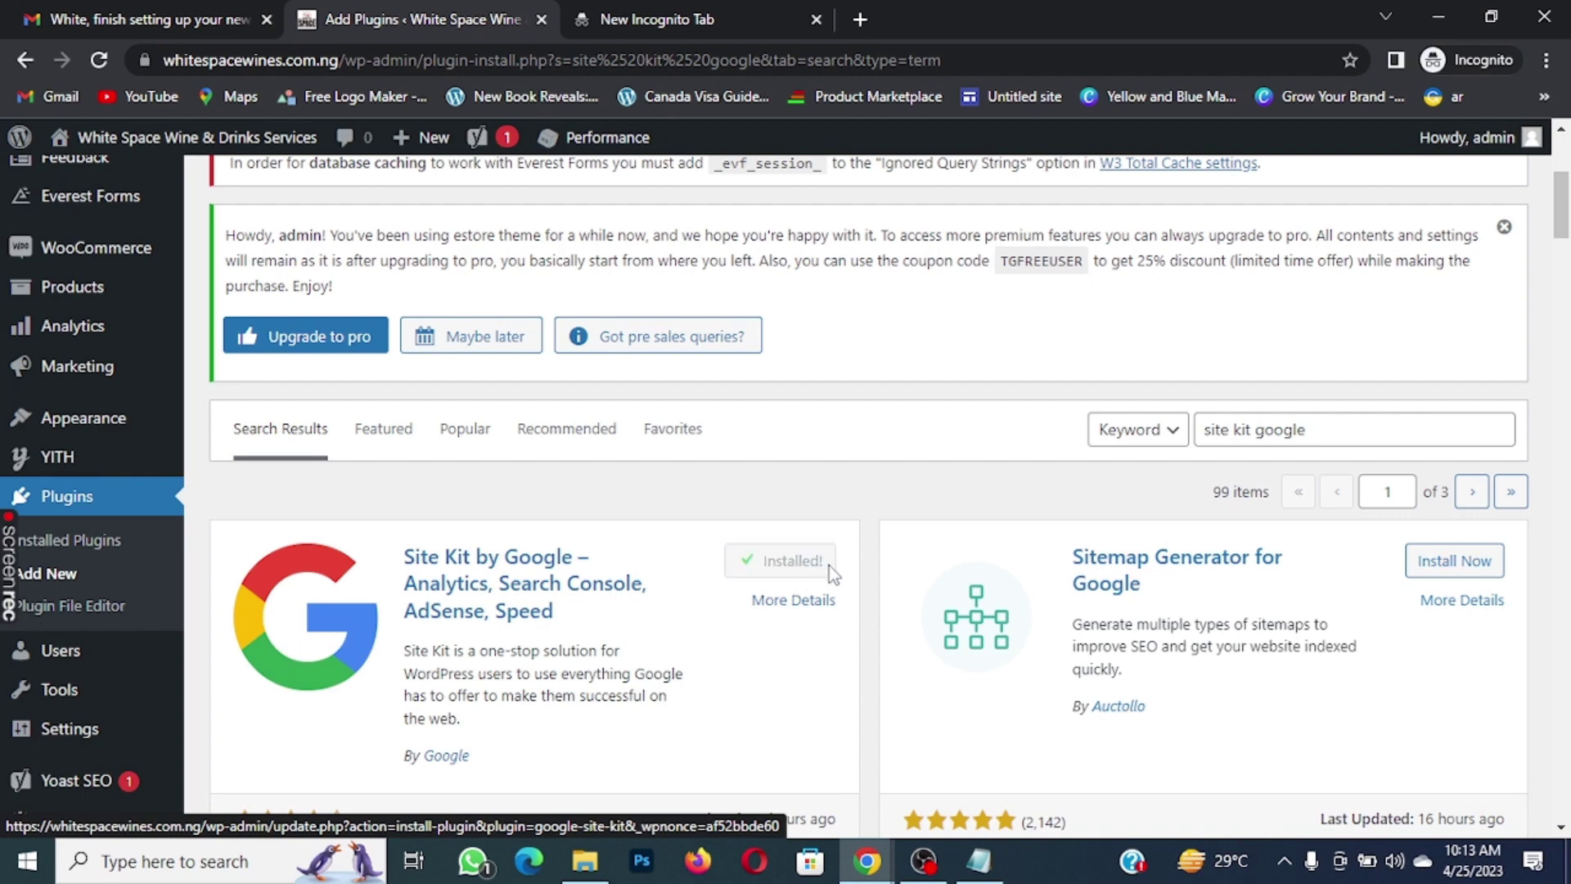
pyautogui.click(800, 568)
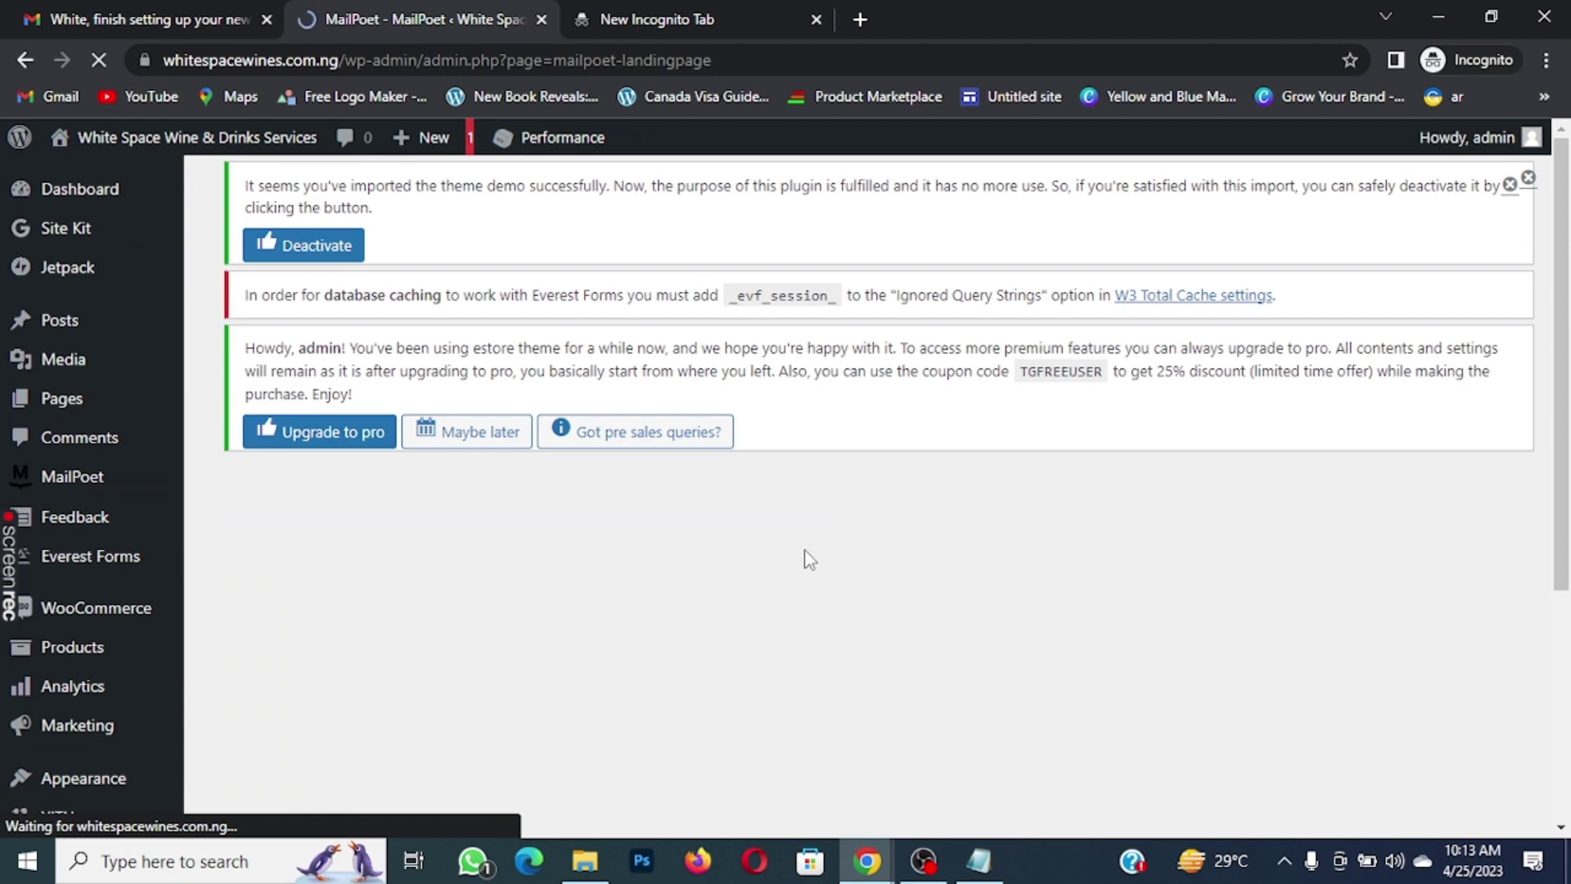
# Scroll through the MailPoet landing page and its getting-started questions
pyautogui.scroll(-4, 814, 551)
pyautogui.scroll(-10, 814, 542)
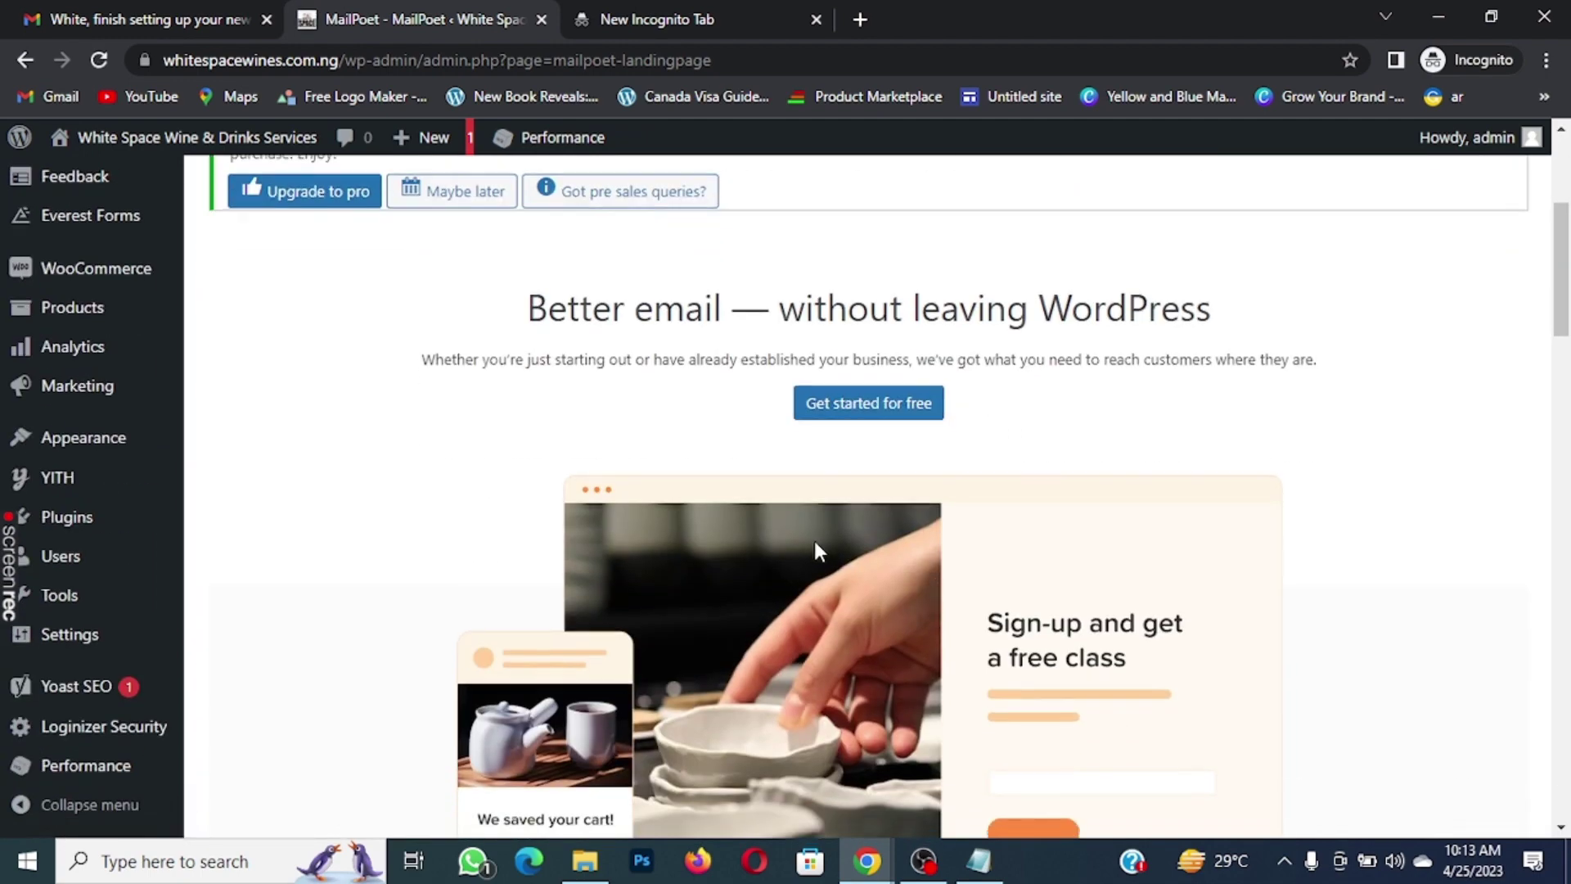
pyautogui.scroll(-15, 818, 550)
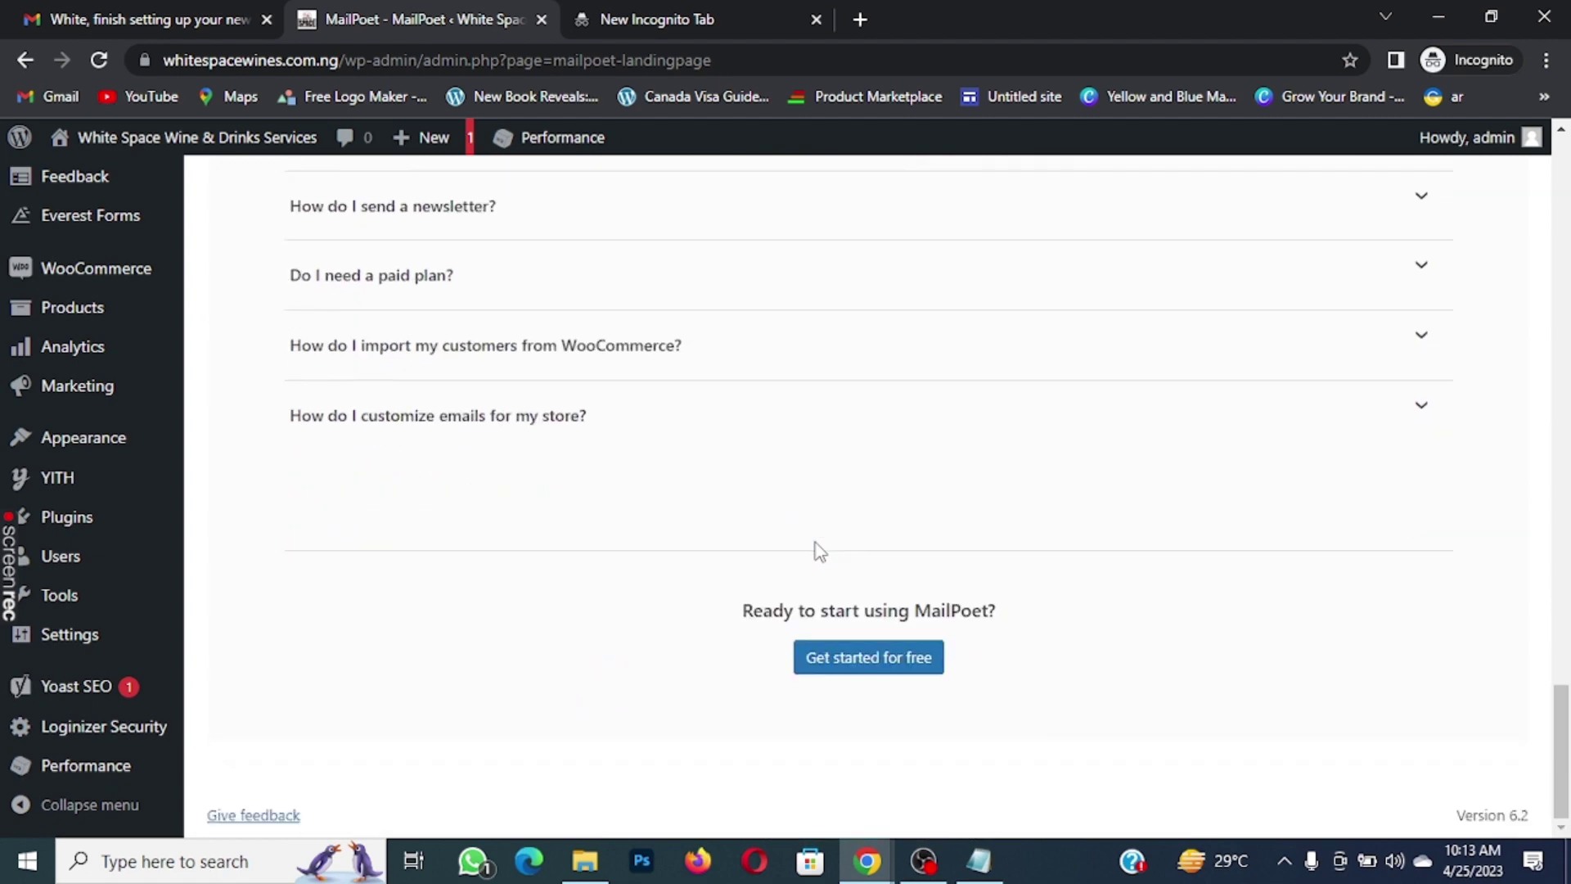
pyautogui.scroll(20, 819, 550)
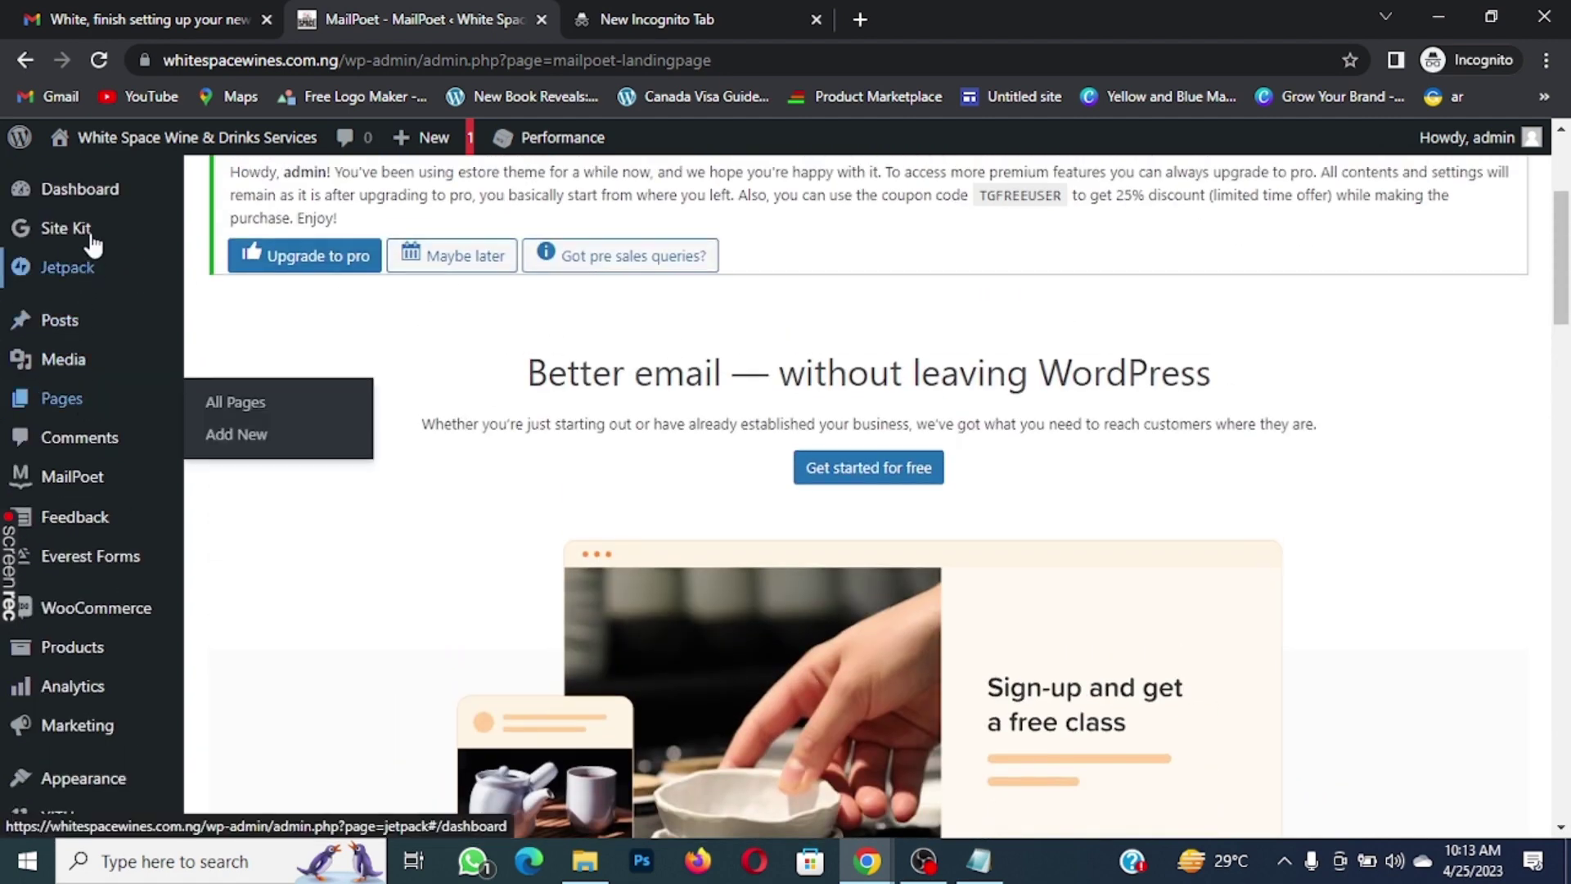
# Open the Dashboard entry under the Site Kit admin menu
pyautogui.moveTo(81, 236)
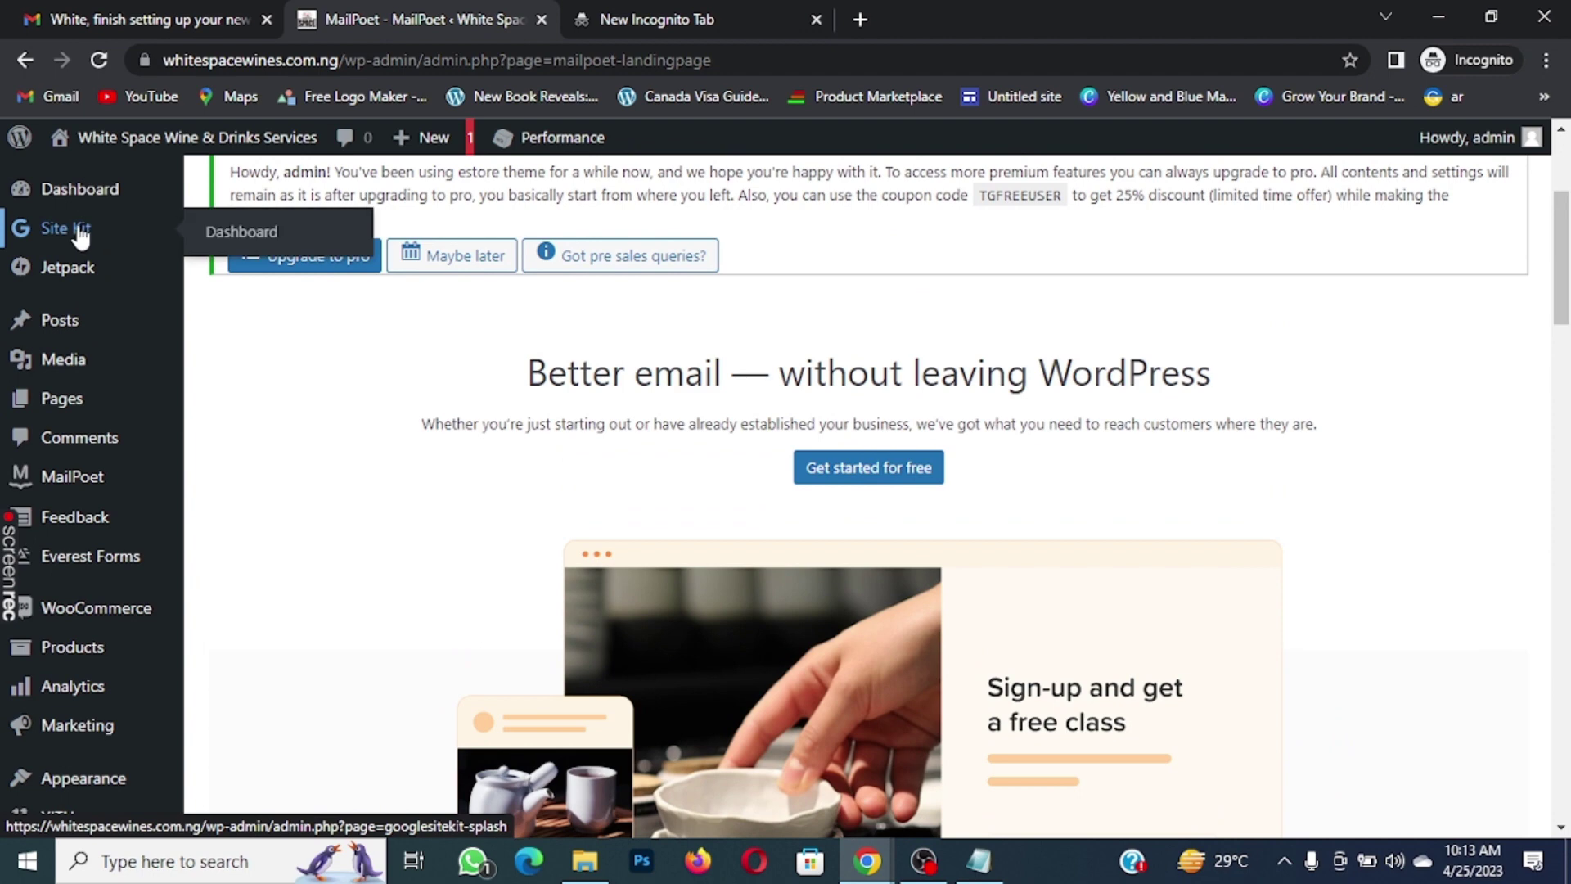
pyautogui.click(242, 232)
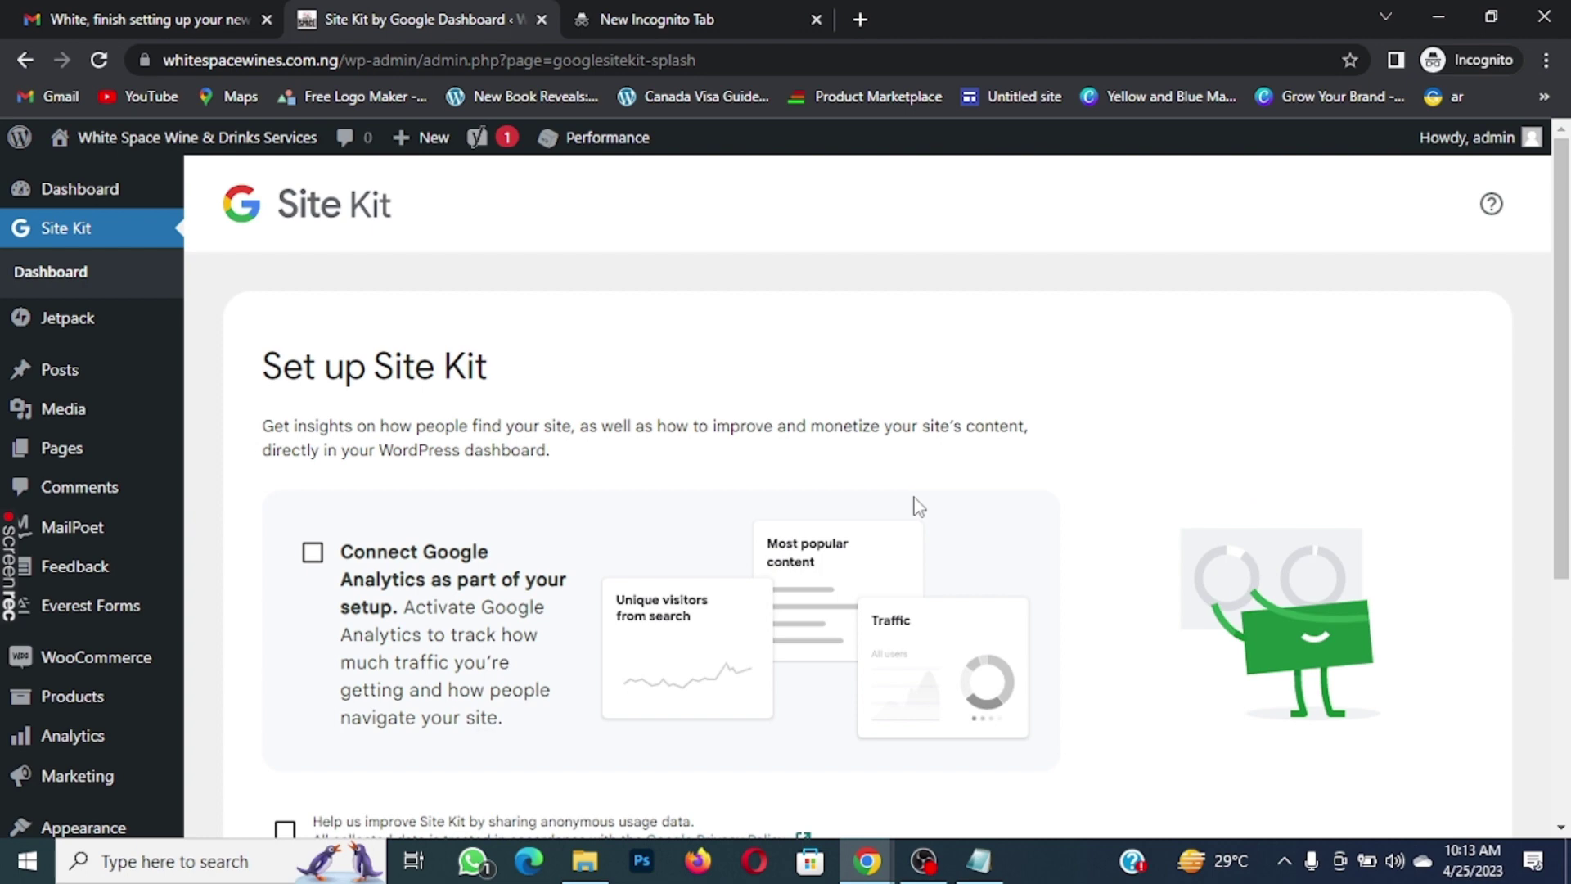
# Opt into connecting Google Analytics on the Set up Site Kit page and begin Google sign-in
pyautogui.scroll(-4, 922, 499)
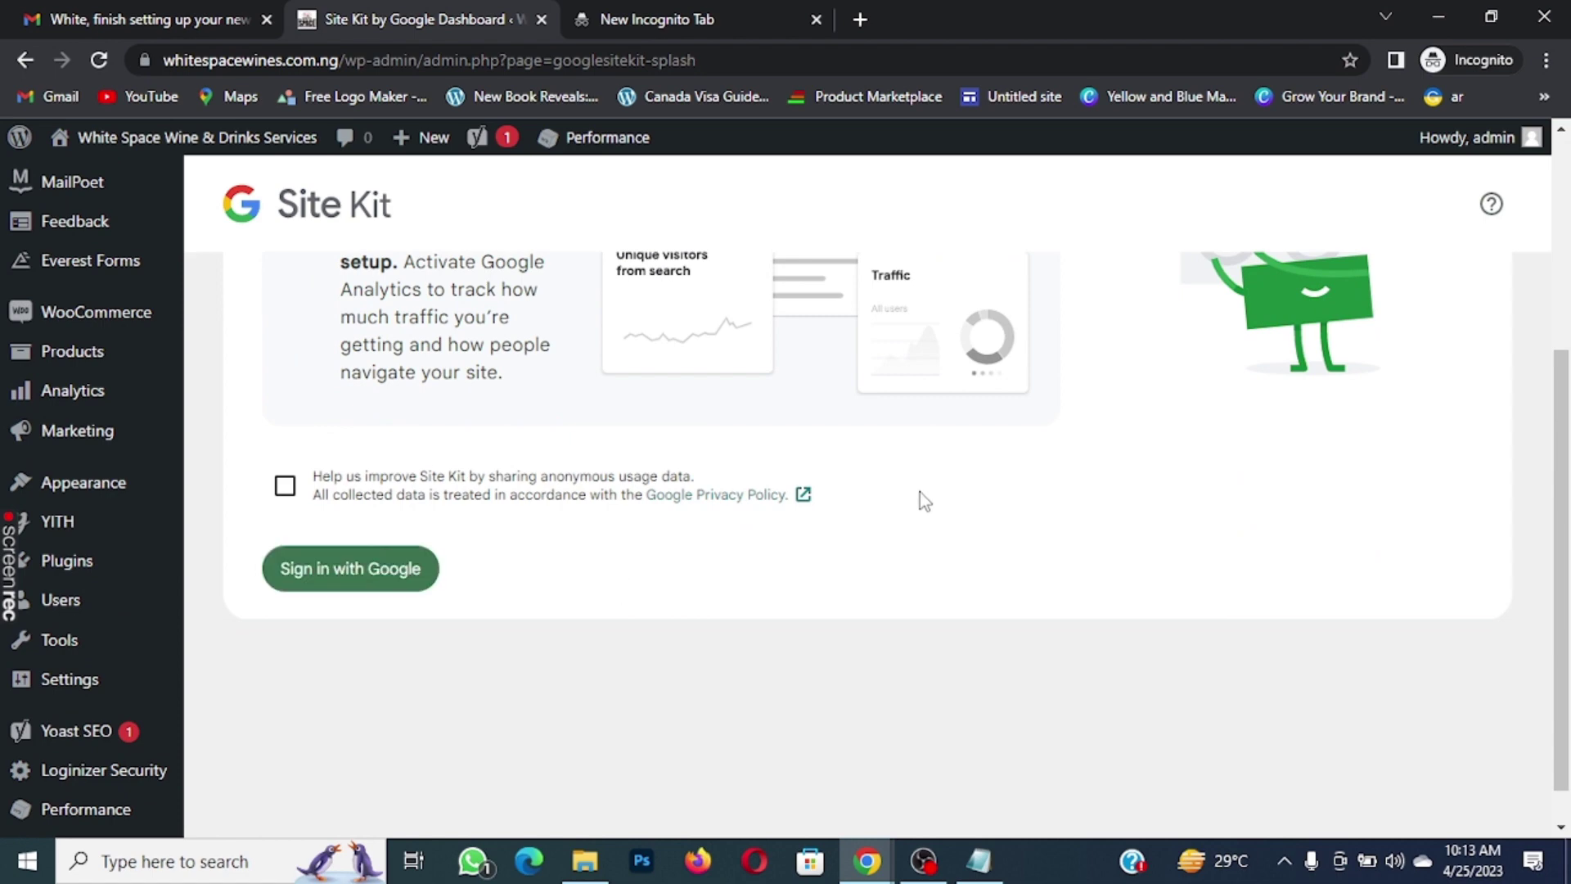
pyautogui.scroll(3, 448, 525)
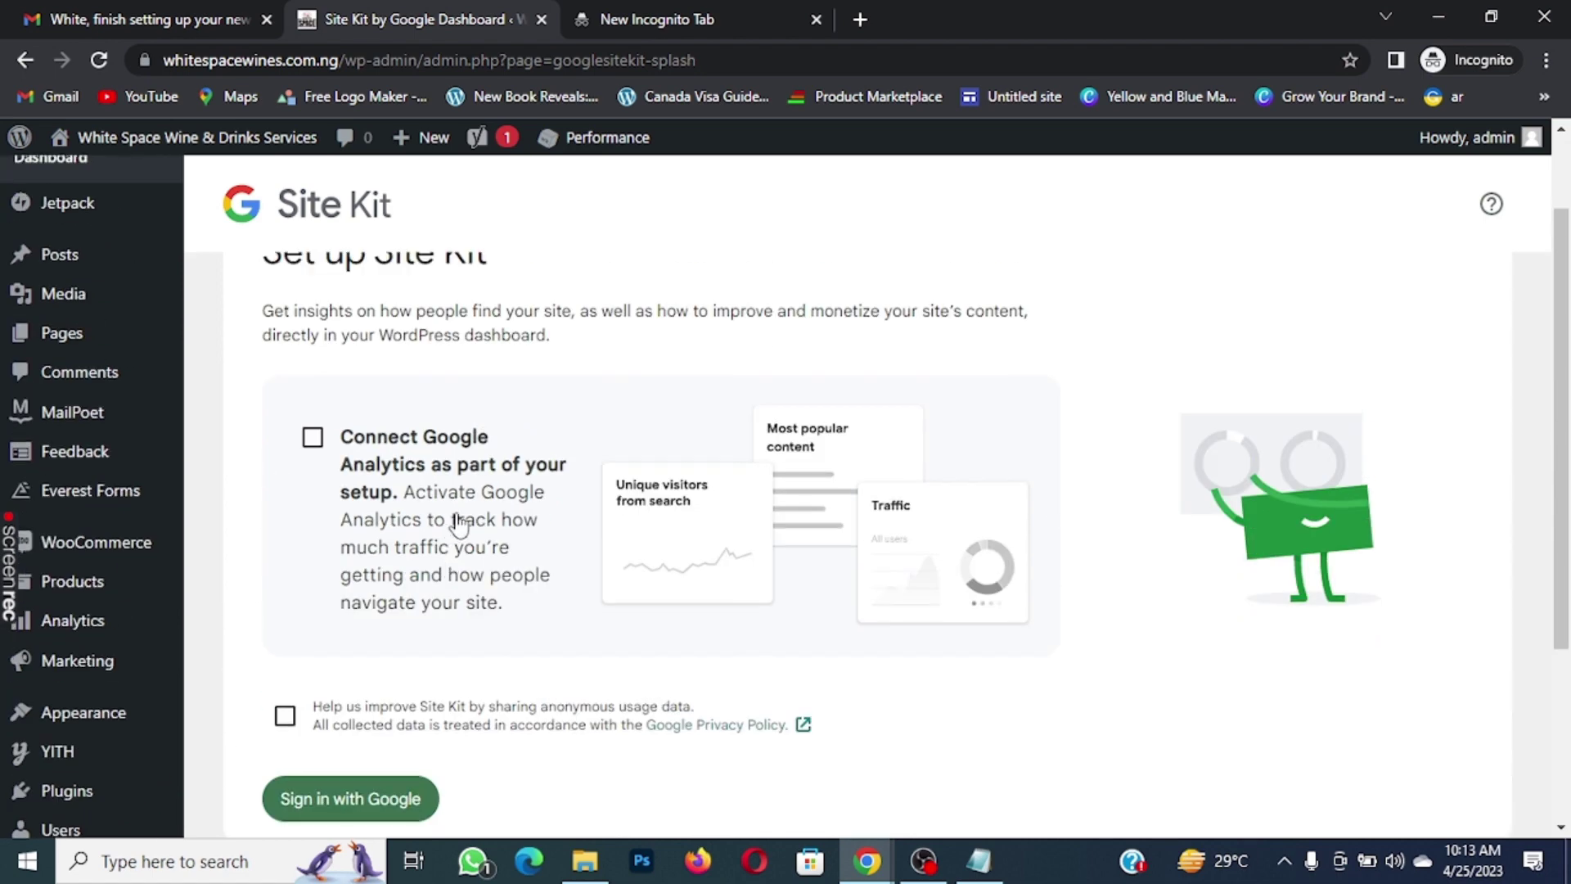
pyautogui.click(342, 445)
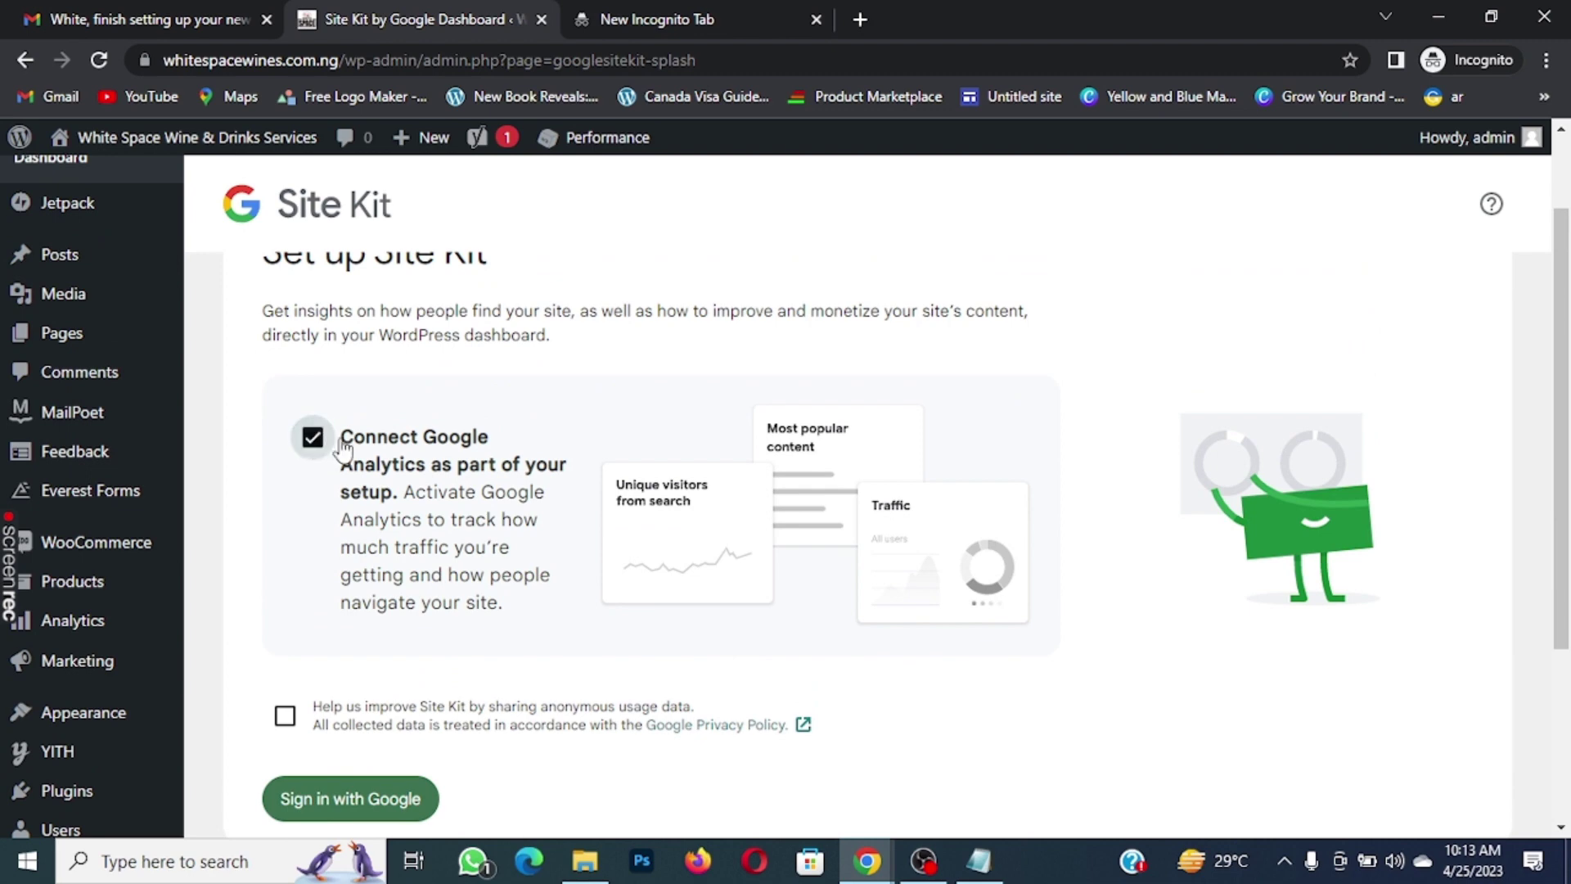
pyautogui.scroll(1, 410, 491)
pyautogui.scroll(-4, 410, 491)
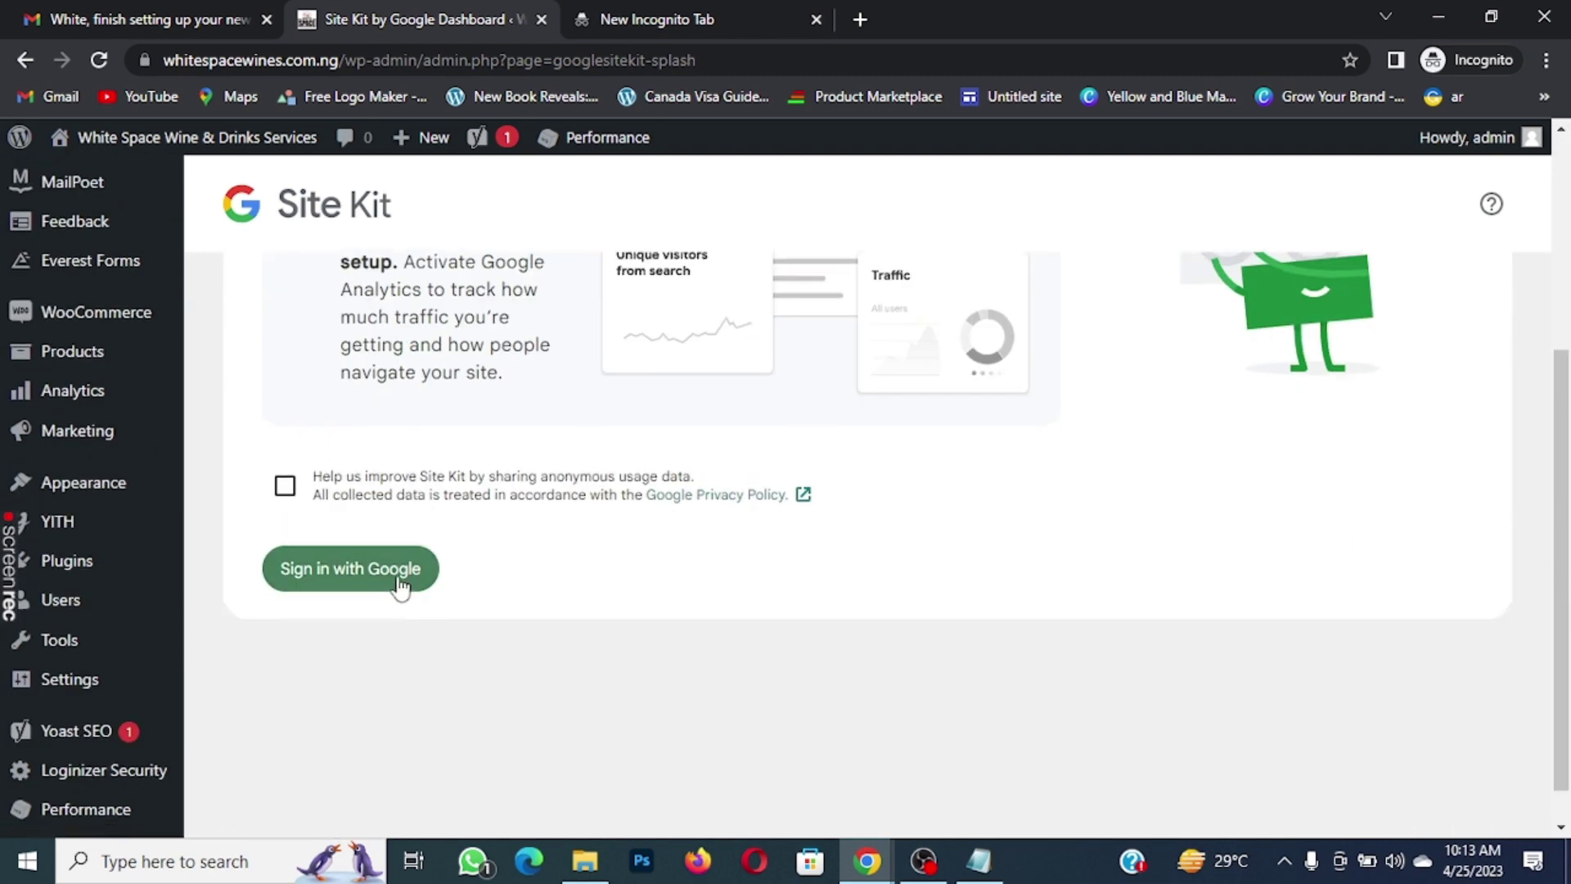
pyautogui.click(396, 573)
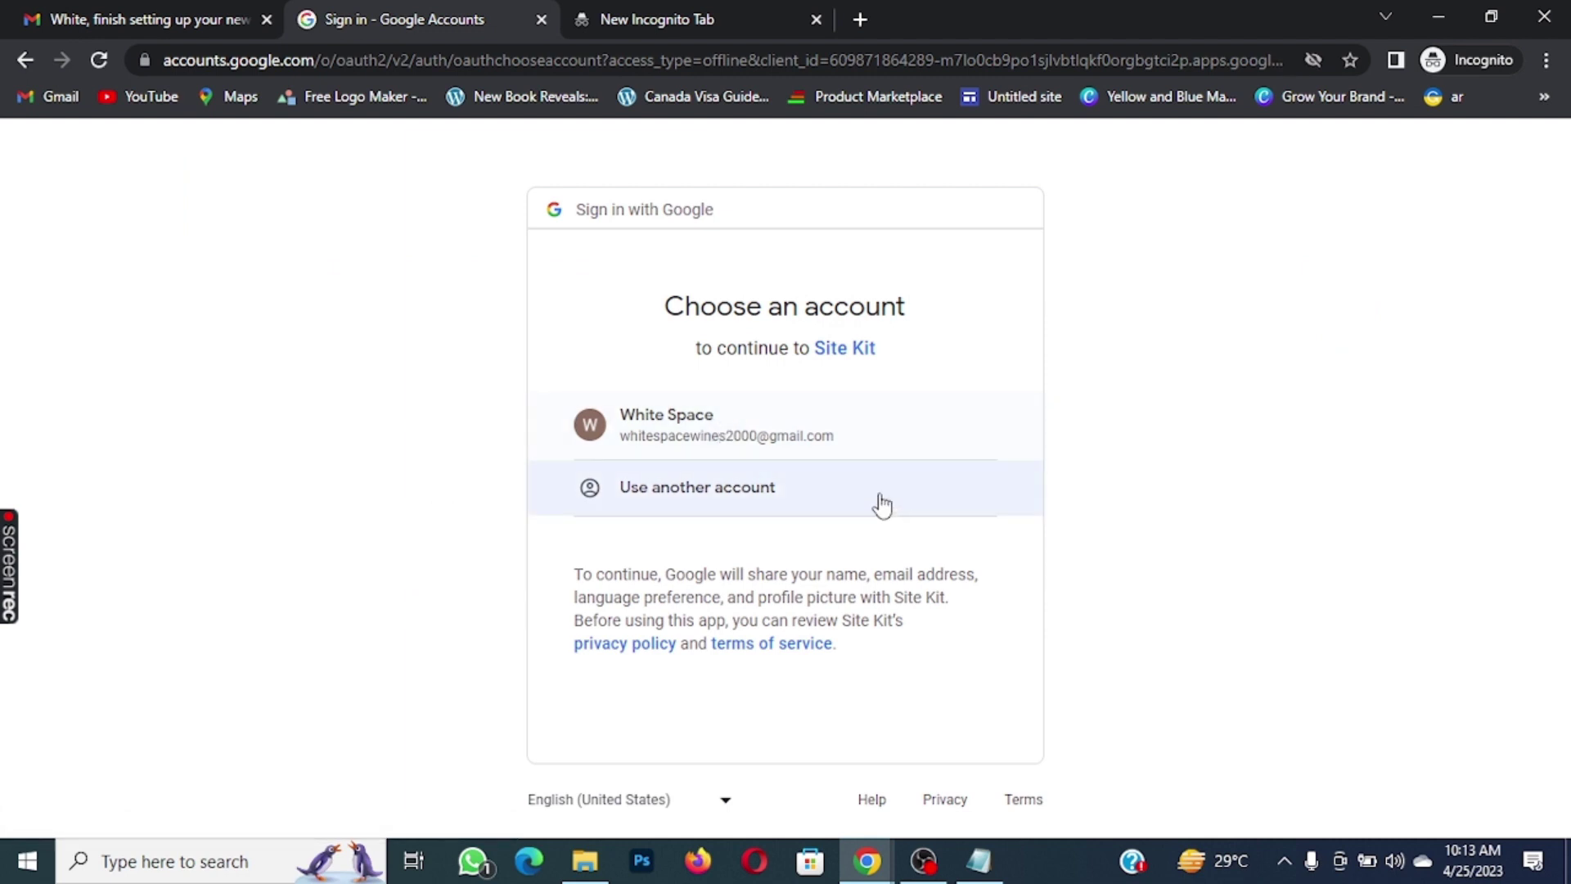
# Choose the site's Google account and grant Analytics, Search Console and site-list permissions
pyautogui.click(845, 436)
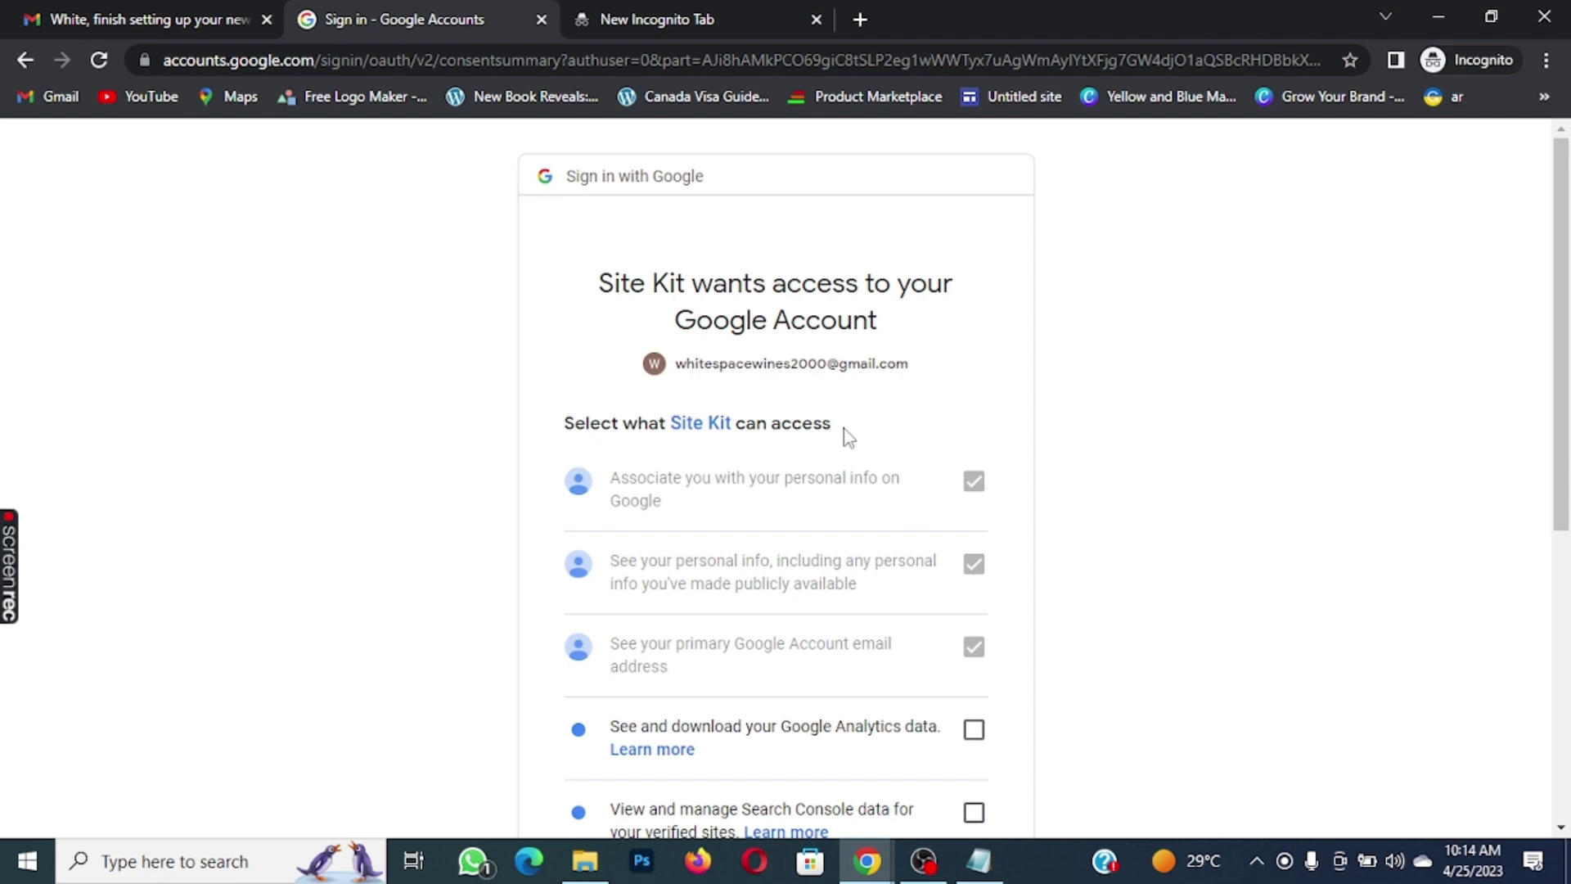
pyautogui.scroll(-4, 962, 391)
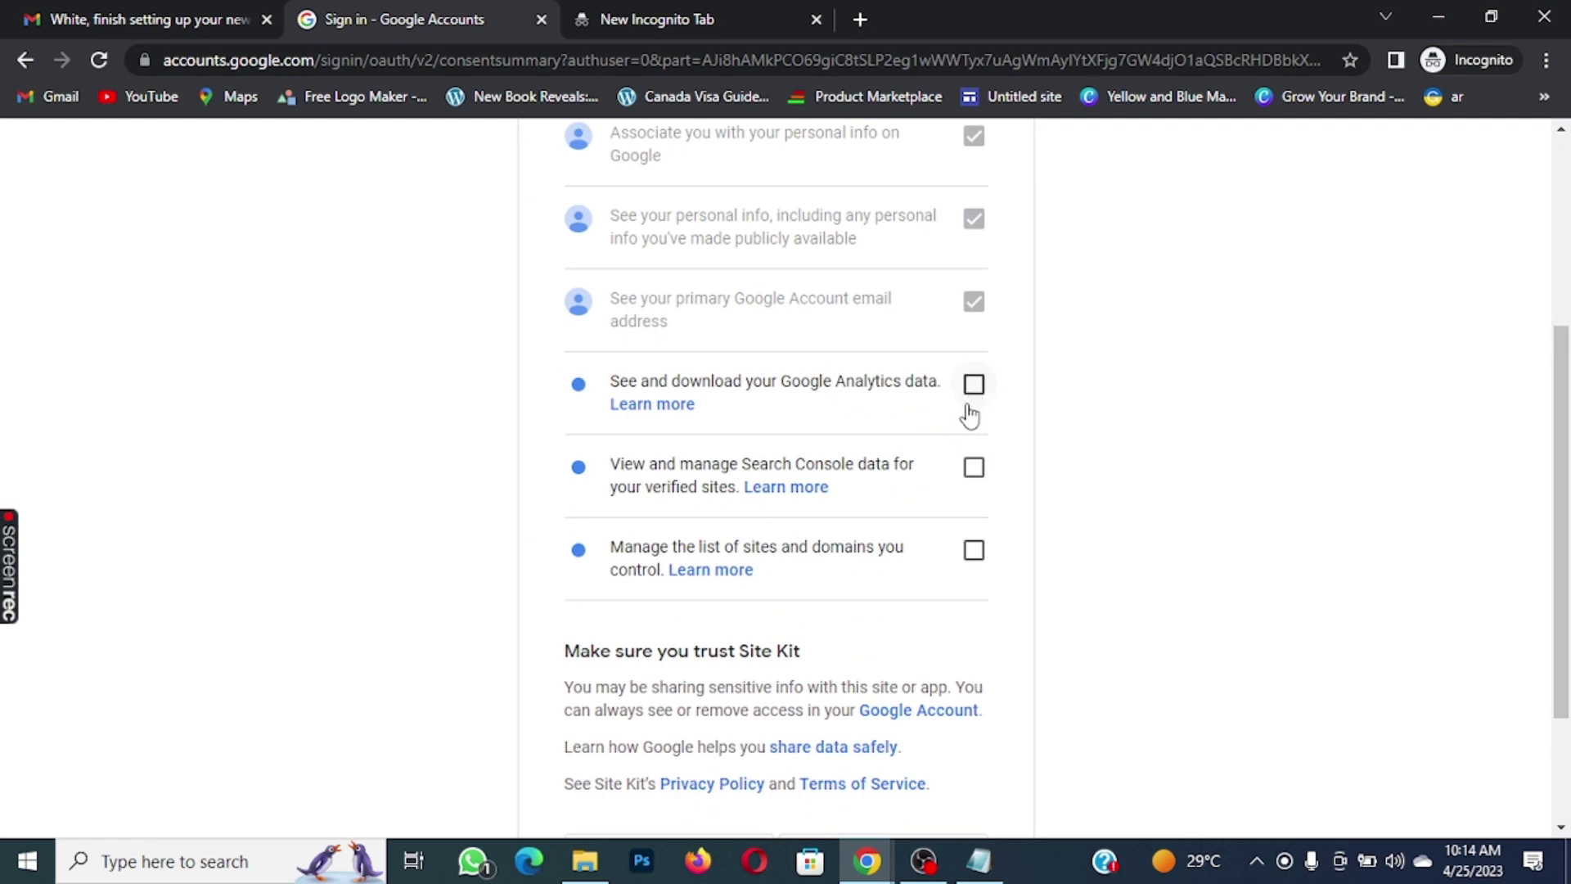
pyautogui.click(974, 388)
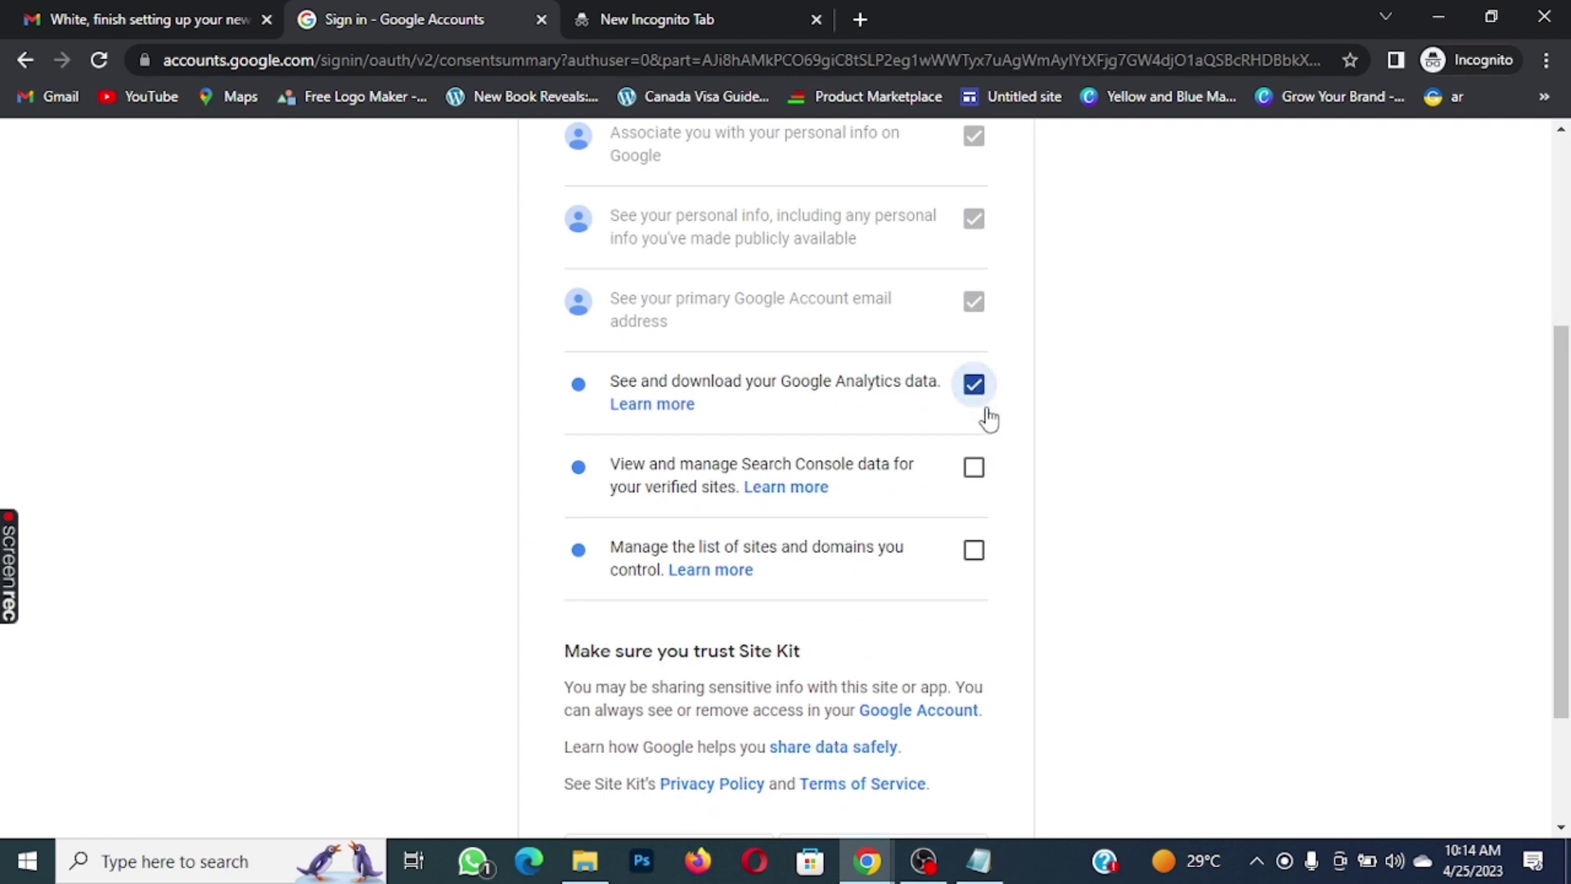
pyautogui.click(974, 468)
pyautogui.click(974, 550)
pyautogui.scroll(-2, 974, 550)
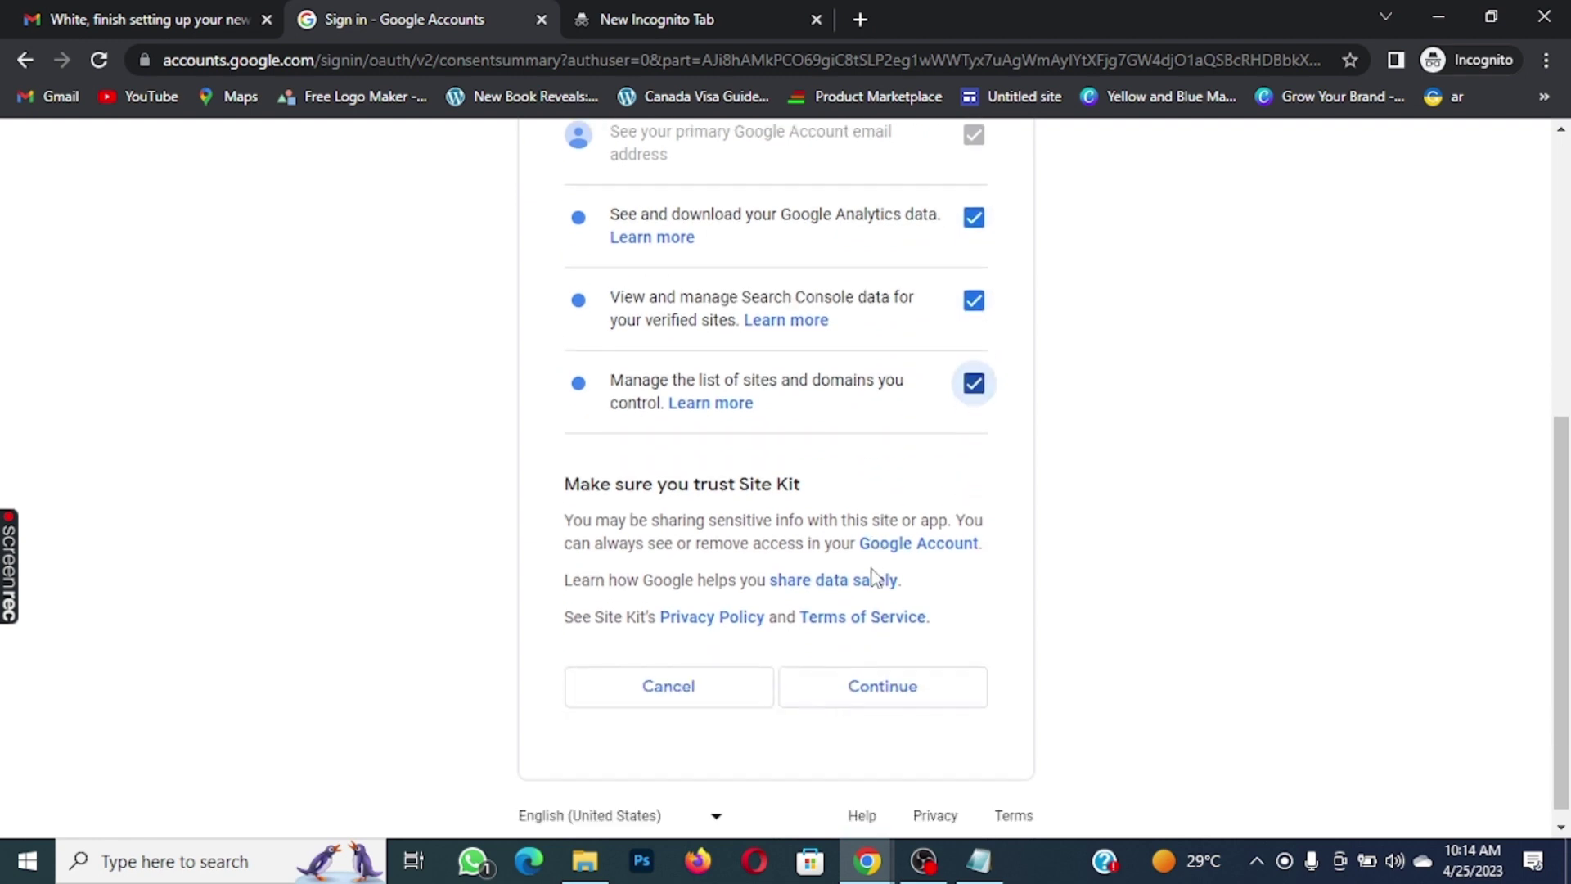
pyautogui.click(898, 678)
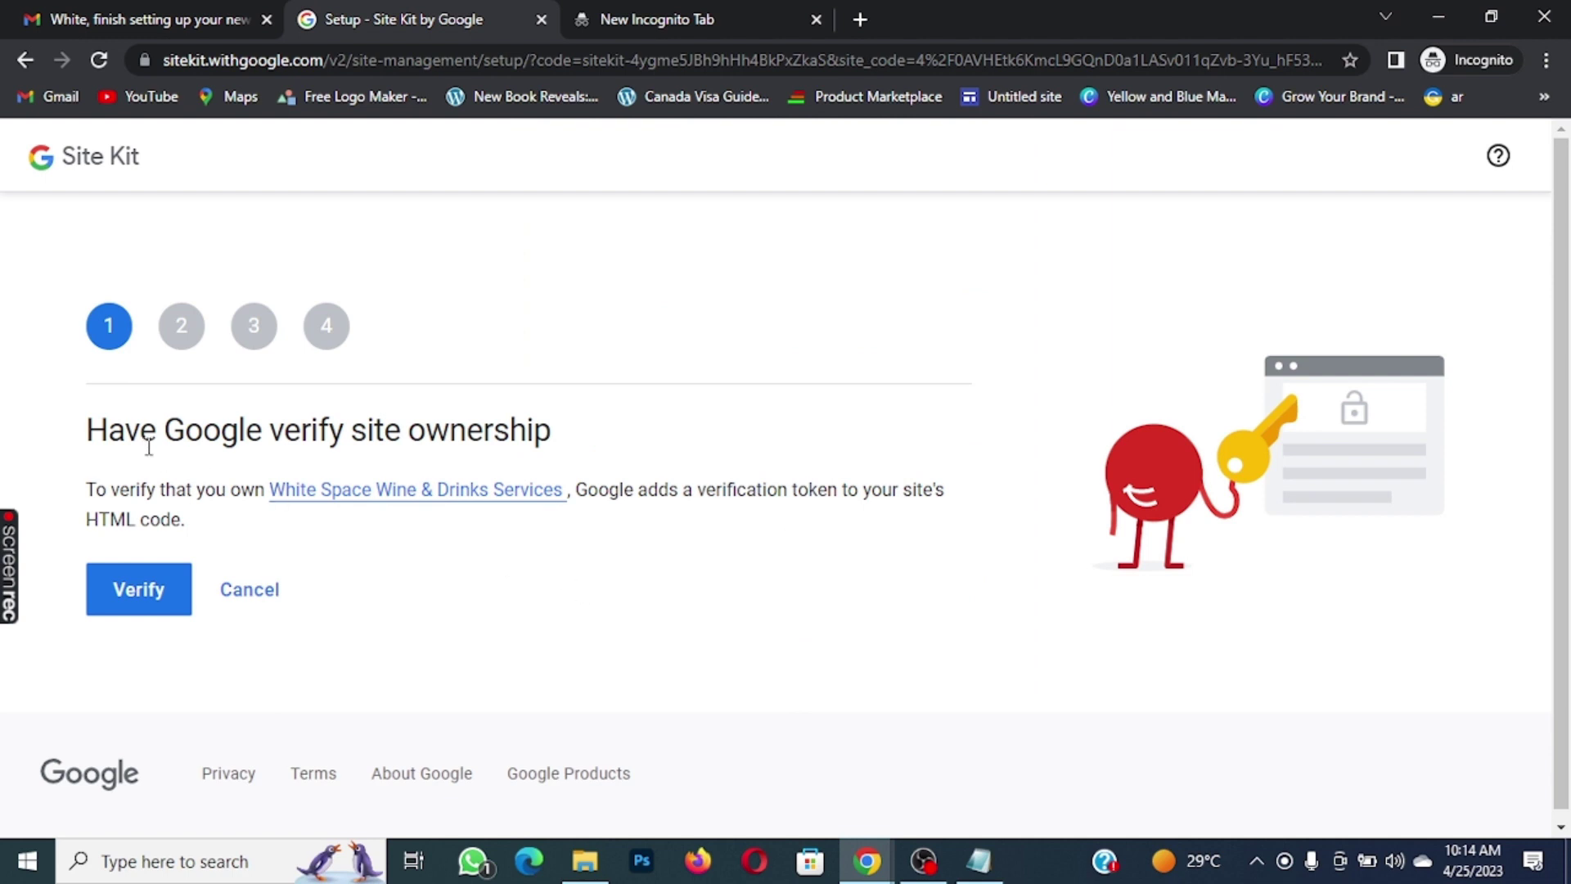
# Verify site ownership, allow dashboard metrics, add the site to Search Console, then proceed to Analytics
pyautogui.click(137, 575)
pyautogui.click(151, 600)
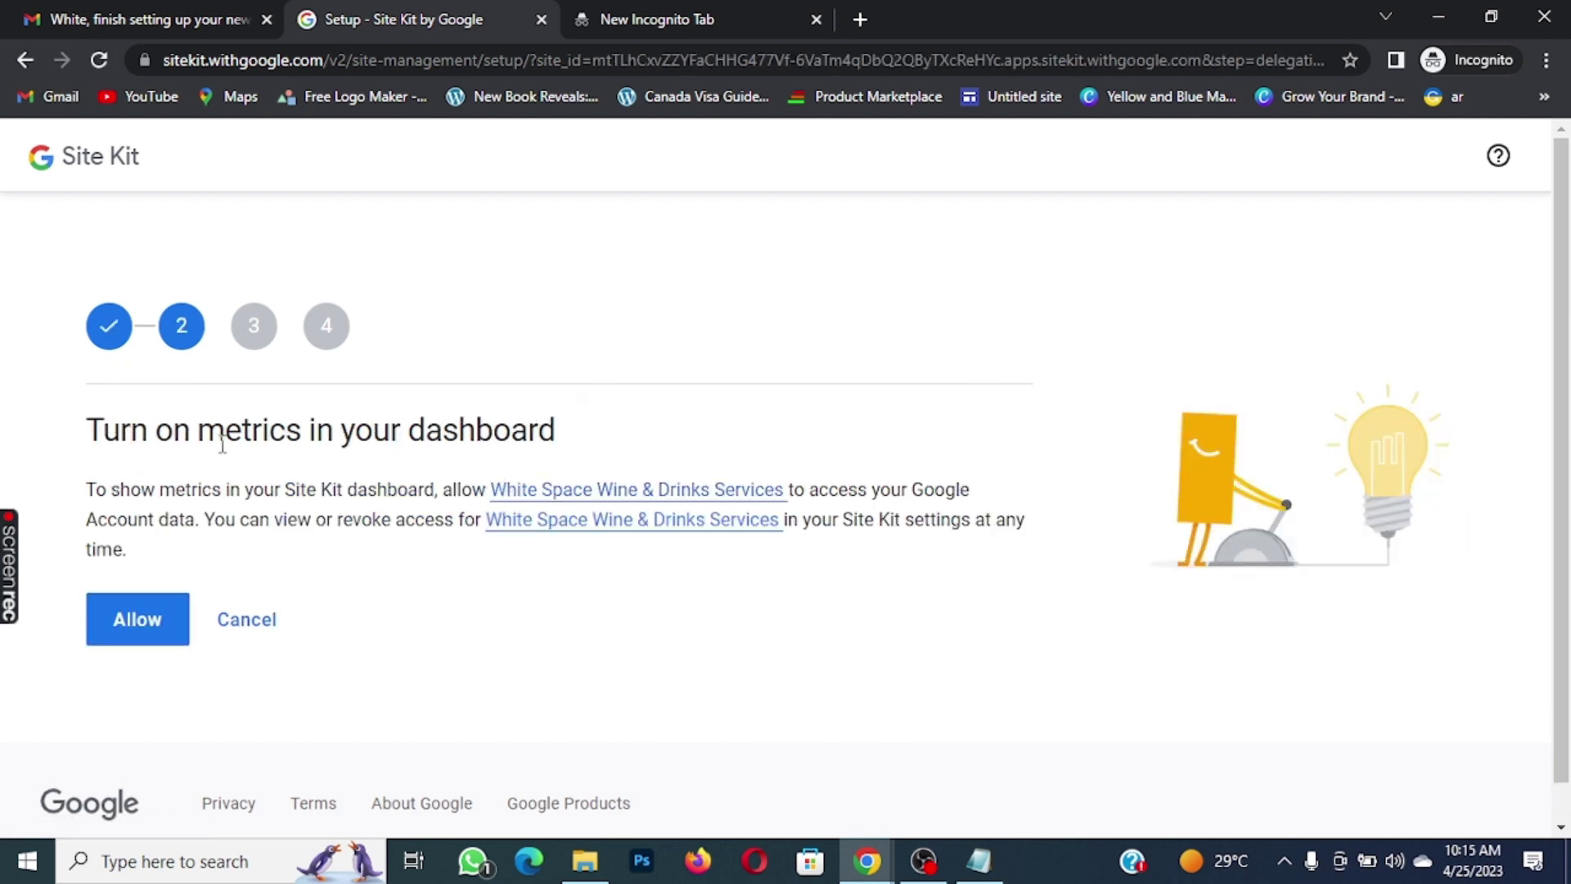
pyautogui.click(125, 615)
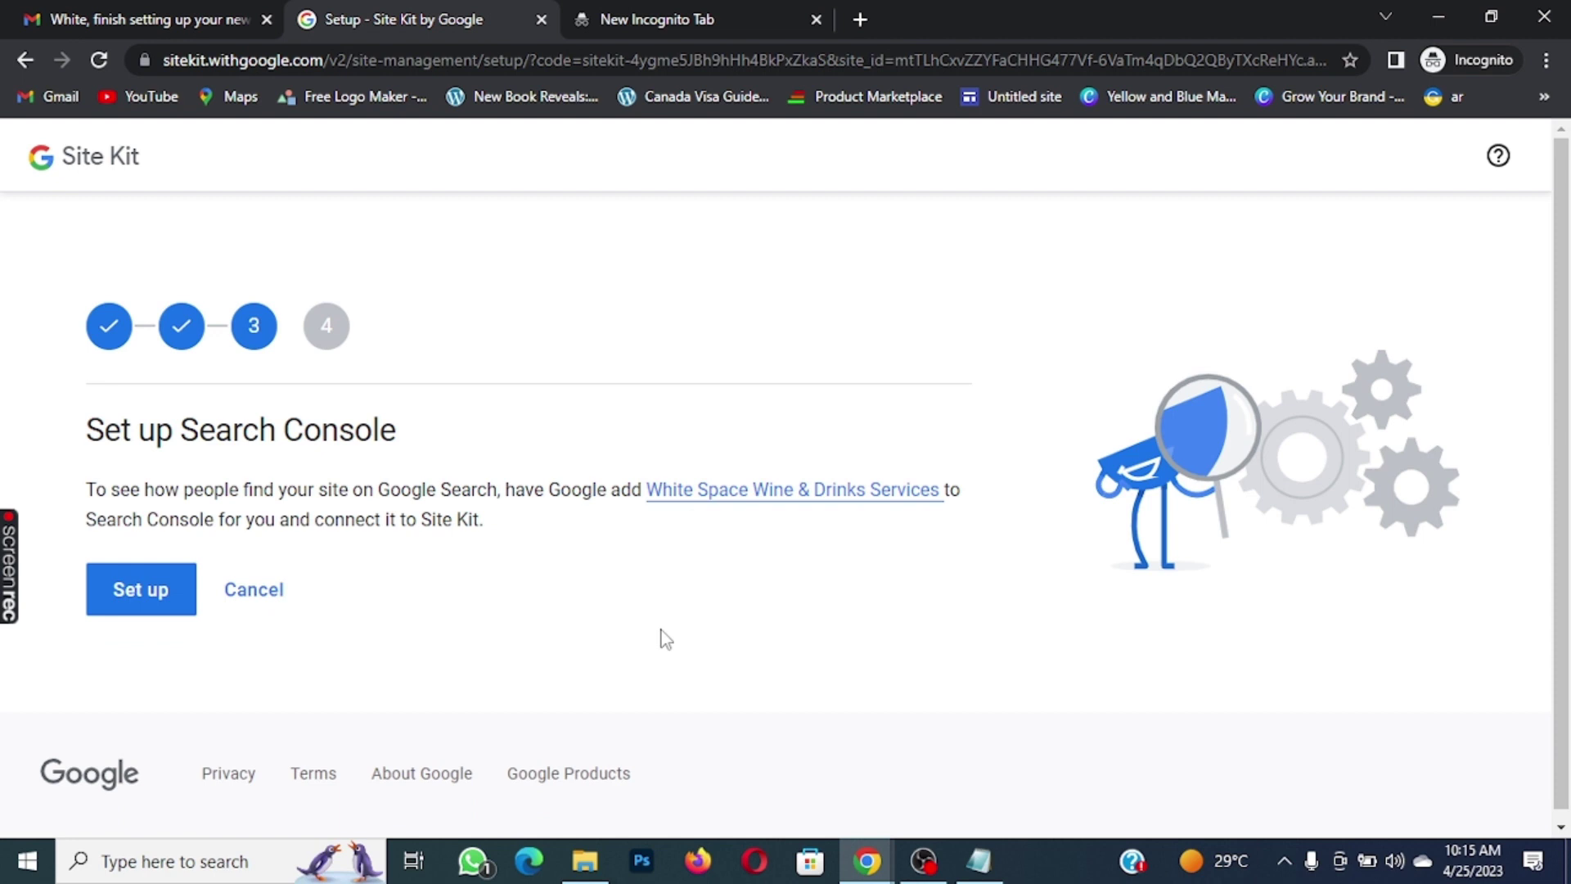
pyautogui.click(154, 596)
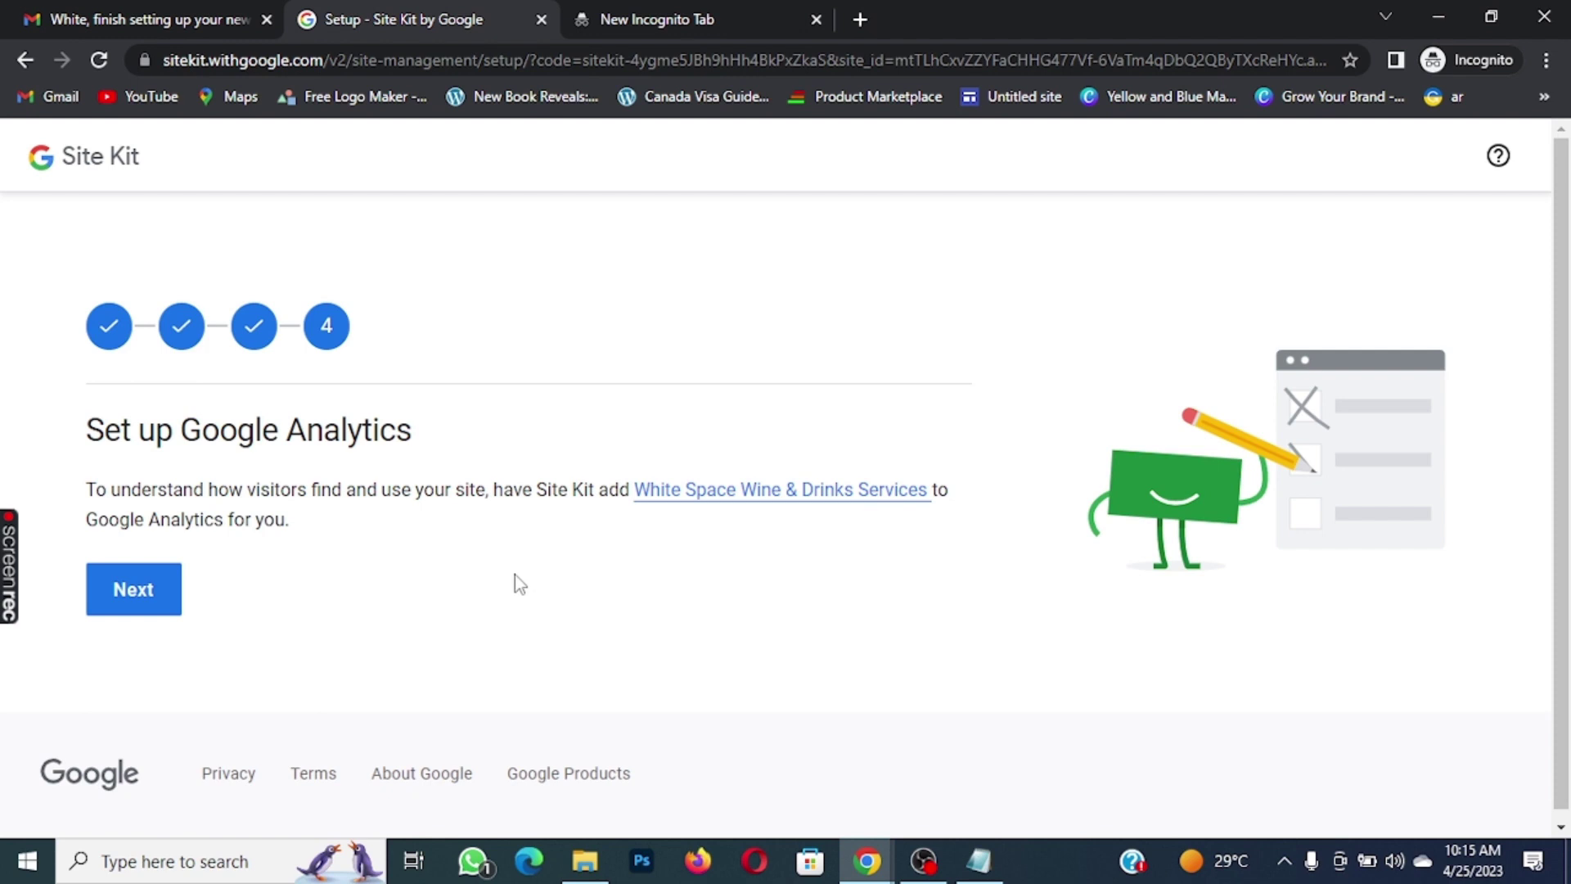
pyautogui.click(131, 597)
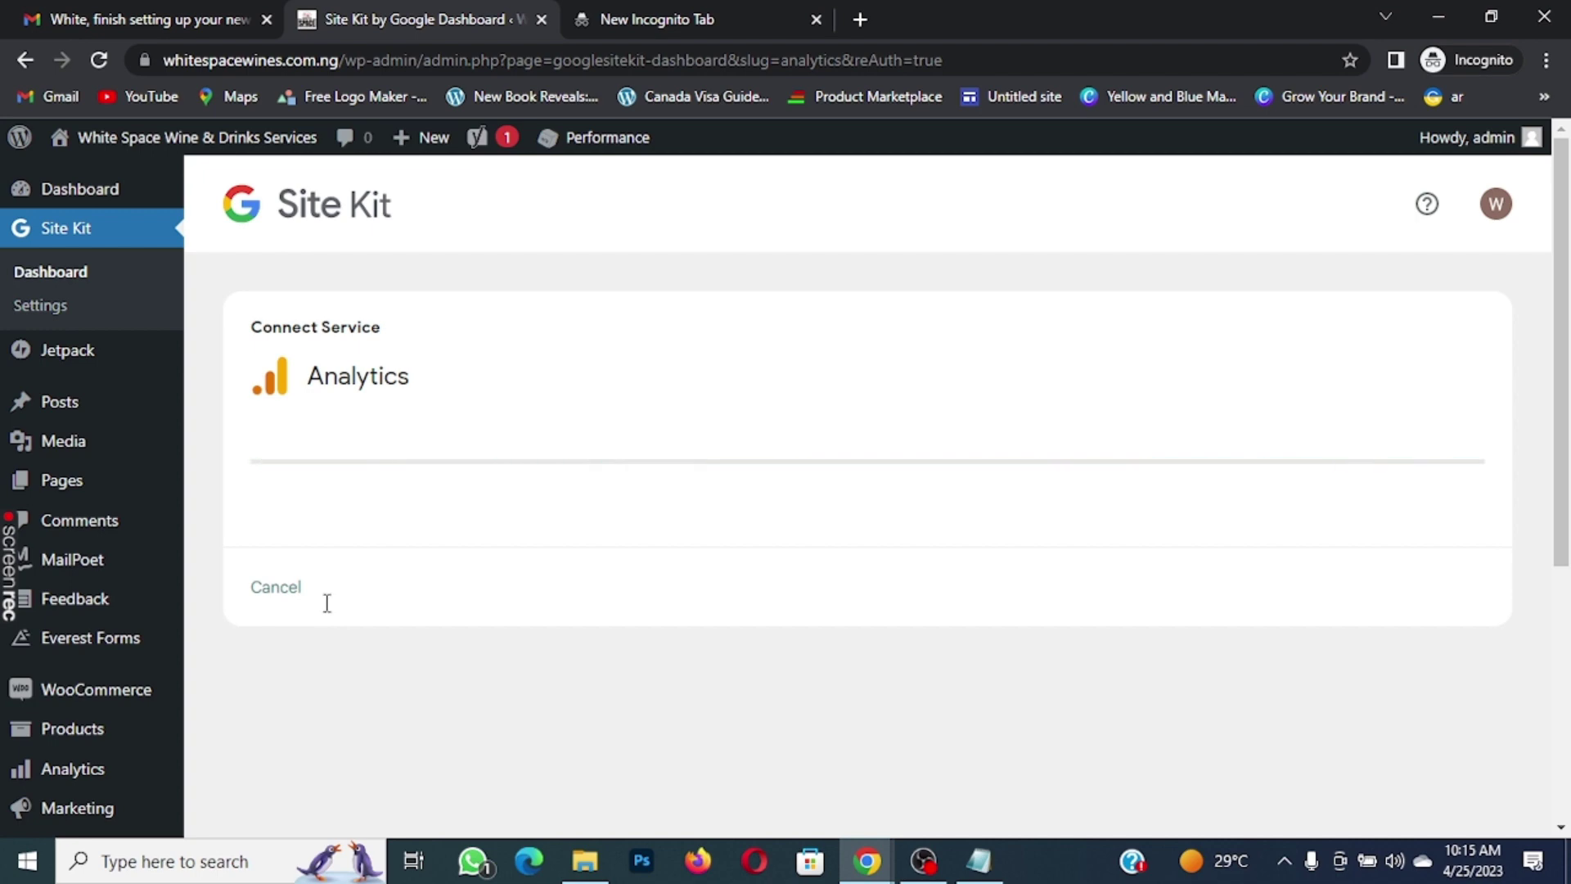
# Set the new Analytics account's country to Nigeria (Nigeria Time) and submit Create Account
pyautogui.scroll(-4, 327, 603)
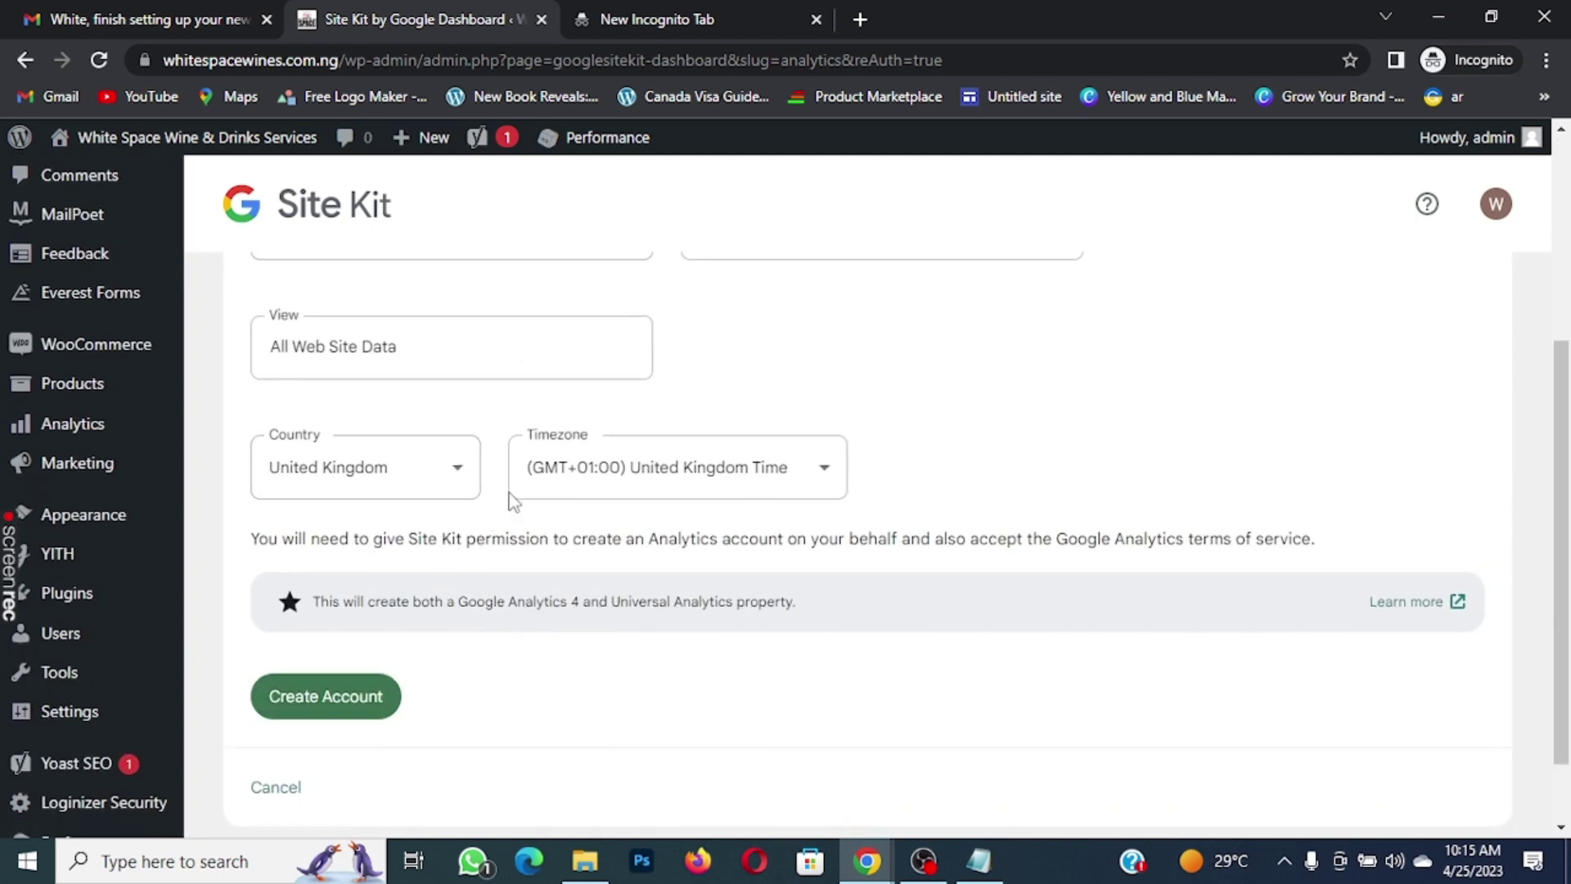
pyautogui.scroll(2, 550, 499)
pyautogui.scroll(2, 550, 499)
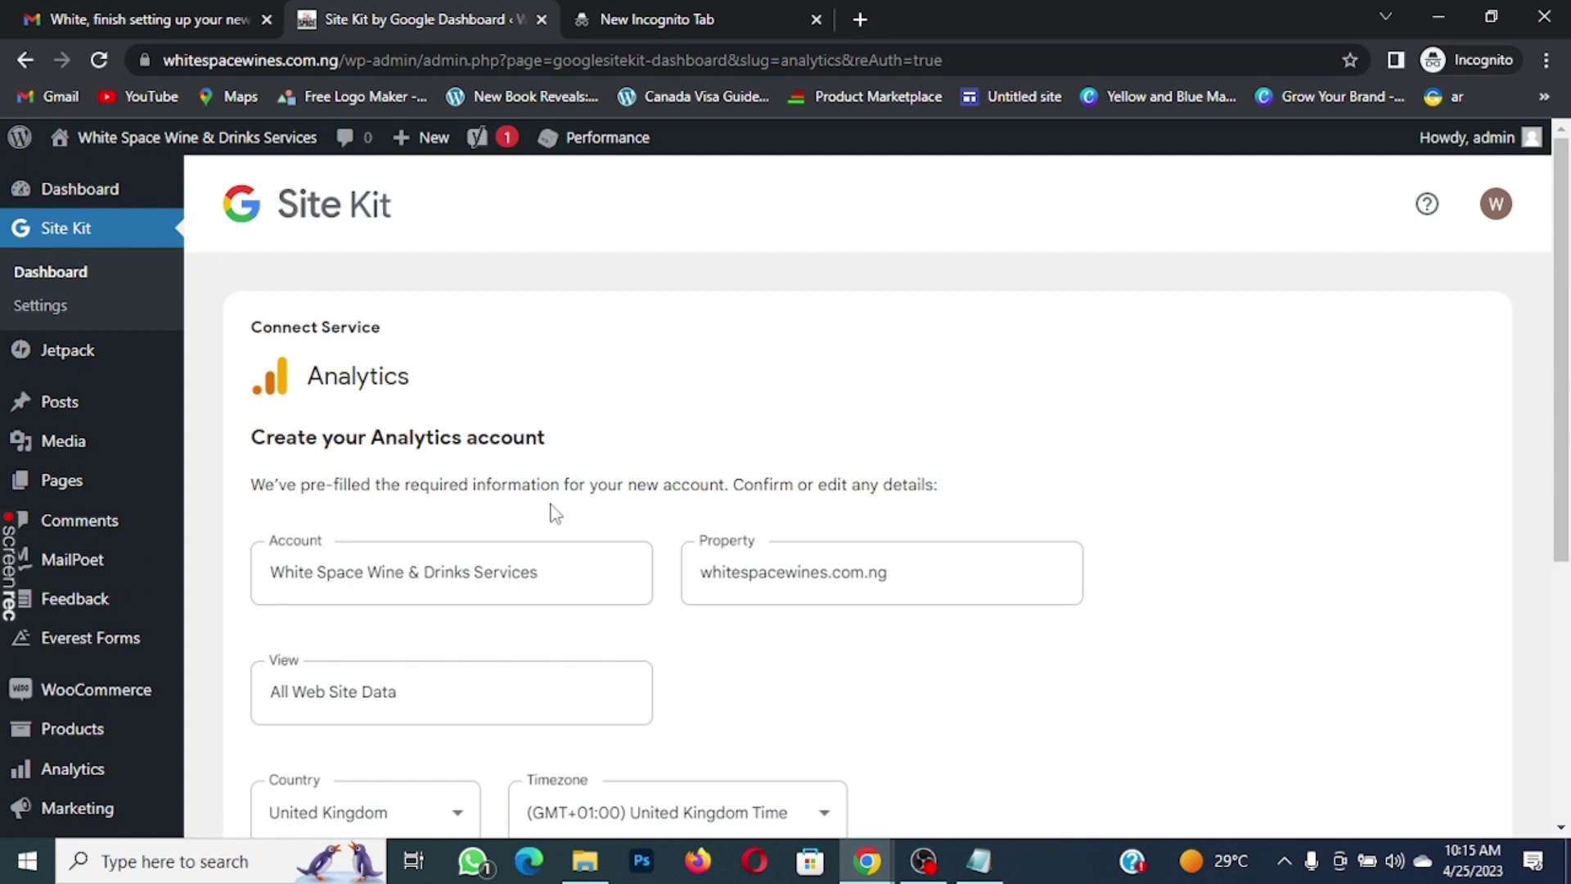
pyautogui.scroll(-2, 551, 510)
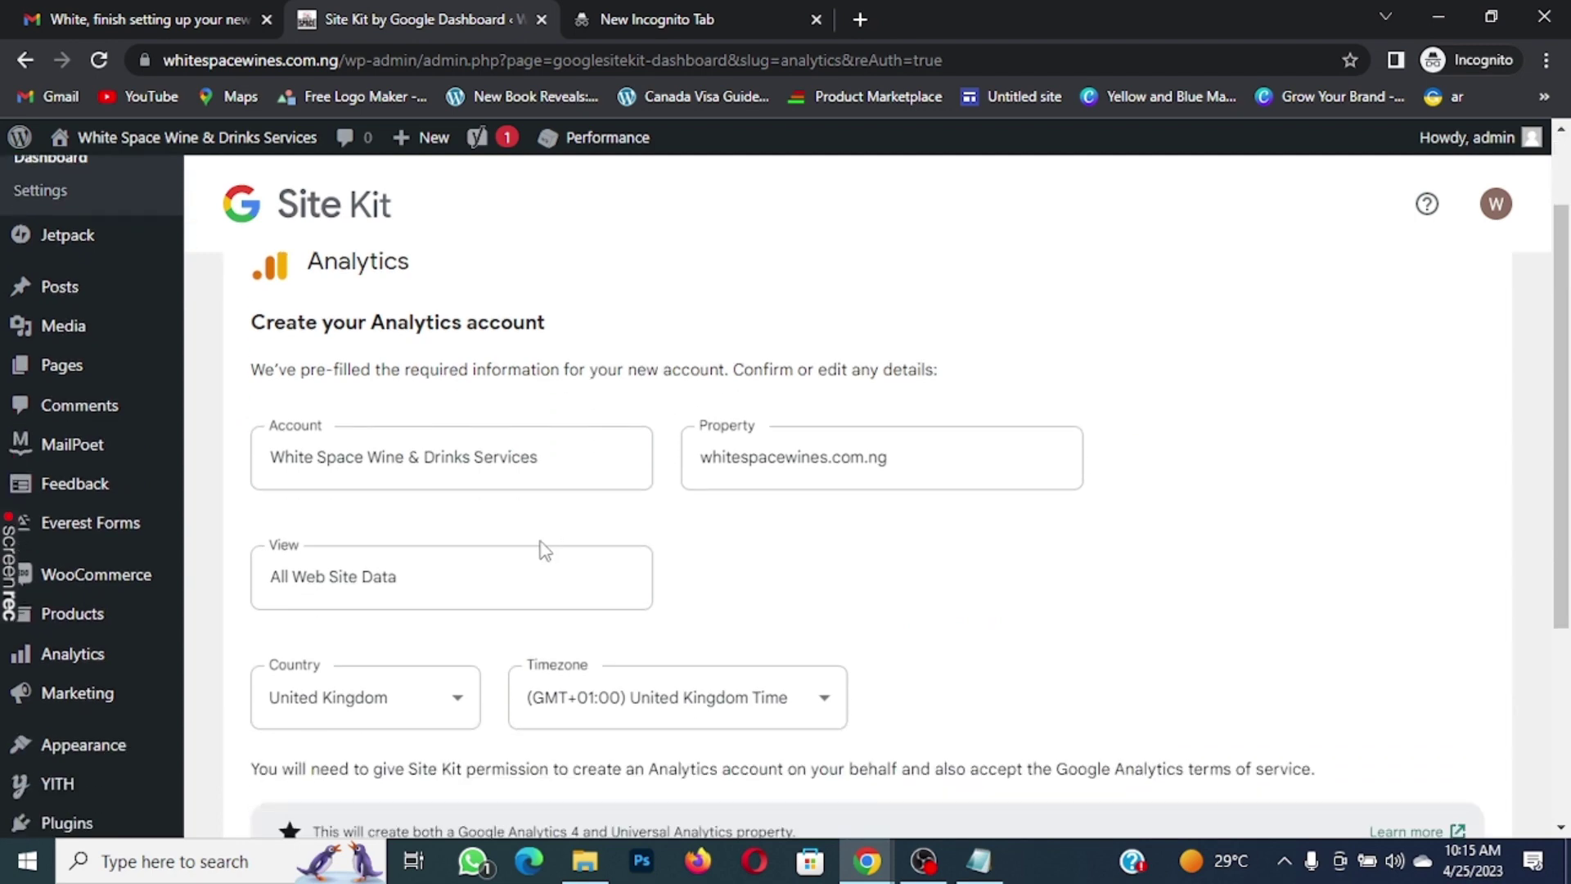
pyautogui.scroll(-2, 512, 576)
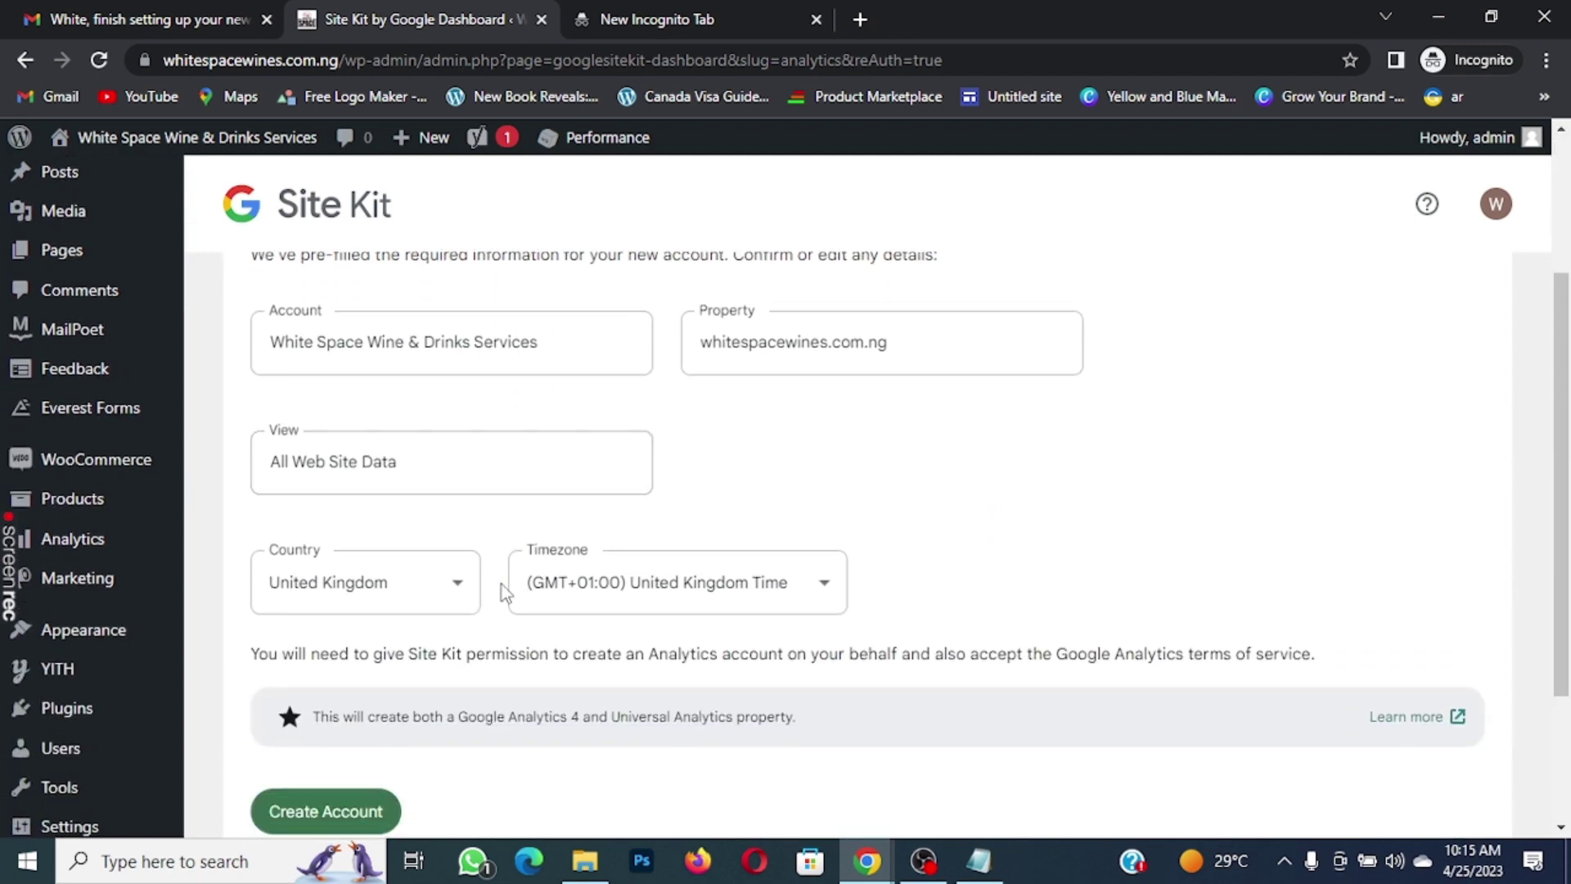
pyautogui.click(457, 593)
pyautogui.scroll(5, 446, 397)
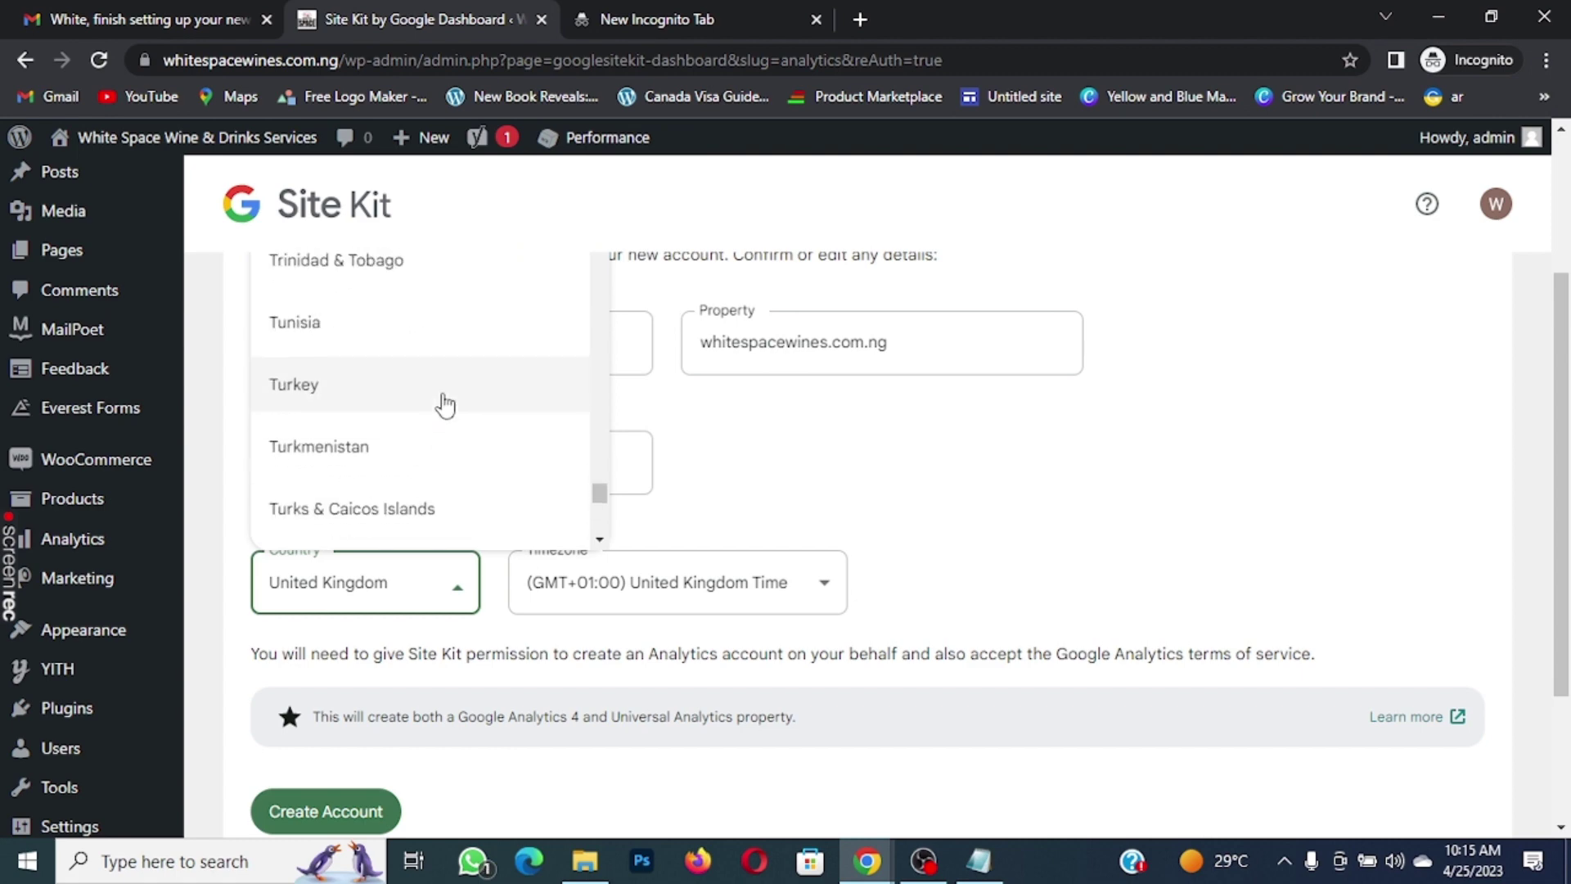
pyautogui.scroll(4, 445, 404)
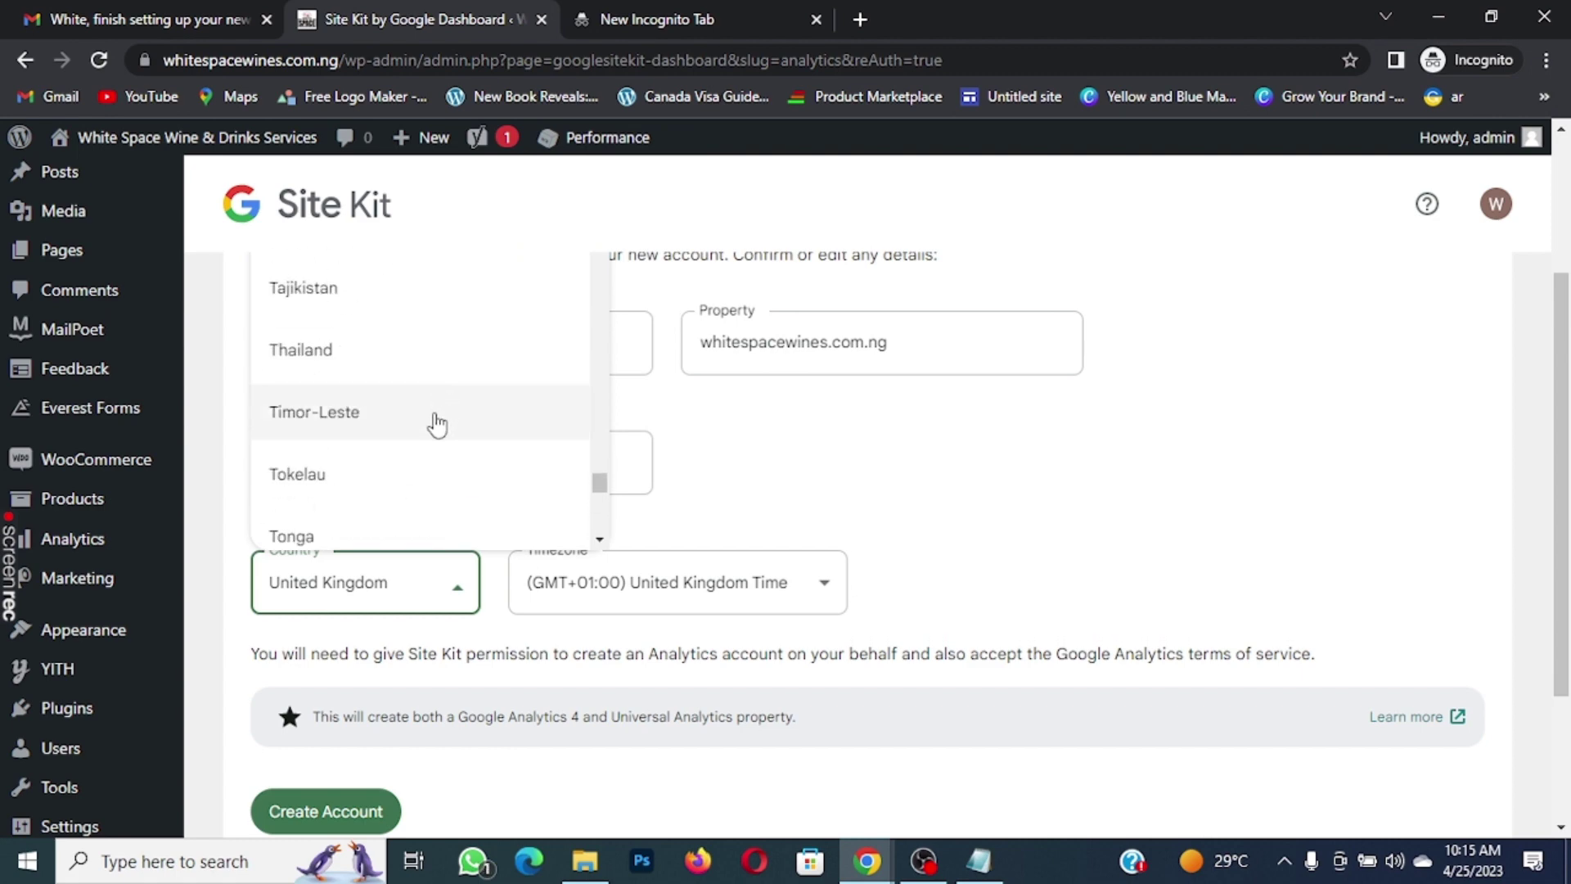
pyautogui.scroll(3, 438, 424)
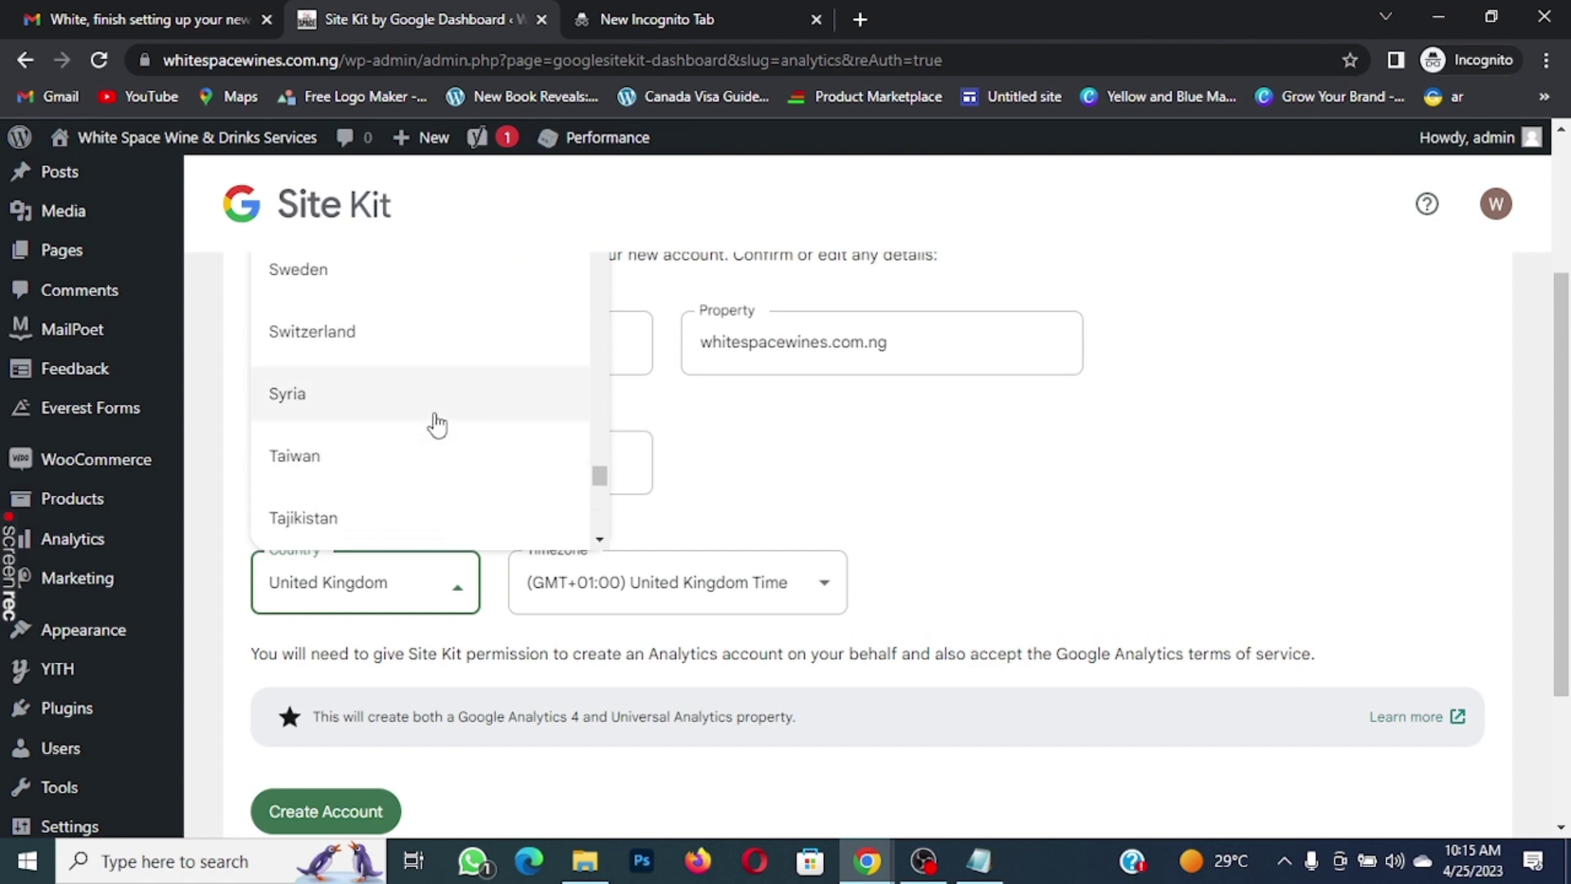
pyautogui.scroll(2, 438, 424)
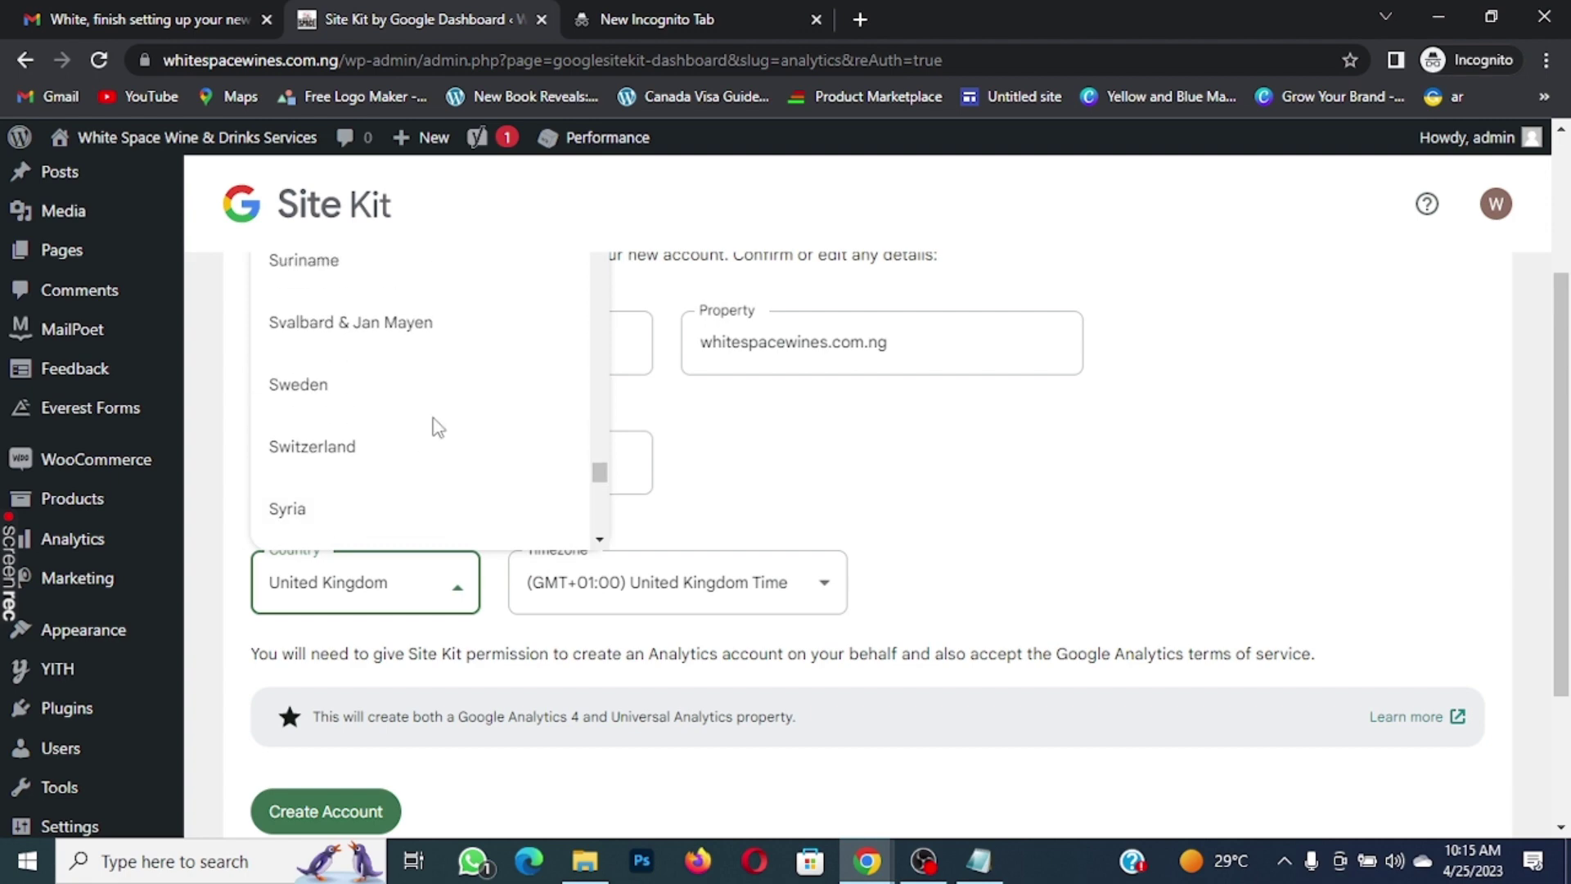
pyautogui.scroll(5, 438, 426)
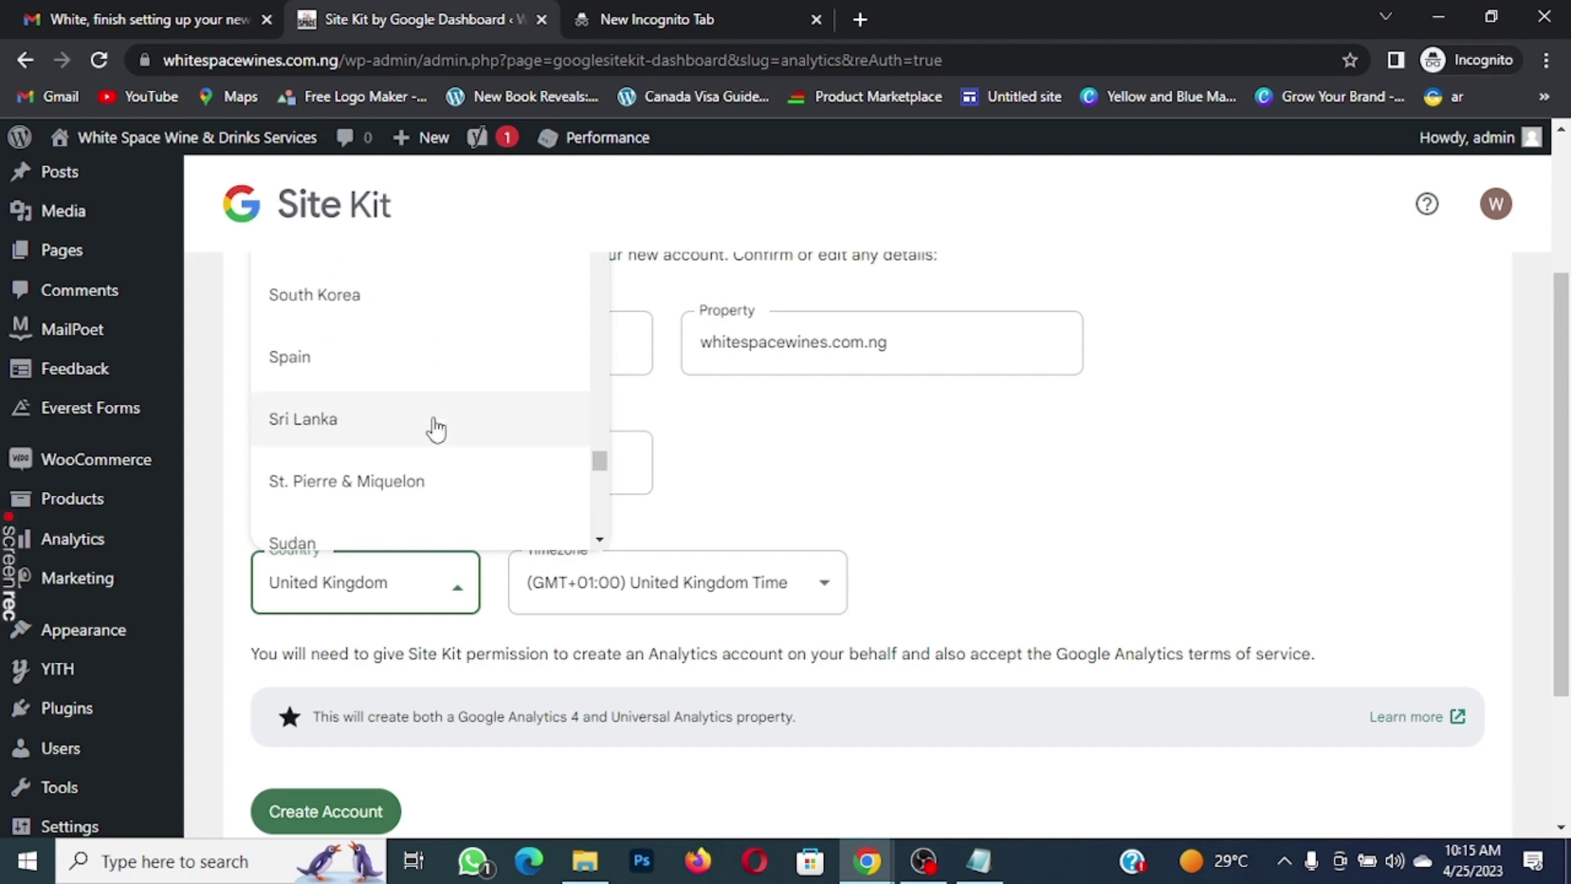
pyautogui.scroll(10, 436, 427)
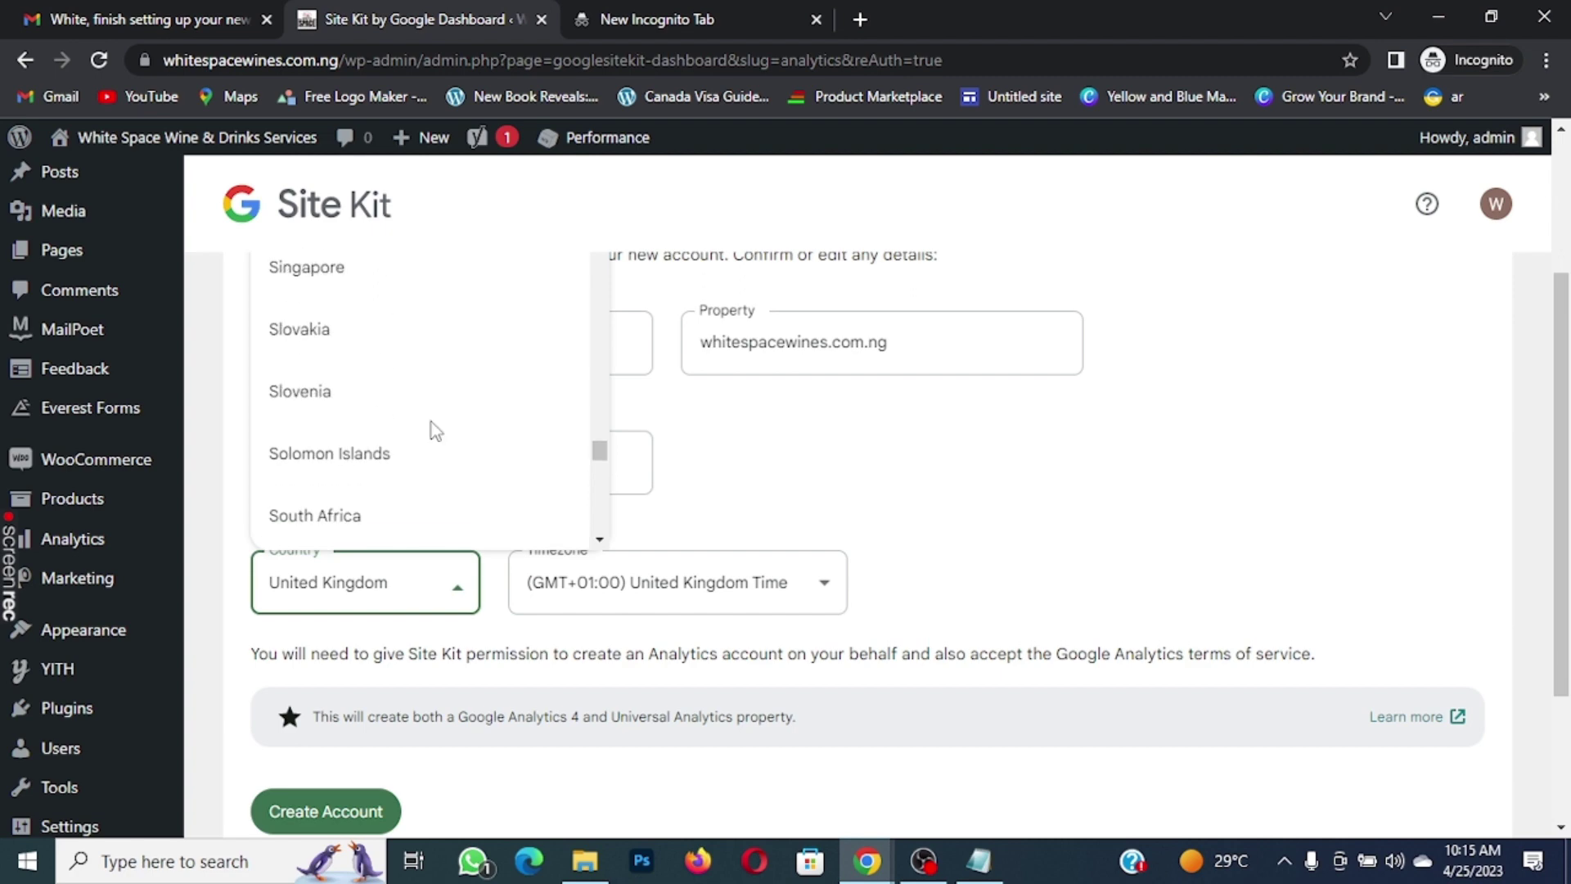
pyautogui.scroll(4, 433, 432)
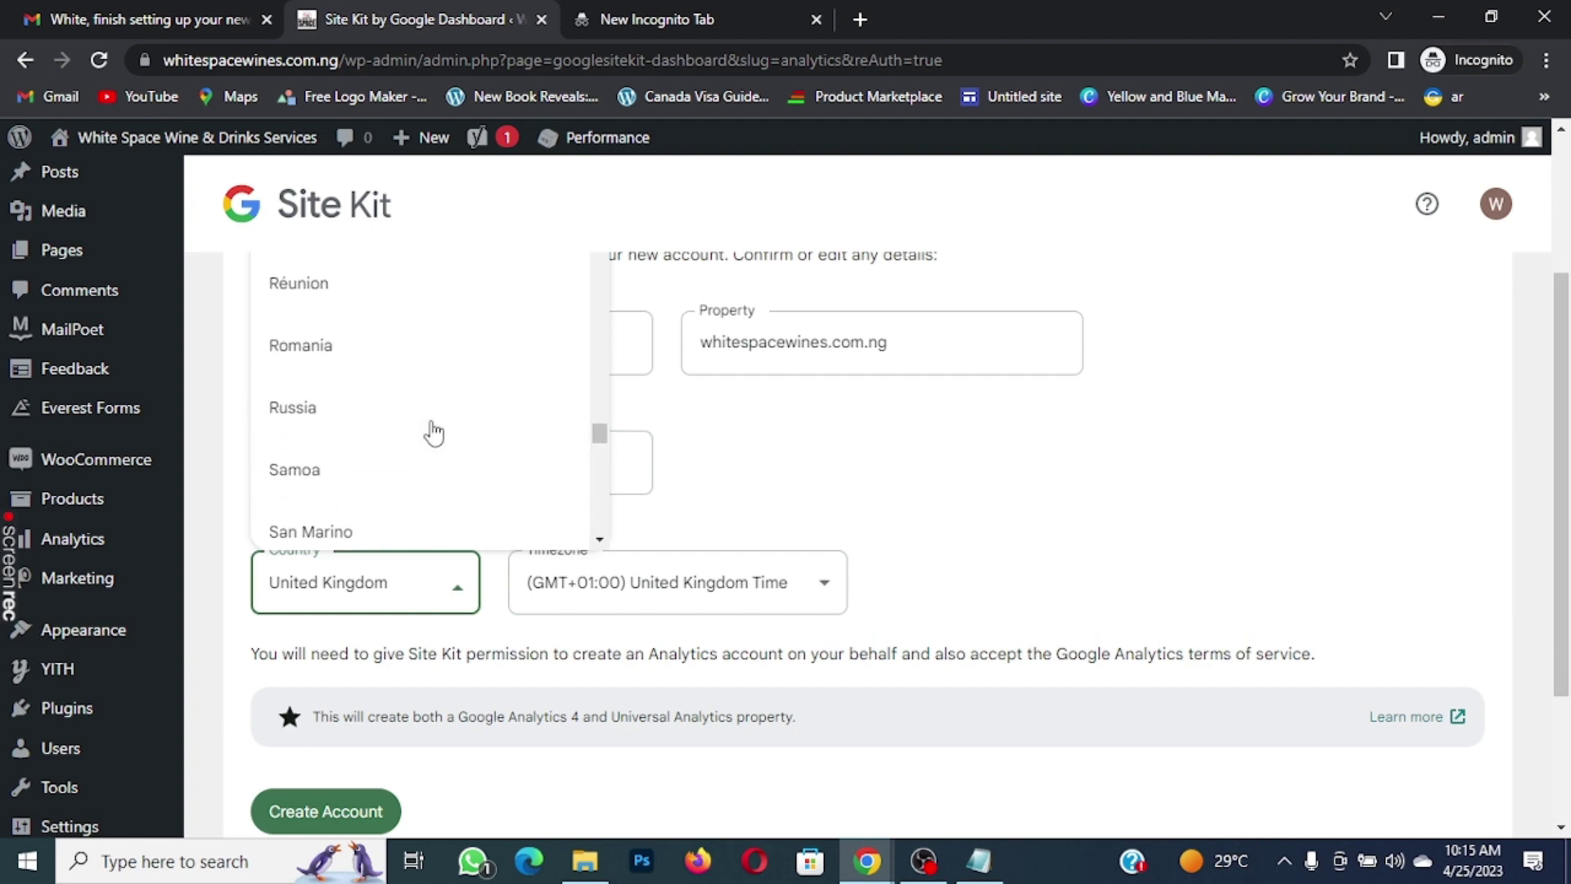
pyautogui.scroll(7, 434, 432)
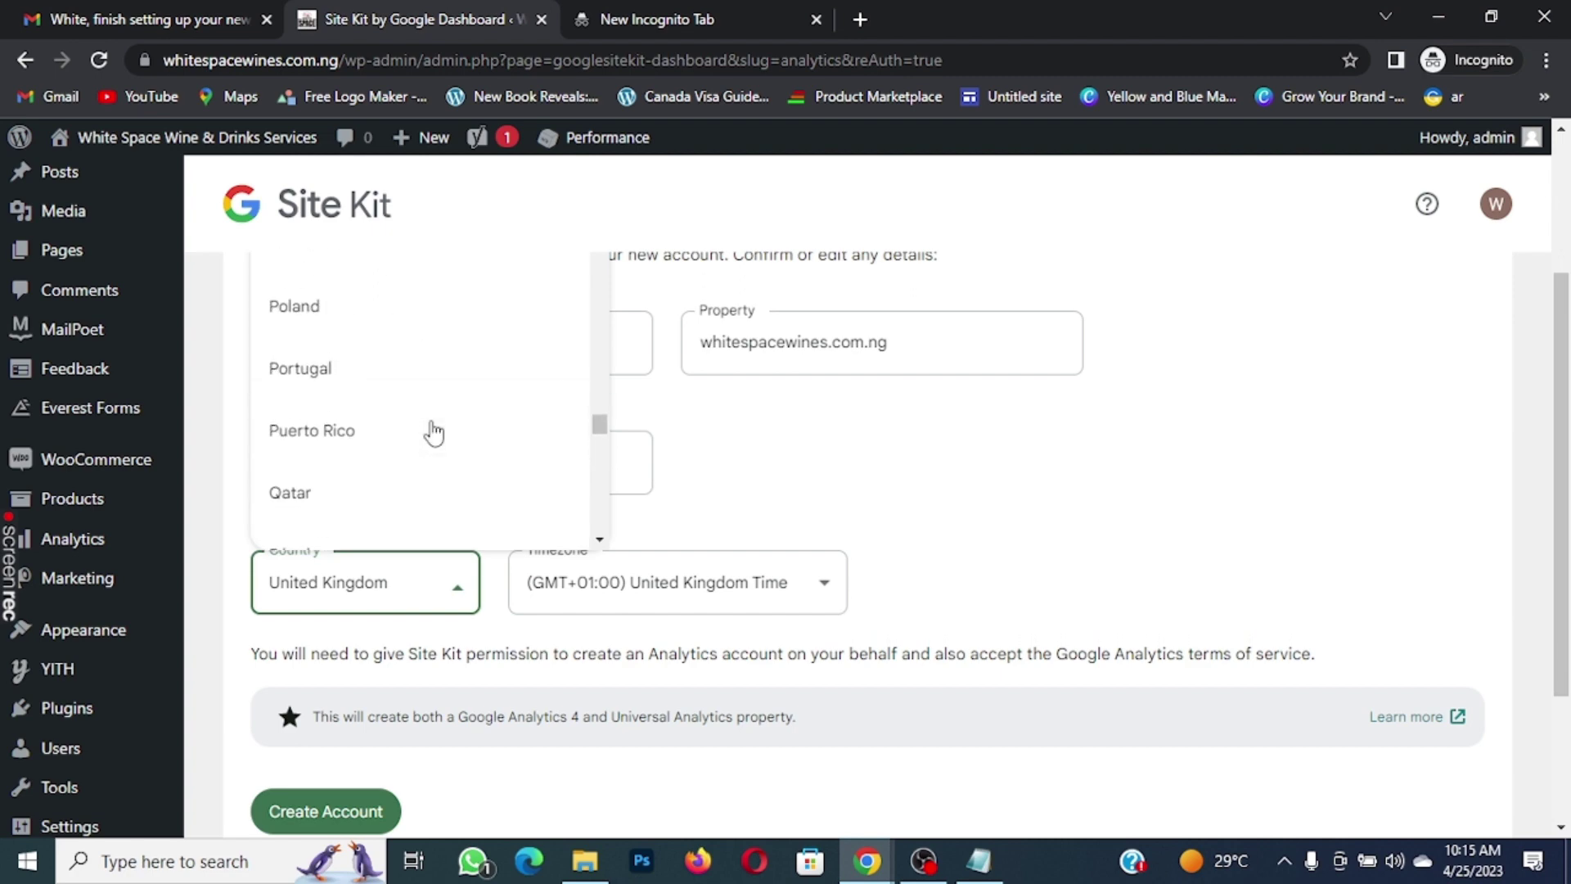
pyautogui.scroll(9, 434, 432)
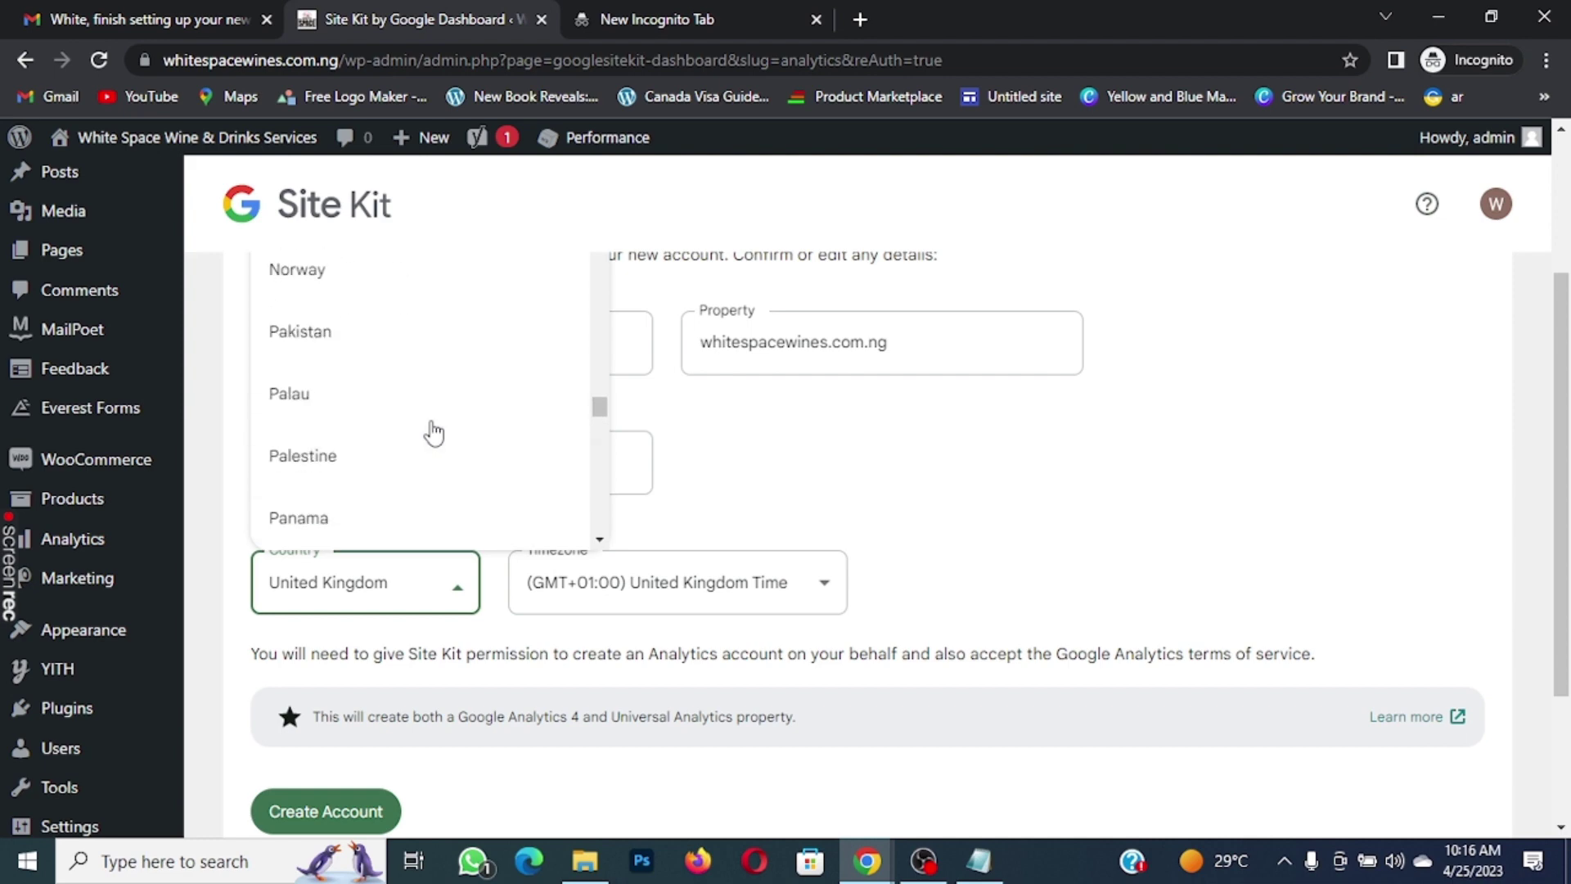
pyautogui.scroll(2, 426, 432)
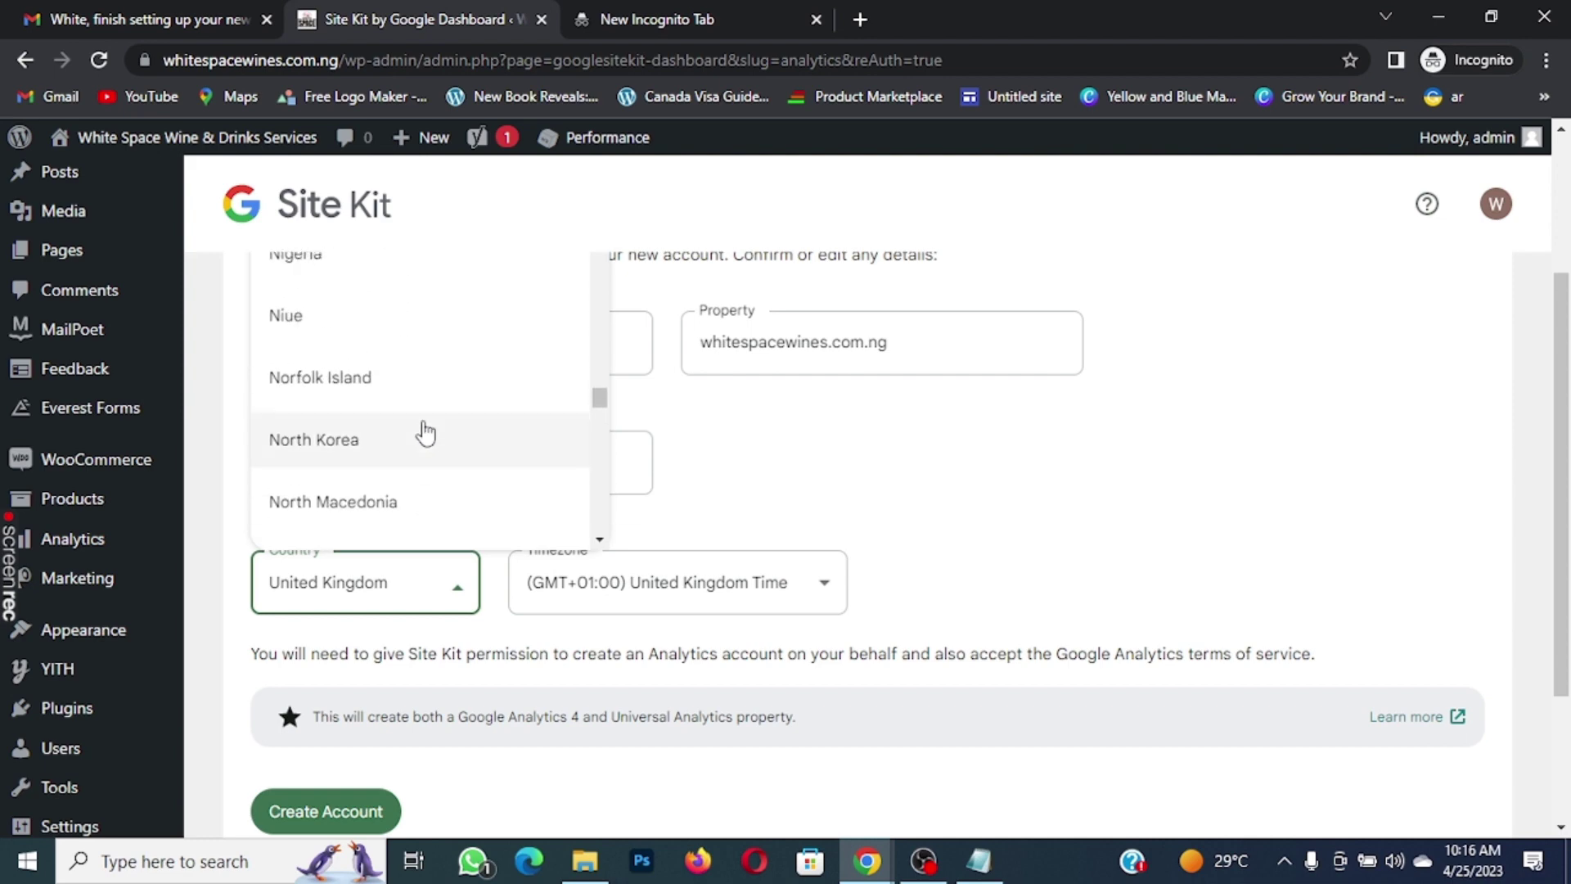
pyautogui.scroll(2, 424, 435)
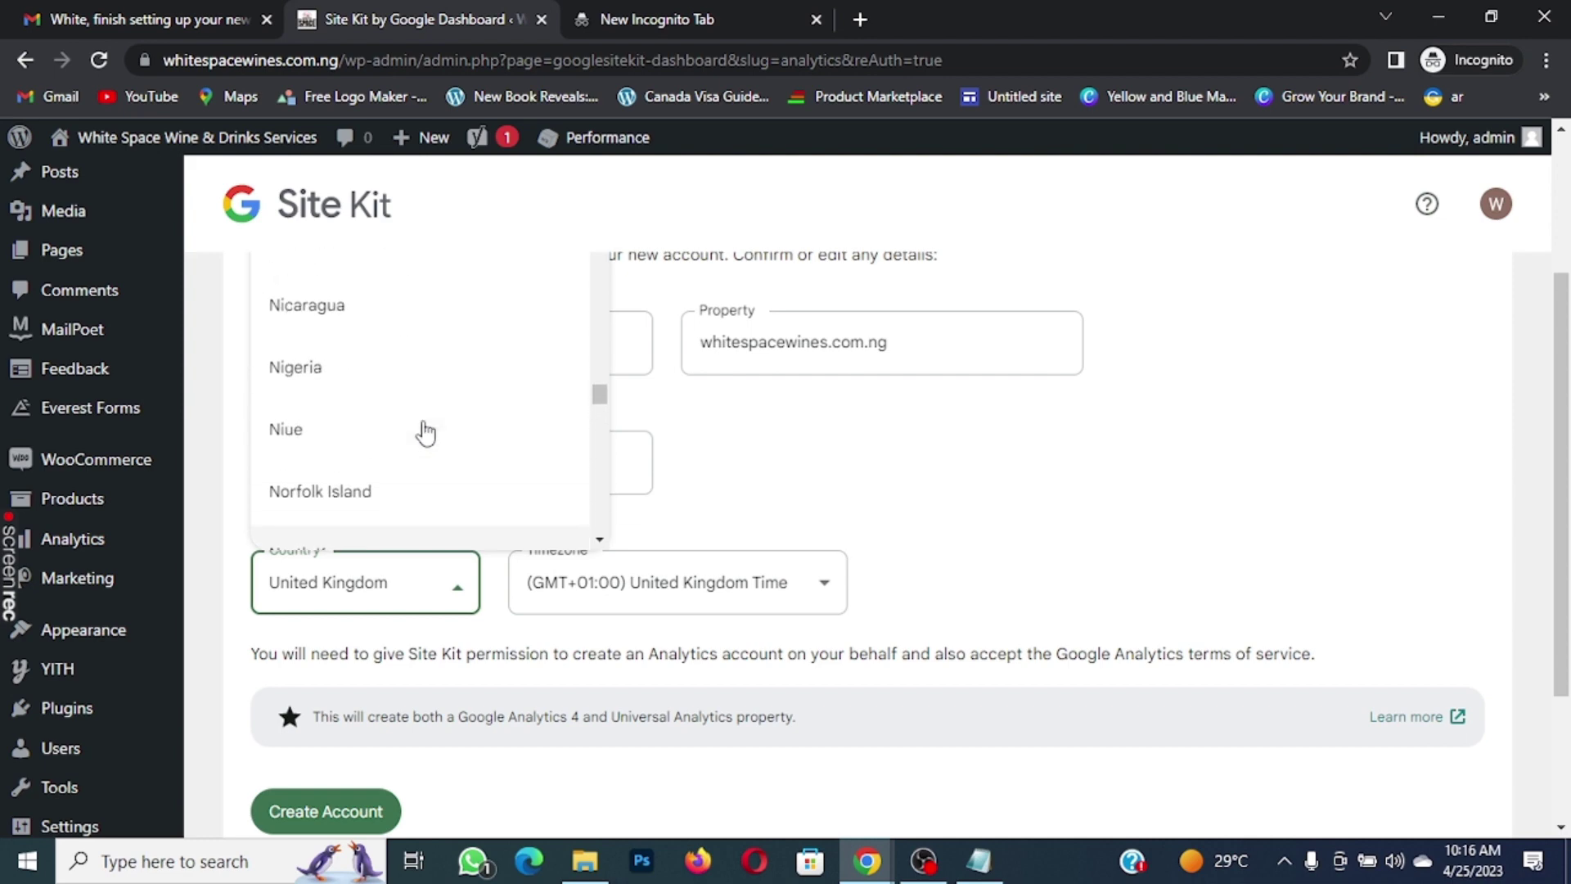
pyautogui.click(407, 377)
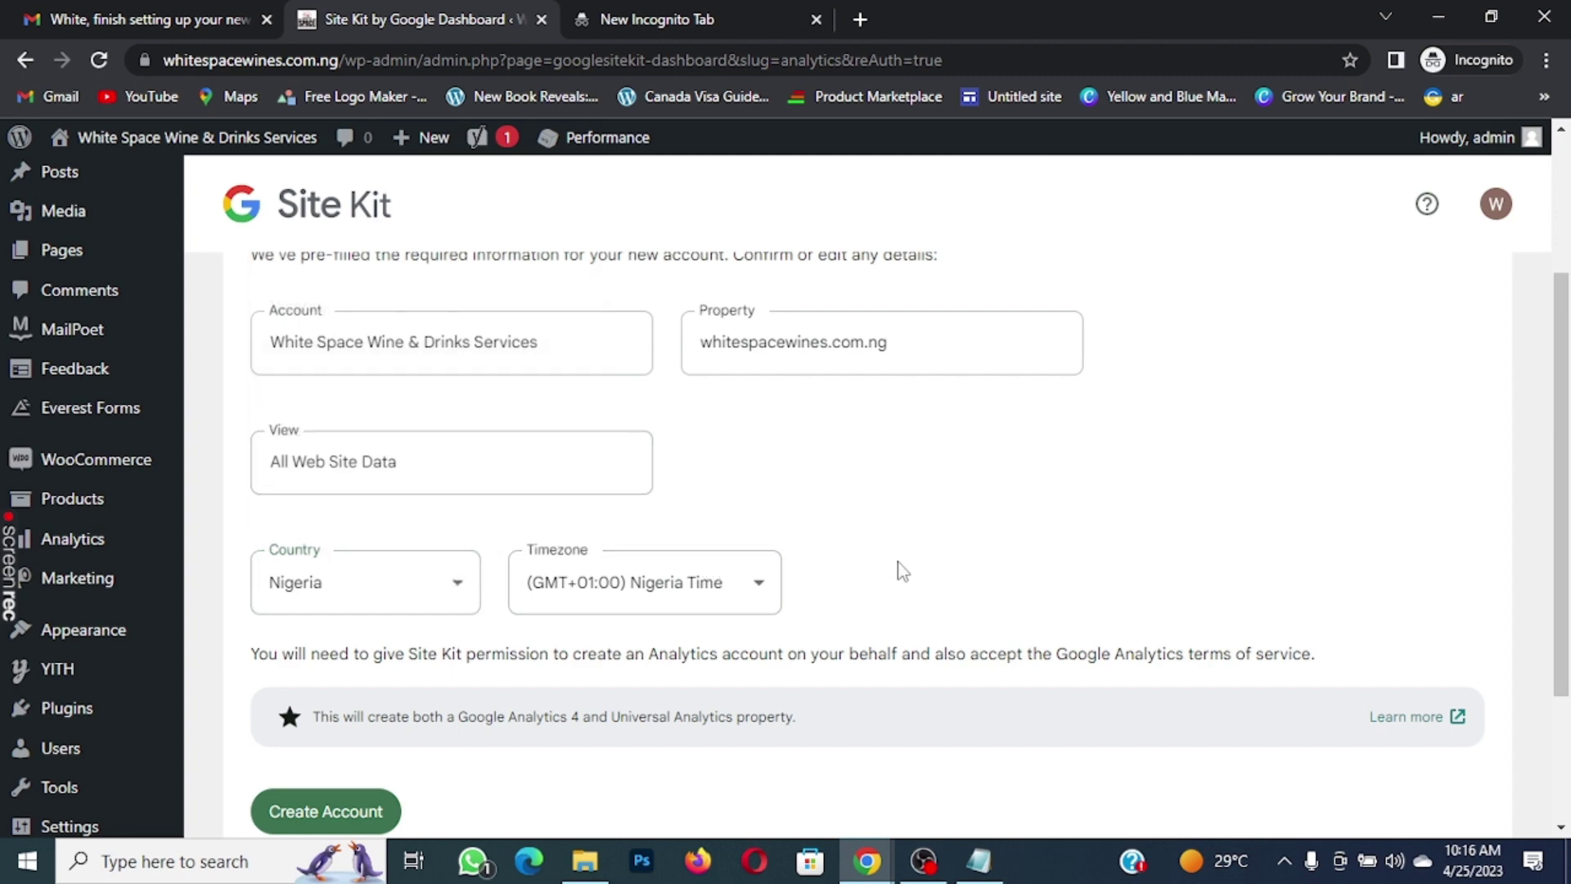
pyautogui.click(296, 816)
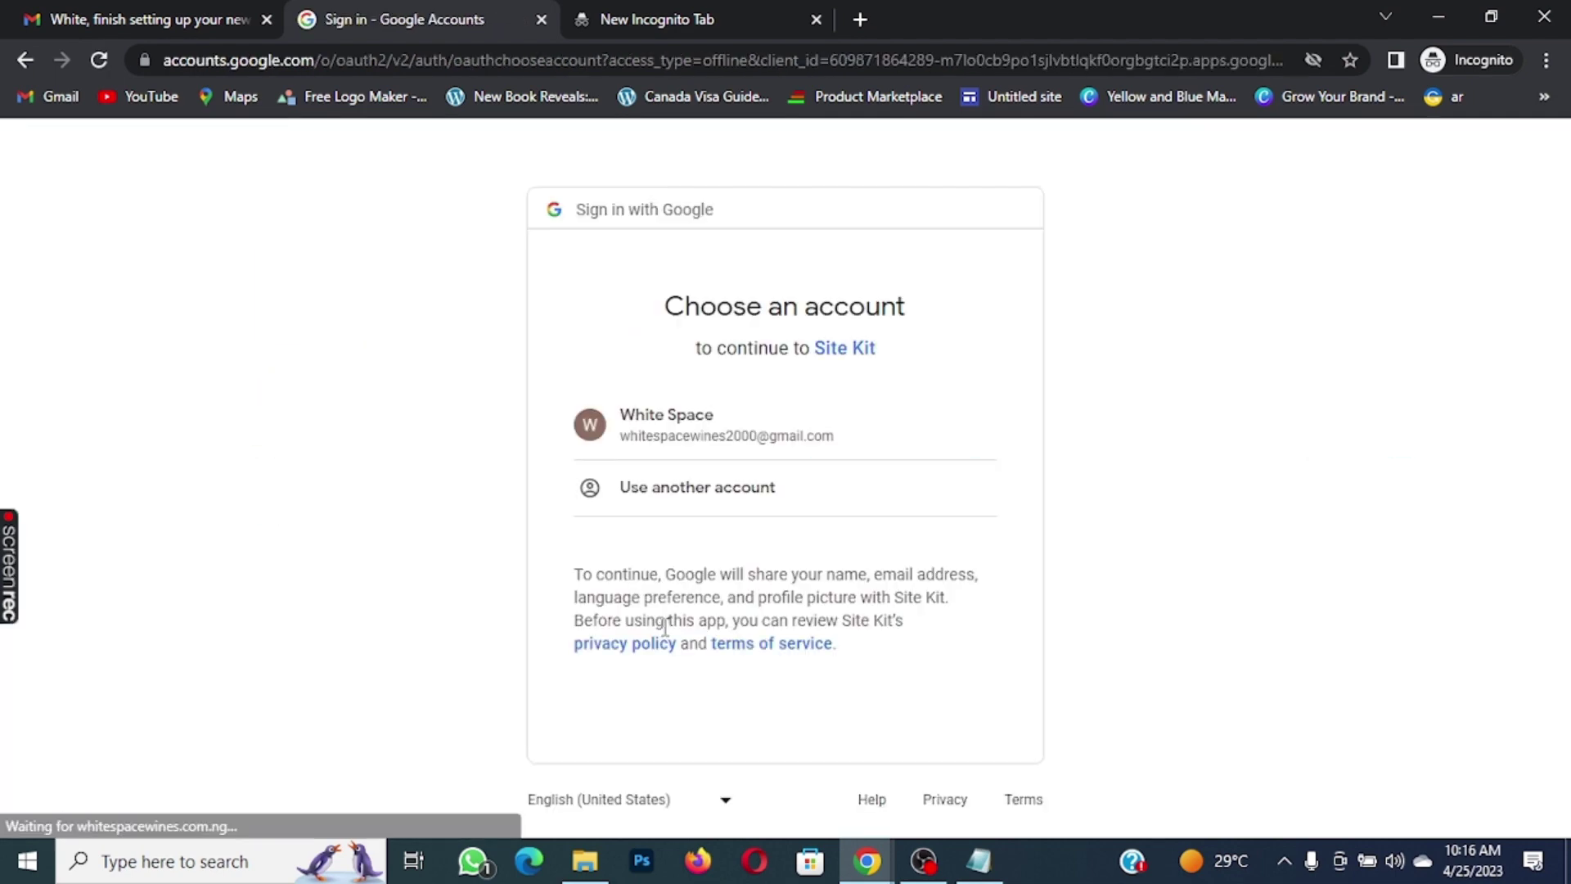
# Pick the Google account and allow Site Kit to create and edit Analytics accounts
pyautogui.click(769, 427)
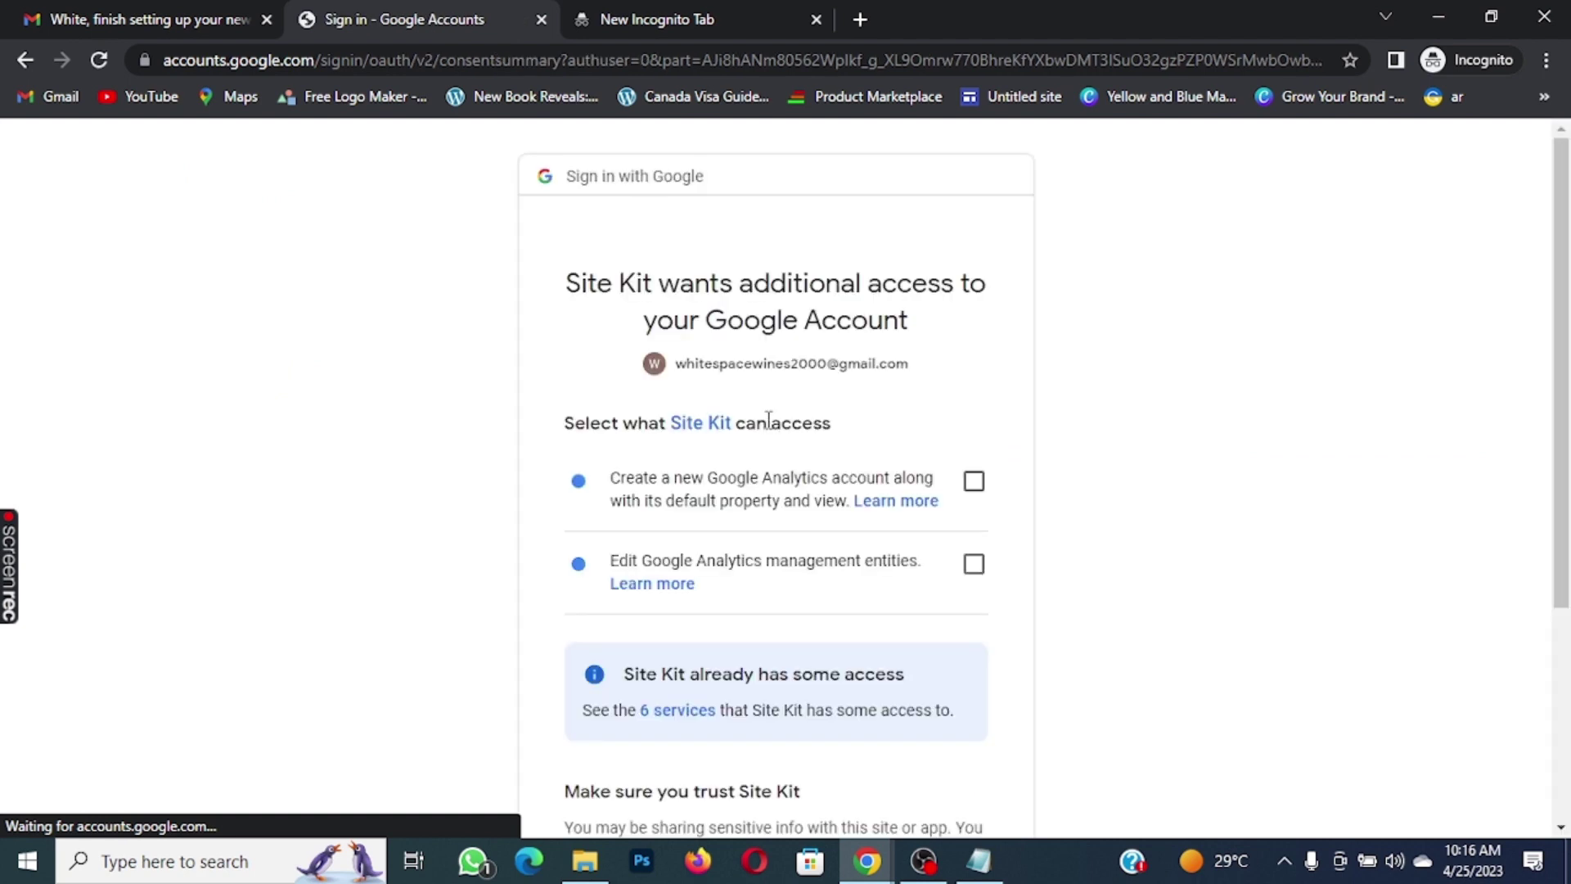
pyautogui.click(975, 481)
pyautogui.click(975, 565)
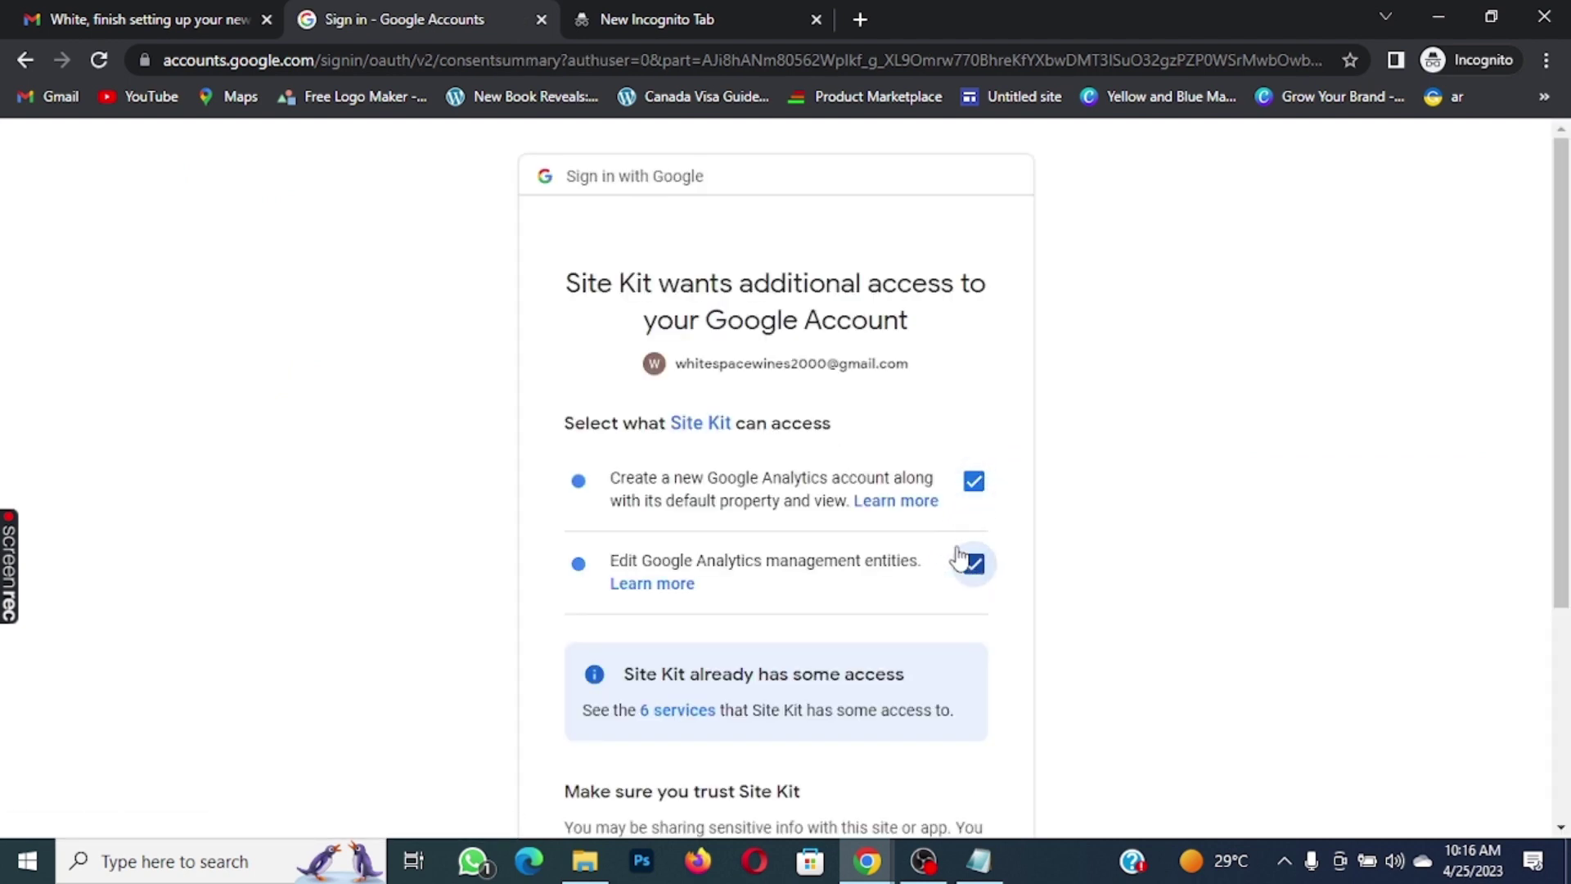
pyautogui.scroll(-4, 960, 559)
pyautogui.click(895, 677)
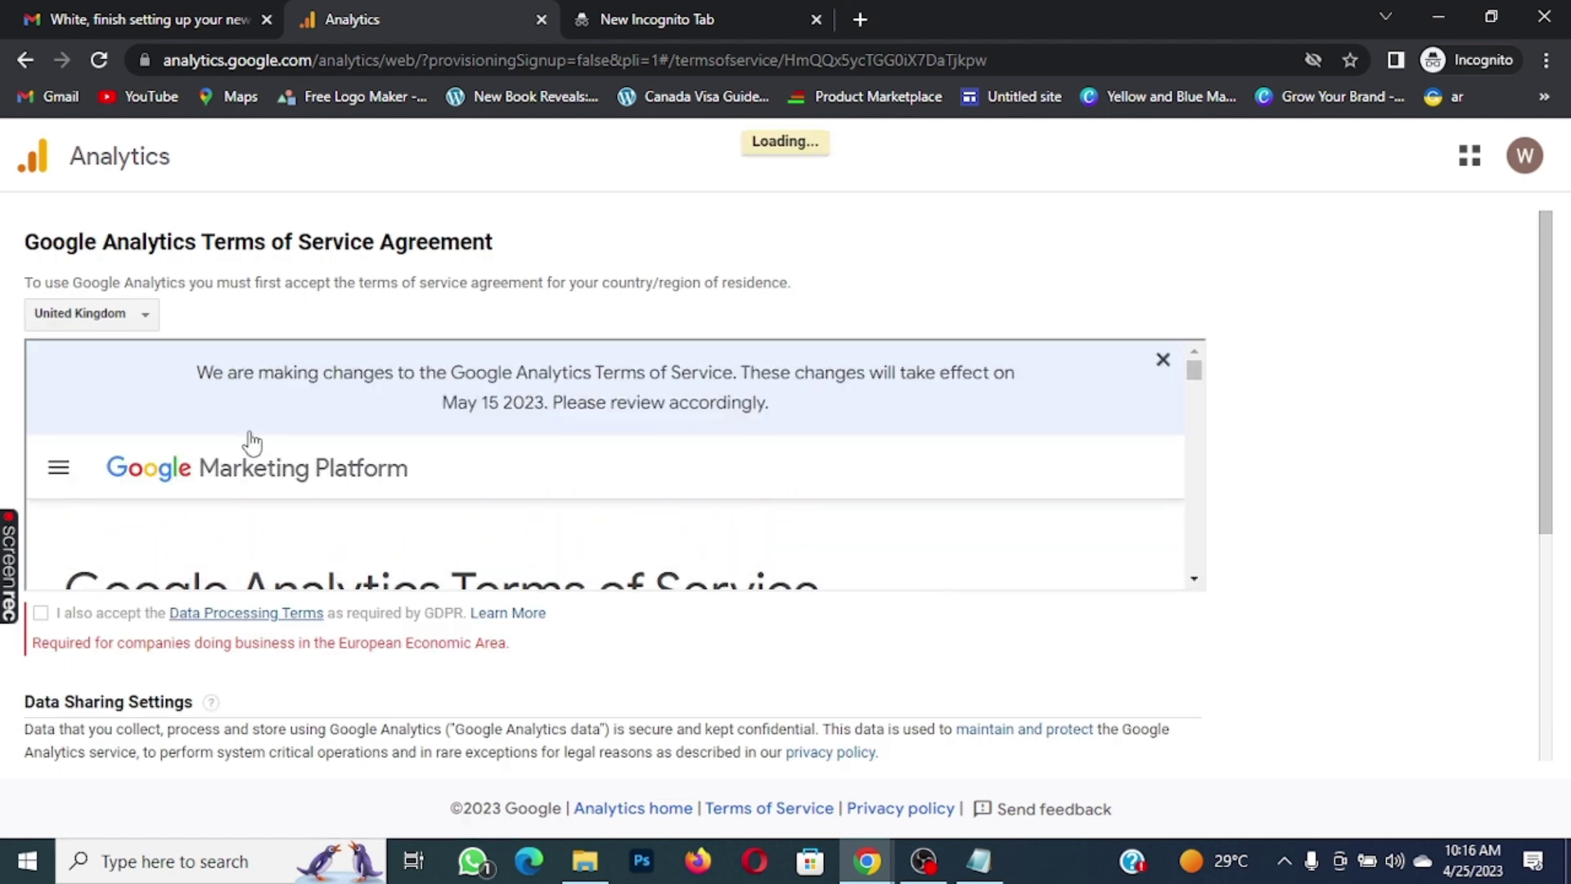
# Select Nigeria as the country for the Google Analytics terms of service
pyautogui.click(144, 323)
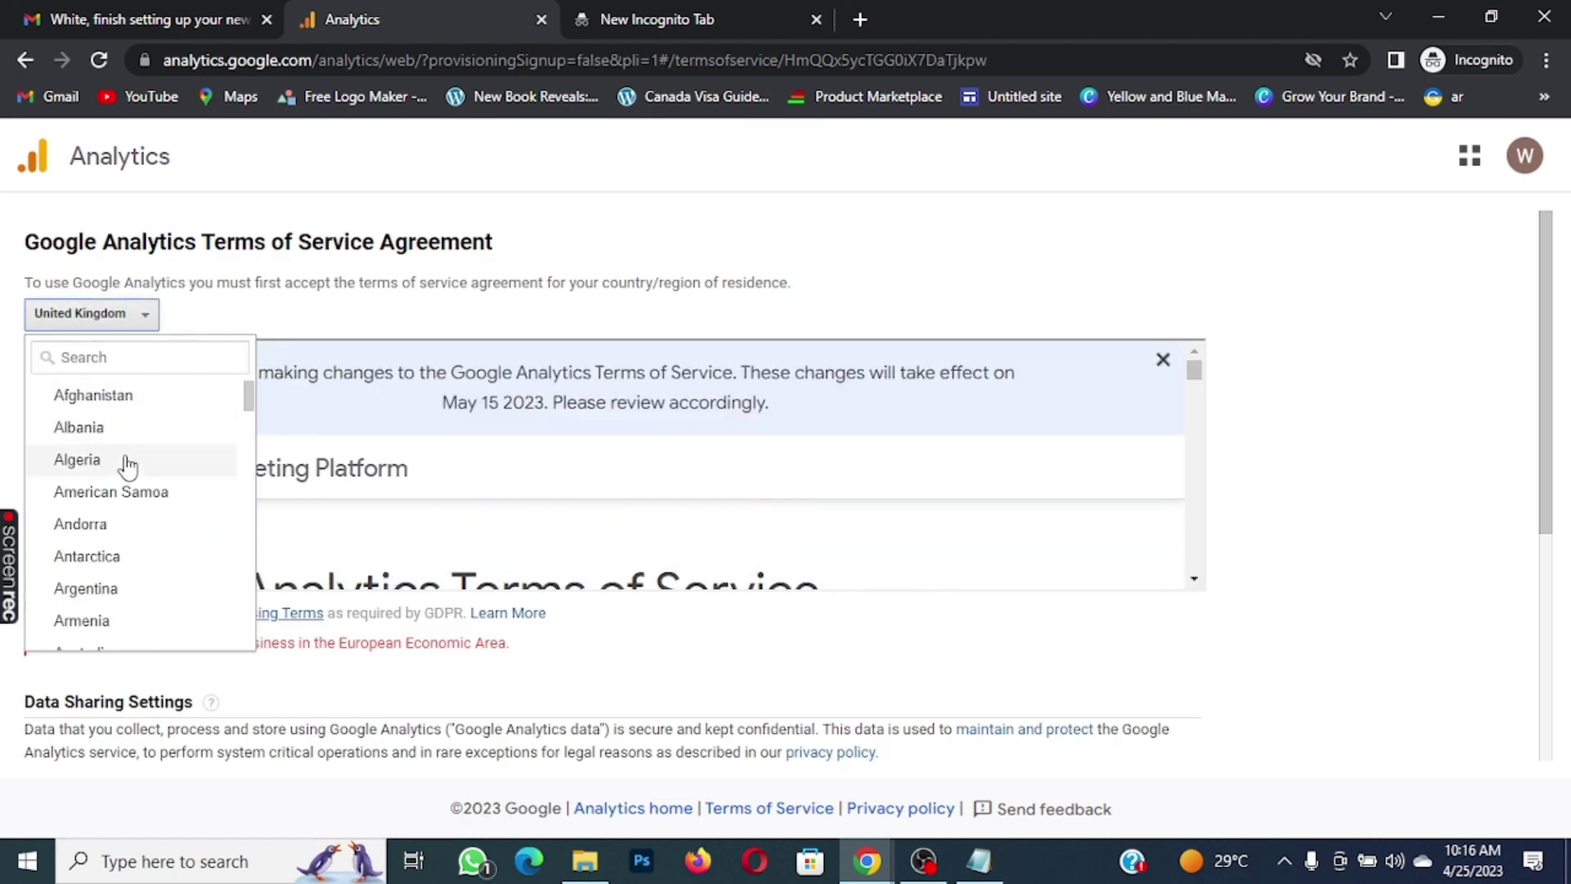
pyautogui.scroll(-20, 131, 479)
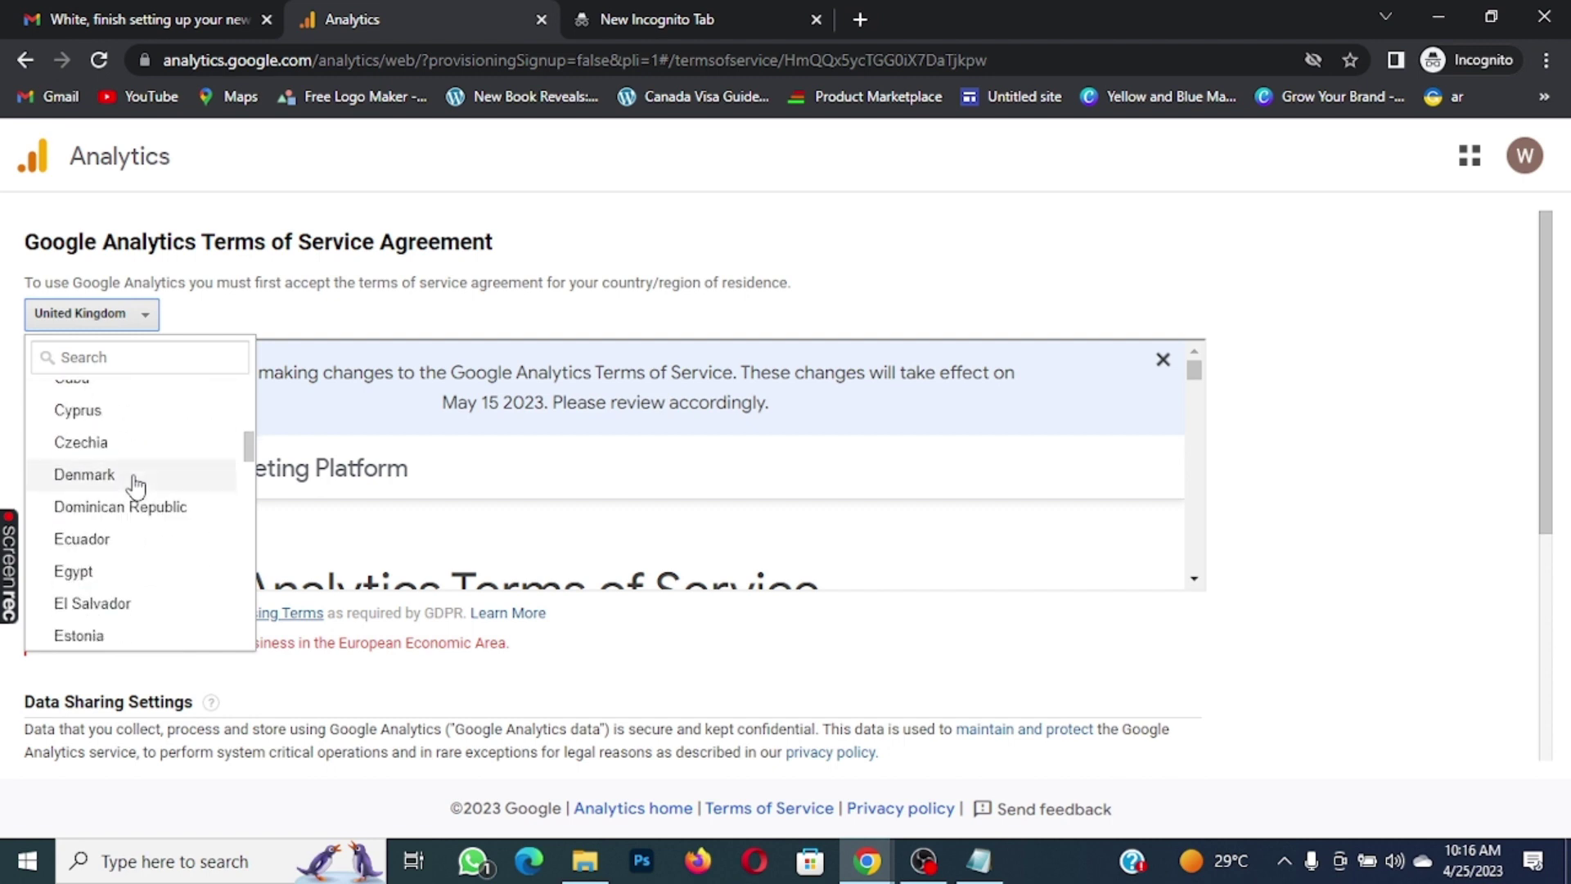
pyautogui.scroll(-10, 135, 487)
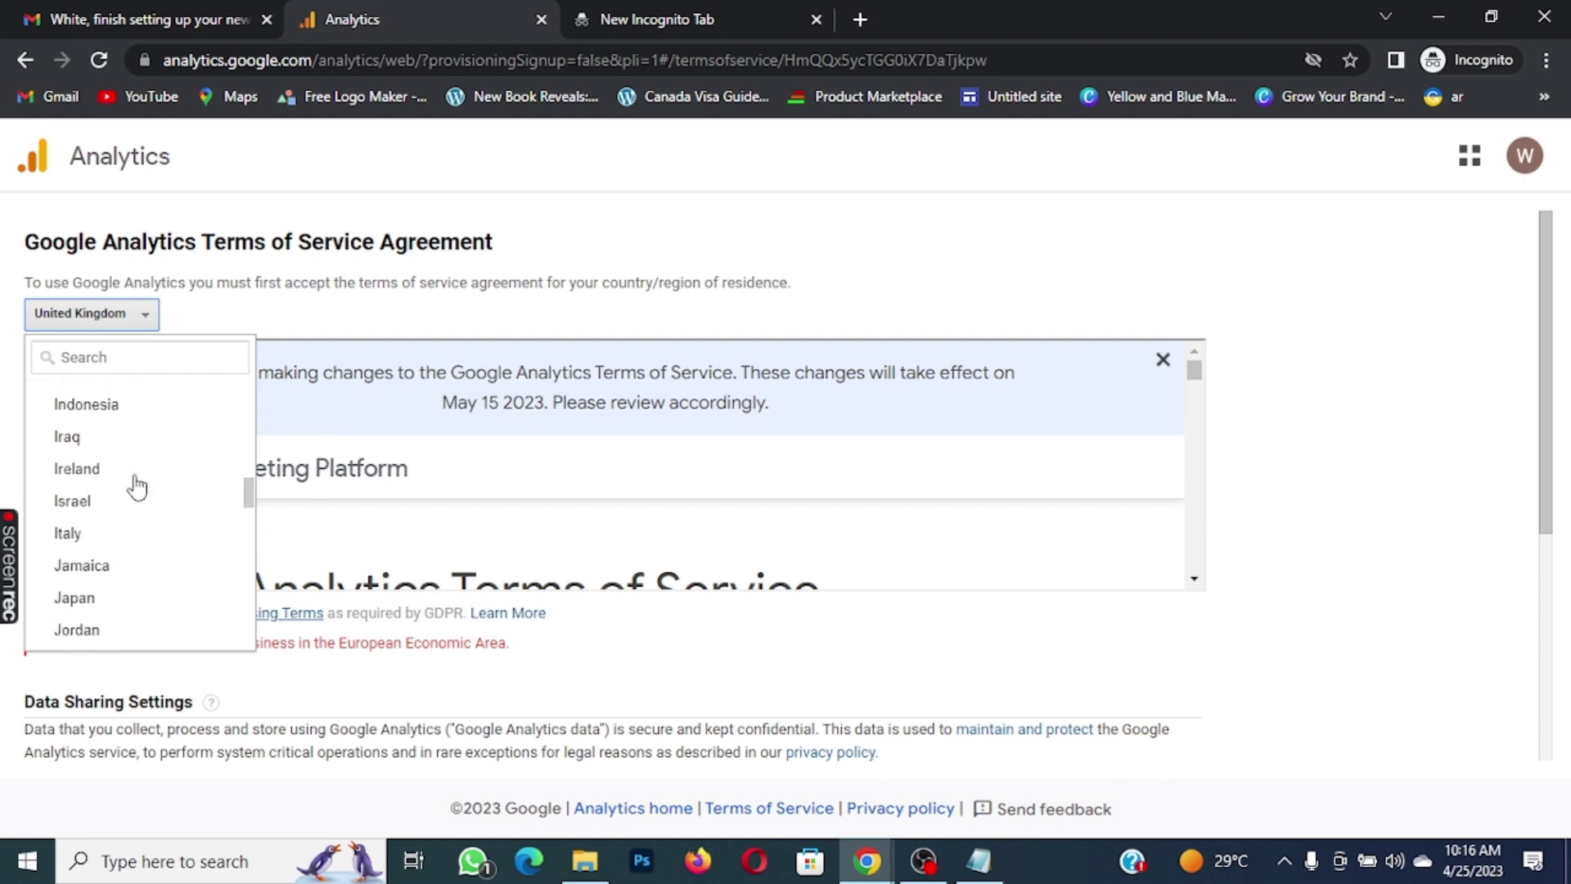
pyautogui.scroll(-5, 135, 486)
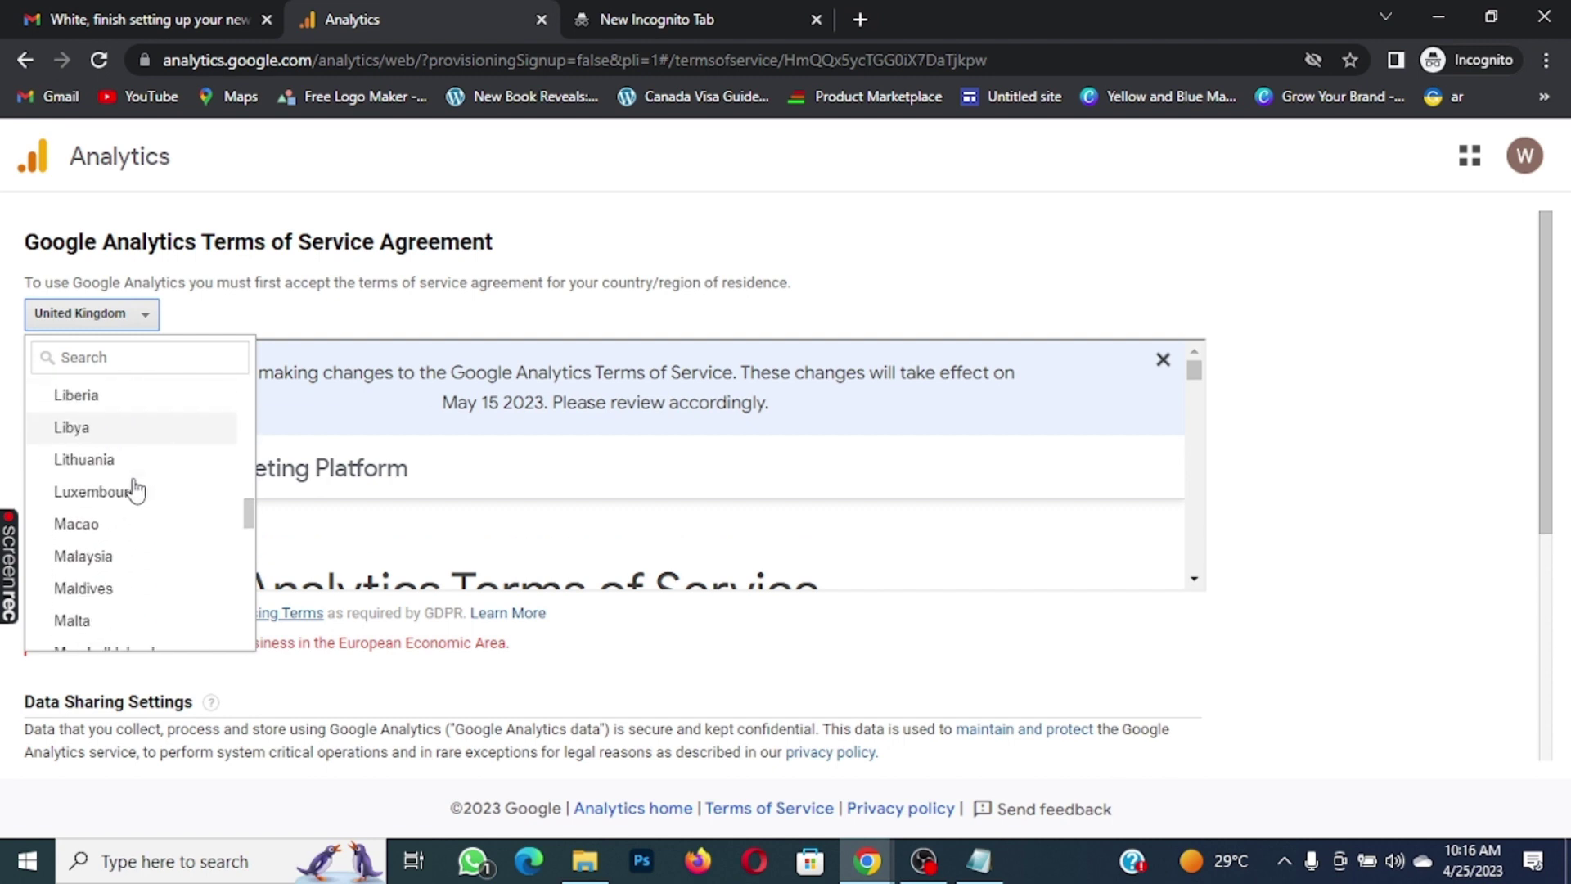
pyautogui.scroll(-3, 136, 488)
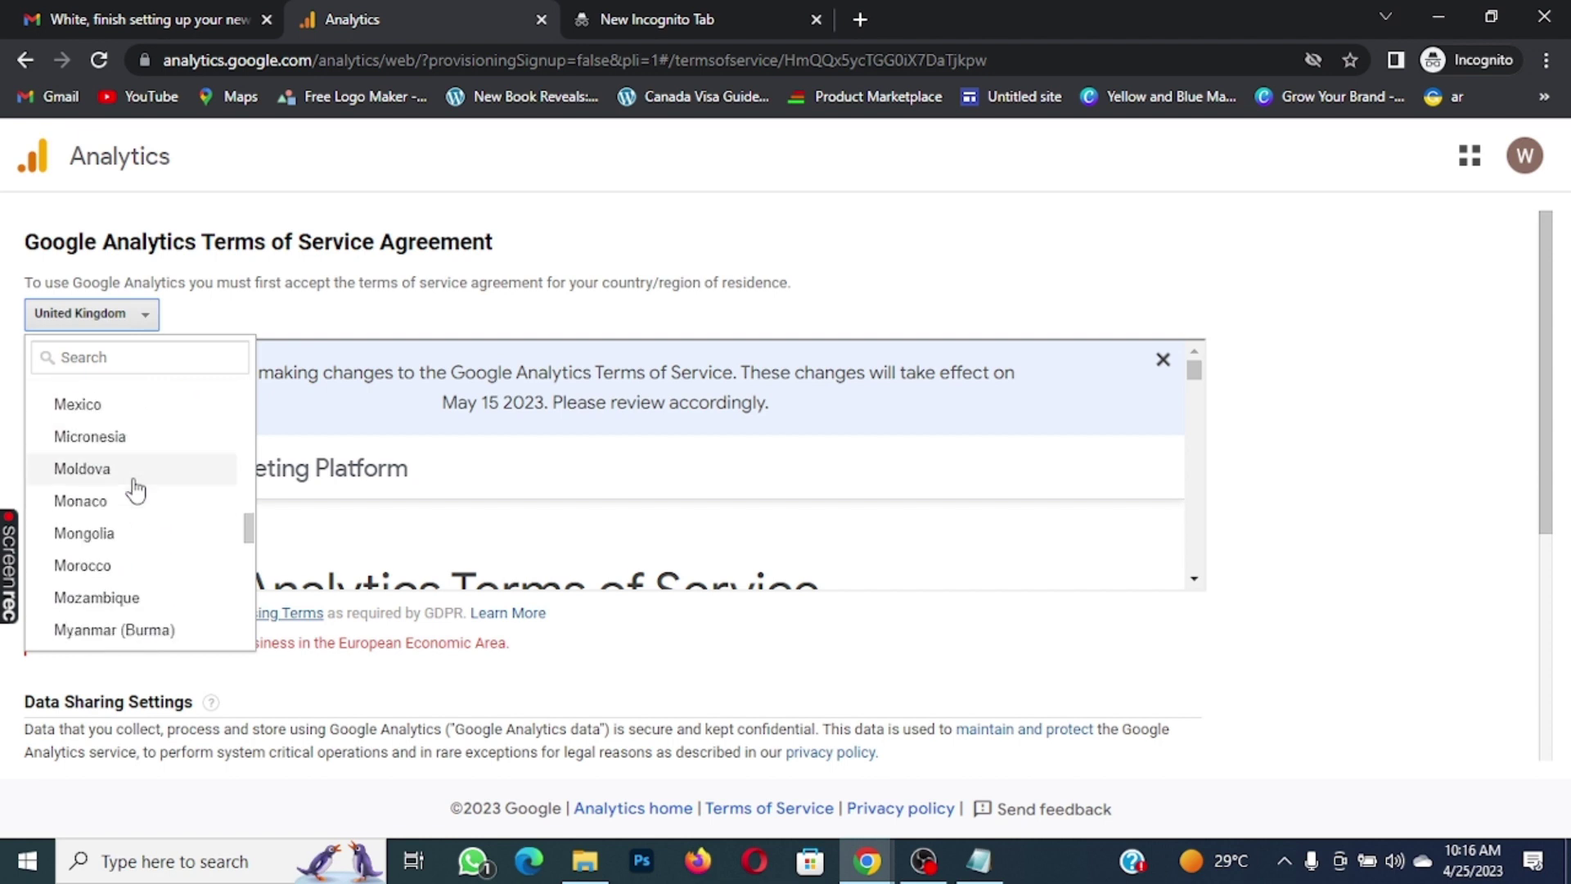
pyautogui.scroll(-2, 137, 483)
pyautogui.scroll(-3, 136, 483)
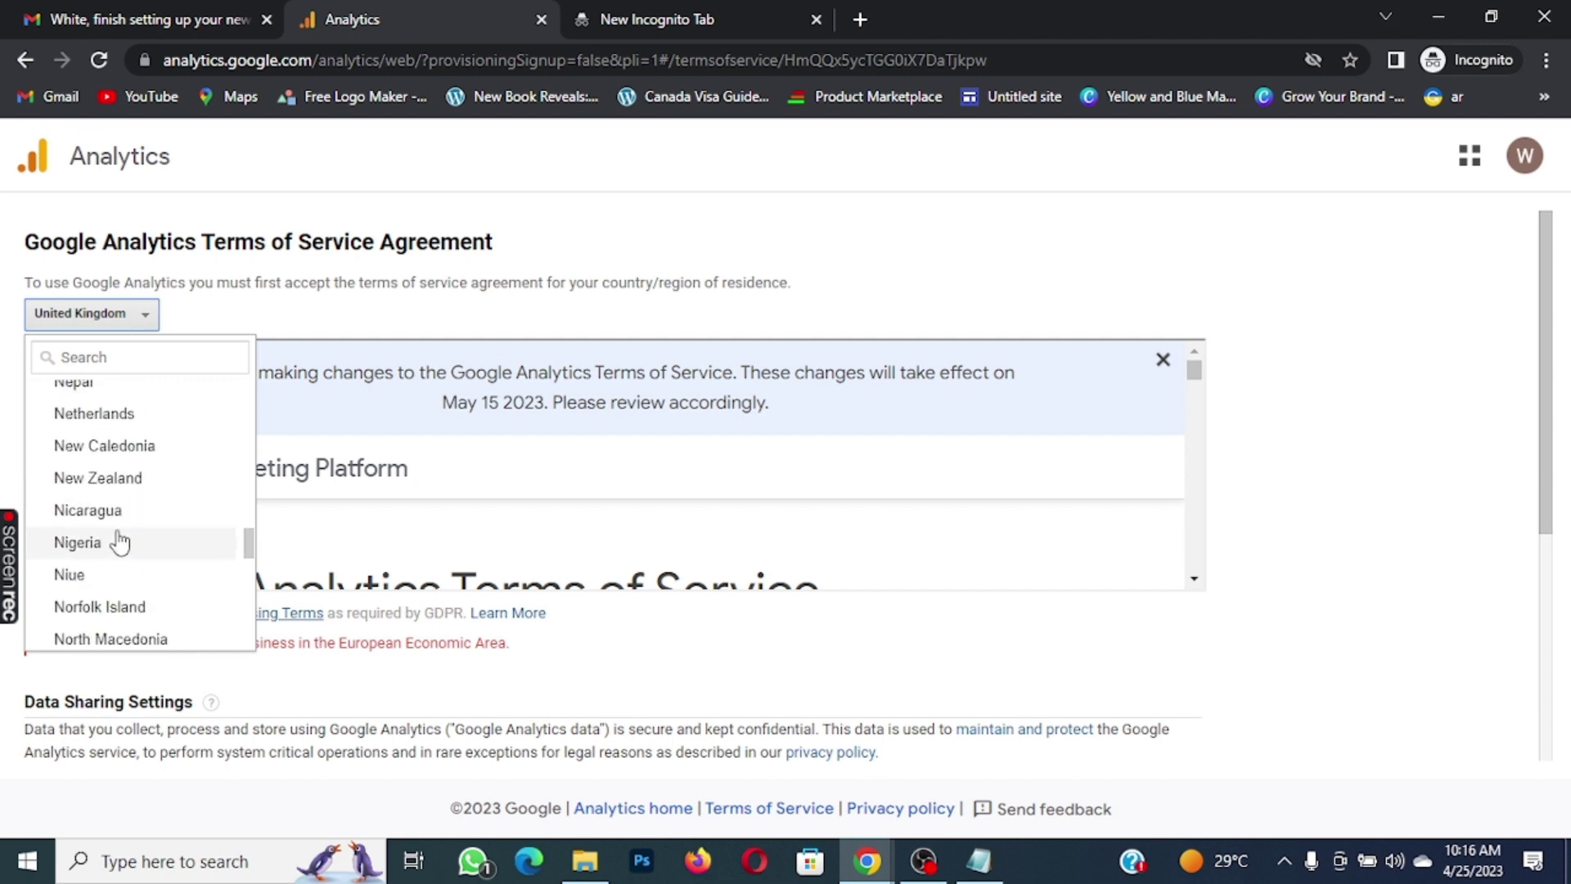
pyautogui.click(120, 543)
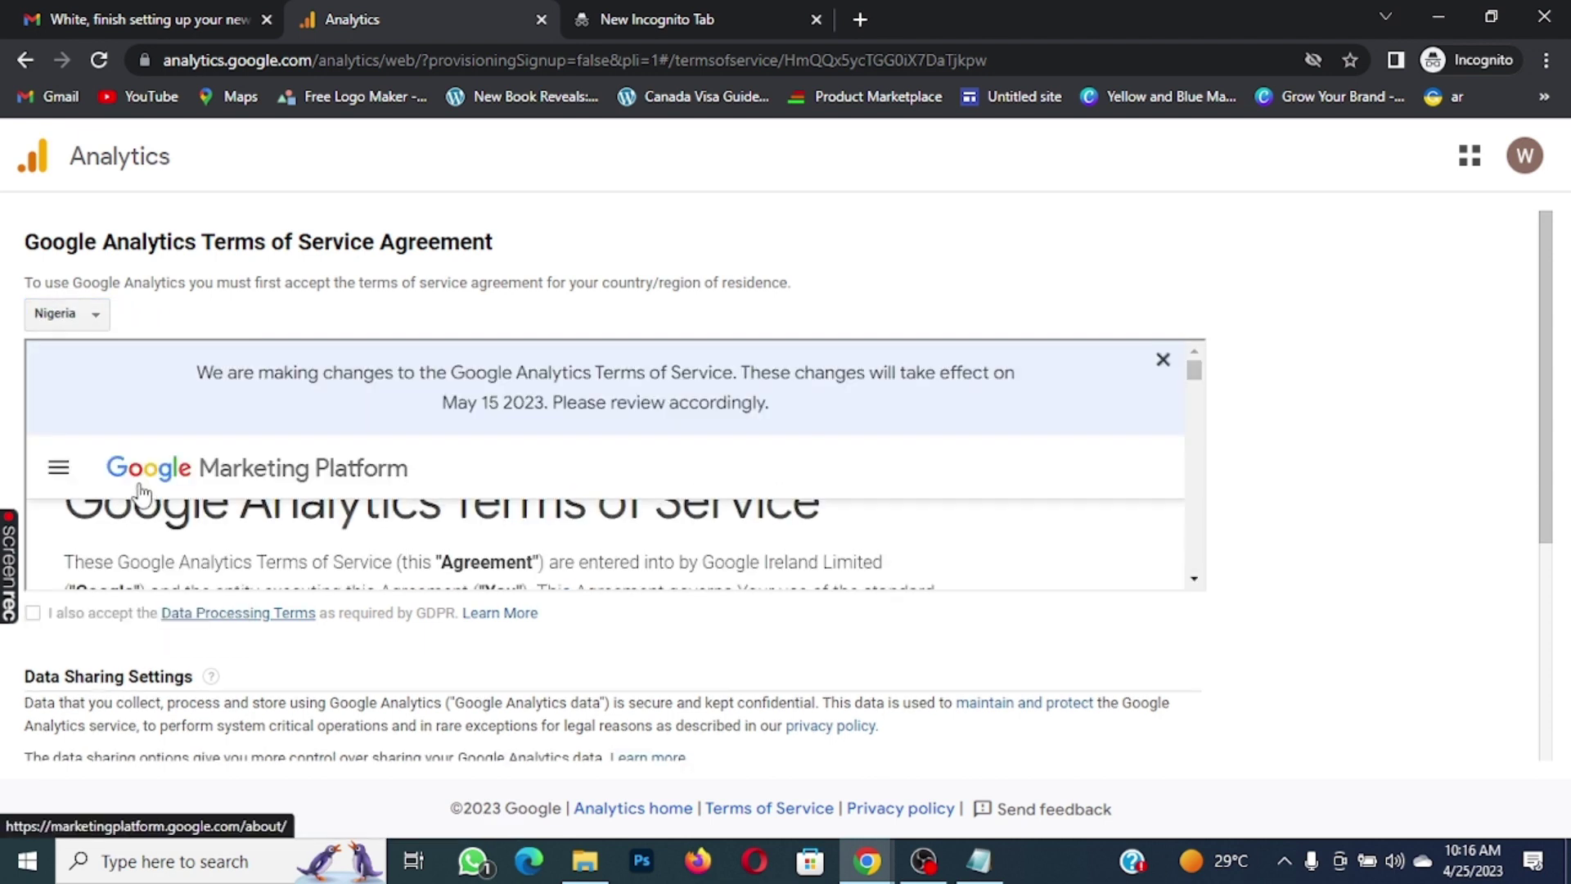
# Tick the Data Processing, Google products & services and Controller Terms boxes, then accept the terms
pyautogui.click(33, 613)
pyautogui.scroll(-8, 317, 568)
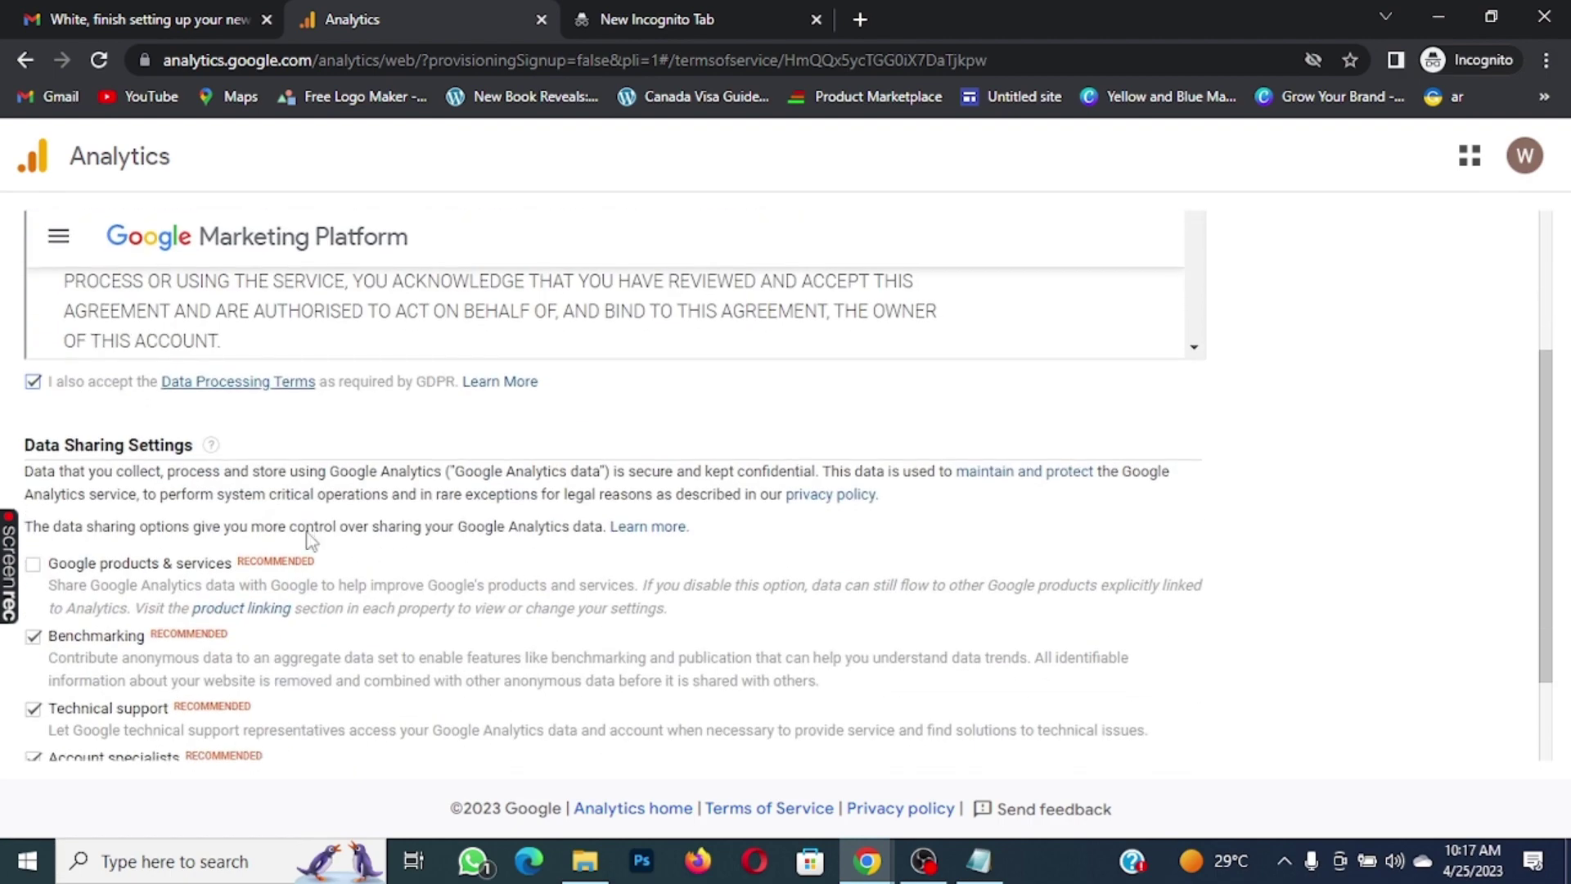
pyautogui.click(33, 451)
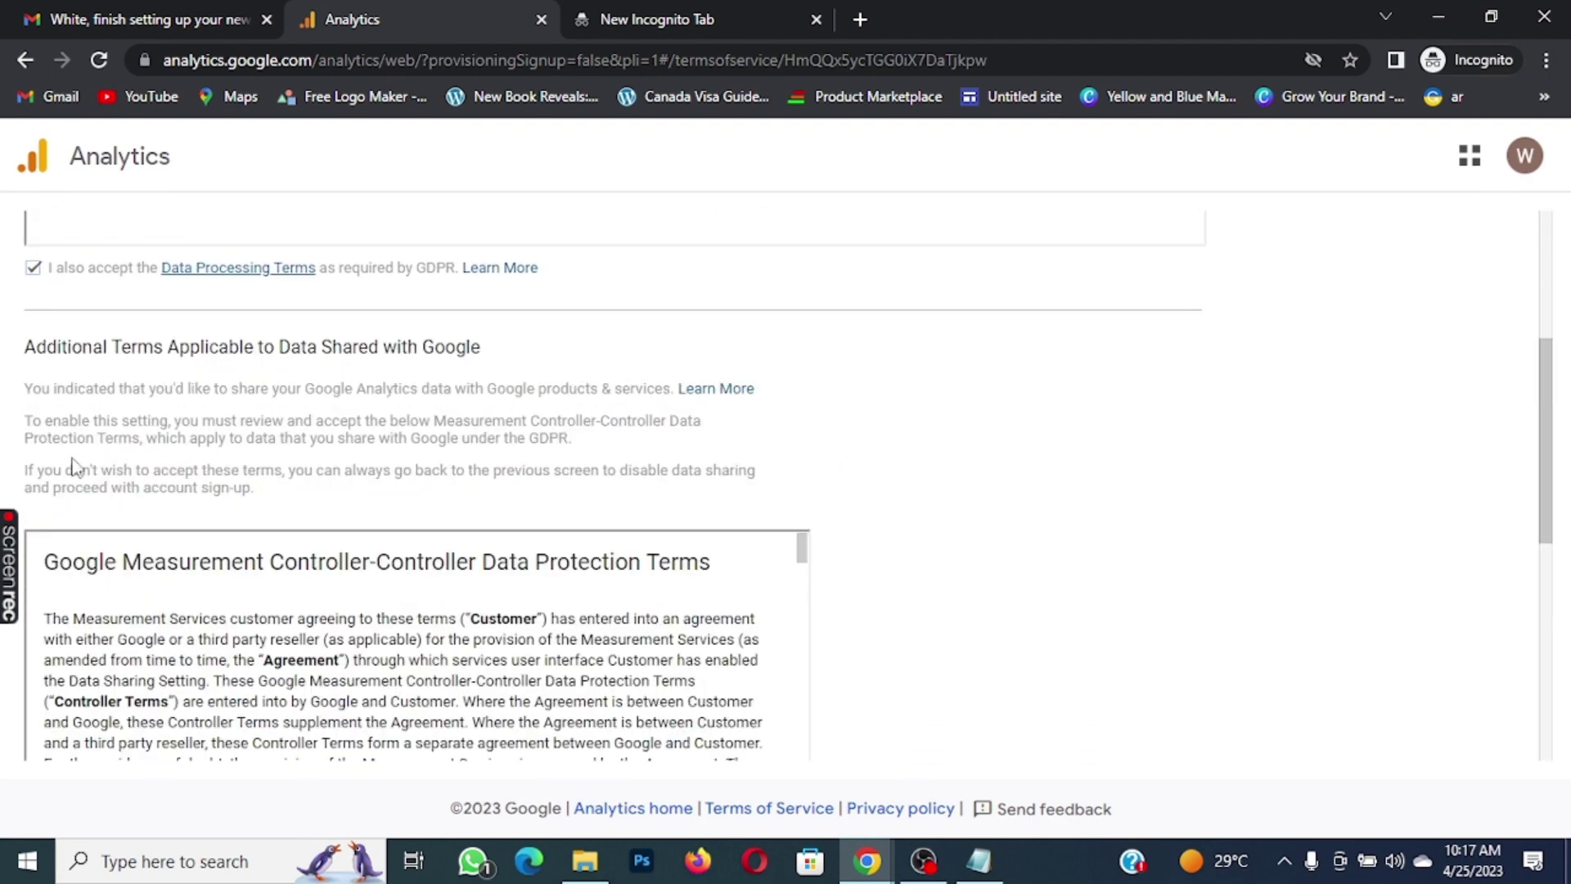
pyautogui.scroll(-5, 227, 498)
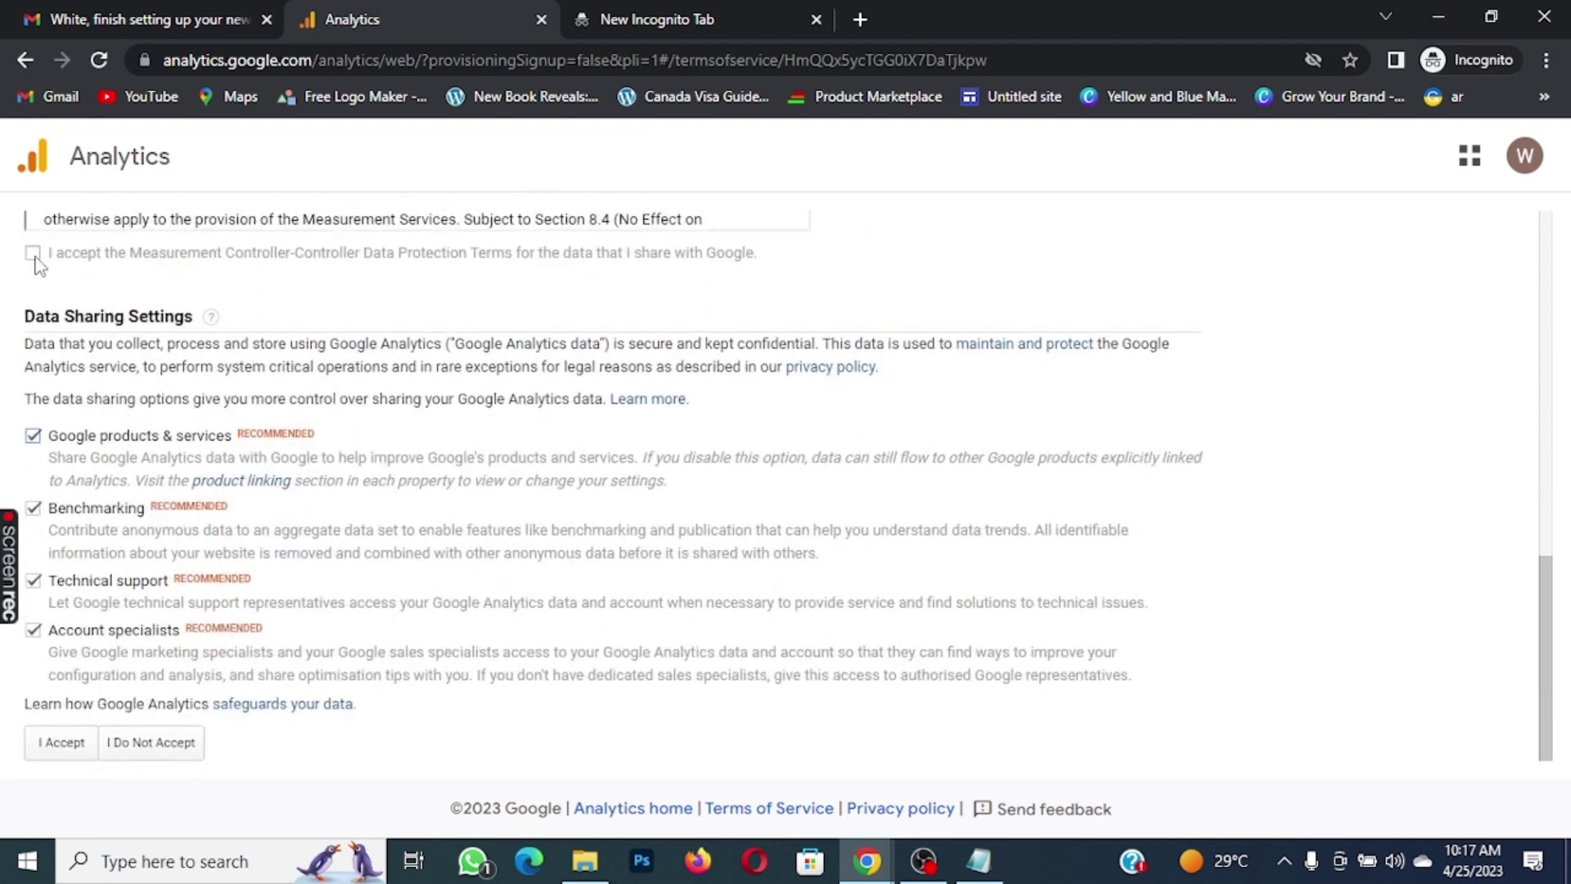
pyautogui.click(33, 252)
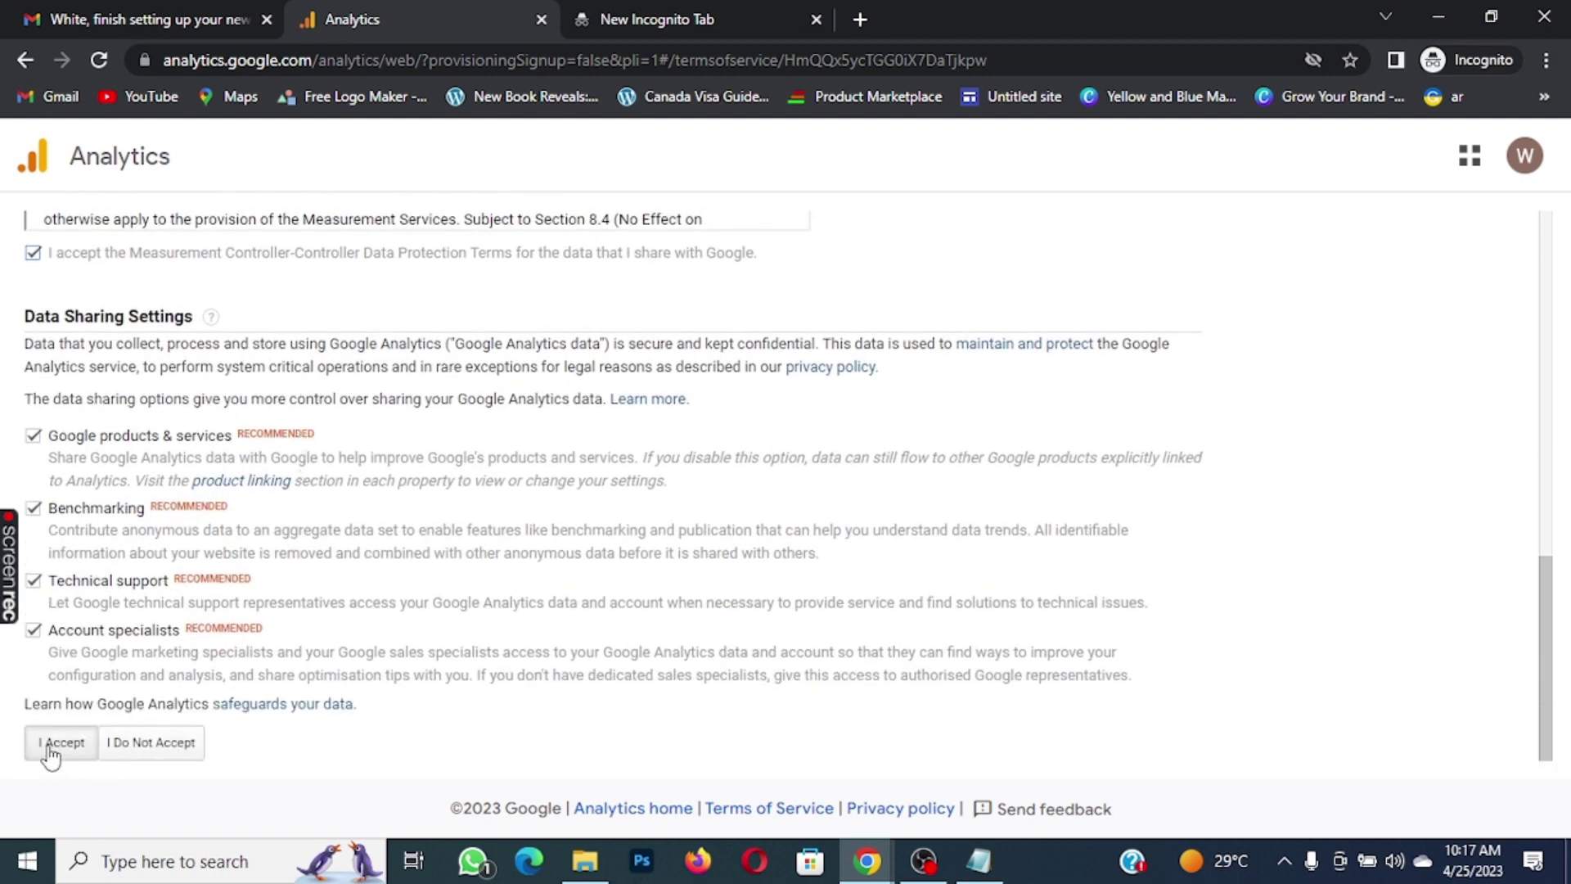
pyautogui.click(54, 746)
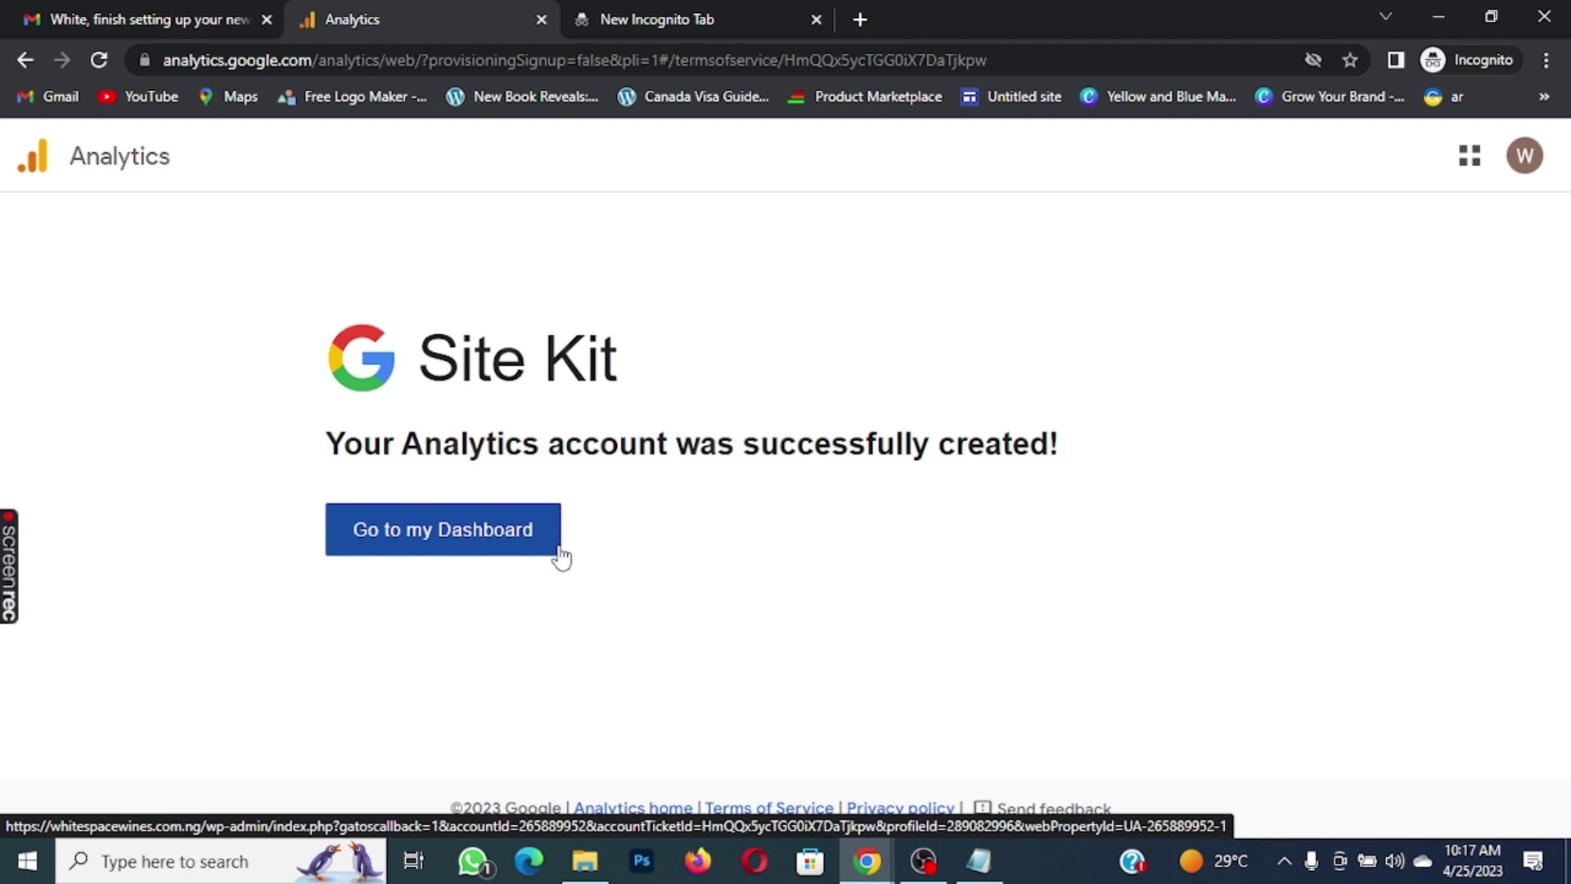
# Return to the Site Kit dashboard and scroll its Content section to the Top search queries card
pyautogui.click(443, 534)
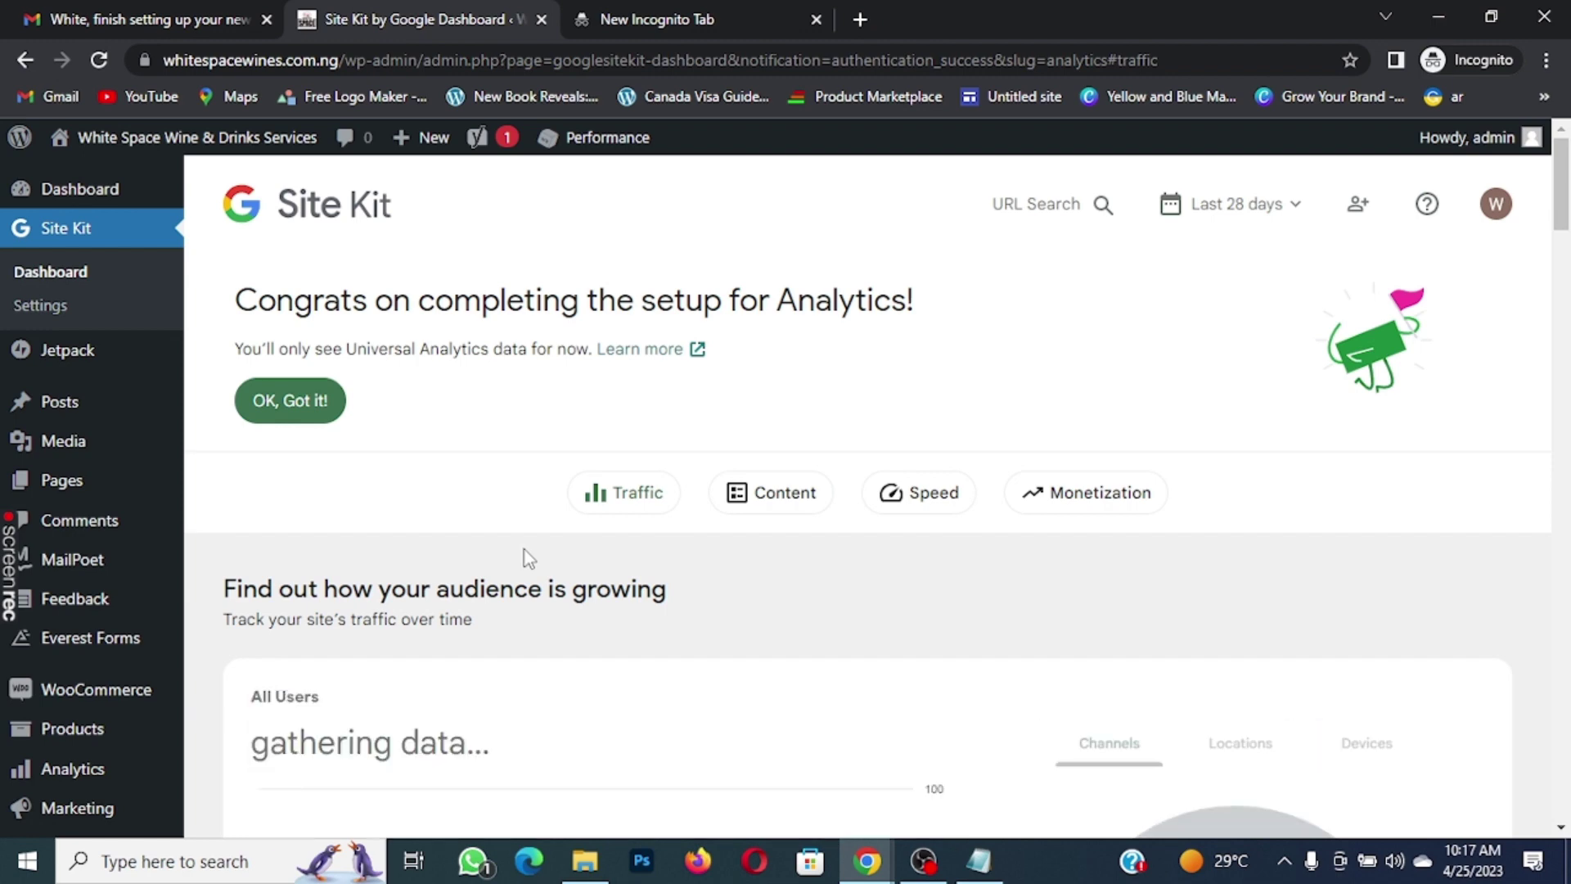
pyautogui.scroll(-4, 522, 549)
pyautogui.scroll(-10, 528, 557)
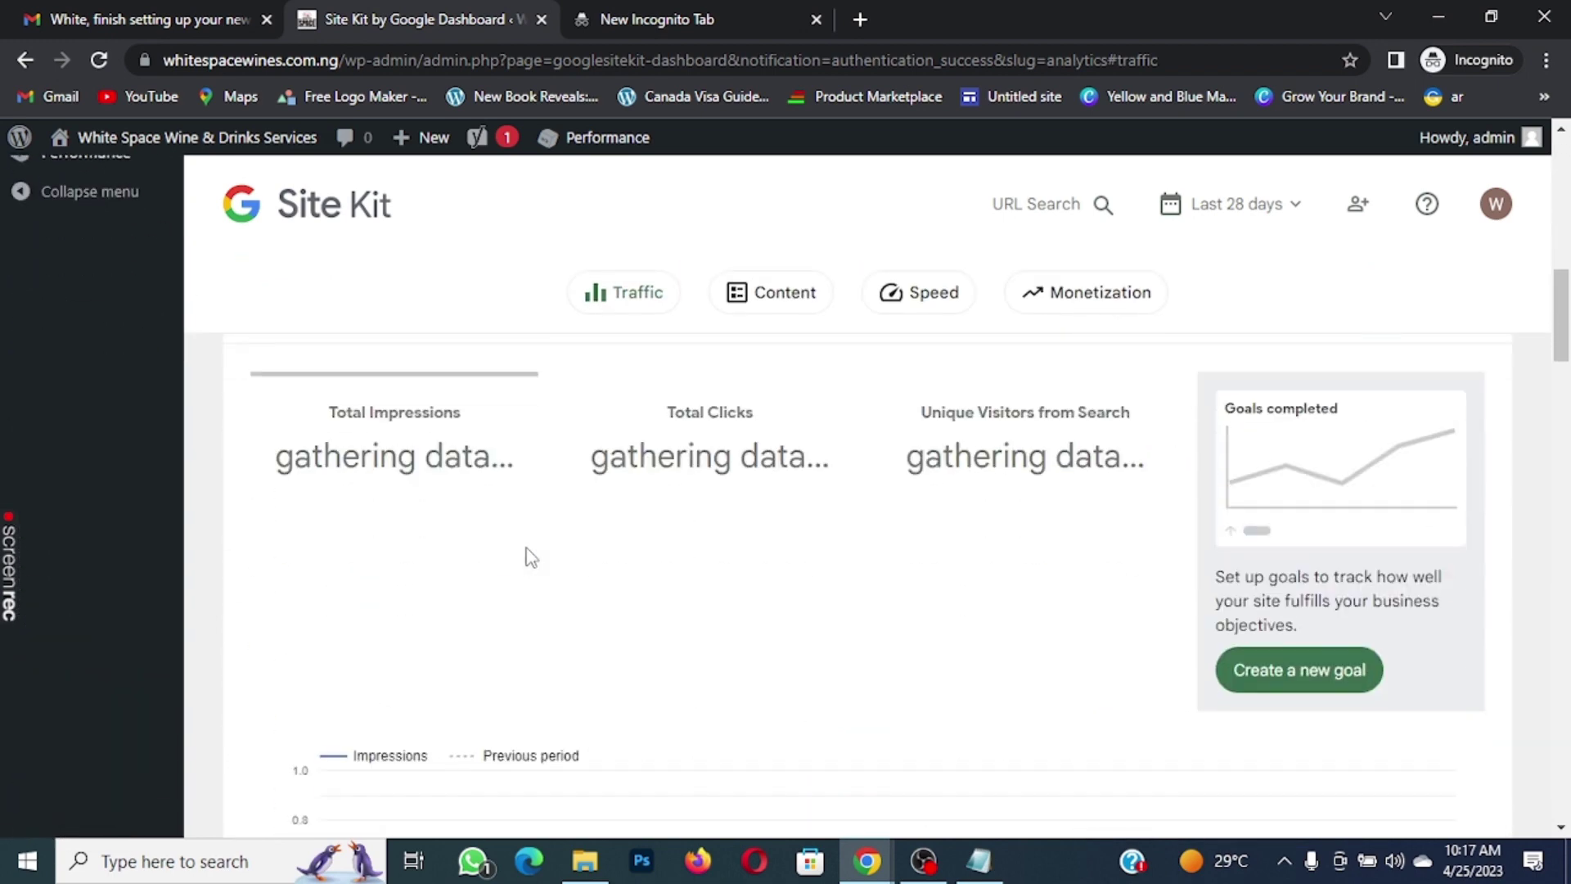
pyautogui.scroll(3, 530, 557)
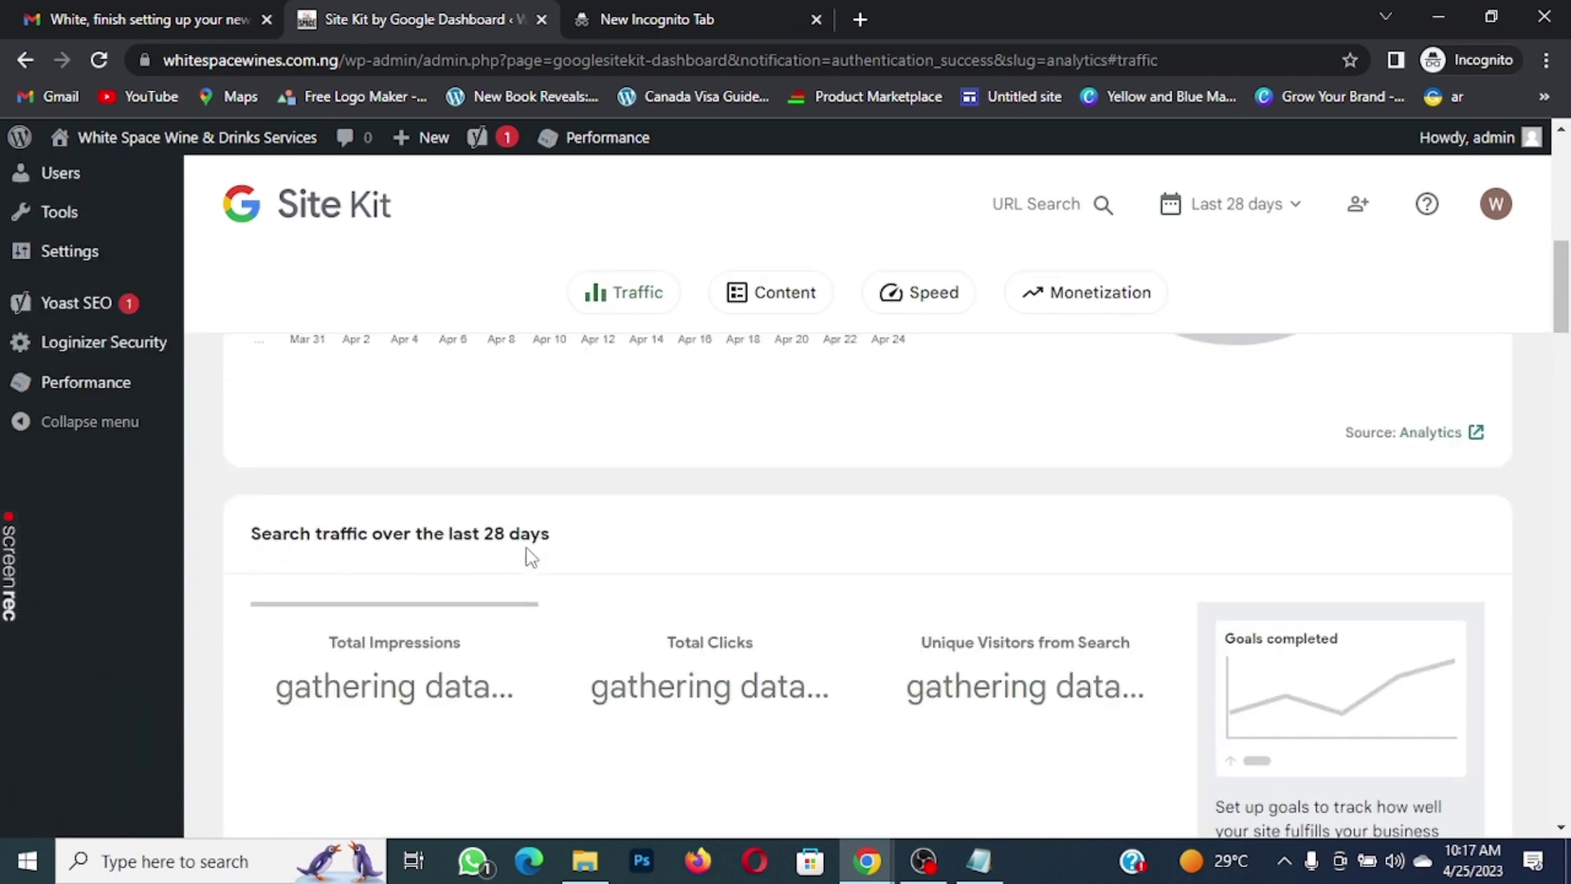
pyautogui.scroll(-6, 531, 558)
pyautogui.scroll(-8, 530, 561)
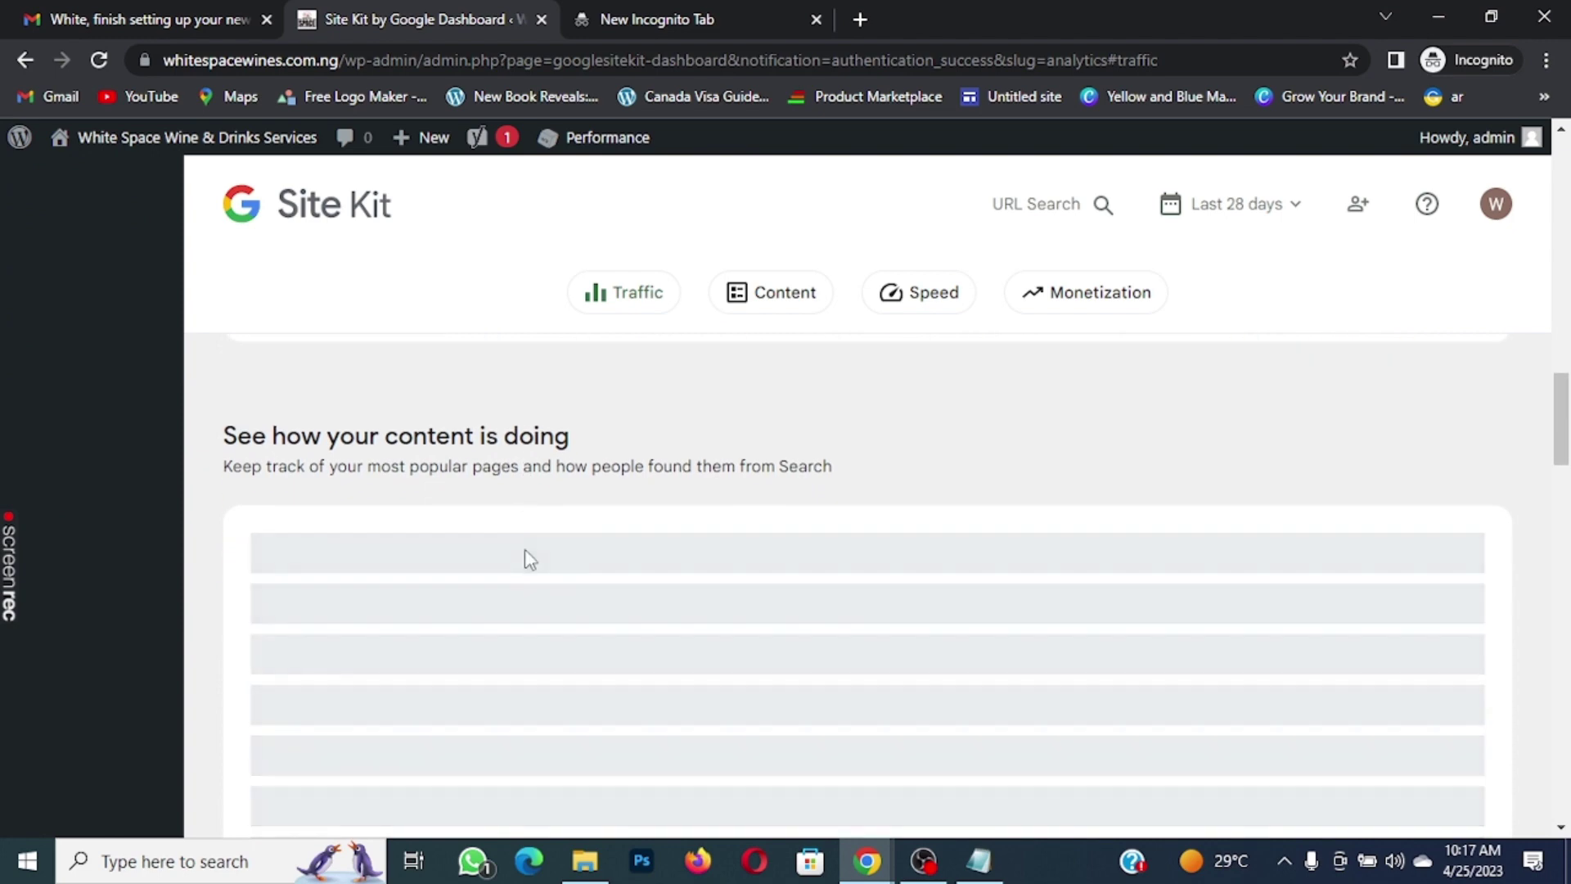
pyautogui.scroll(-2, 531, 560)
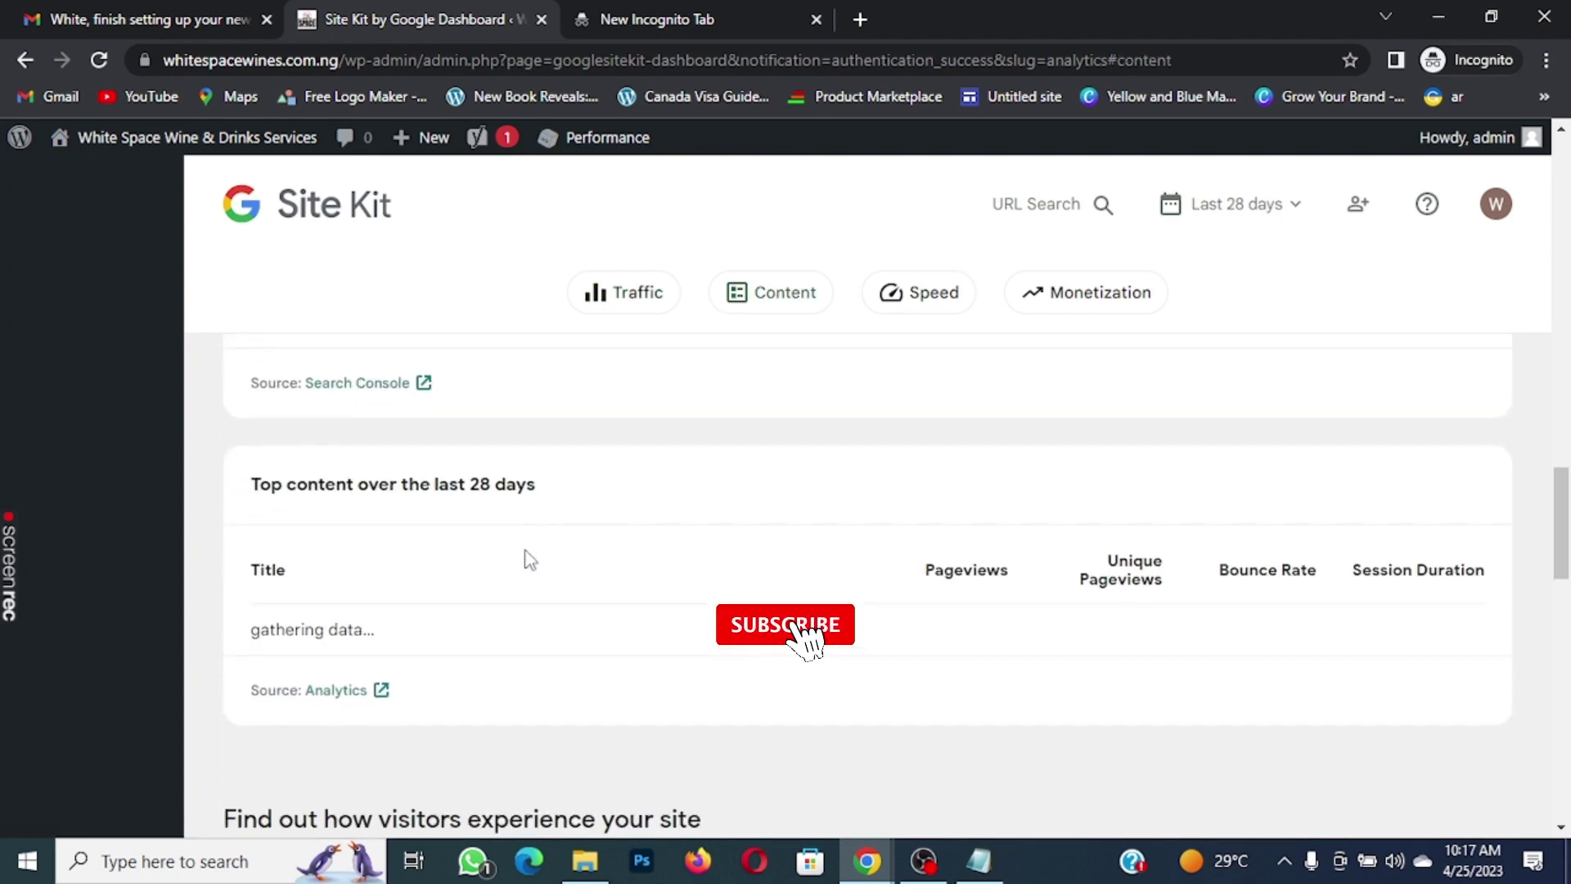
pyautogui.scroll(2, 531, 561)
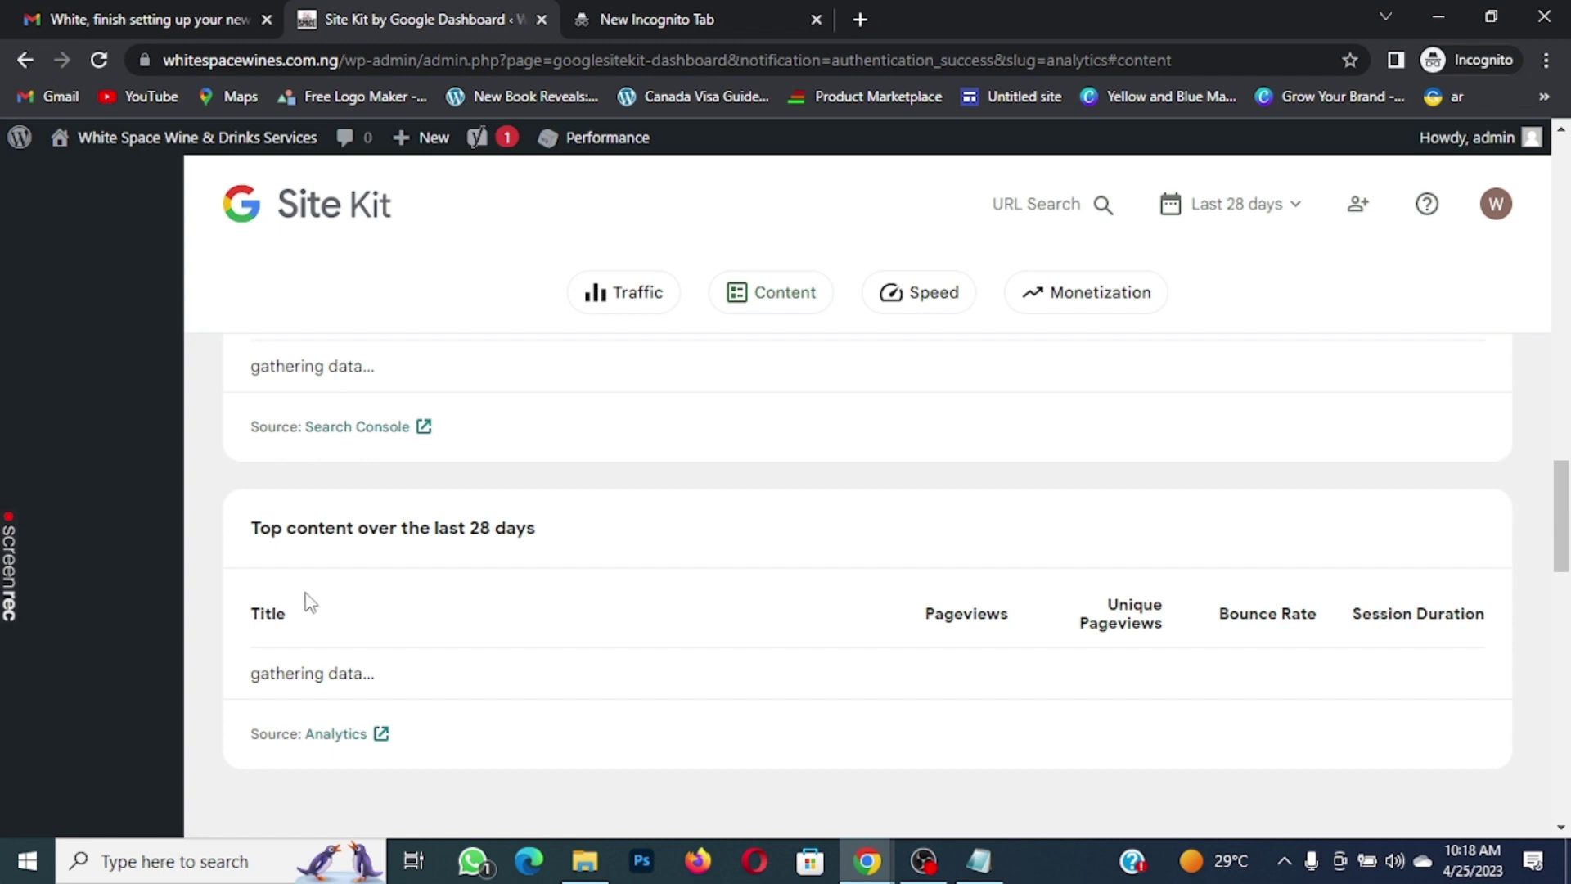
pyautogui.scroll(1, 327, 577)
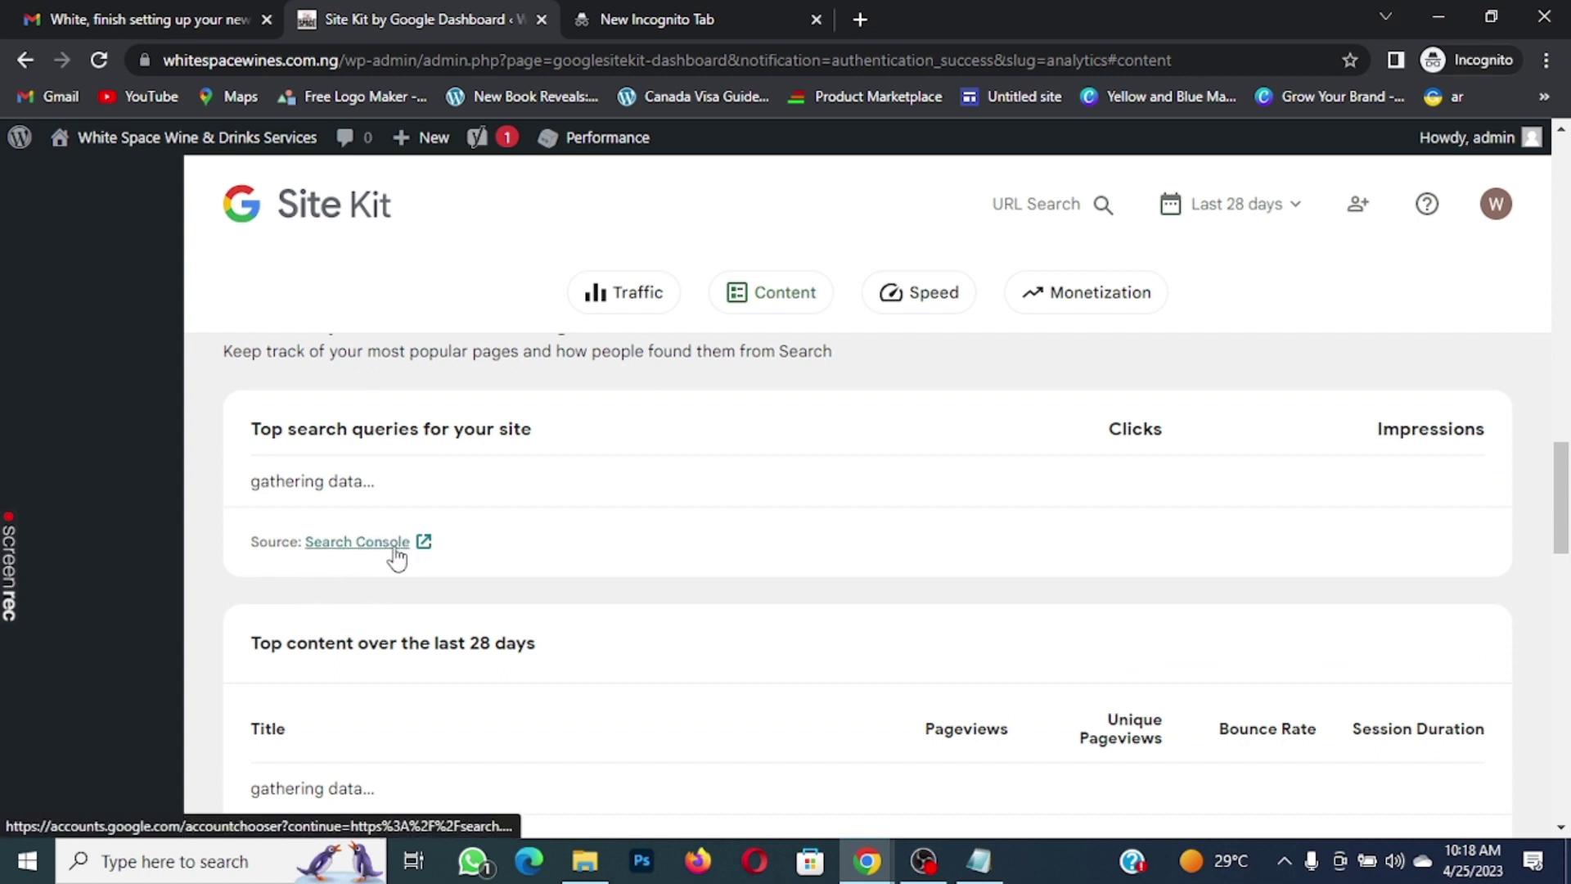
# Open the site's Search Console Sitemaps page via the source link, then switch back to Site Kit
pyautogui.click(422, 544)
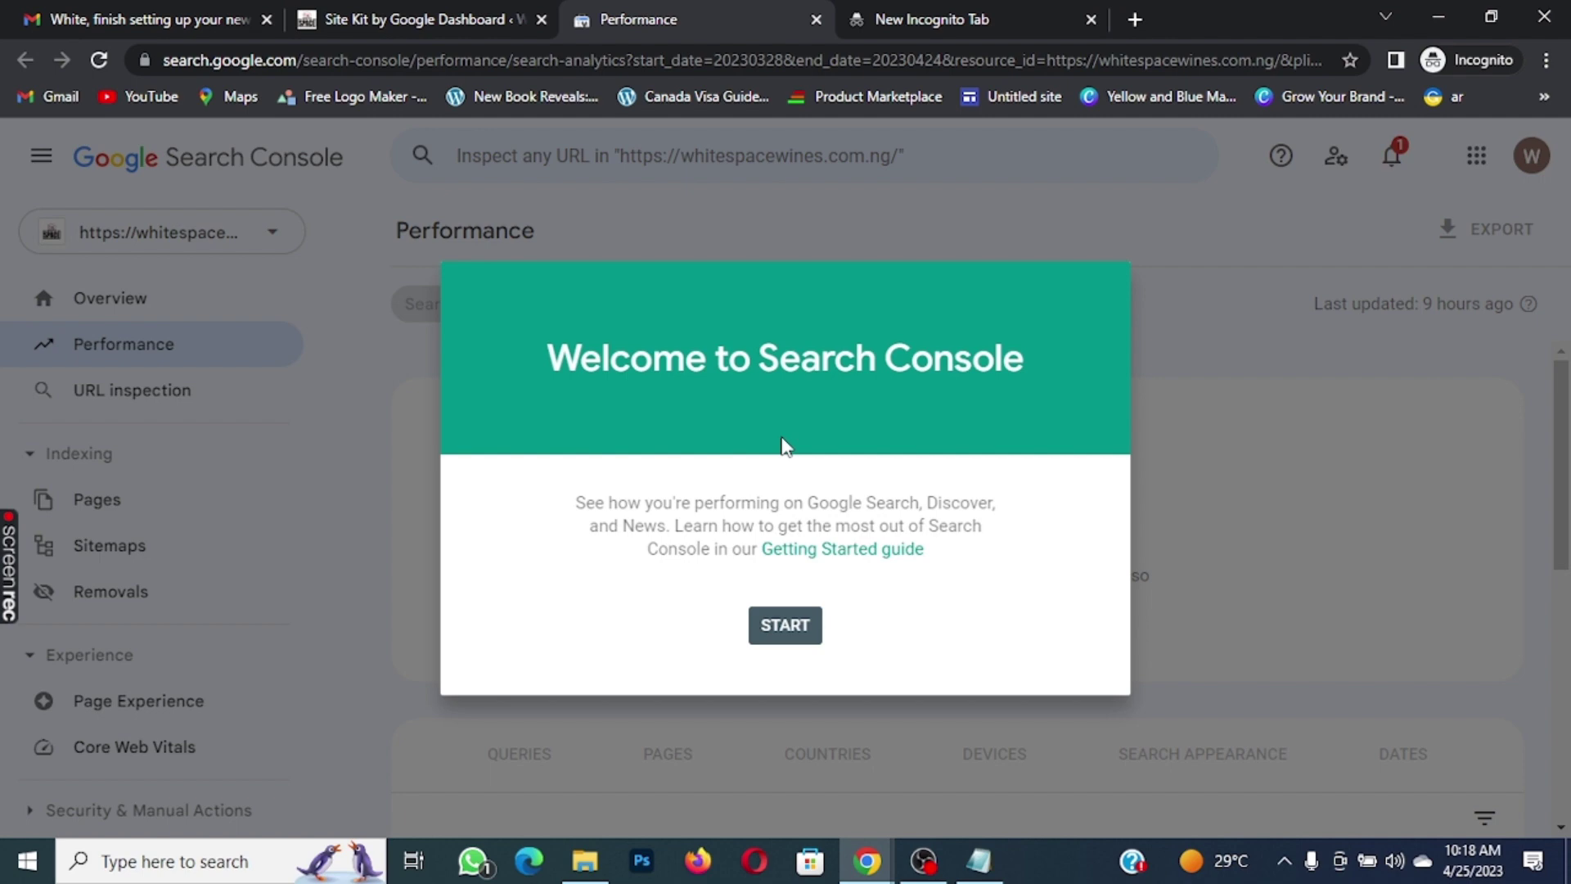
pyautogui.click(802, 632)
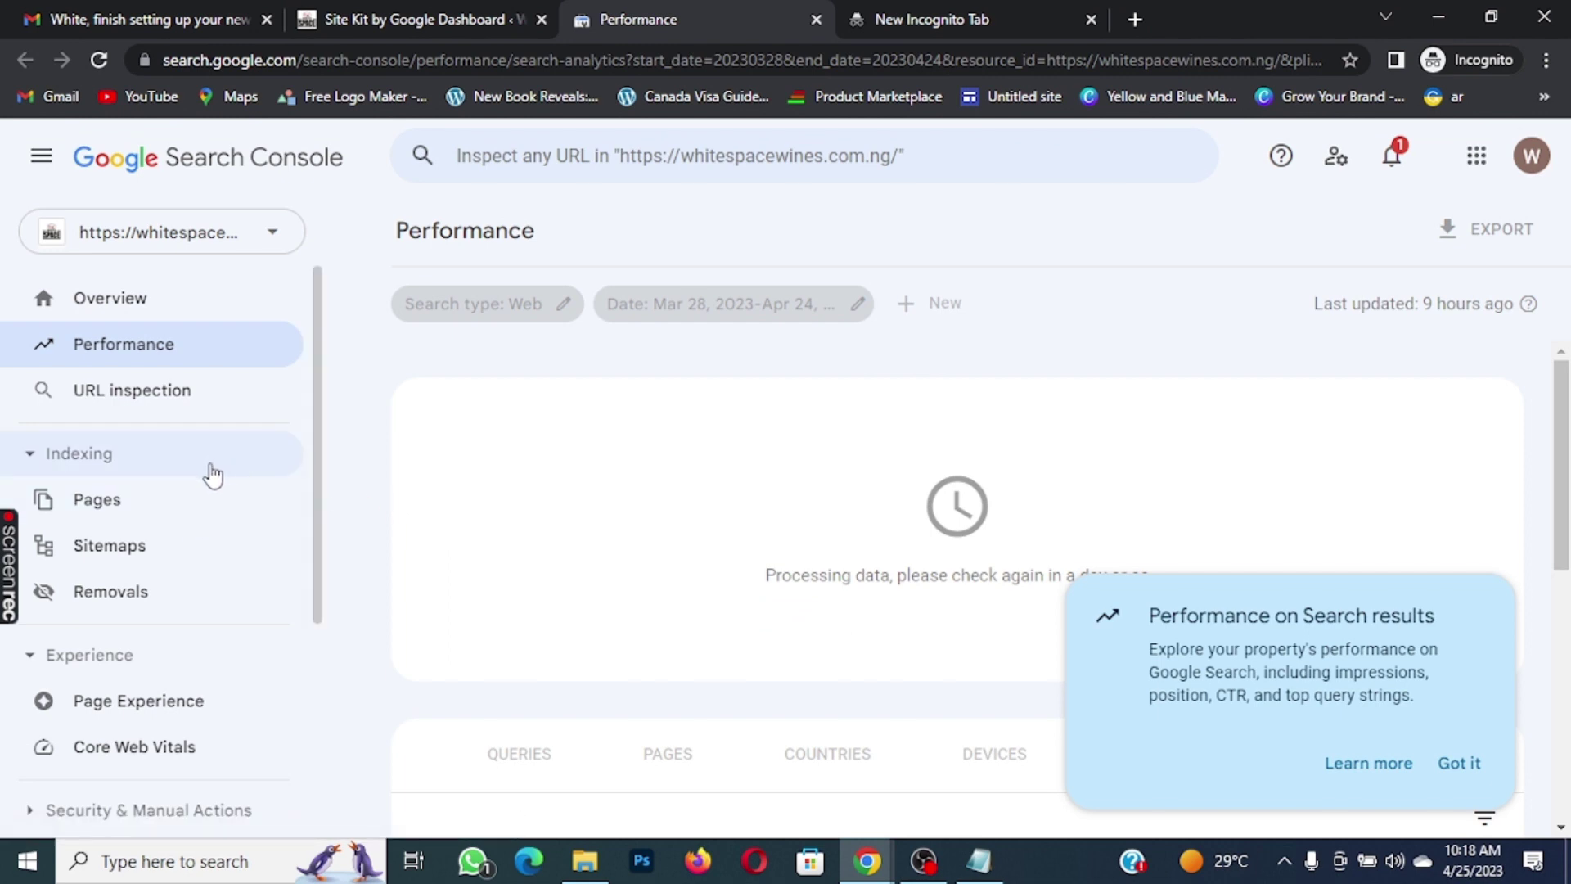
pyautogui.click(140, 548)
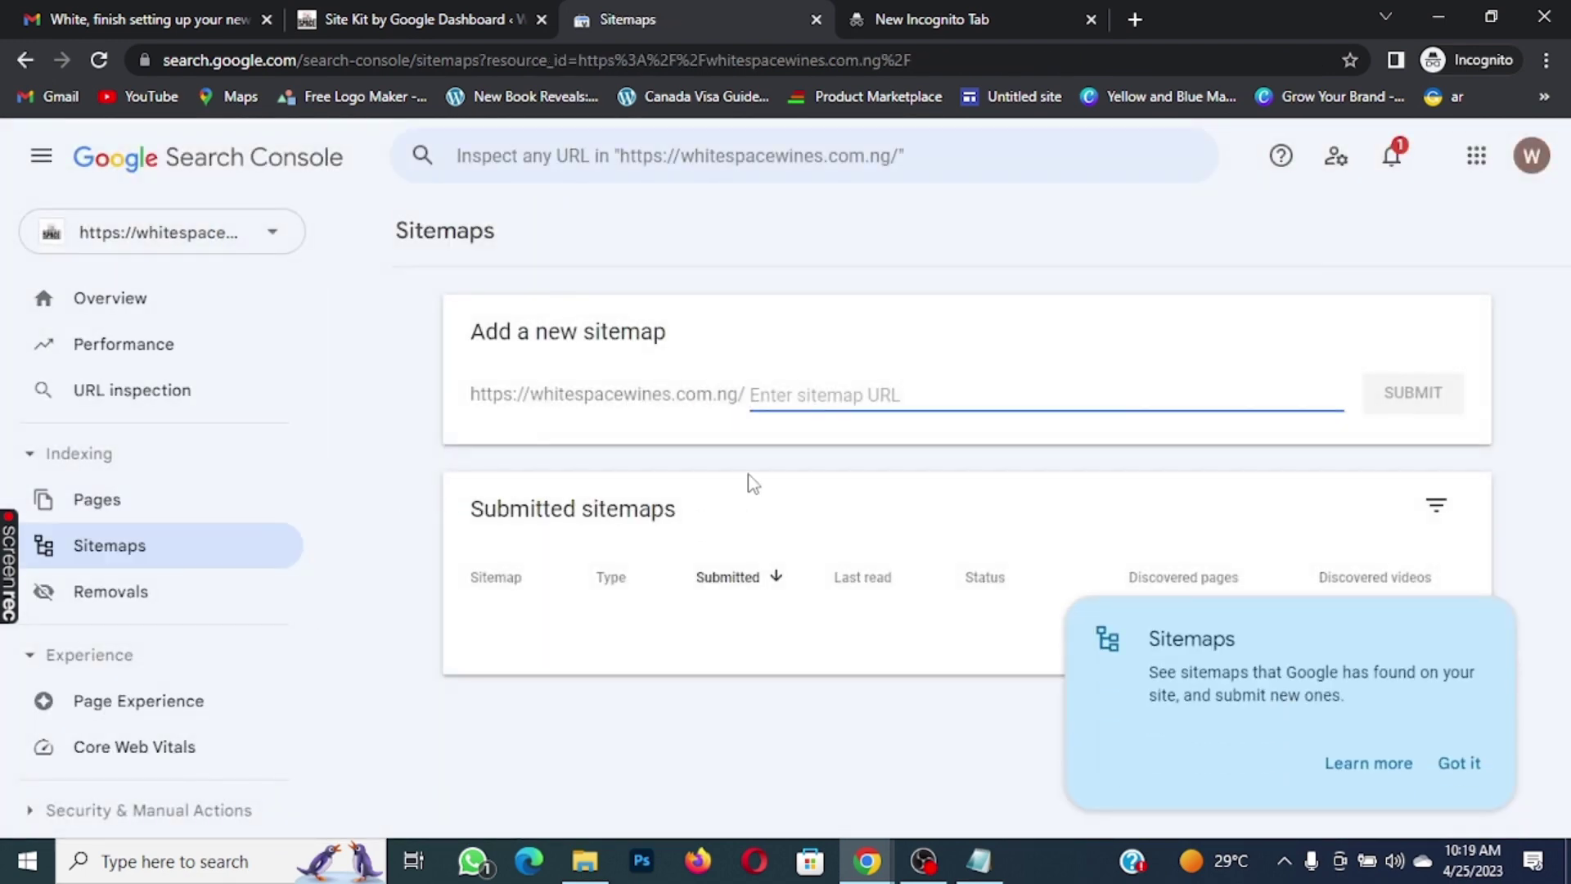
pyautogui.click(414, 8)
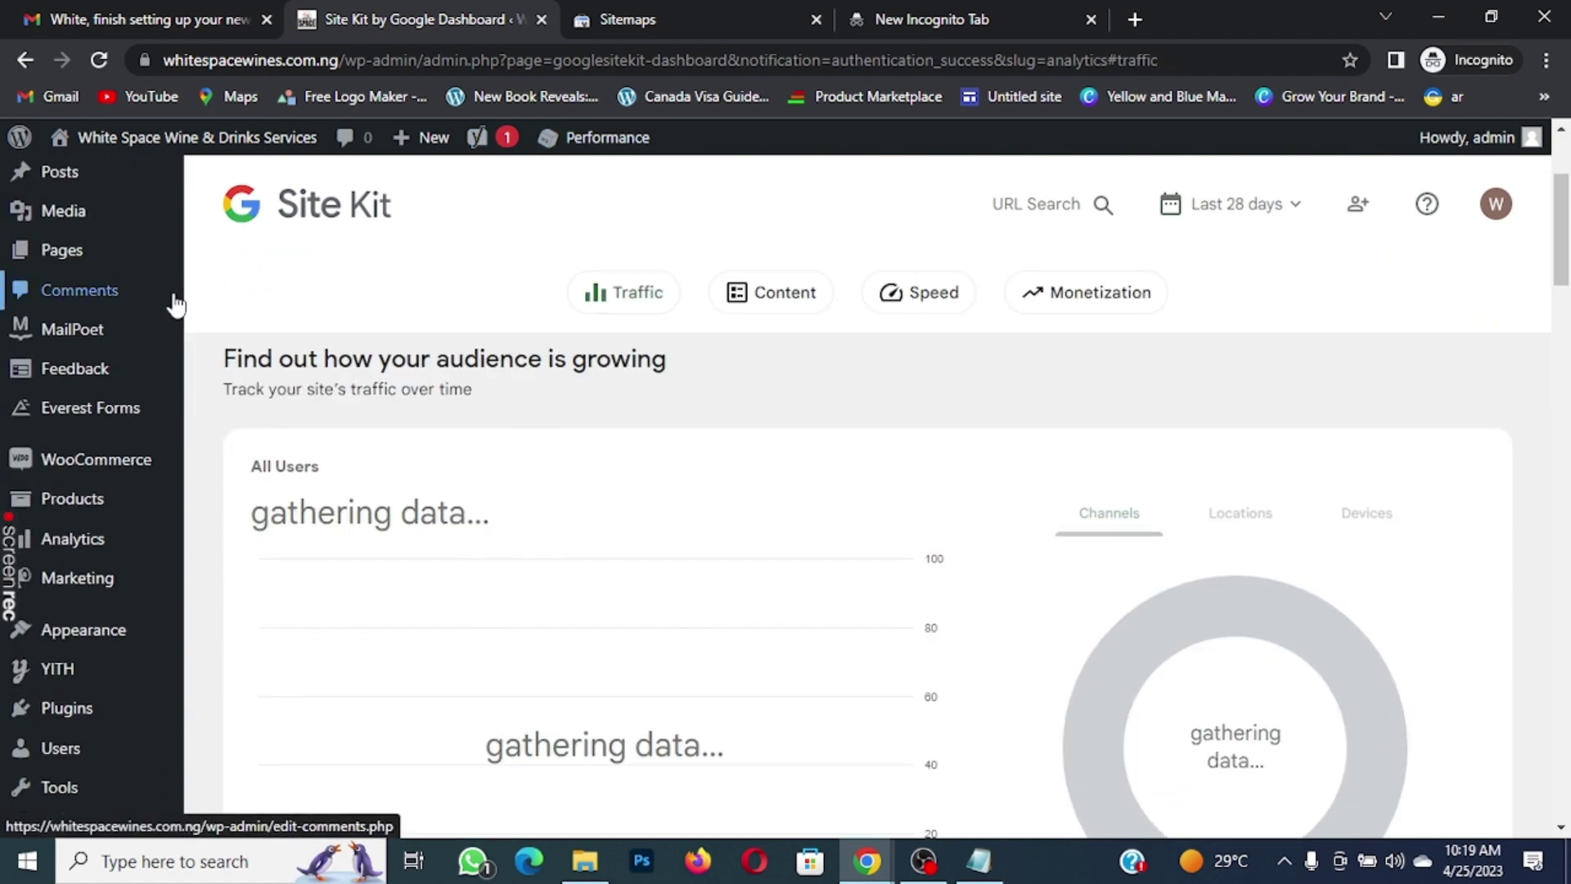
# Open the XML sitemap from Yoast SEO Settings and select sitemap_index.xml in its address
pyautogui.scroll(-3, 78, 674)
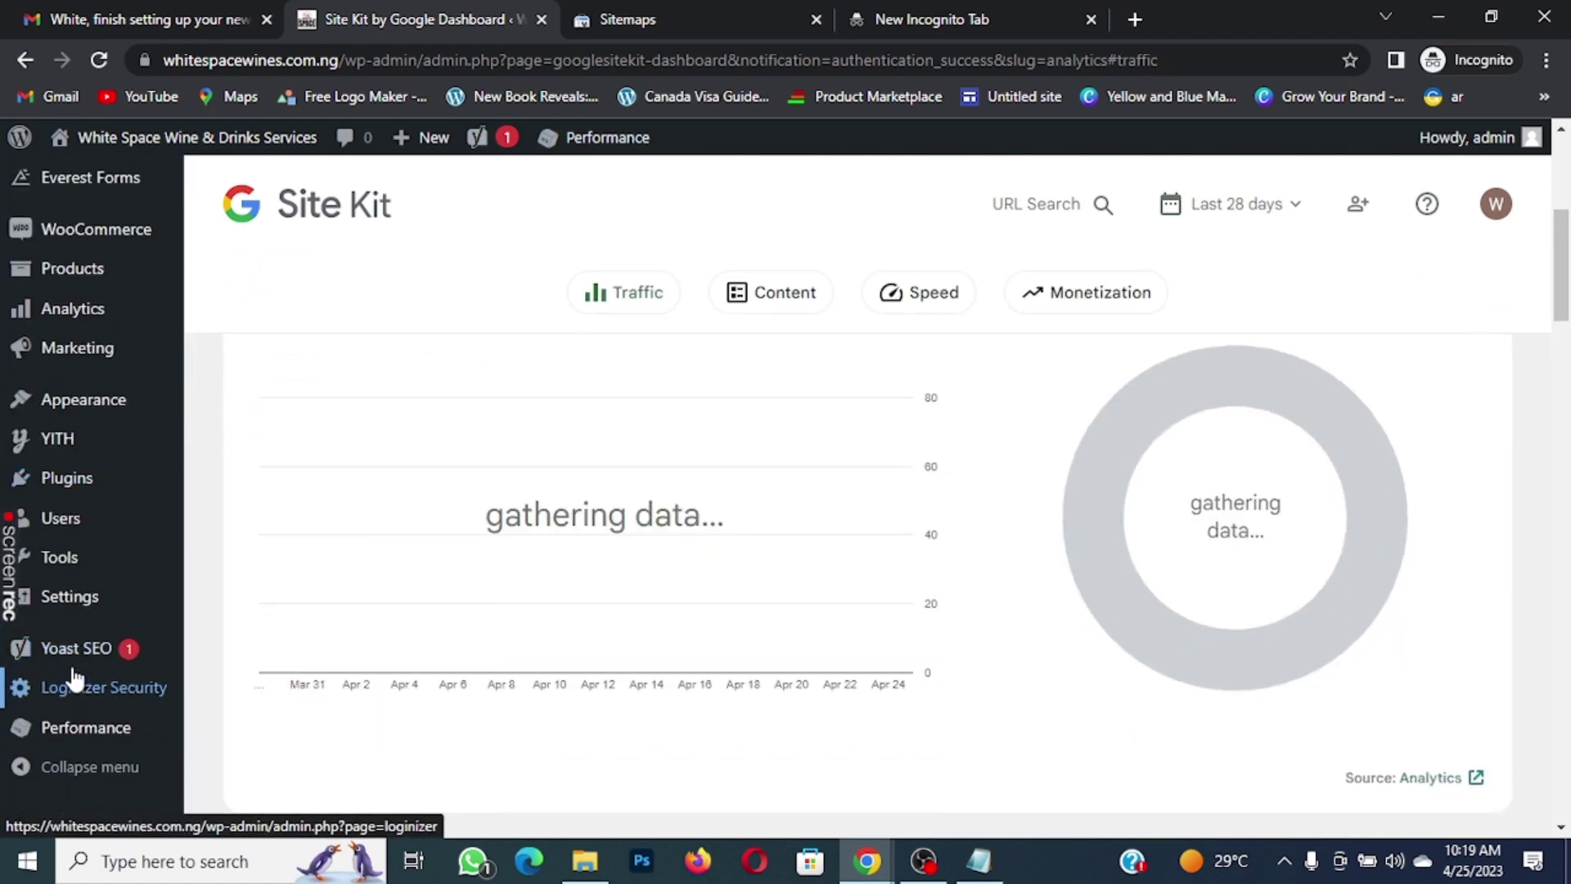
pyautogui.moveTo(77, 649)
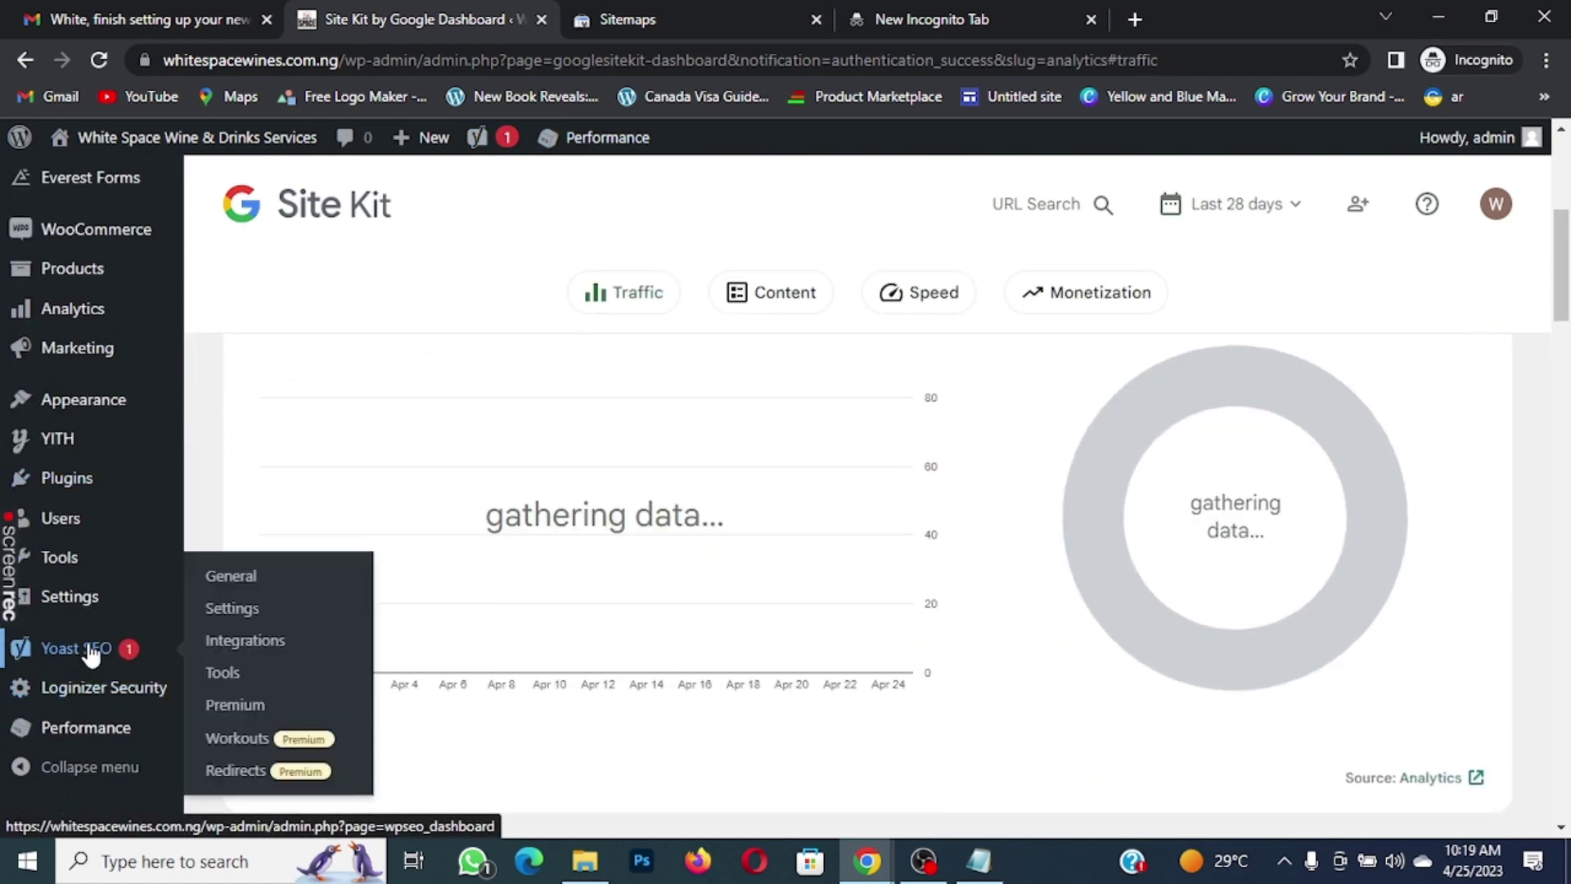
pyautogui.click(232, 611)
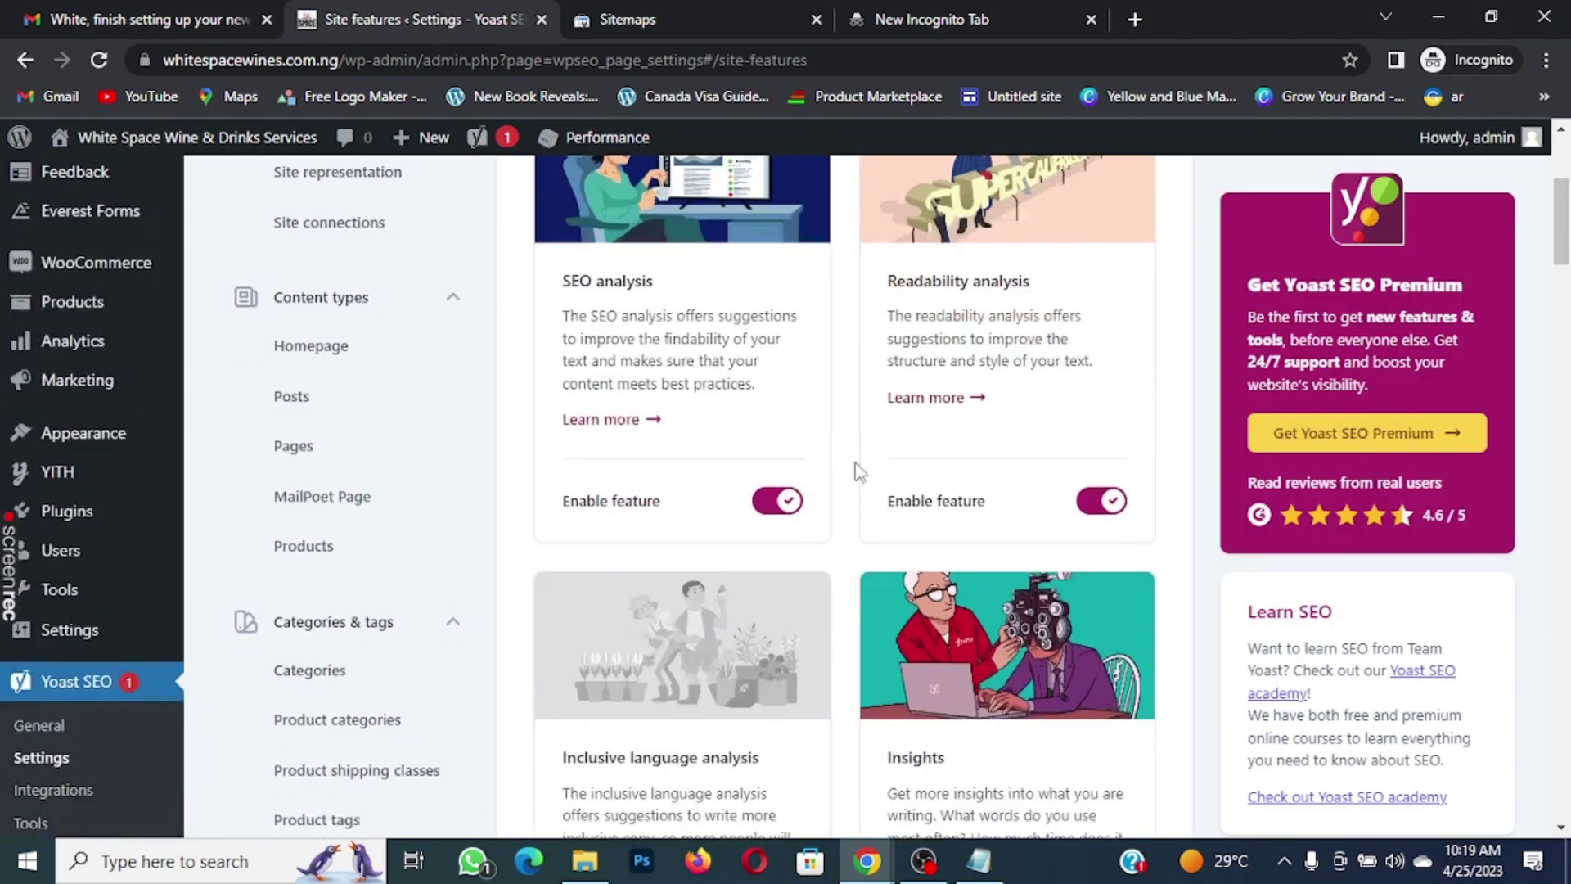
pyautogui.scroll(-12, 900, 493)
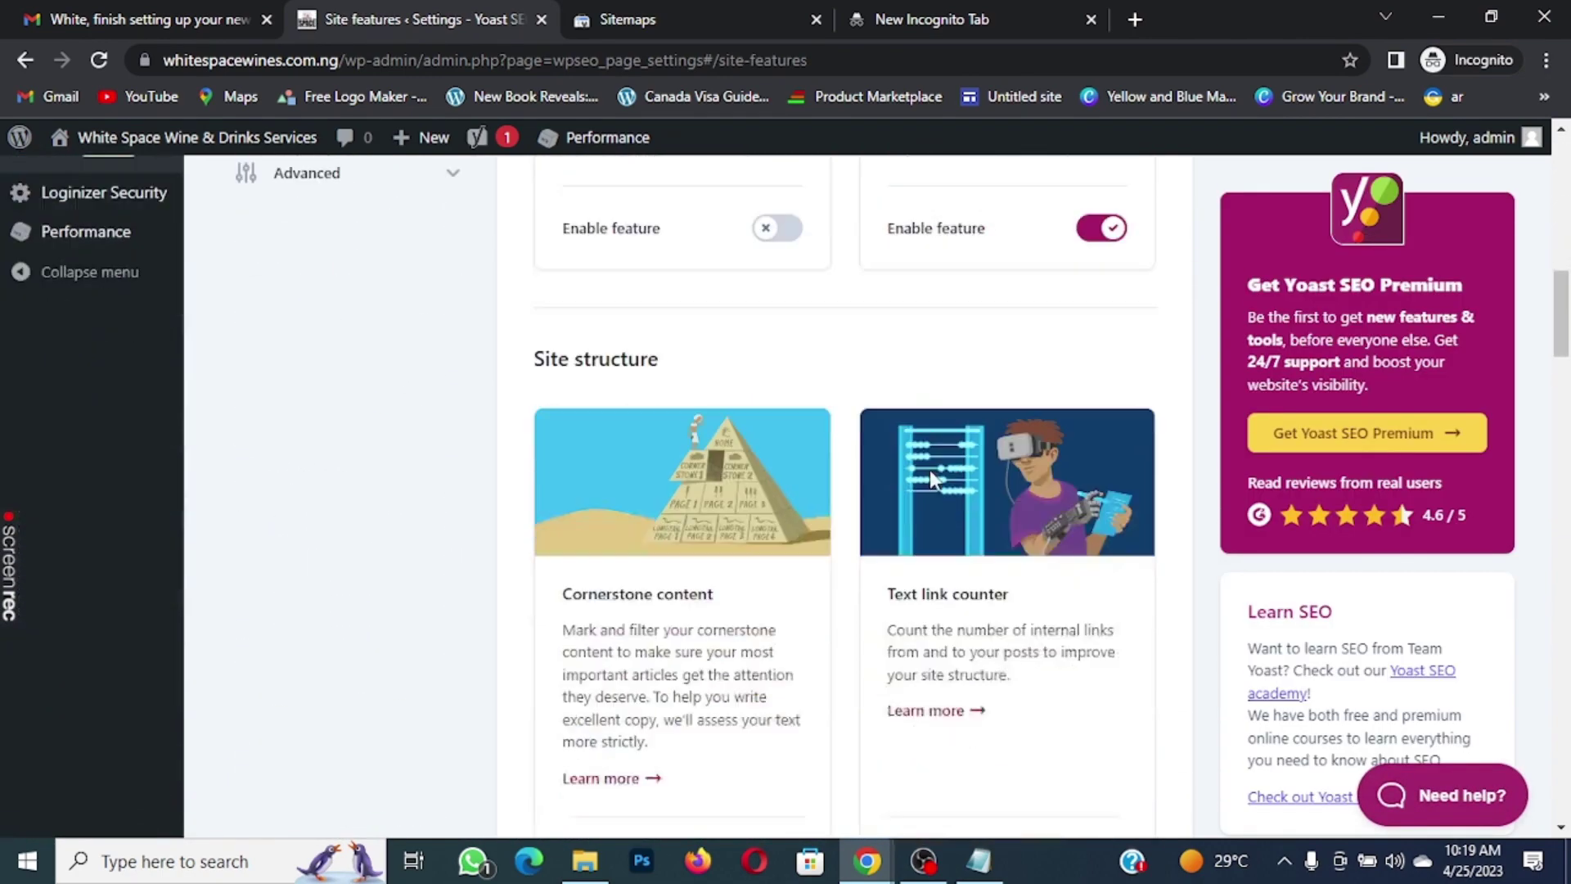
pyautogui.scroll(-15, 936, 475)
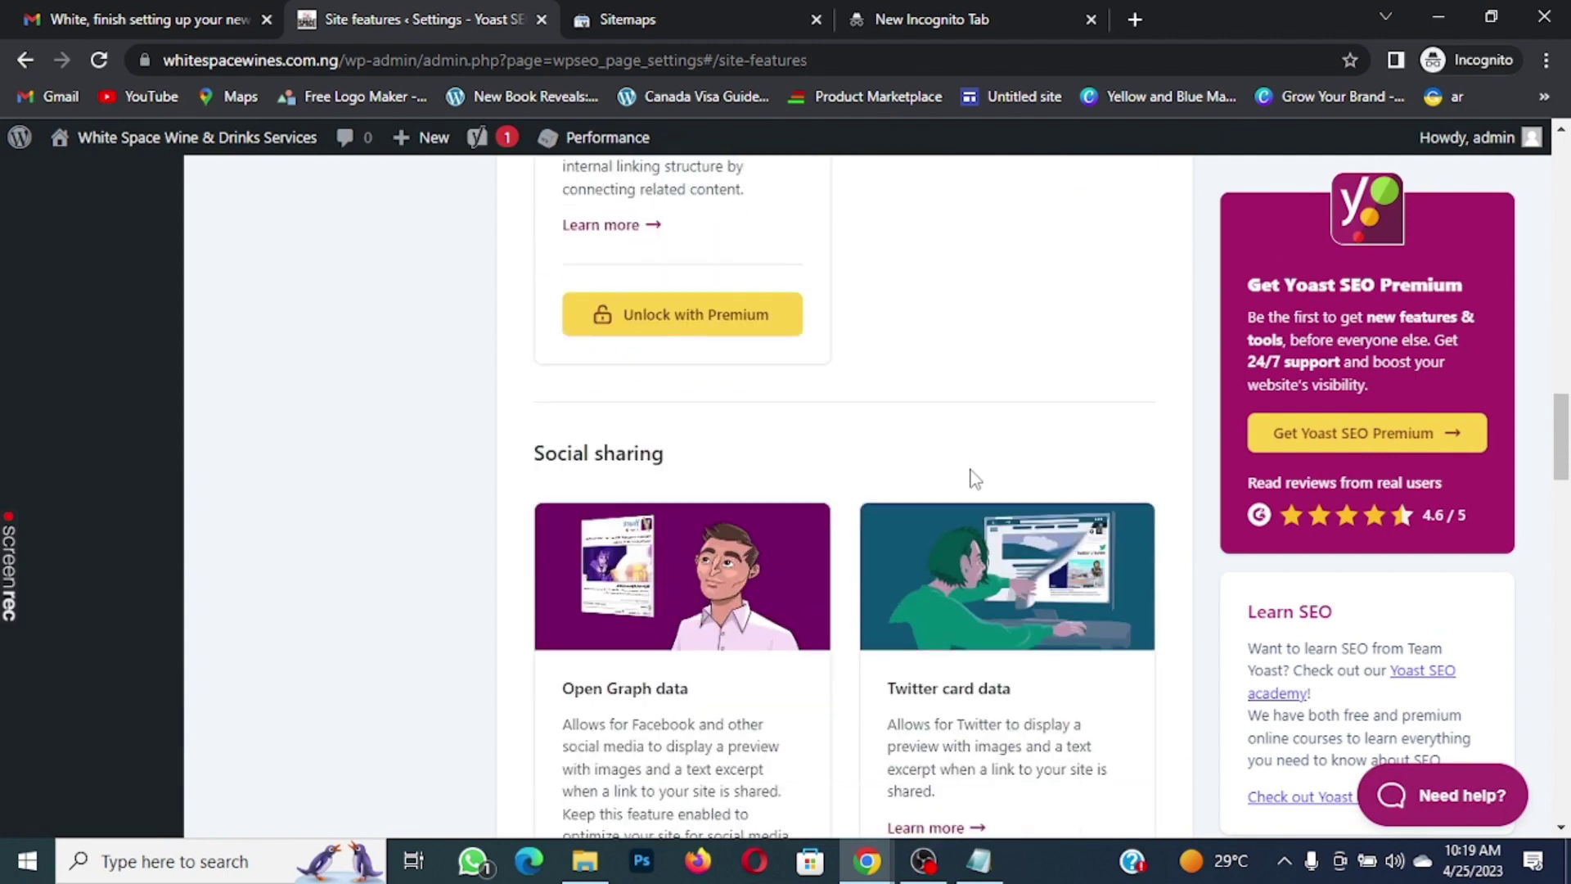
pyautogui.scroll(-8, 976, 476)
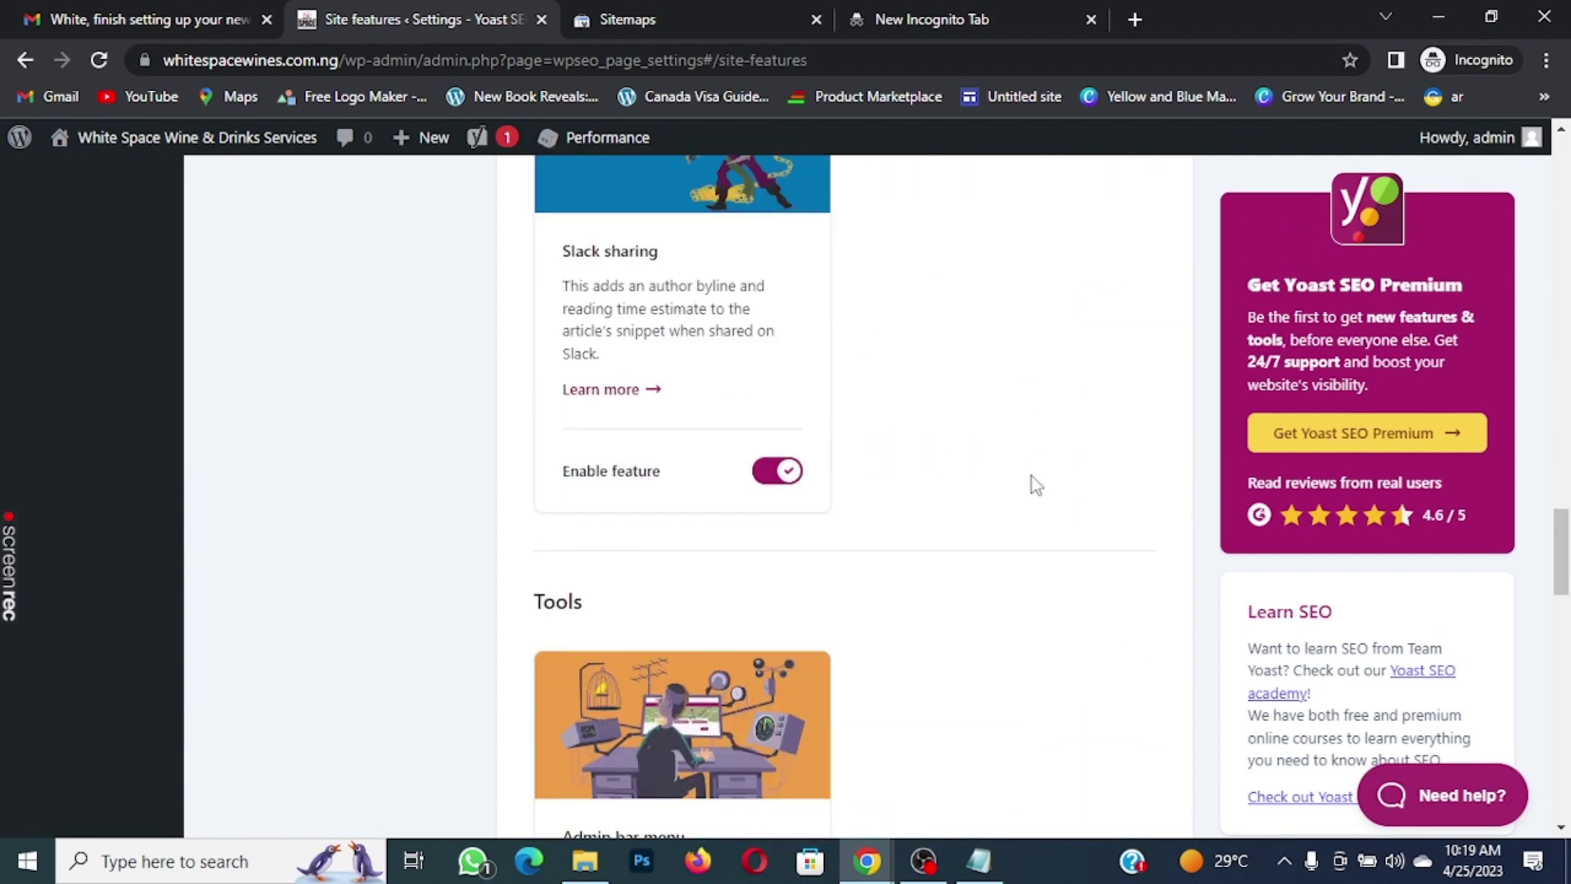
pyautogui.scroll(-10, 1032, 483)
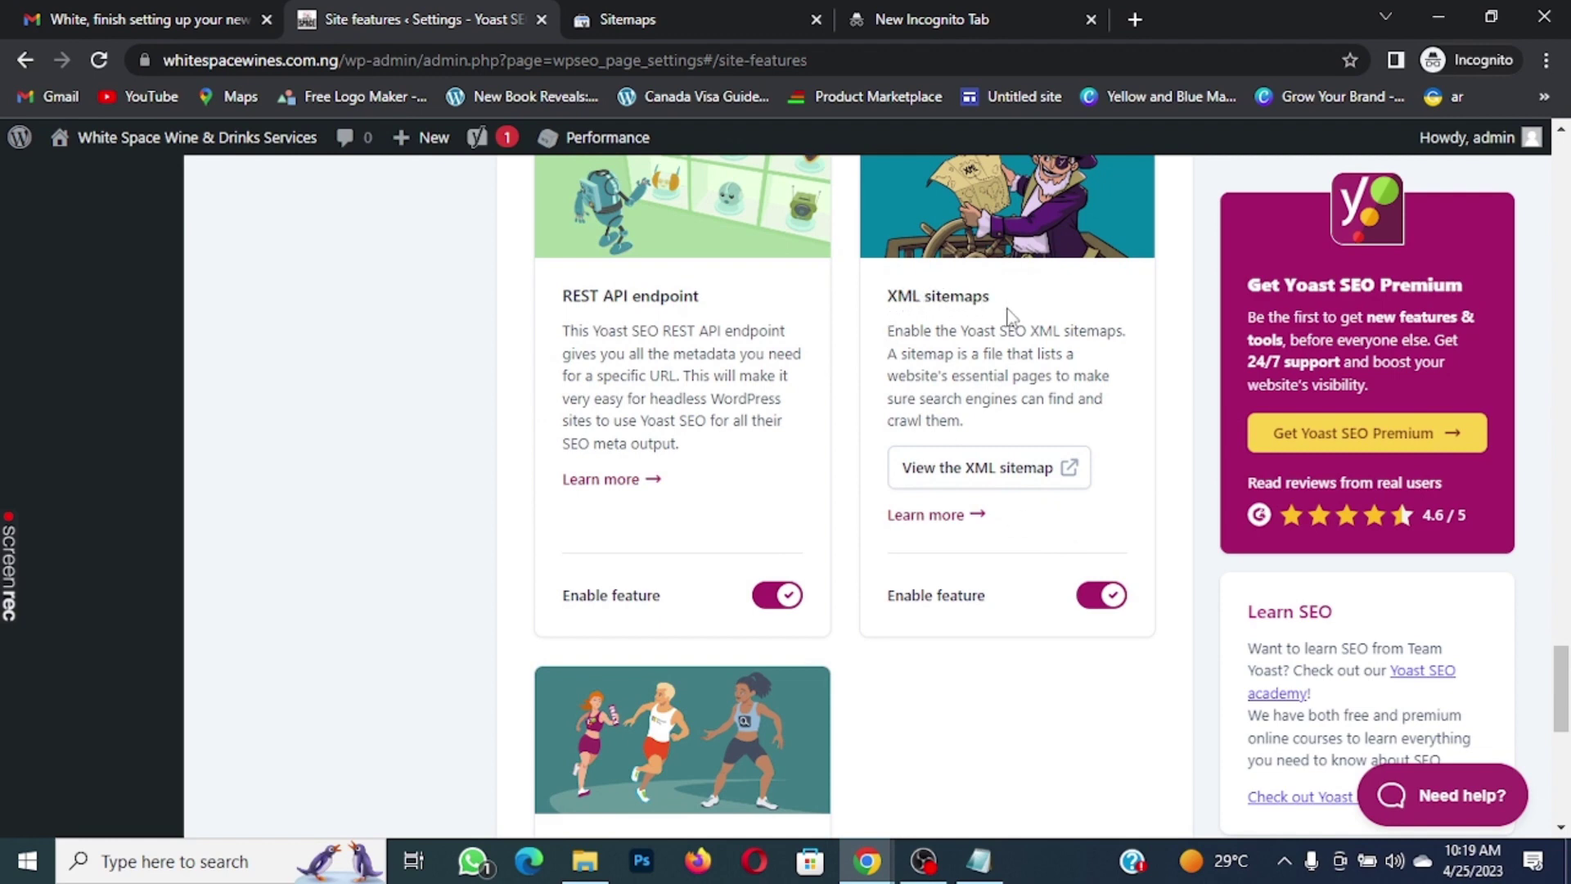
pyautogui.click(1072, 488)
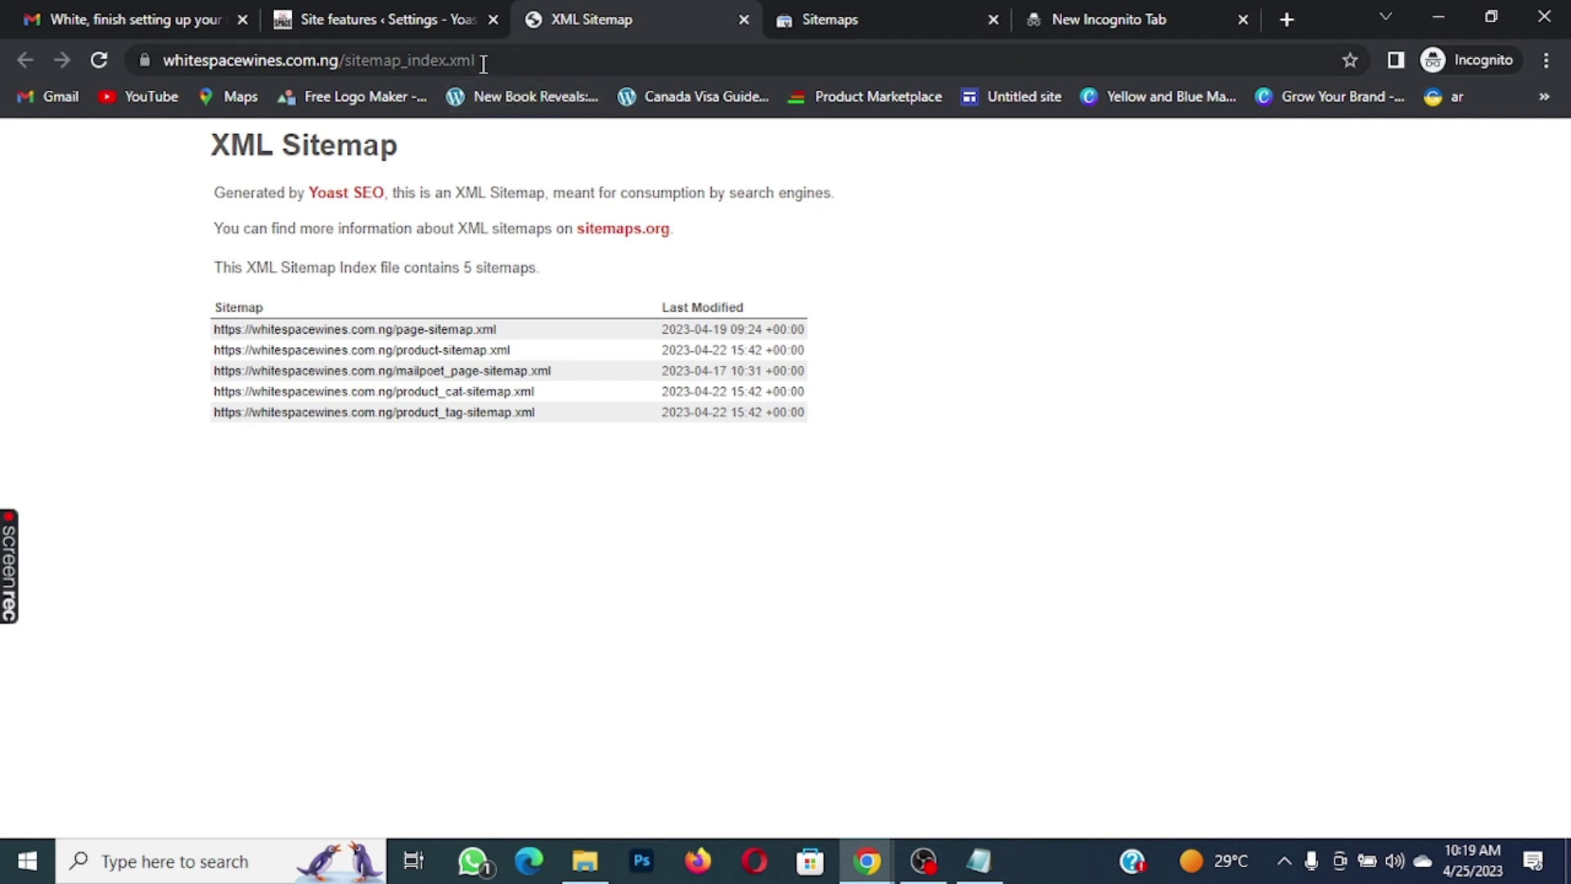
pyautogui.moveTo(484, 62); pyautogui.dragTo(349, 60)
pyautogui.hotkey('ctrl', 'c')
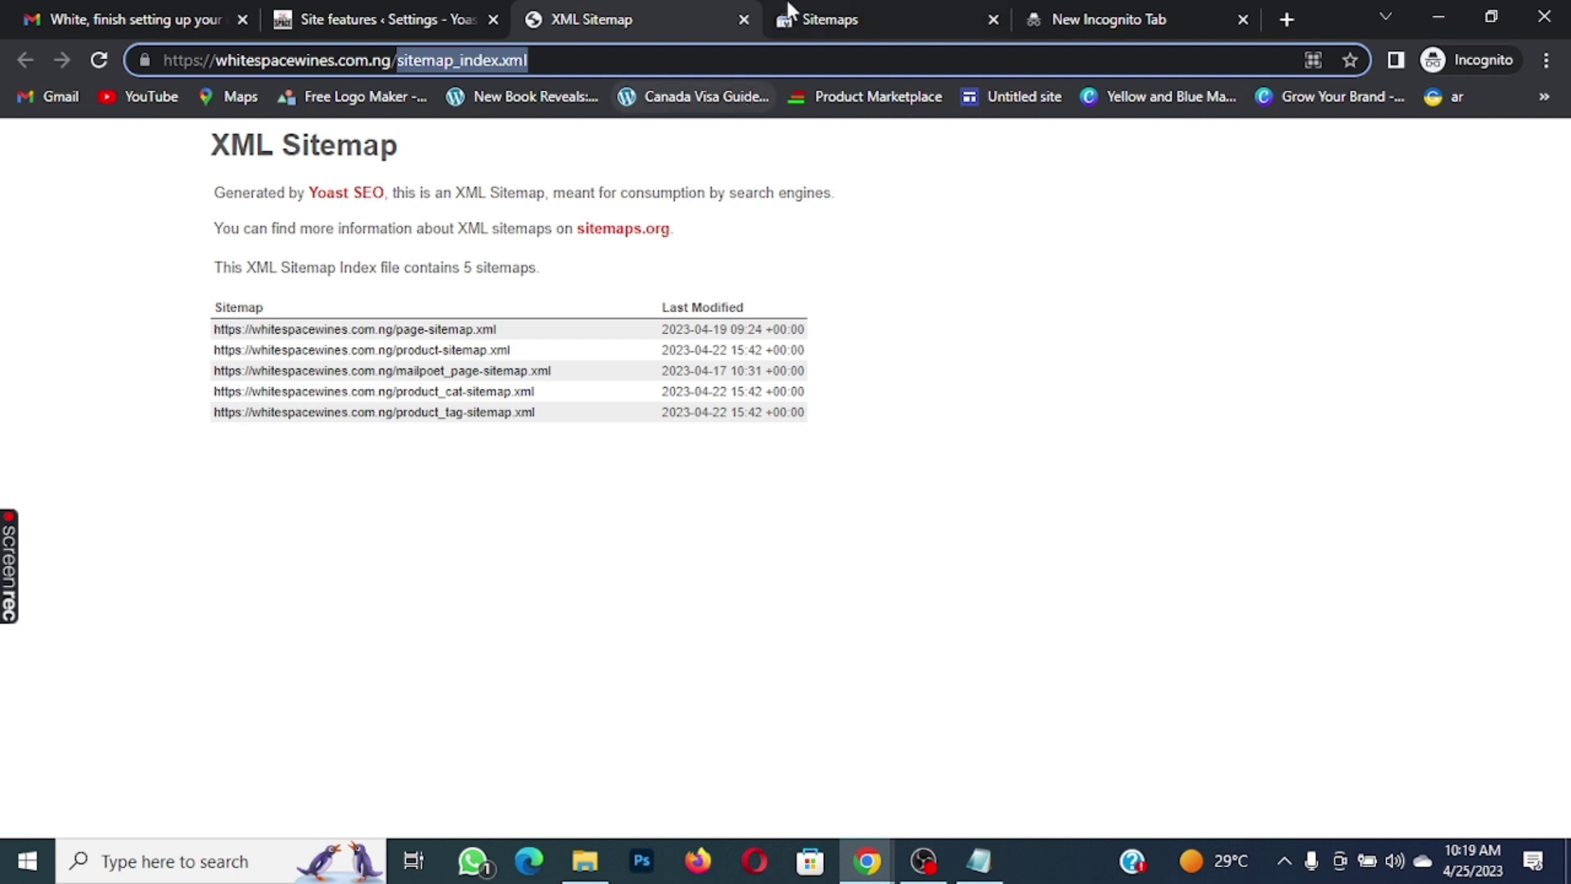
# Paste sitemap_index.xml into Search Console's sitemap URL field, submit it, and dismiss the confirmation and tip
pyautogui.click(818, 18)
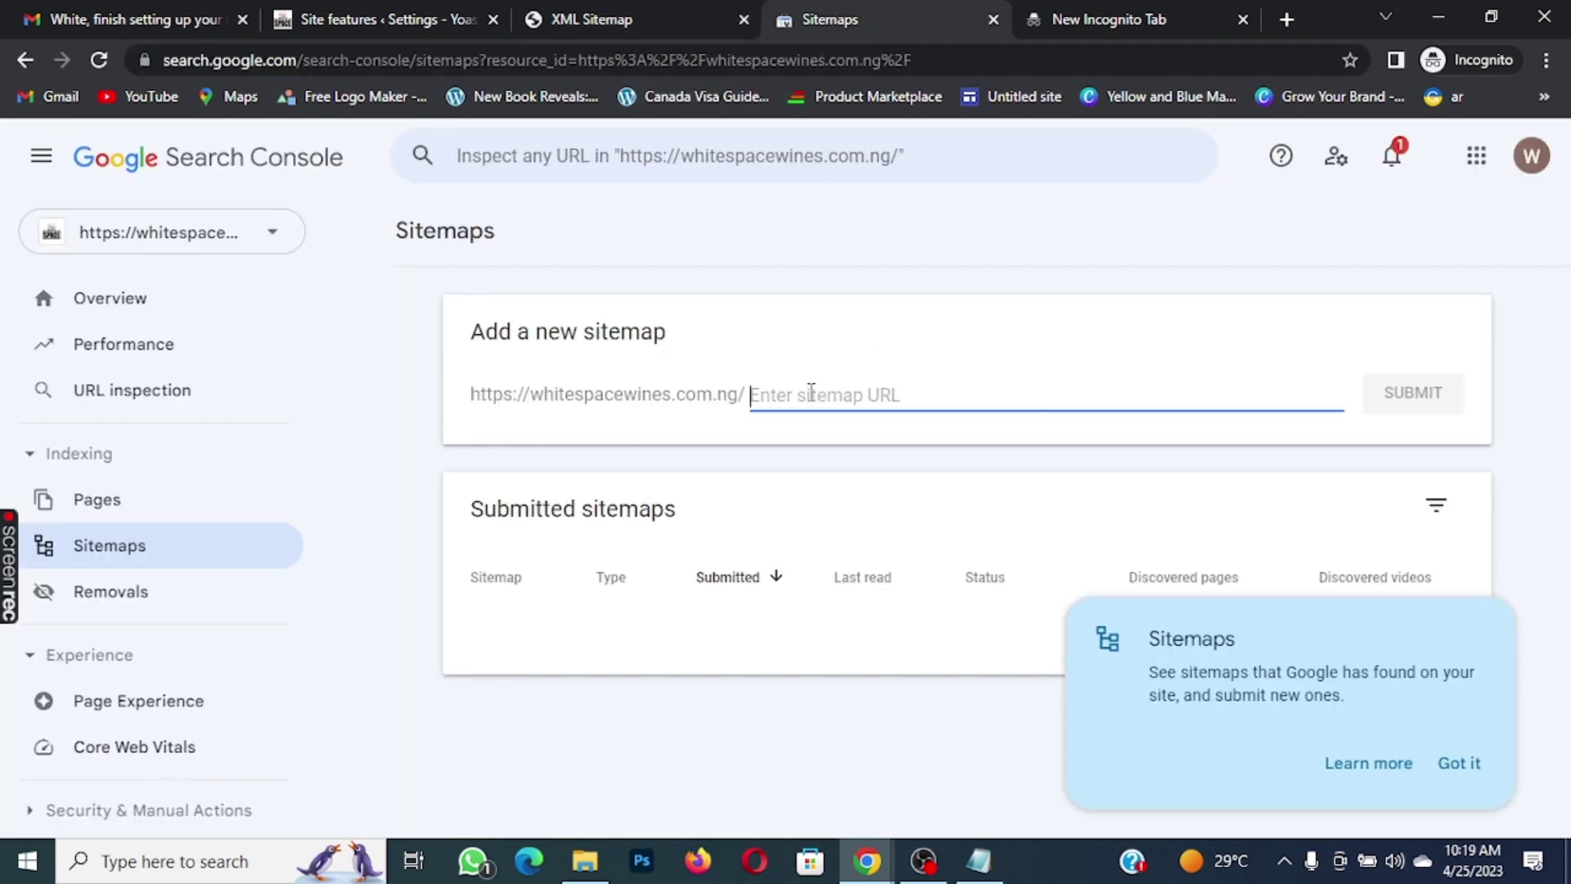
pyautogui.hotkey('ctrl', 'v')
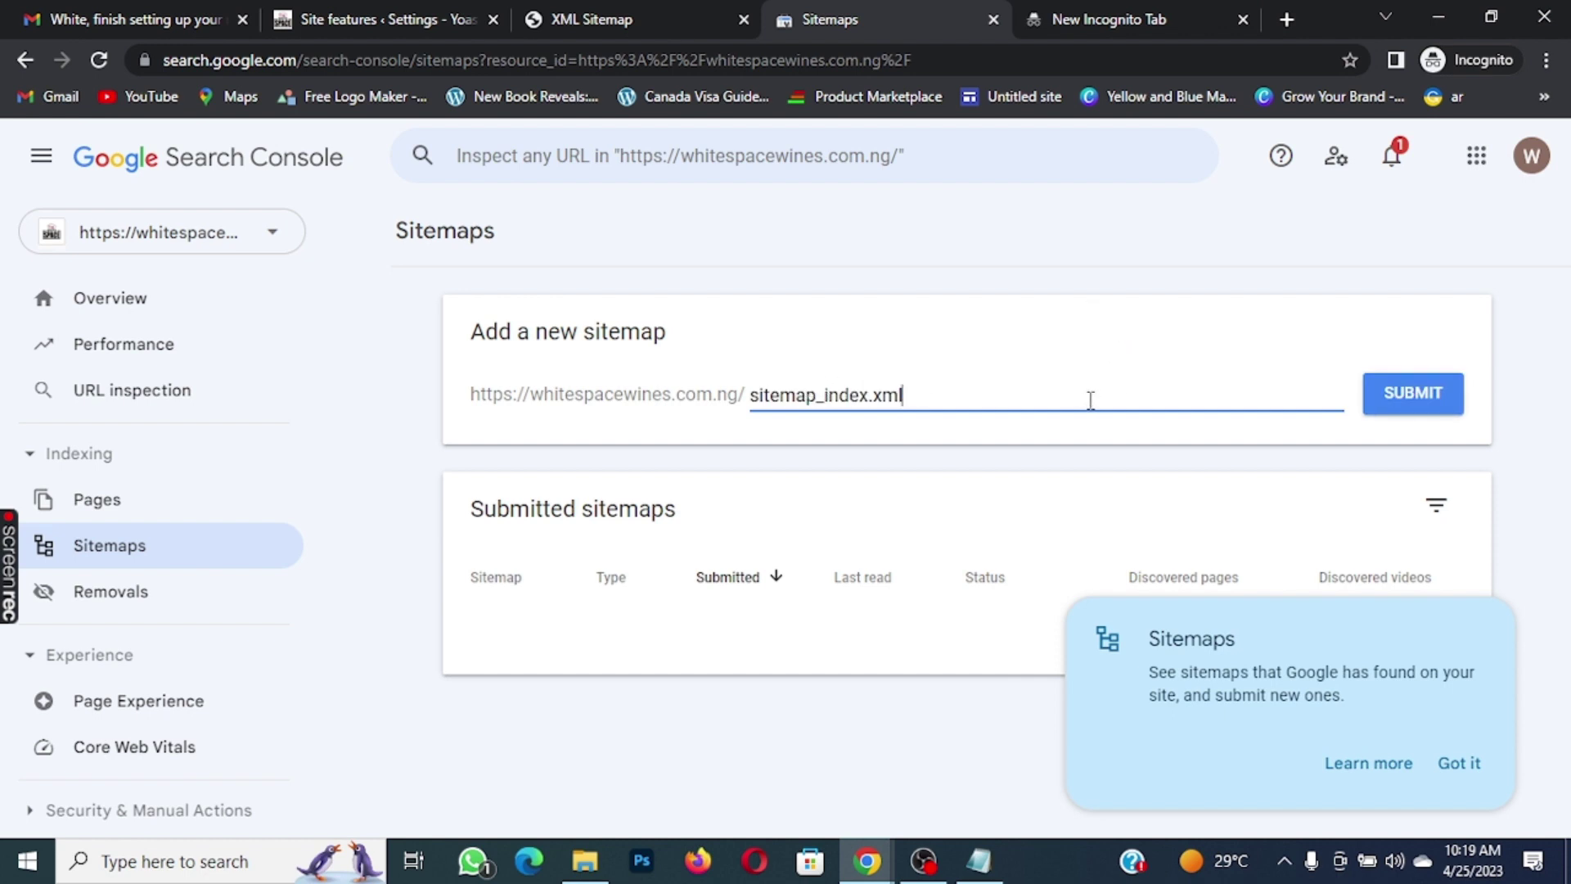
pyautogui.click(1428, 401)
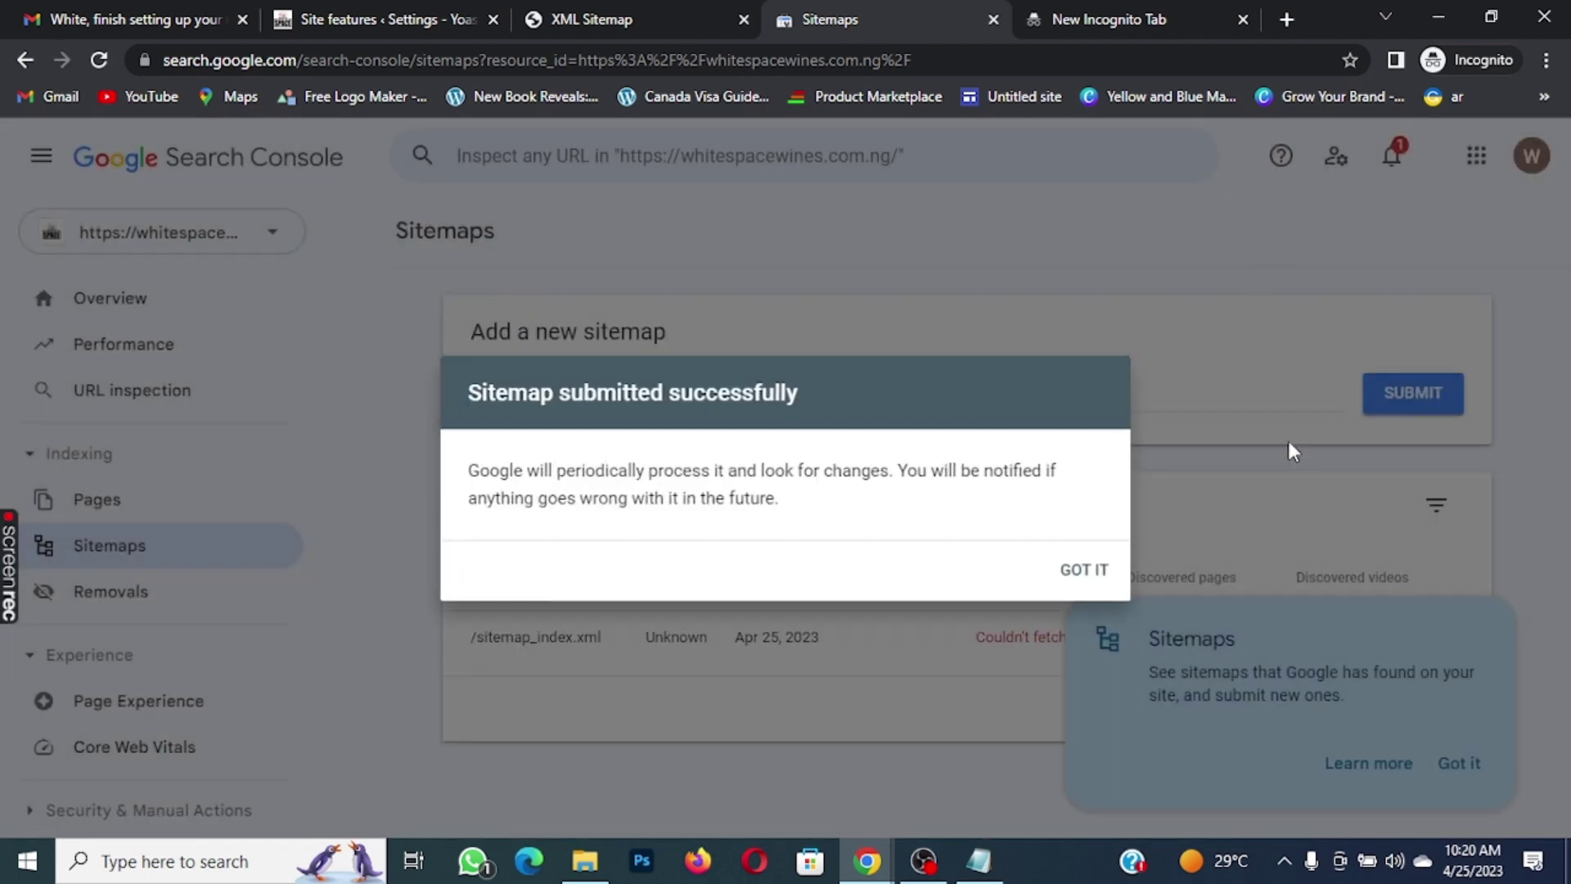
pyautogui.click(1084, 570)
pyautogui.click(1455, 767)
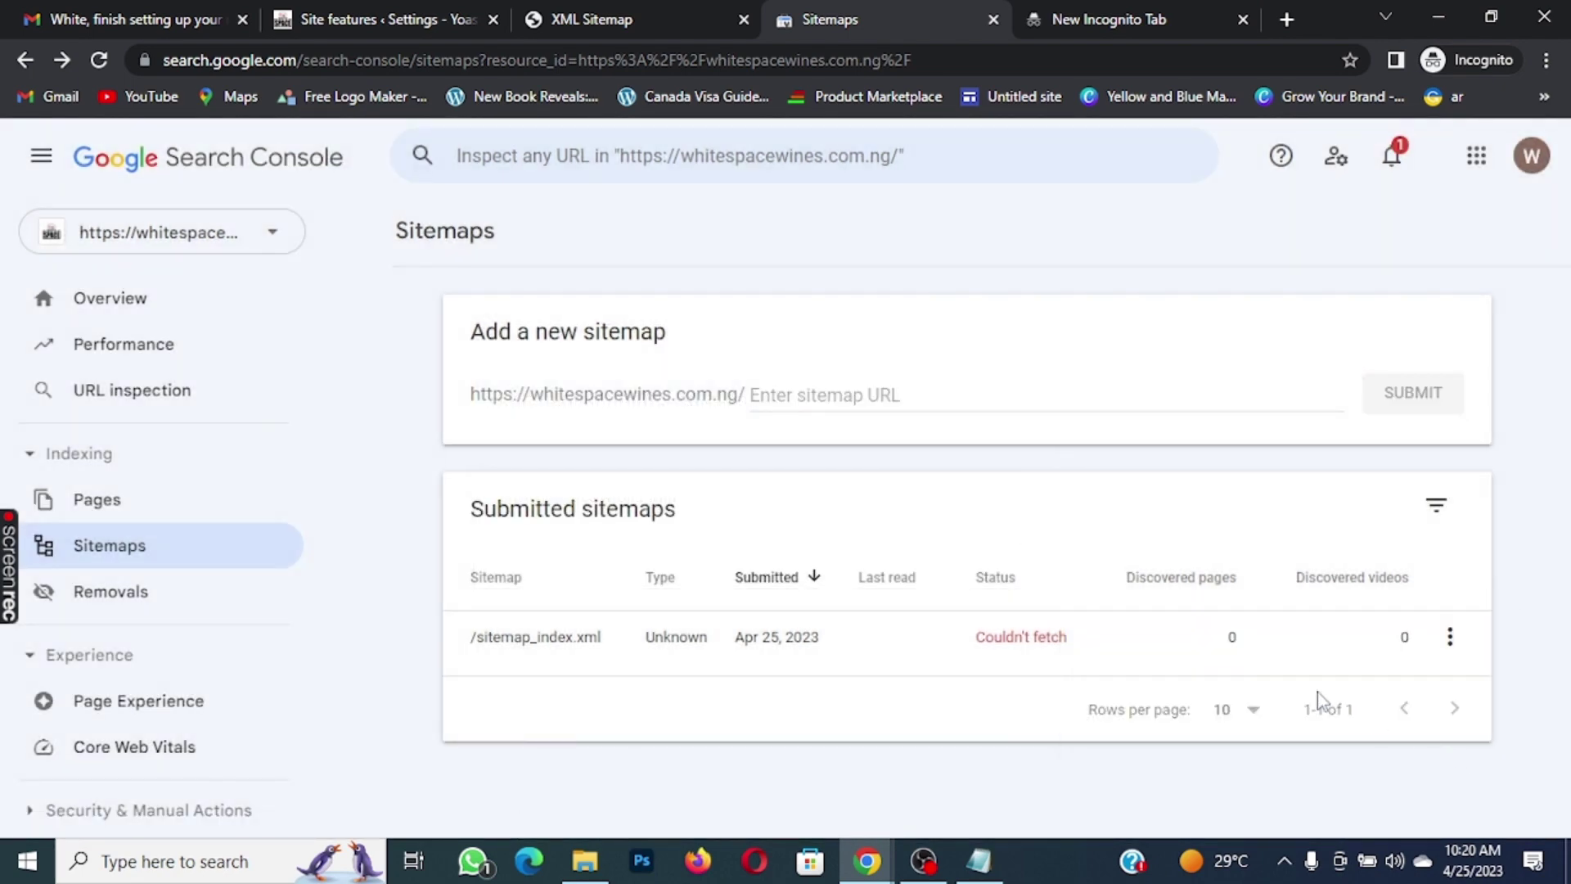
# Check the sitemap_index.xml details, visit the Overview page, and come back to Sitemaps
pyautogui.click(1040, 649)
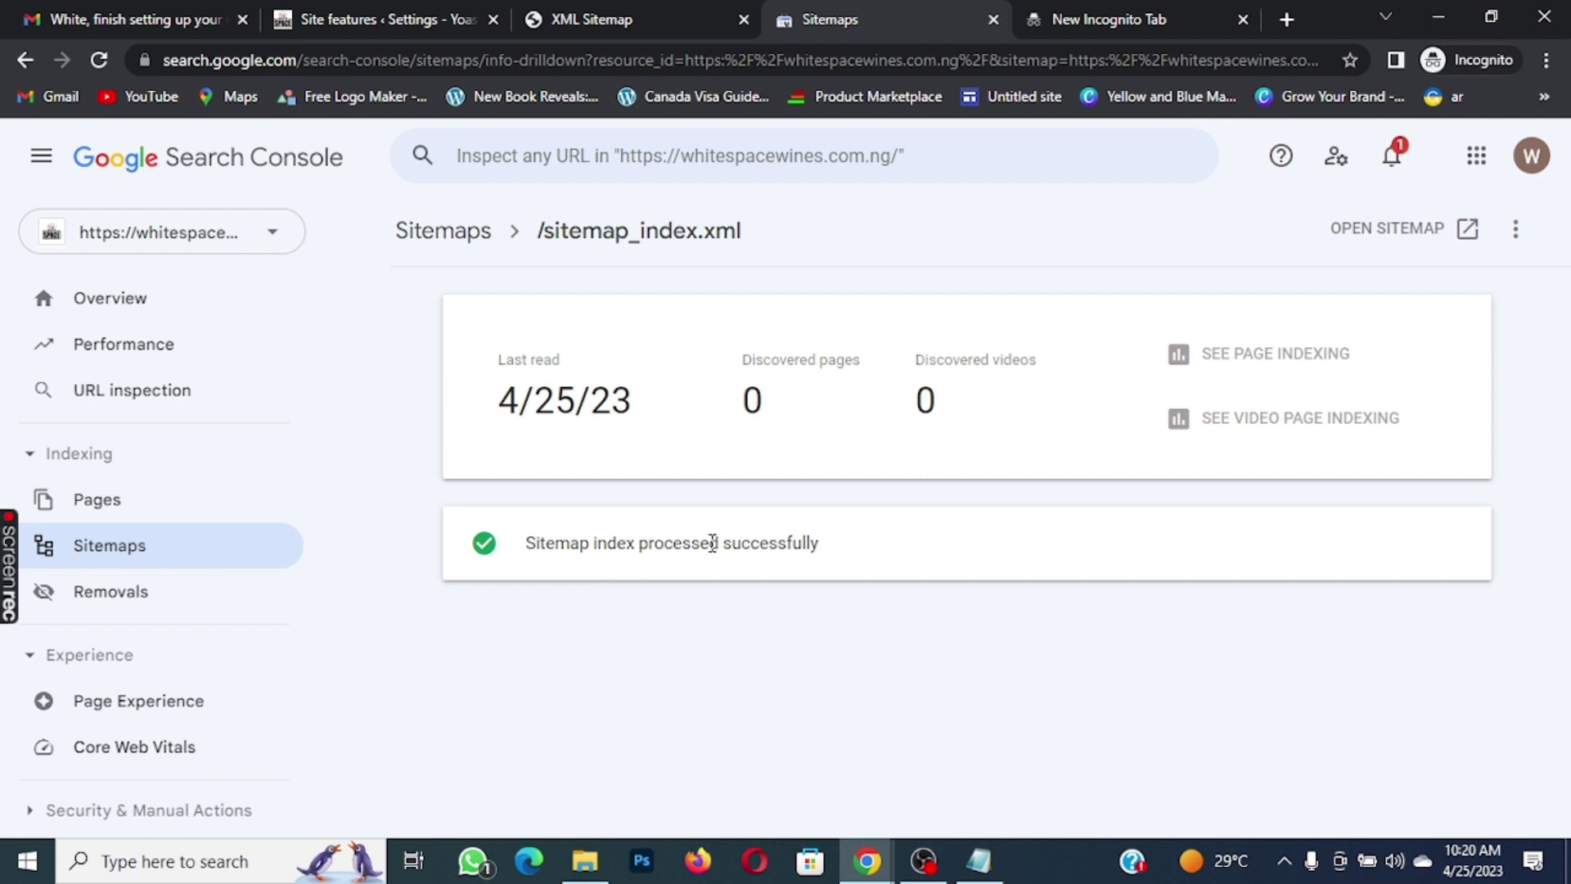
pyautogui.click(116, 298)
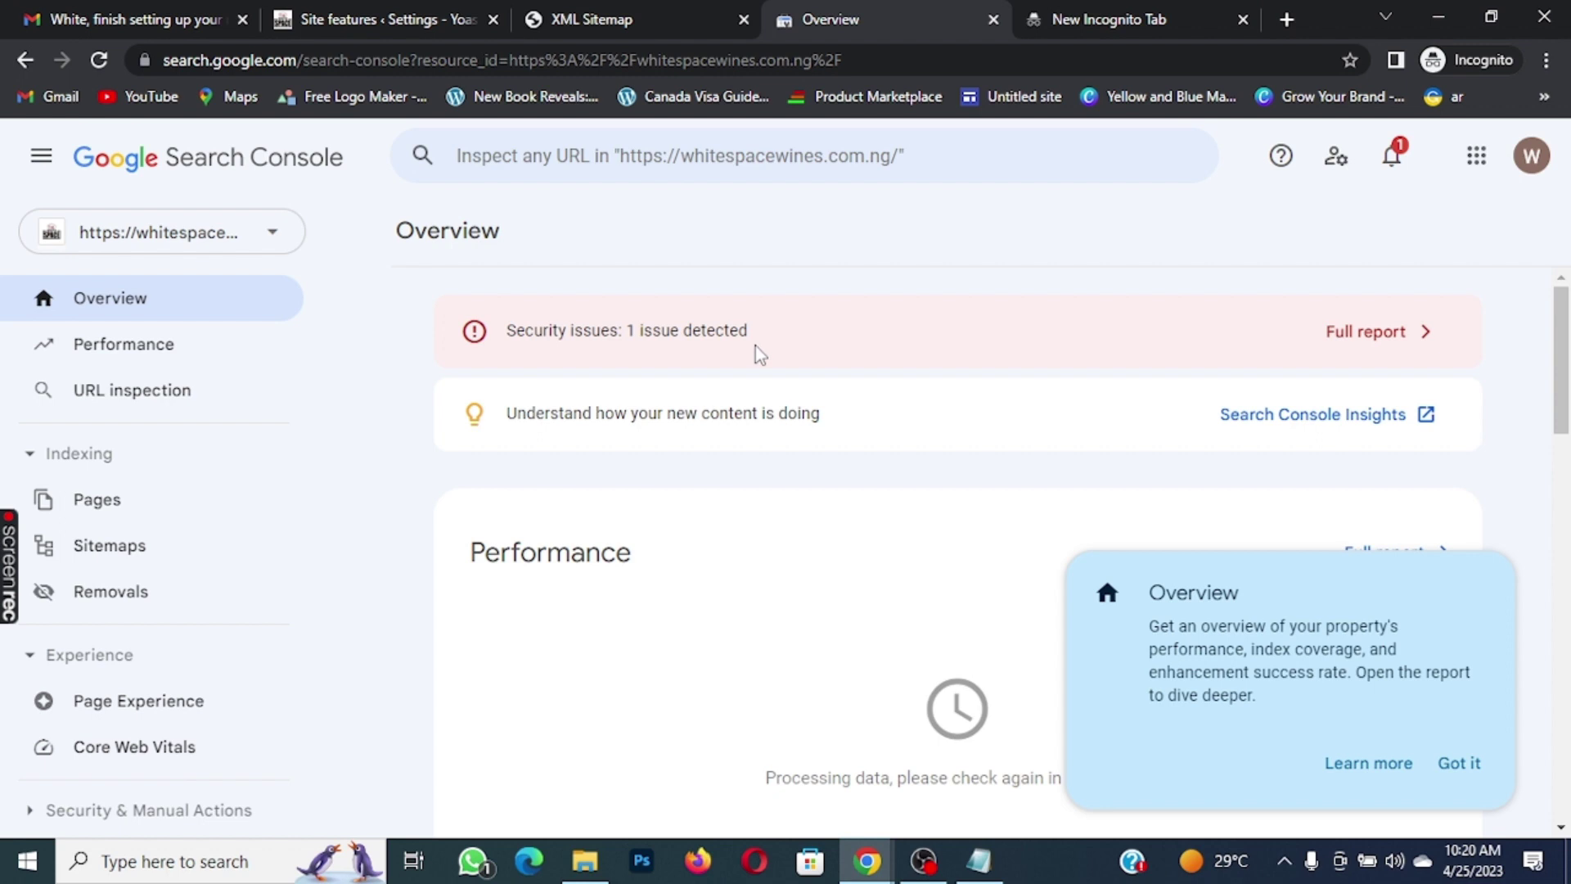
pyautogui.click(1453, 777)
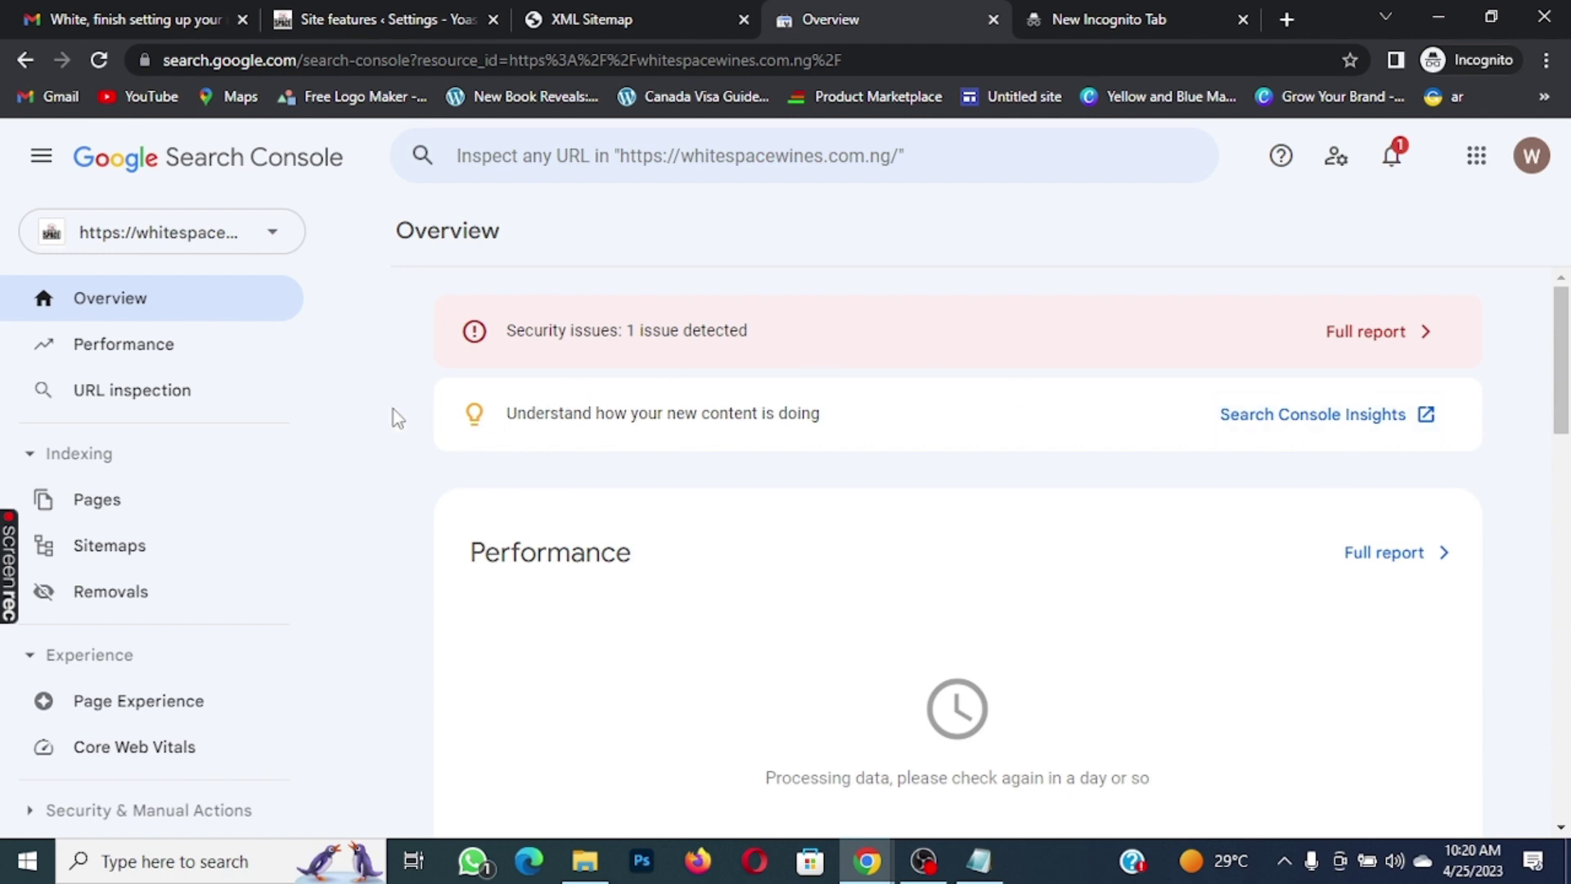
pyautogui.click(113, 547)
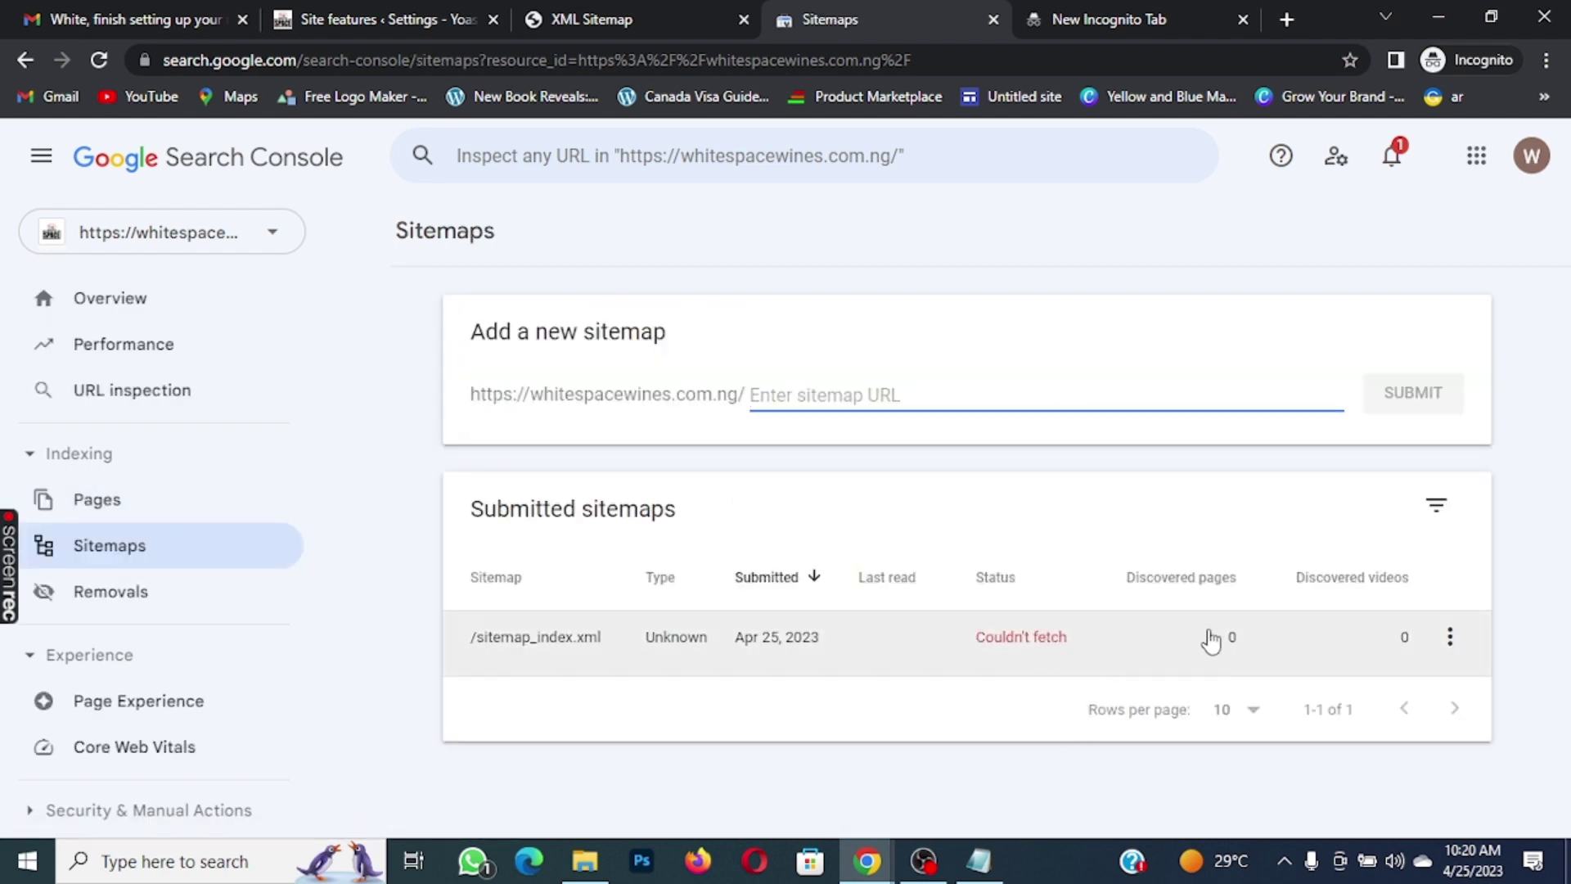
# Reload the Sitemaps page until /sitemap_index.xml shows Success, then view its details
pyautogui.click(1450, 642)
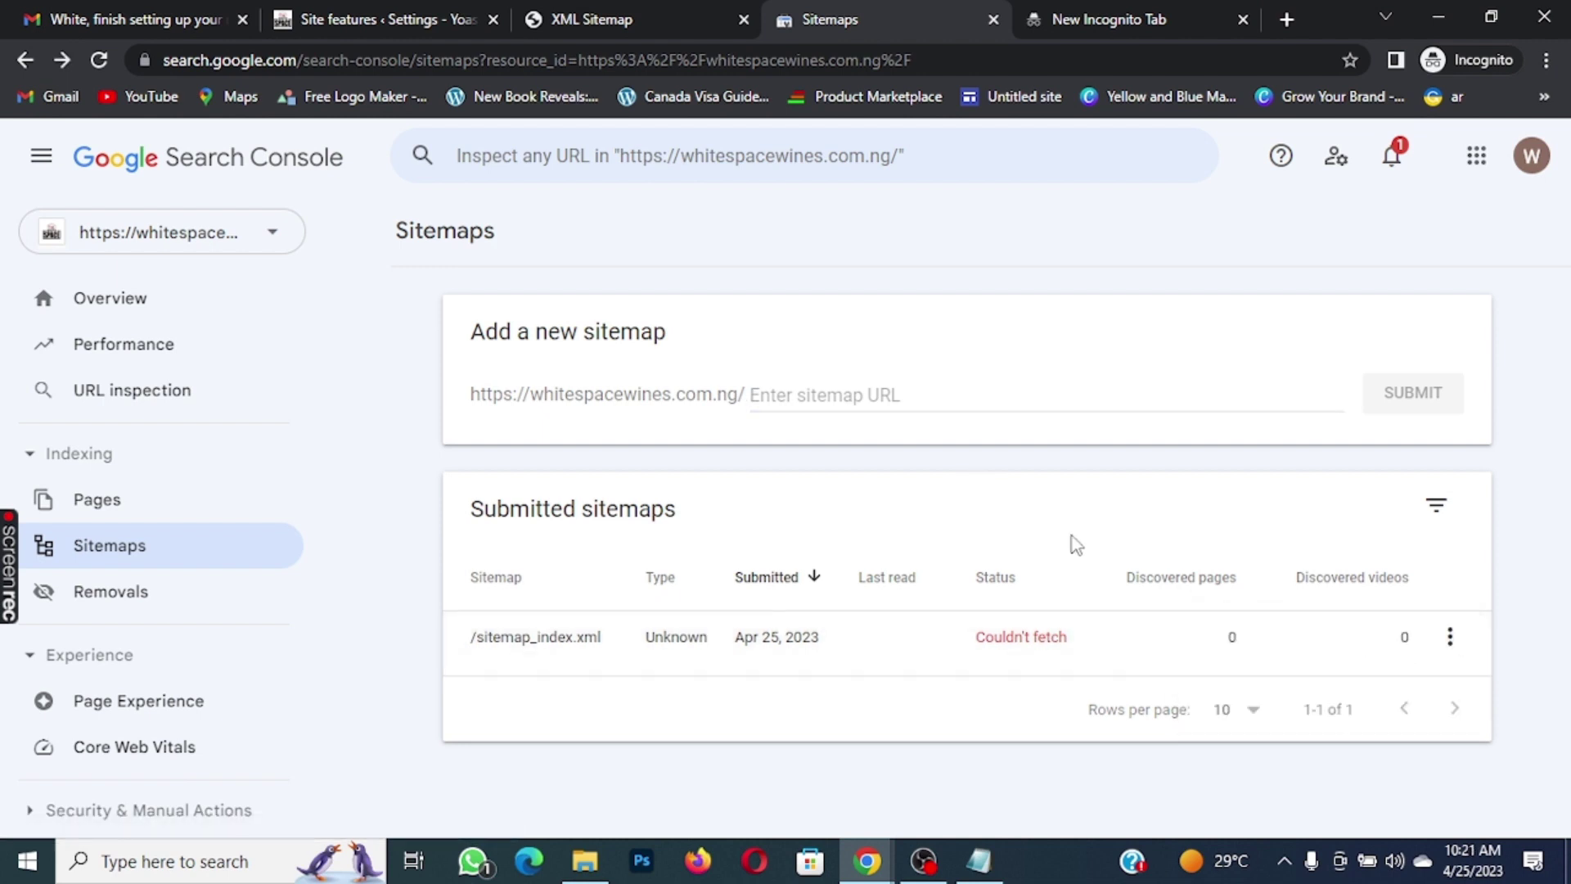
pyautogui.click(96, 61)
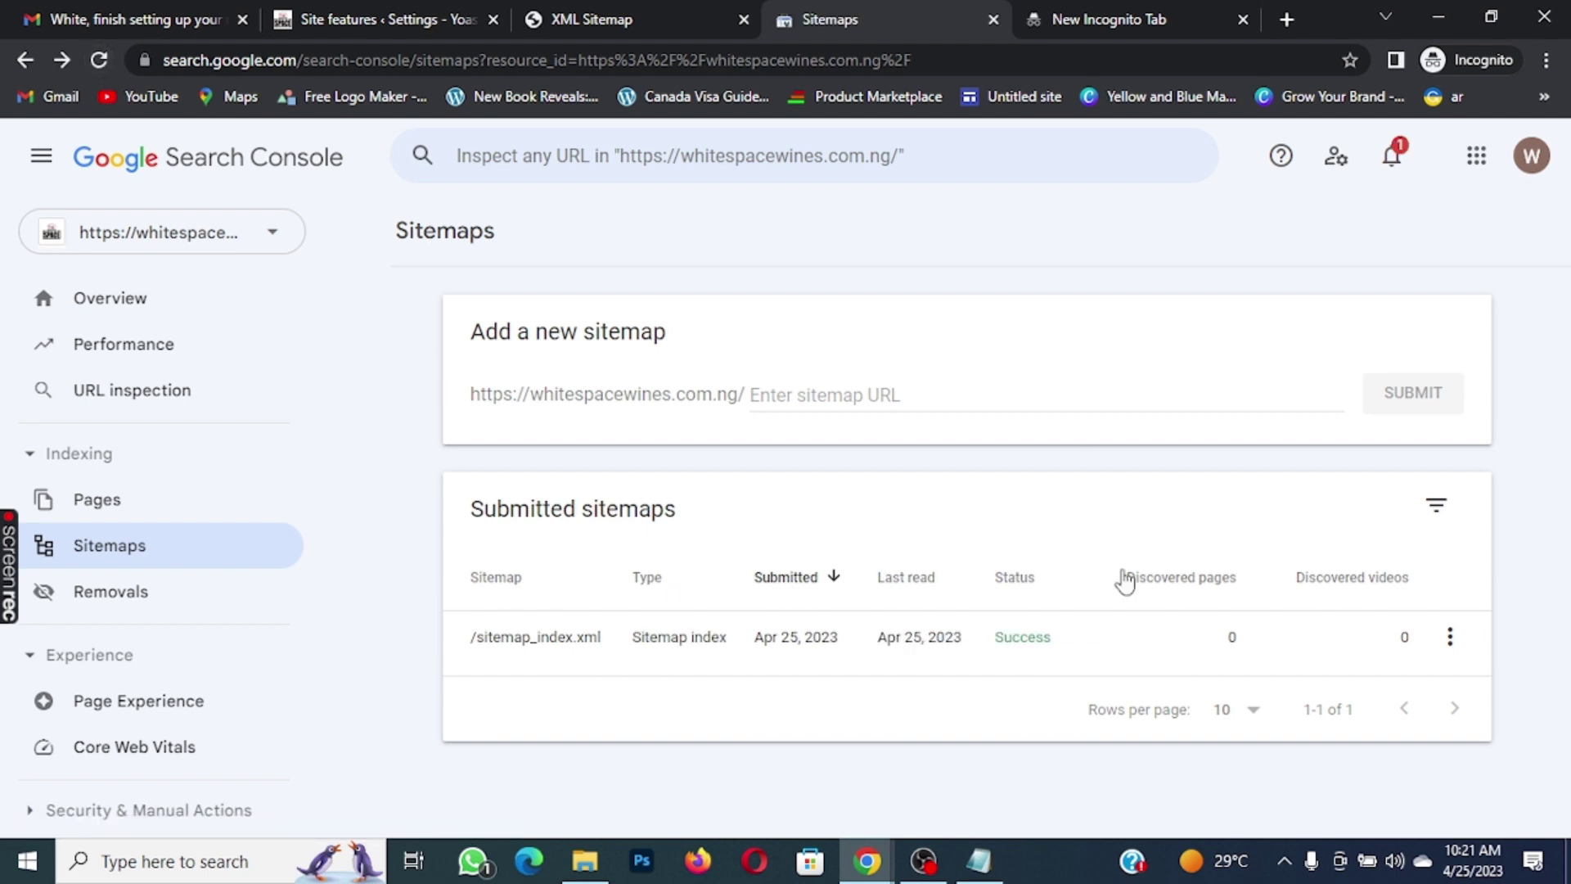
pyautogui.click(1016, 643)
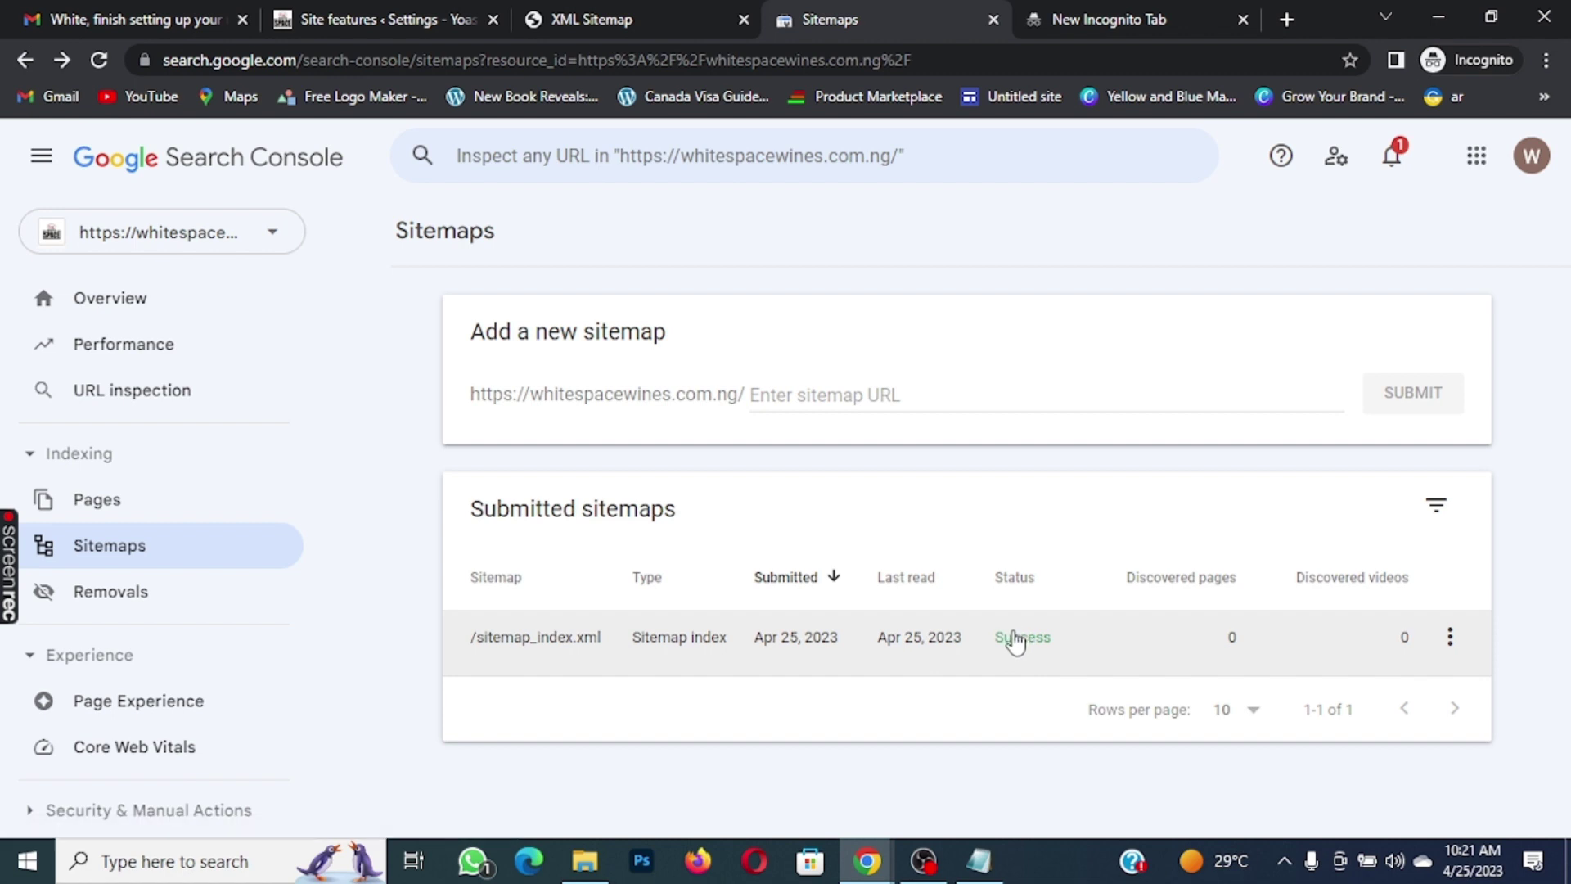